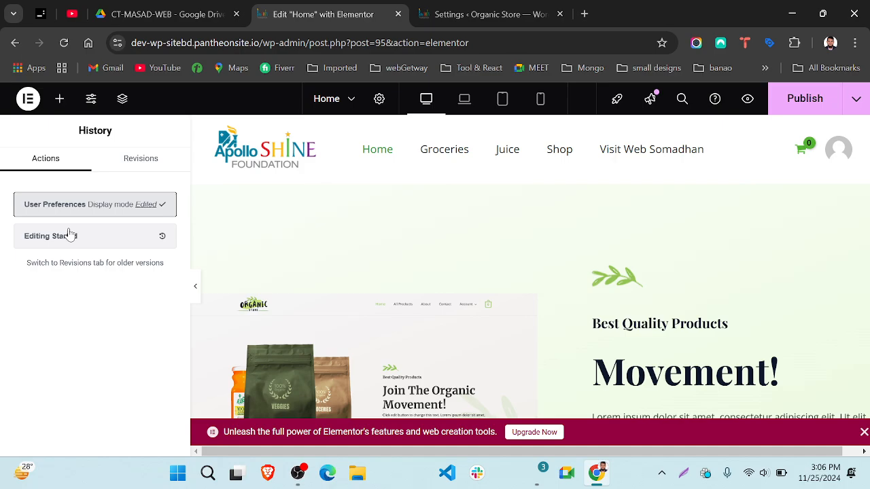
scroll(732, 320, down, 2)
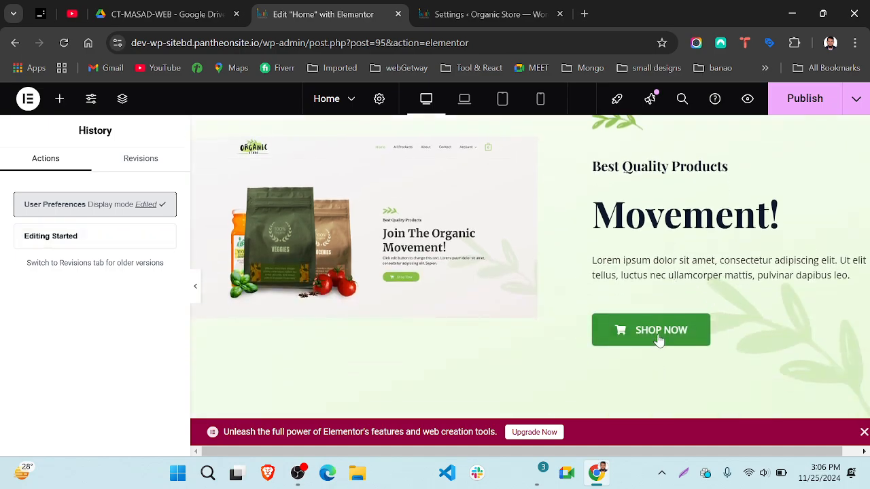
click(28, 99)
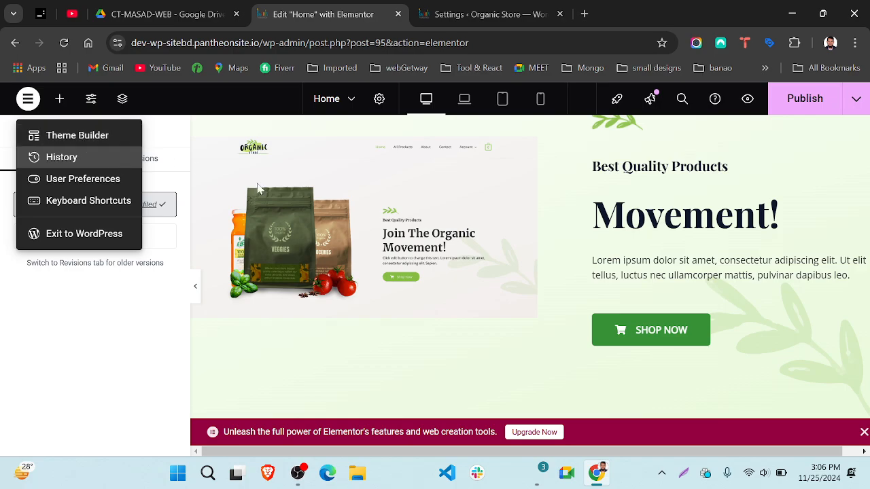
click(454, 302)
scroll(593, 248, up, 3)
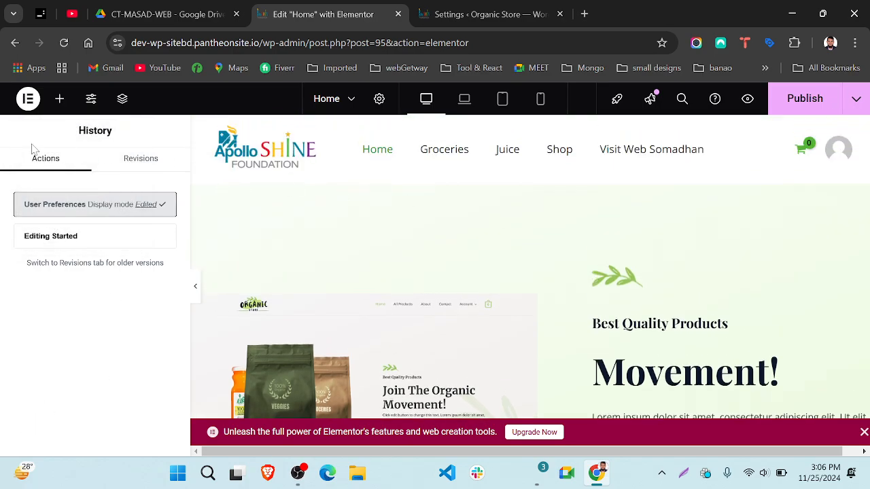
Step: Switch the side panel from the History view to the list of widgets that can be added
click(38, 100)
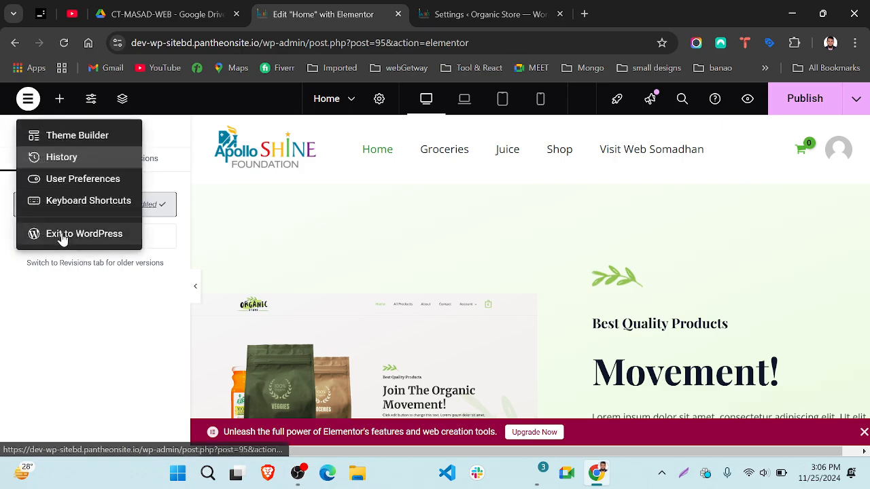
click(61, 100)
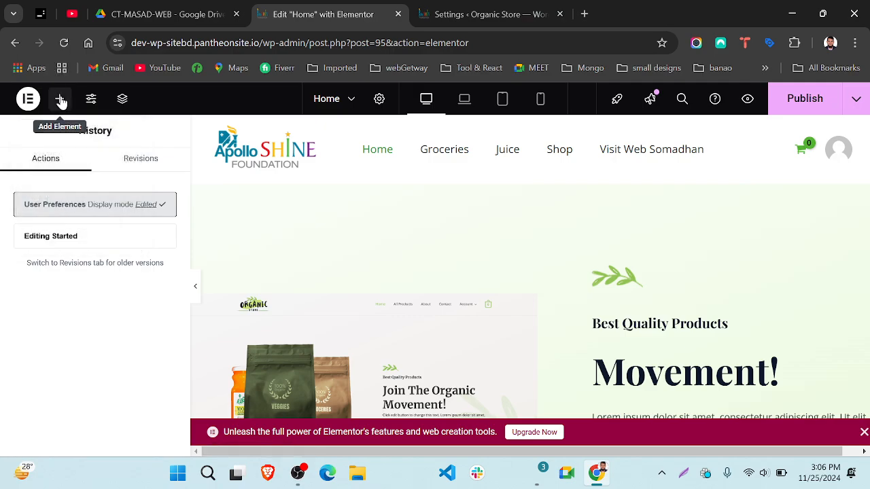
click(61, 100)
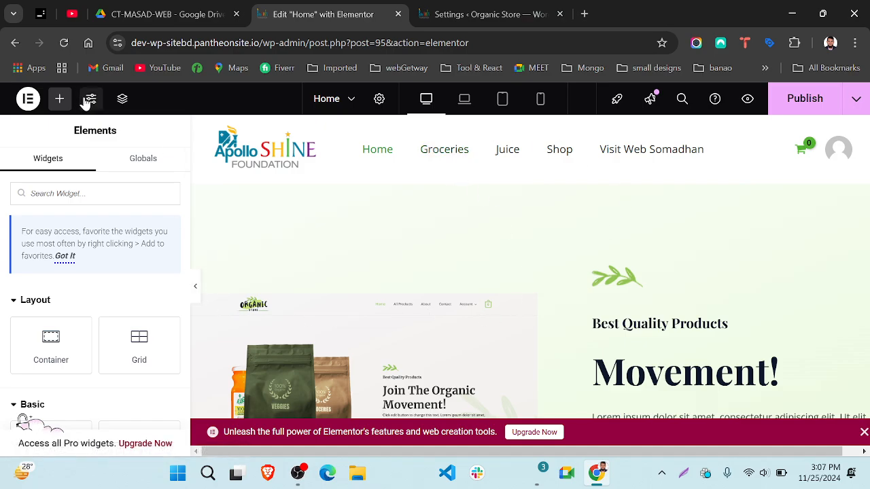
Step: Examine the page's structure tree, expanding the second container to view its nested containers, and close the tree
click(123, 100)
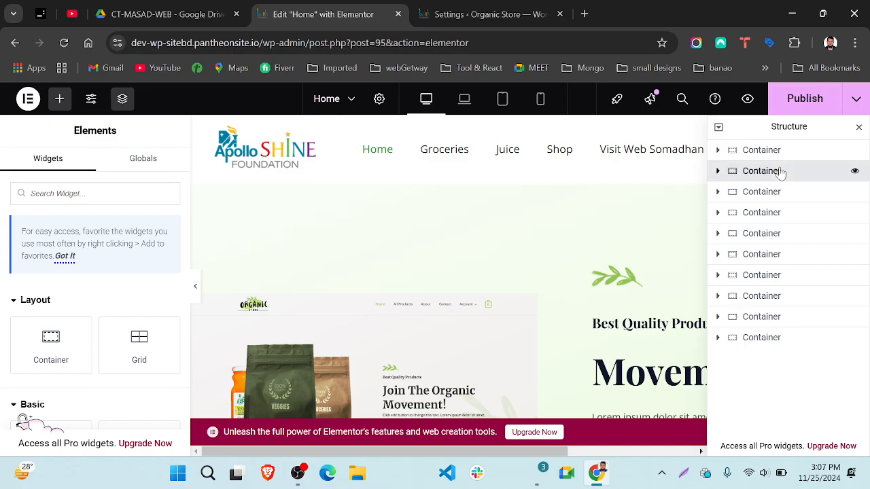
click(718, 171)
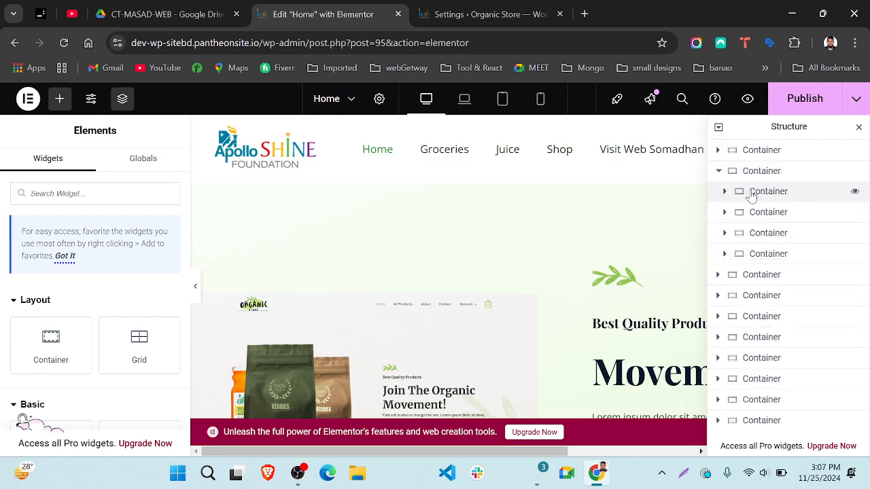
scroll(511, 318, down, 5)
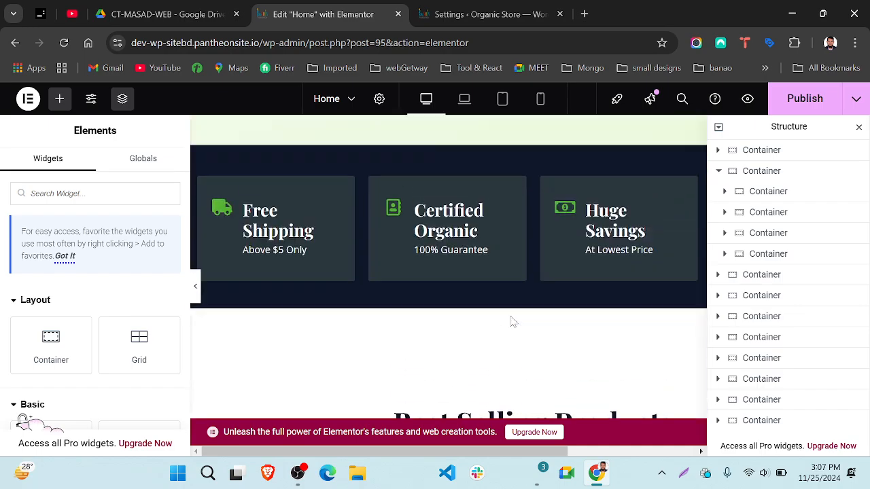
scroll(513, 321, up, 5)
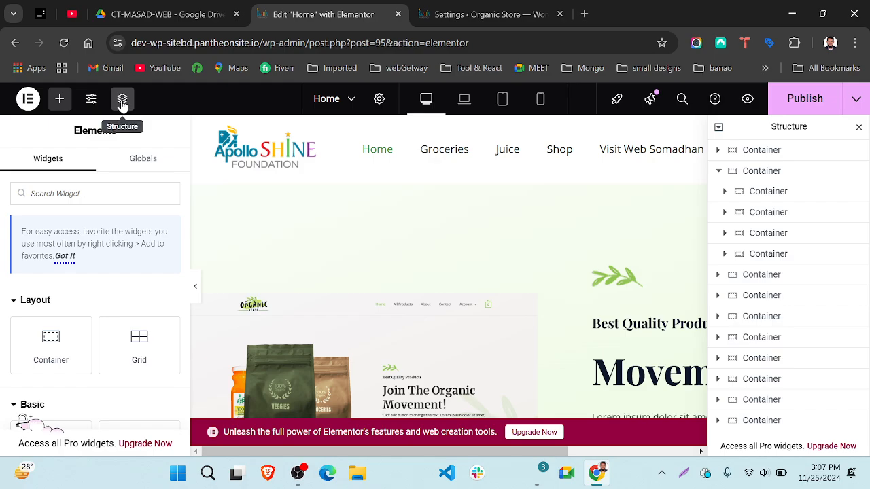
click(123, 100)
click(122, 101)
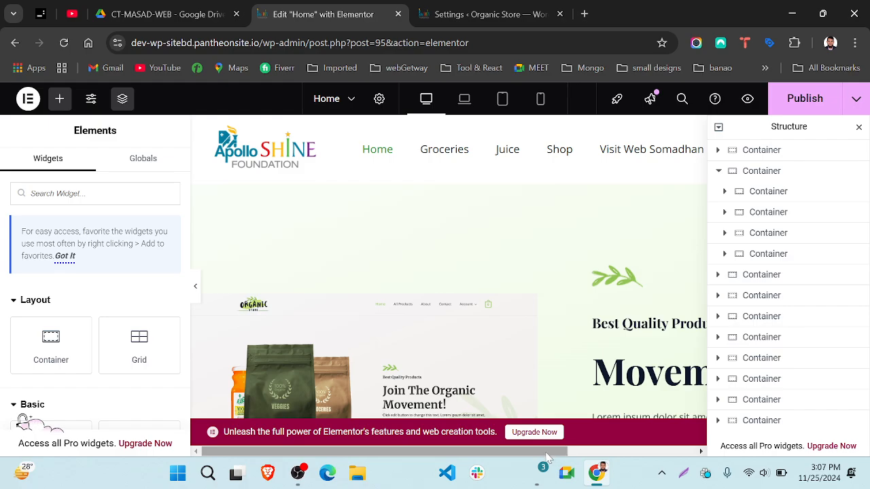
drag(545, 453, 459, 445)
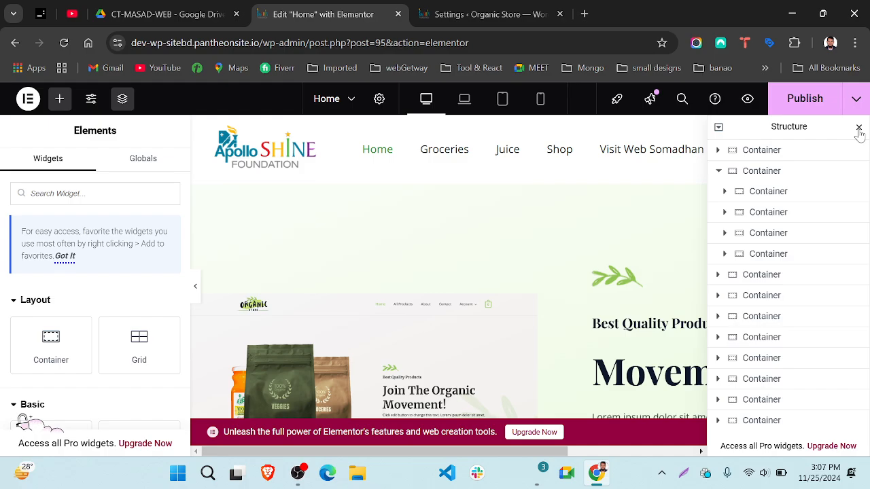
click(858, 129)
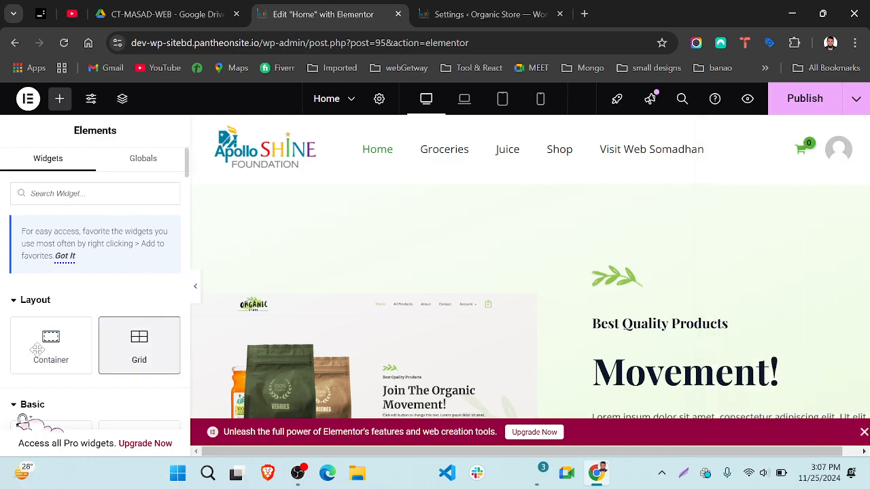
Step: Try to place a Container widget in the hero section of the Home page
drag(35, 349, 416, 256)
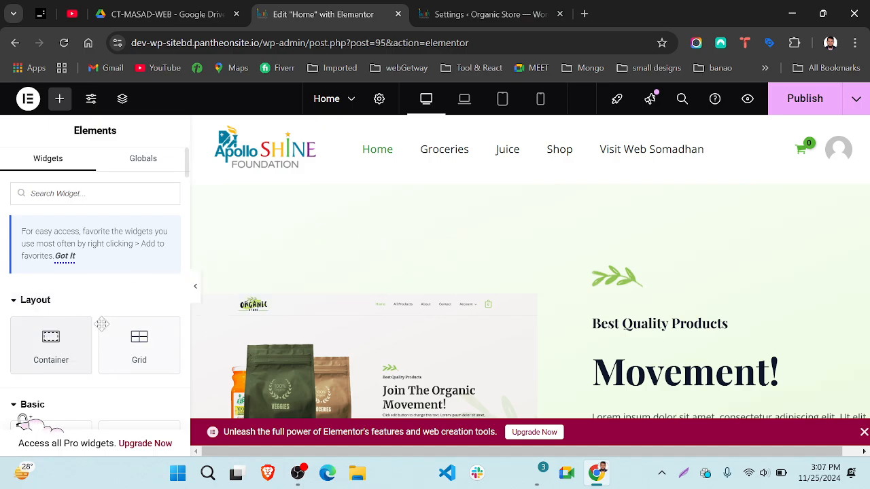
scroll(102, 324, down, 10)
scroll(102, 326, up, 15)
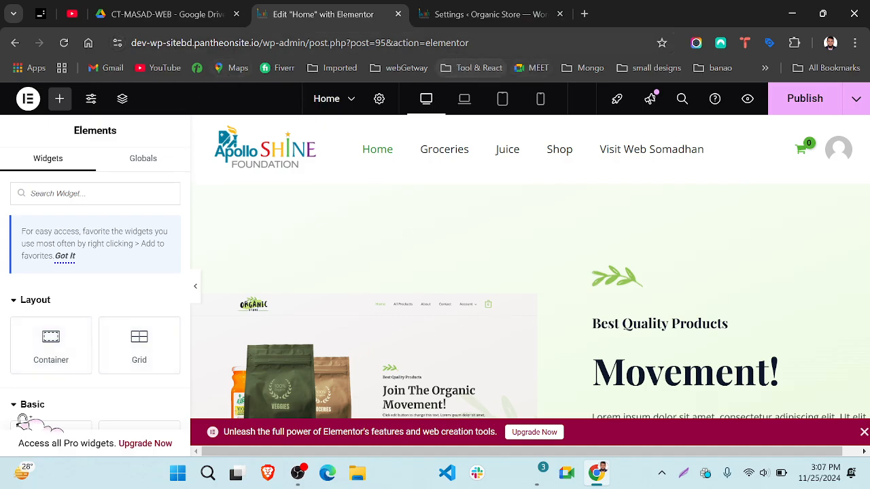
click(475, 43)
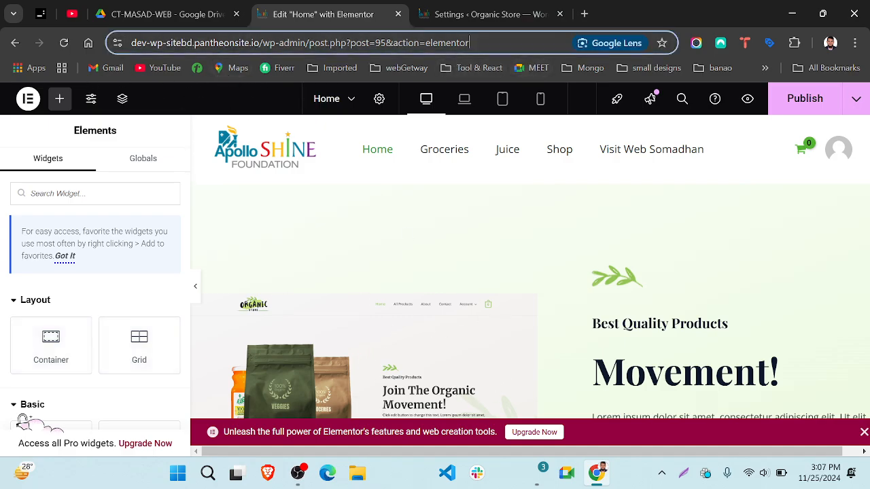
Step: Open the Theme Builder to view the customizable site parts, and return to the Home page editor
click(28, 98)
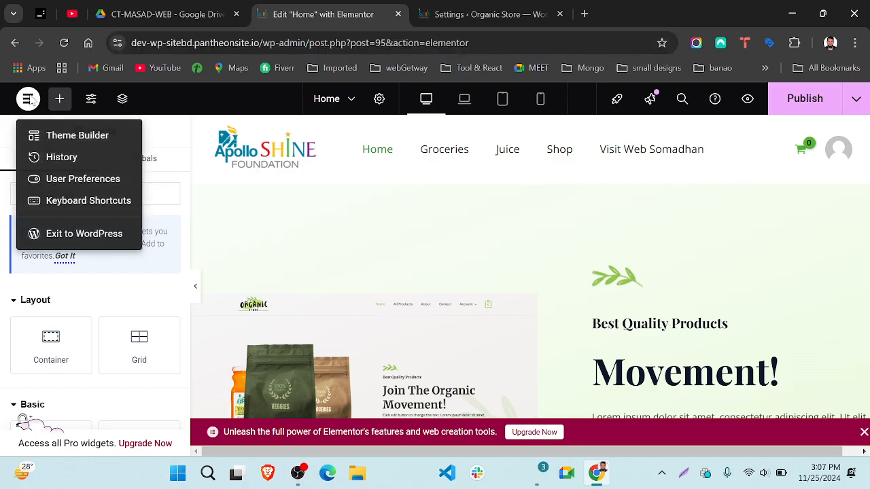
click(63, 135)
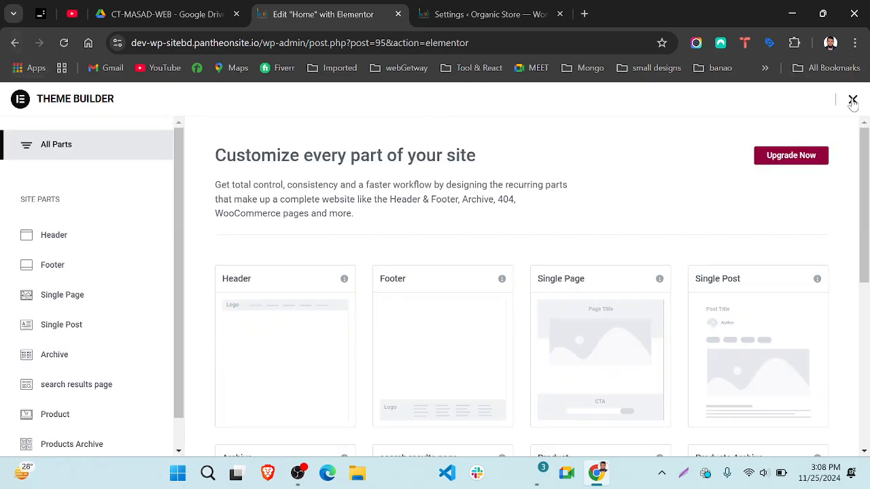
click(852, 100)
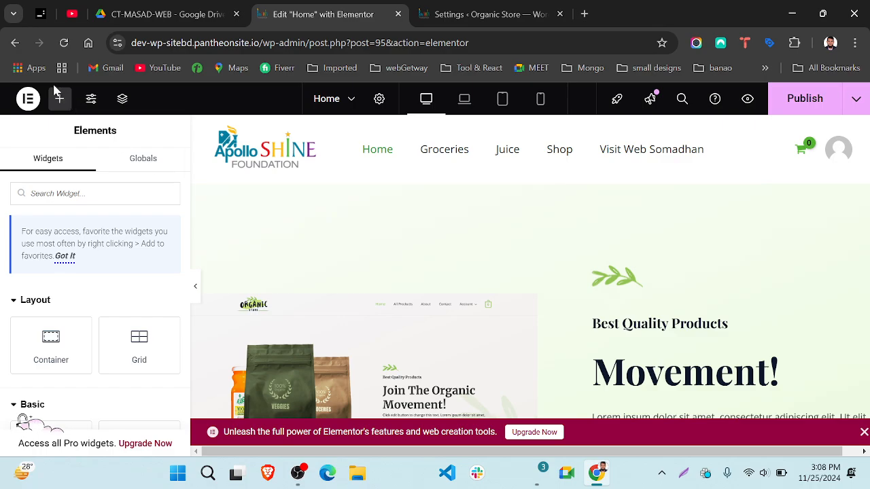
click(30, 100)
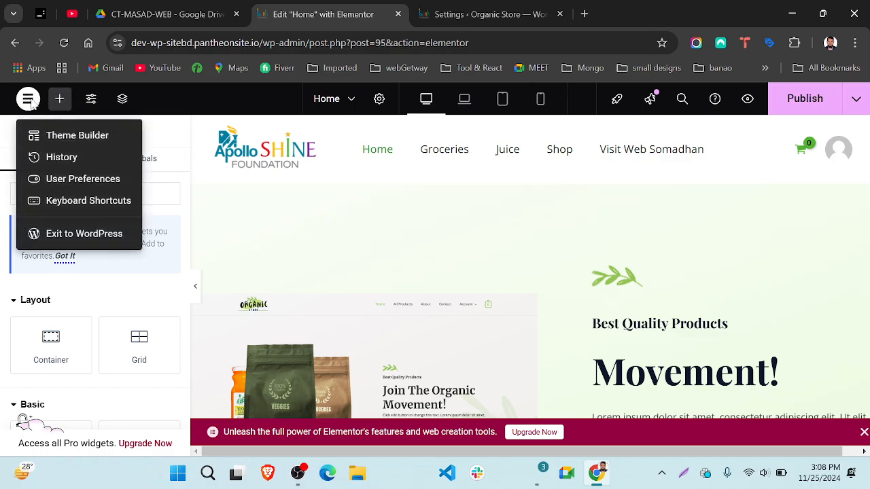
click(294, 240)
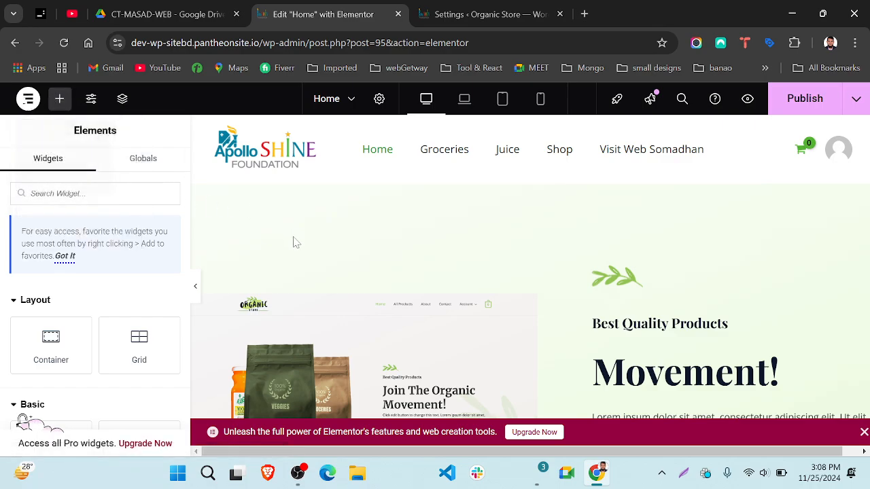
Step: Check the Home page's list of recent pages and its option for adding a new page
click(355, 103)
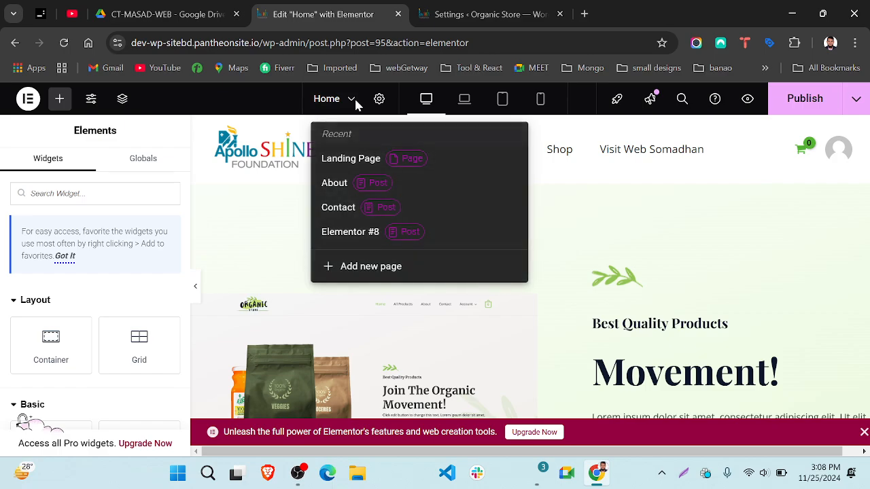
click(337, 102)
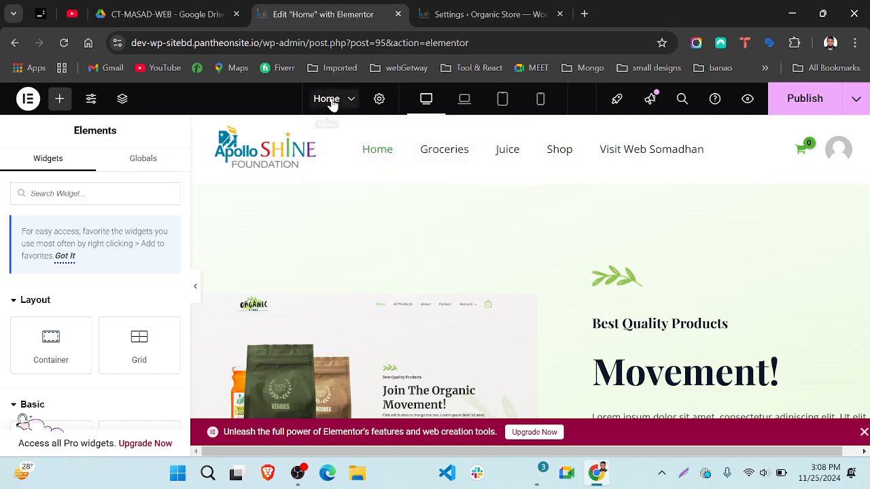
click(330, 101)
click(628, 282)
Step: Try again to add a Container widget near the header of the Home page
drag(29, 329, 446, 163)
scroll(481, 317, down, 10)
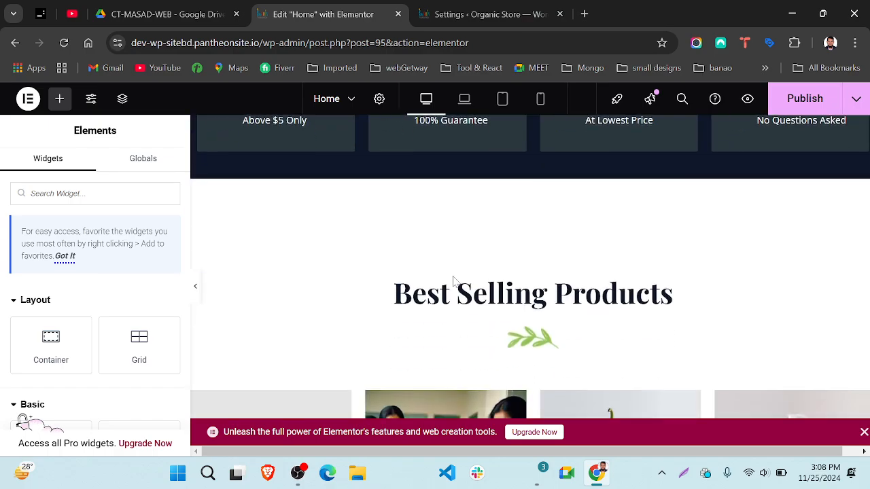
scroll(453, 280, up, 10)
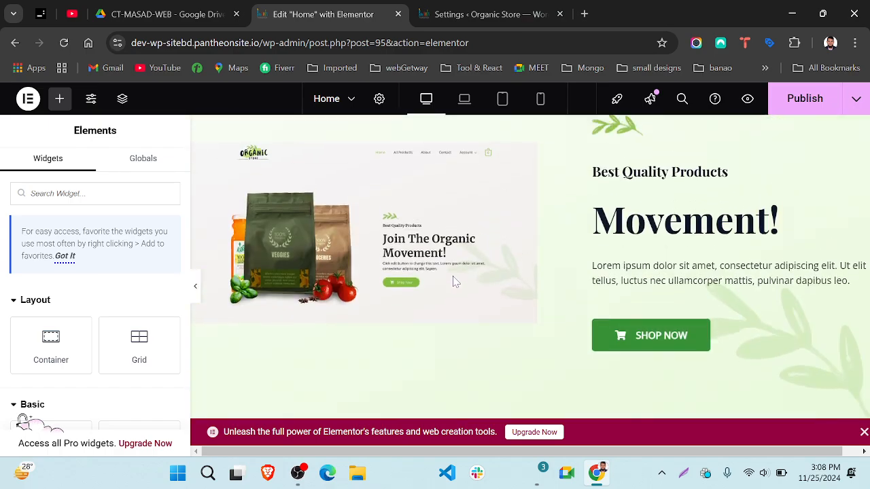
Step: Preview the Home page in the laptop layout, return to desktop, and review the feature cards and best-selling products
click(464, 99)
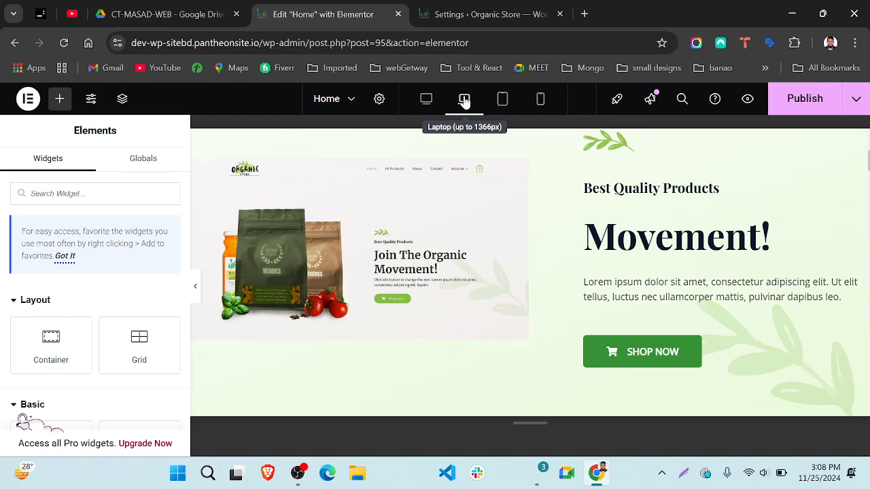
click(428, 100)
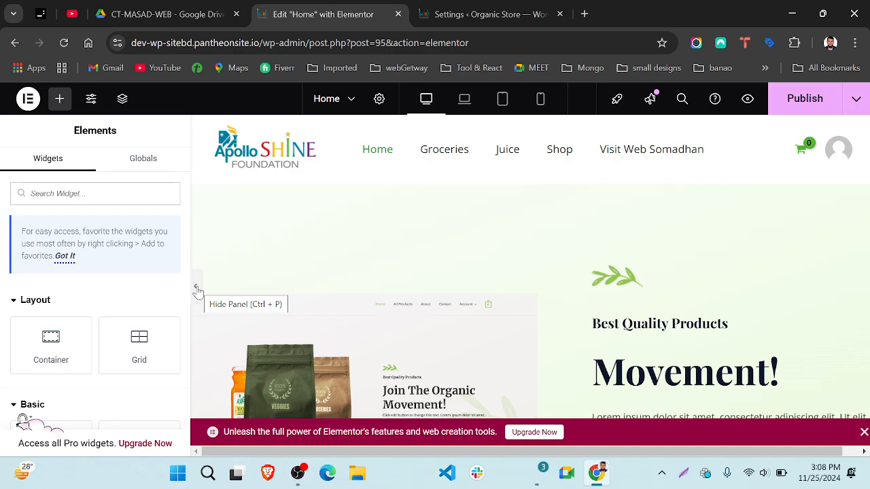
scroll(370, 316, down, 10)
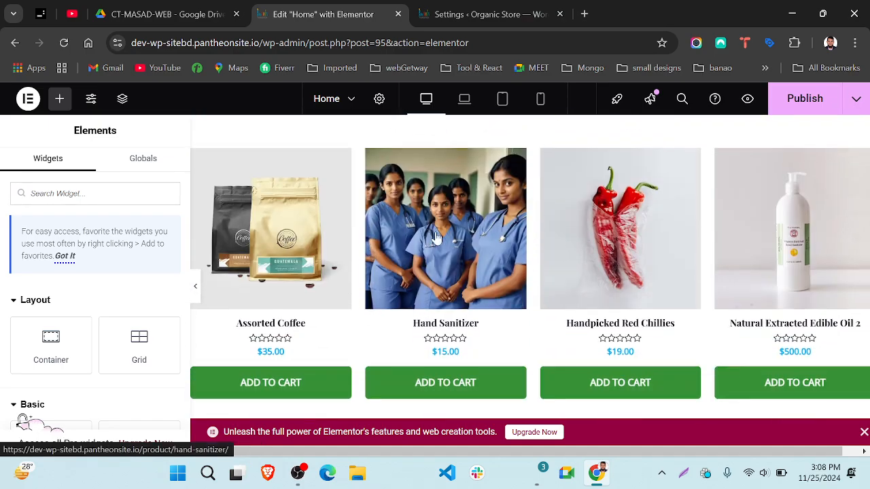
scroll(436, 237, up, 1)
scroll(436, 237, up, 4)
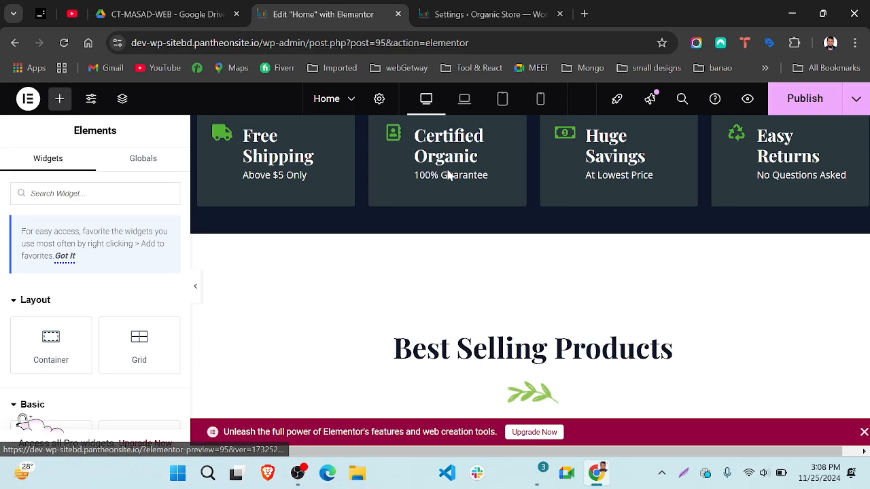
scroll(449, 175, up, 2)
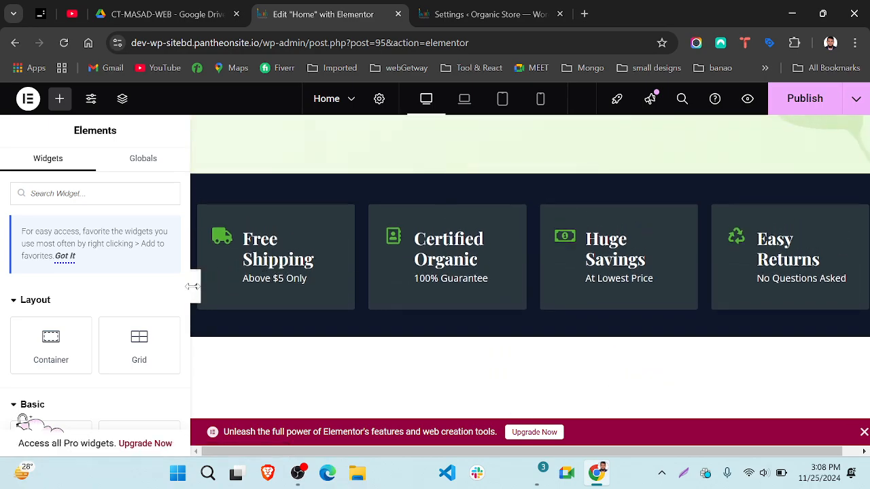
Step: Look through the available widgets from the Layout group down to the Pro group
scroll(139, 333, down, 3)
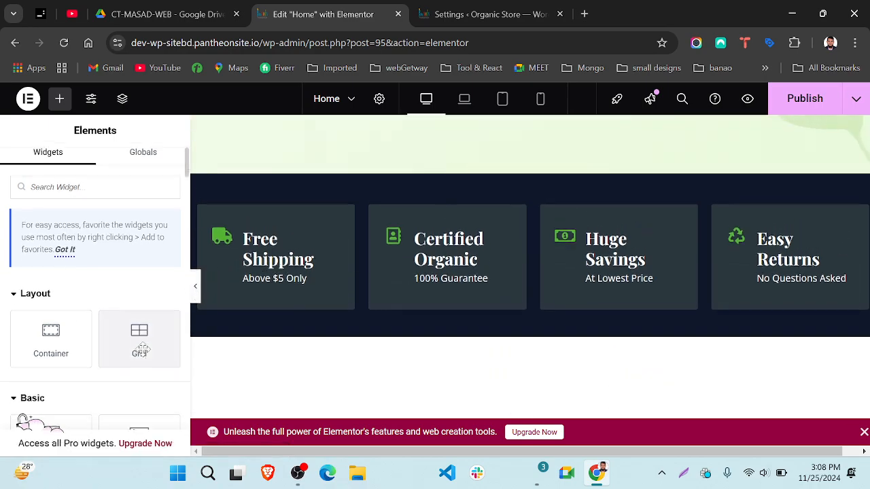
scroll(141, 354, down, 6)
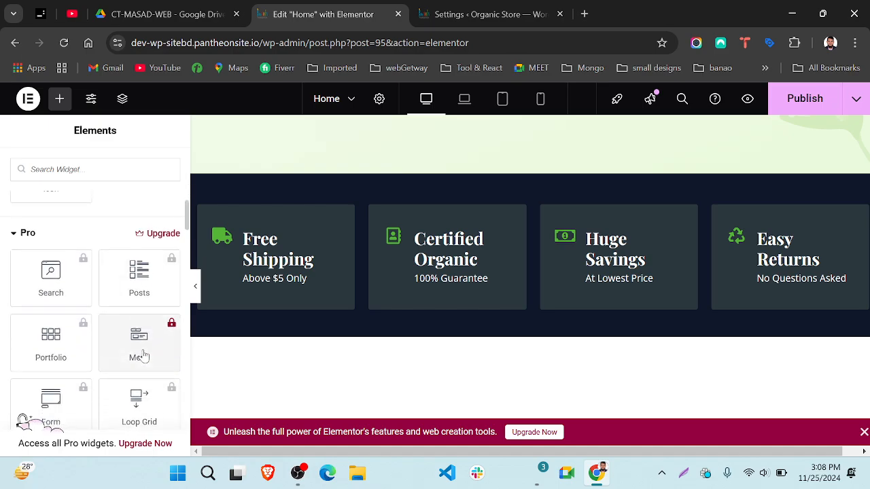
scroll(143, 353, up, 10)
scroll(145, 354, up, 1)
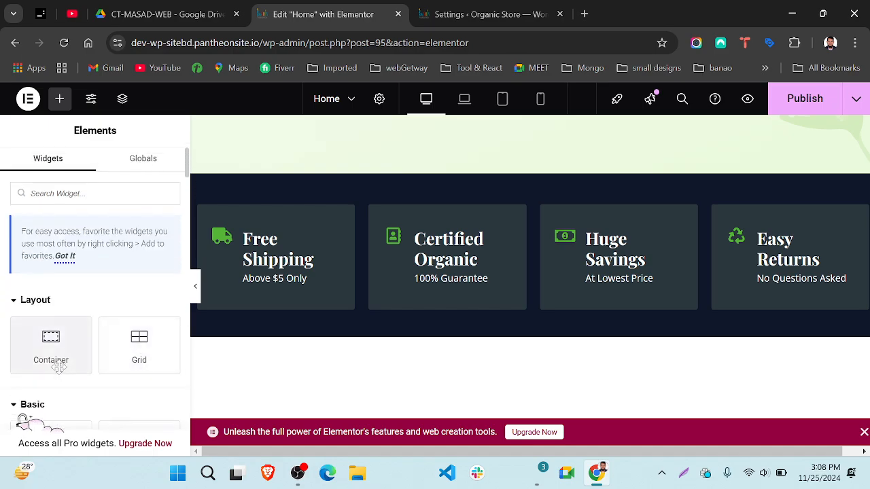
Step: Try to place a Container in the dark feature-card section, and reload the editor page without saving changes
drag(55, 361, 272, 320)
click(64, 42)
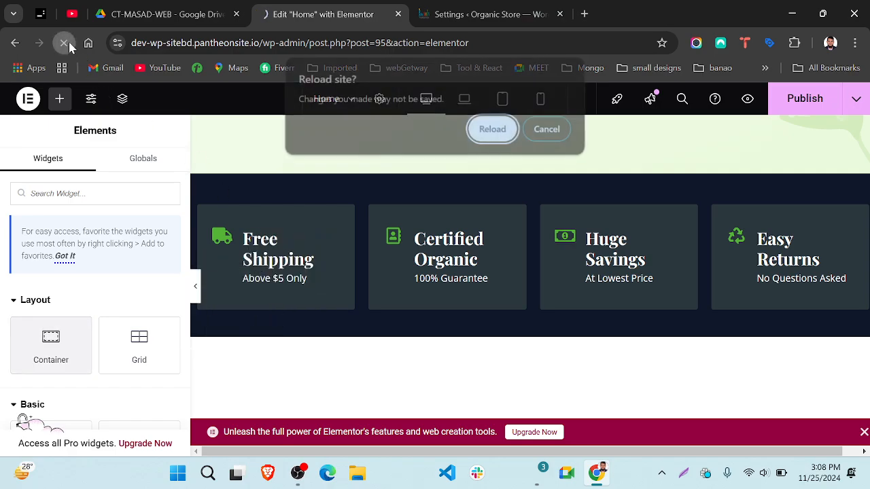
click(501, 135)
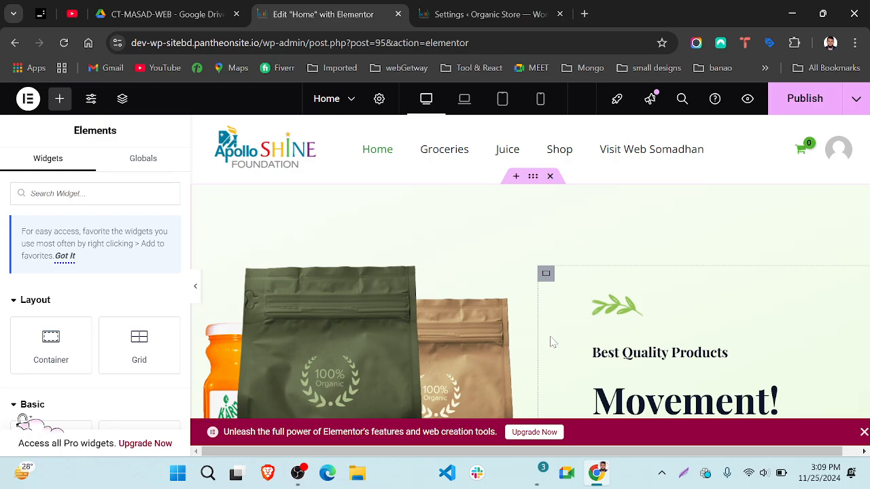
Step: Change the hero section's heading to "Movement!fd" and publish the Home page
click(675, 389)
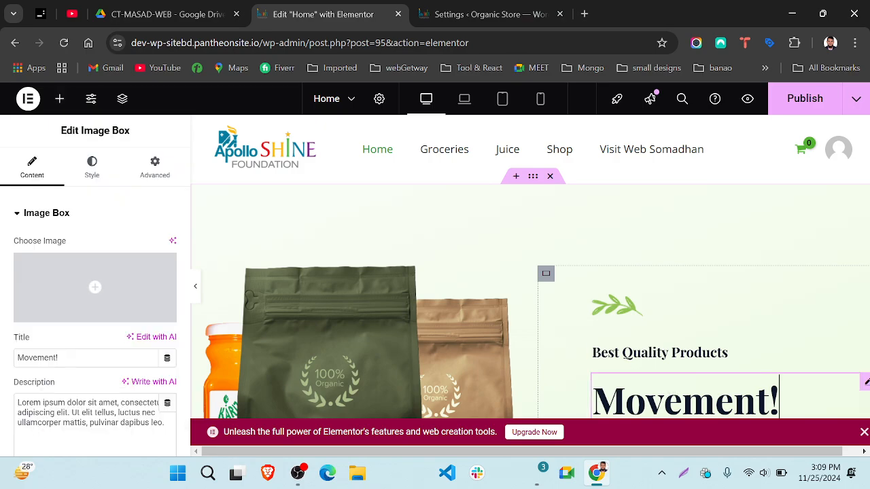
text(fd)
scroll(722, 336, down, 3)
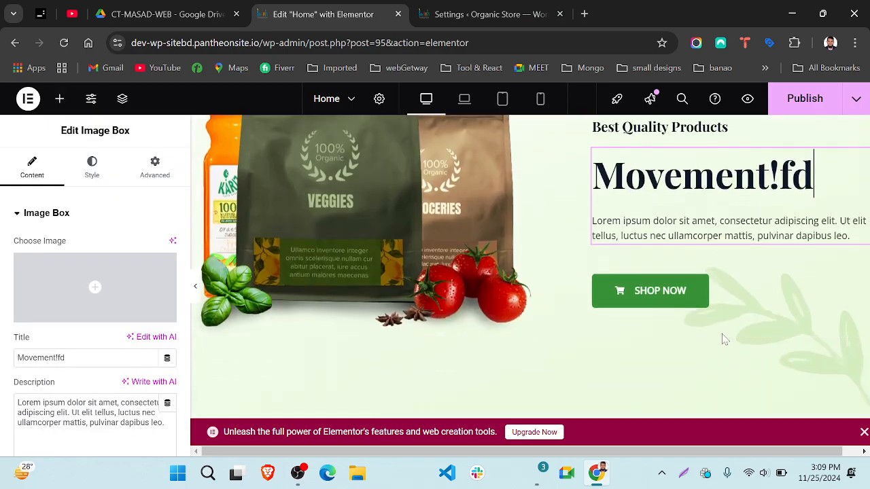
click(792, 107)
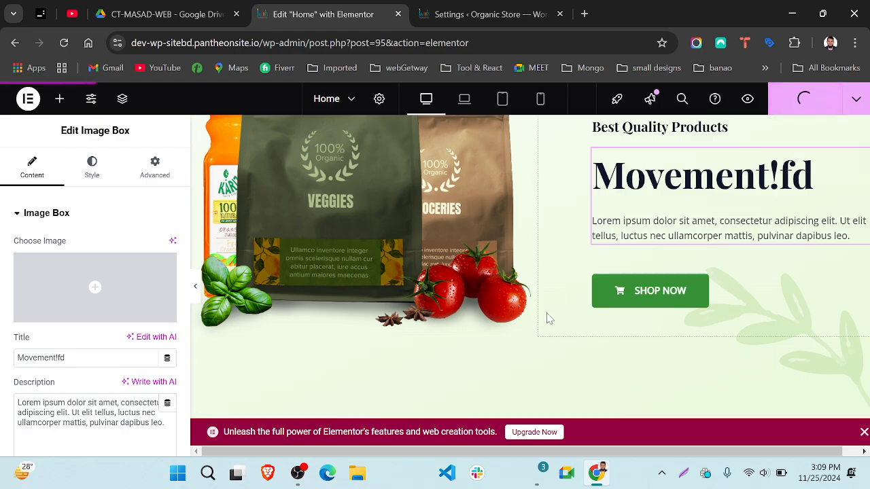
Step: Change the Huge Savings card's title to "Huge Savingsfvfv" and publish the page
scroll(549, 318, down, 2)
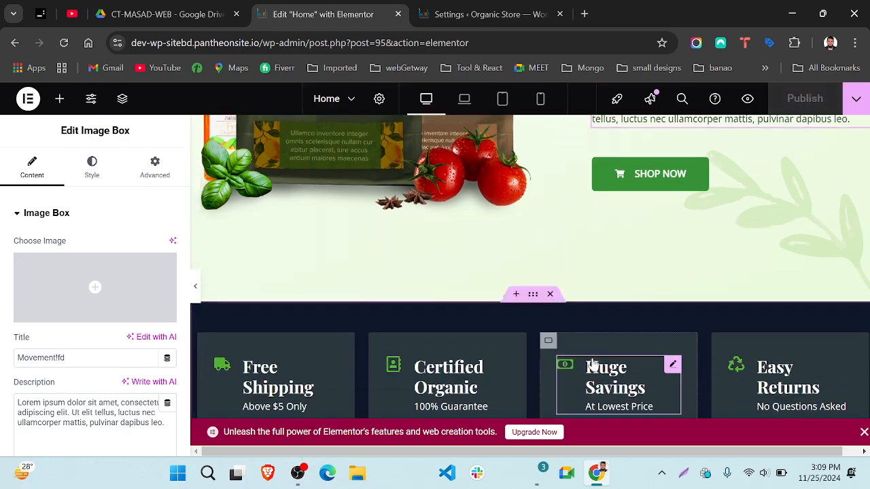
click(637, 380)
text(fvfv)
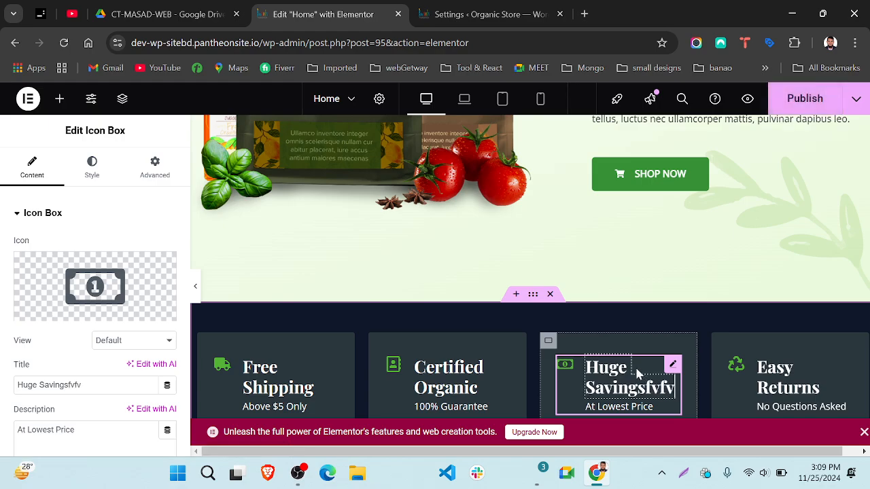
scroll(639, 374, down, 3)
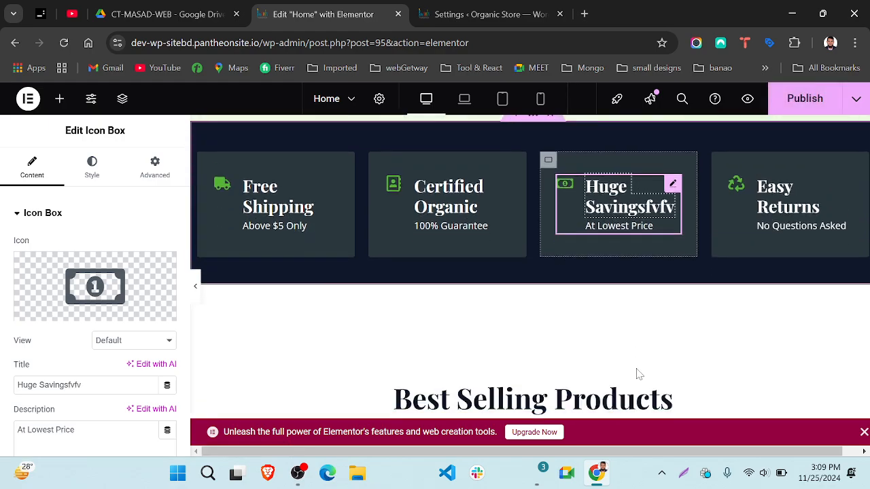
click(802, 102)
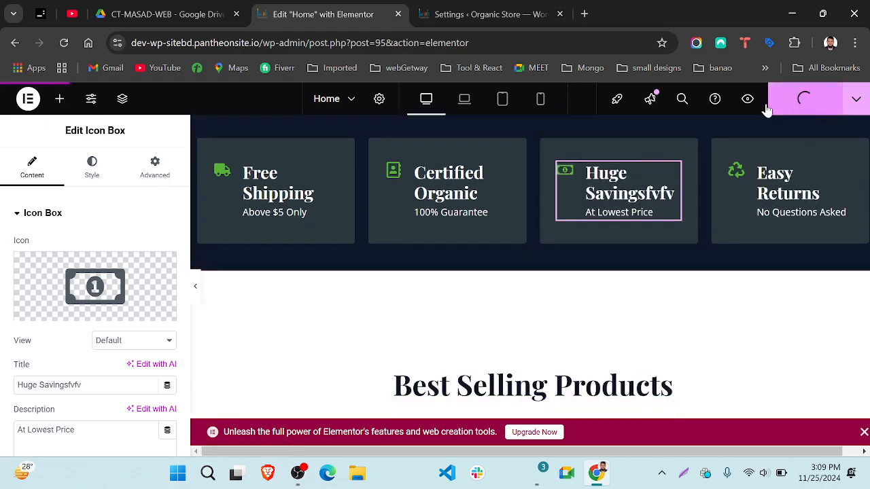
Step: Delete the Huge Savings and Certified Organic card containers from the dark feature section
right_click(547, 150)
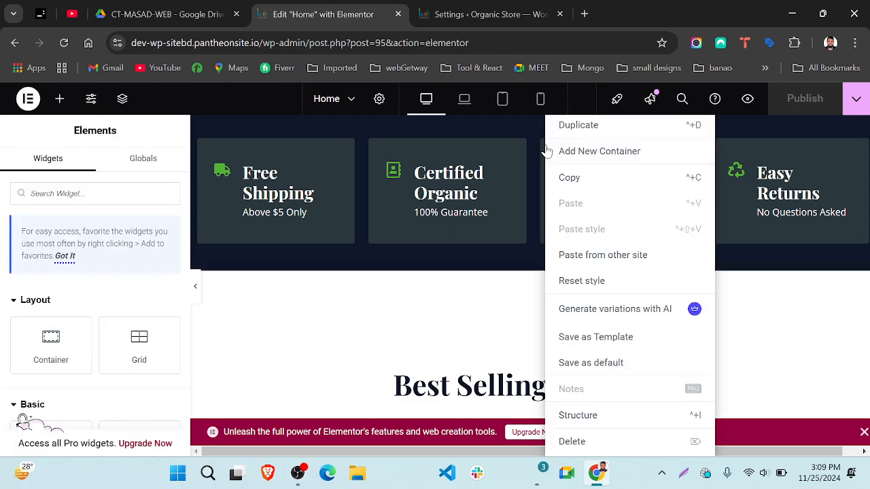
click(570, 443)
scroll(570, 233, up, 2)
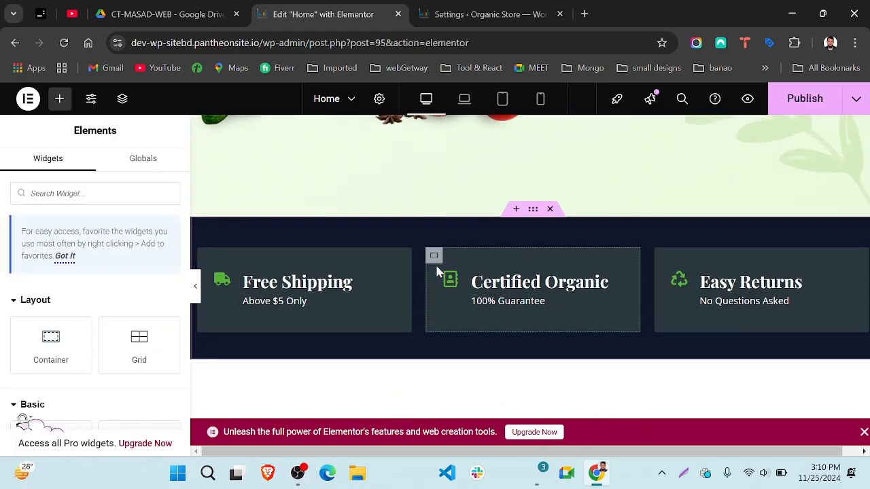
right_click(436, 268)
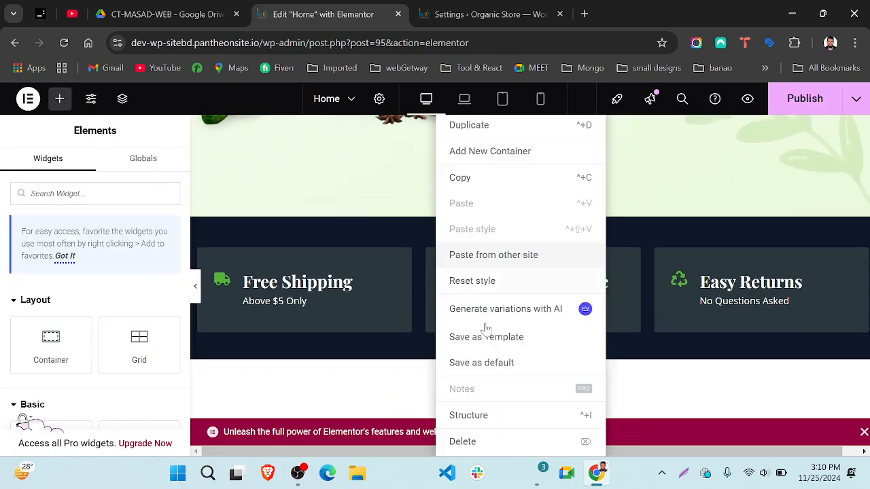
click(476, 443)
scroll(578, 278, down, 6)
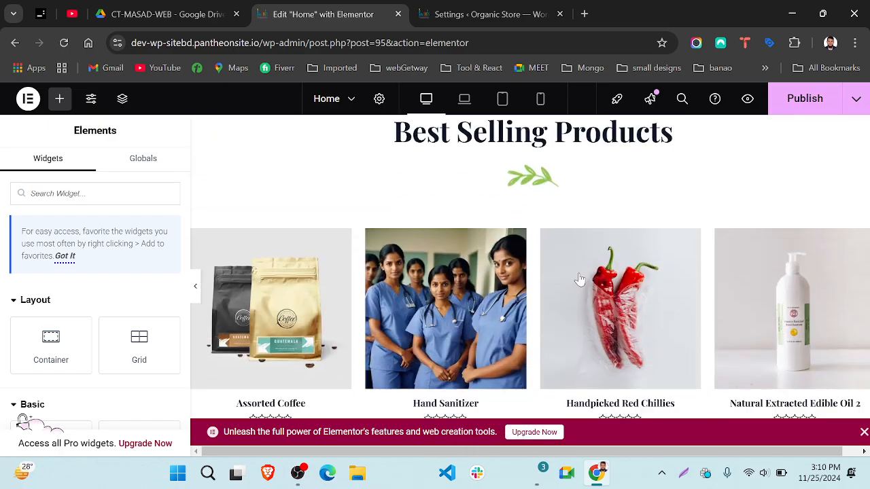
Step: Delete the Fresh Vegetables card container from the green category section and publish the page
scroll(426, 219, up, 3)
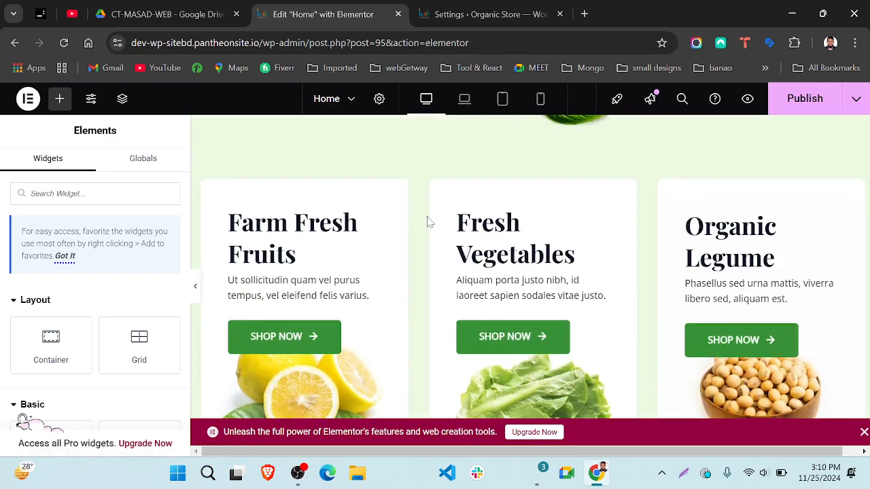
right_click(435, 201)
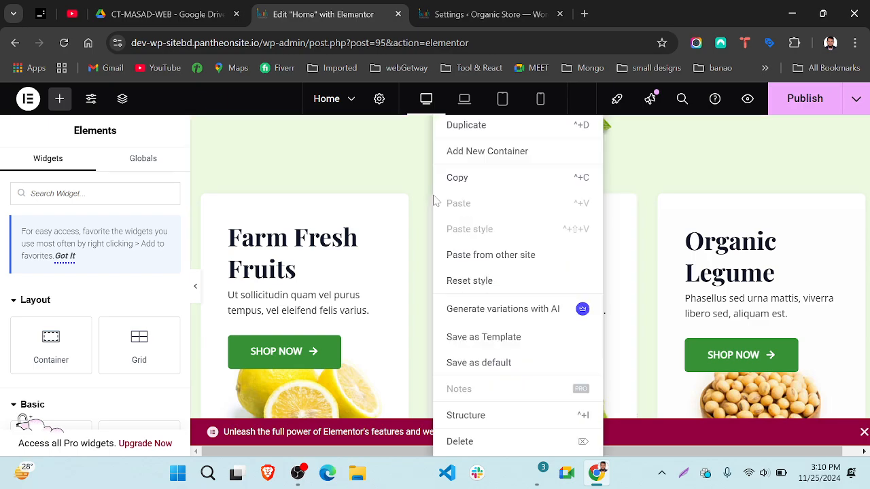
click(468, 442)
scroll(588, 239, down, 3)
scroll(588, 240, up, 4)
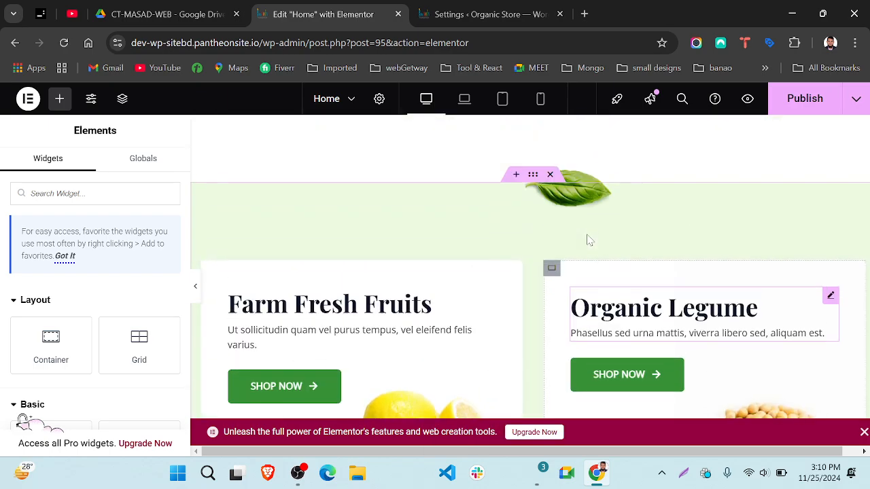
scroll(588, 239, up, 15)
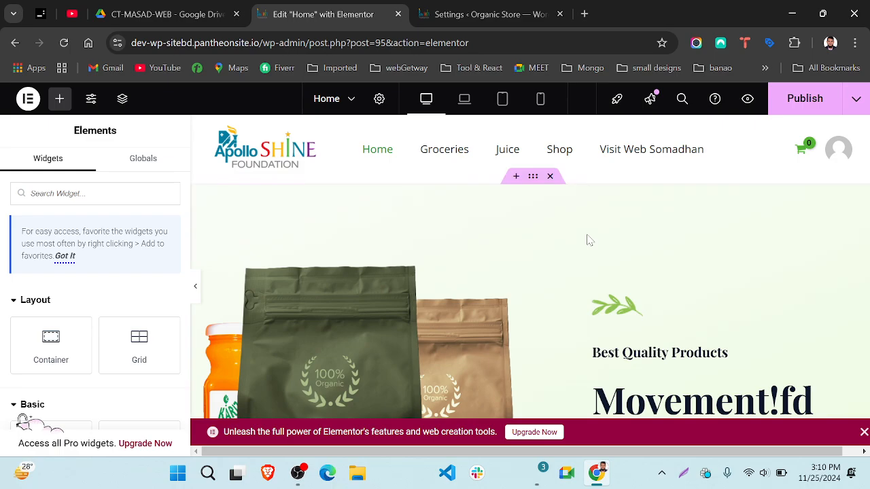
click(804, 99)
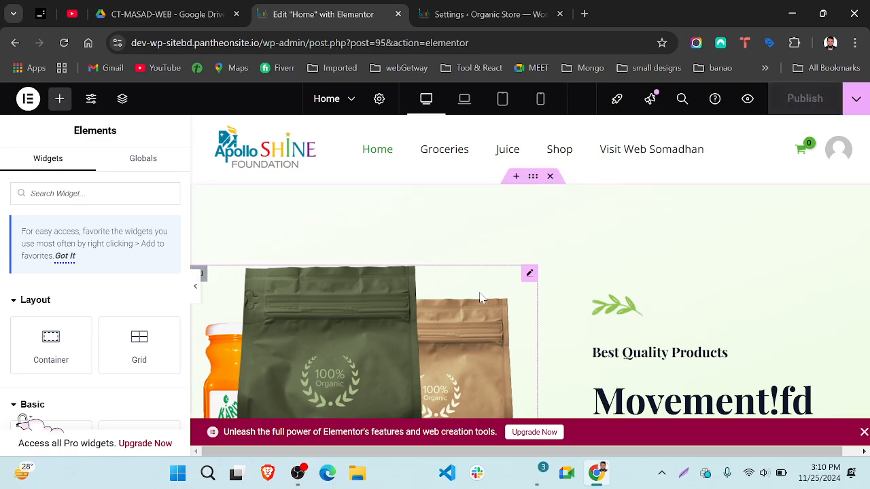
Step: Review the published changes across the hero, feature cards, best-selling products and category cards
scroll(480, 297, down, 1)
scroll(480, 298, up, 1)
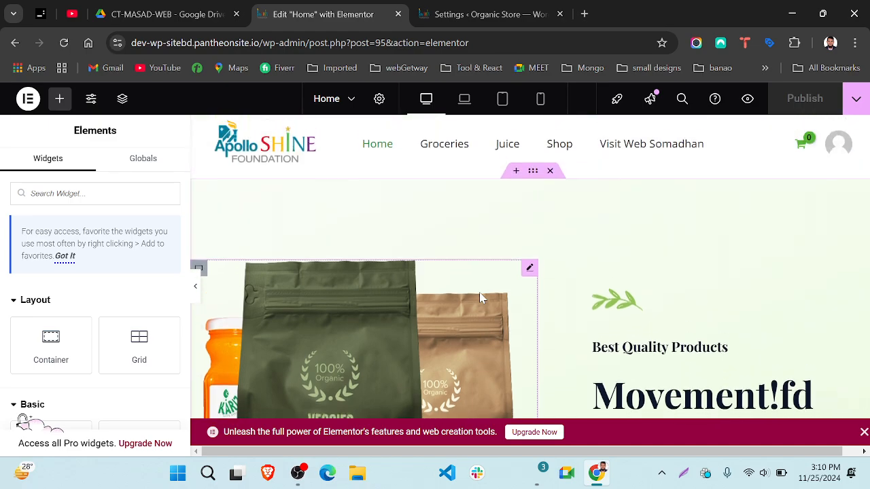
scroll(480, 298, down, 8)
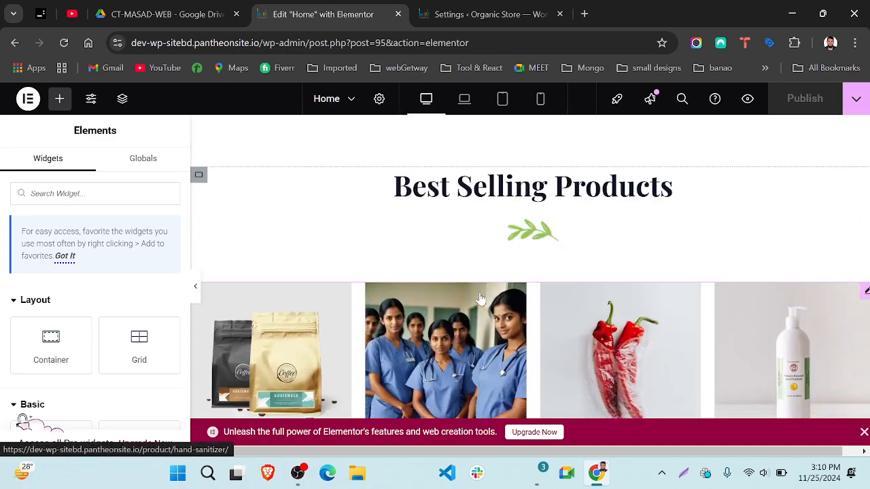
scroll(480, 297, down, 5)
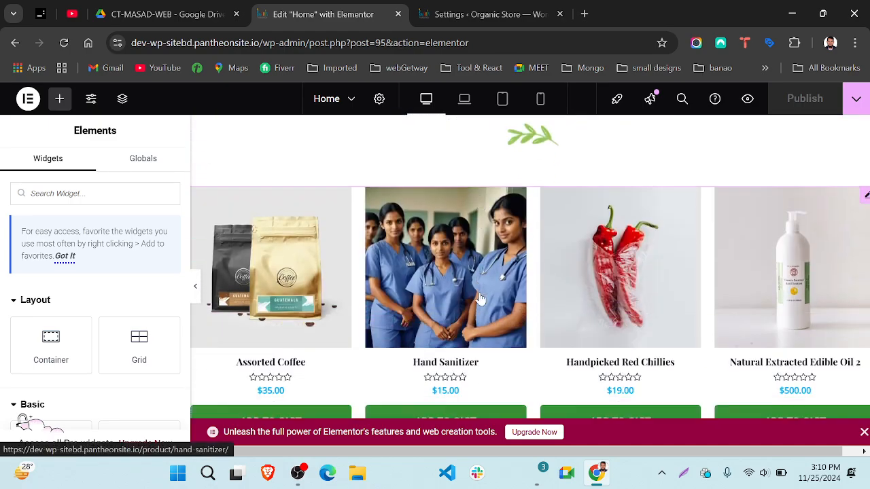
scroll(479, 297, up, 12)
scroll(479, 298, down, 3)
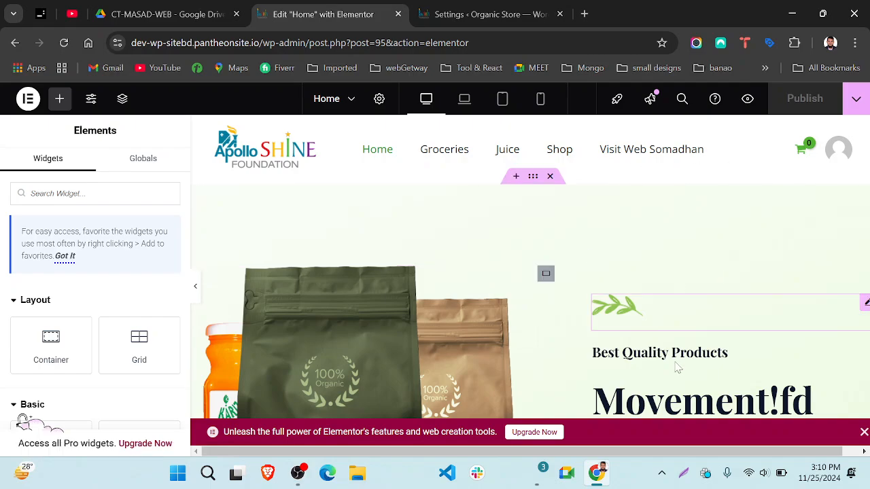
scroll(766, 294, down, 3)
scroll(766, 295, down, 2)
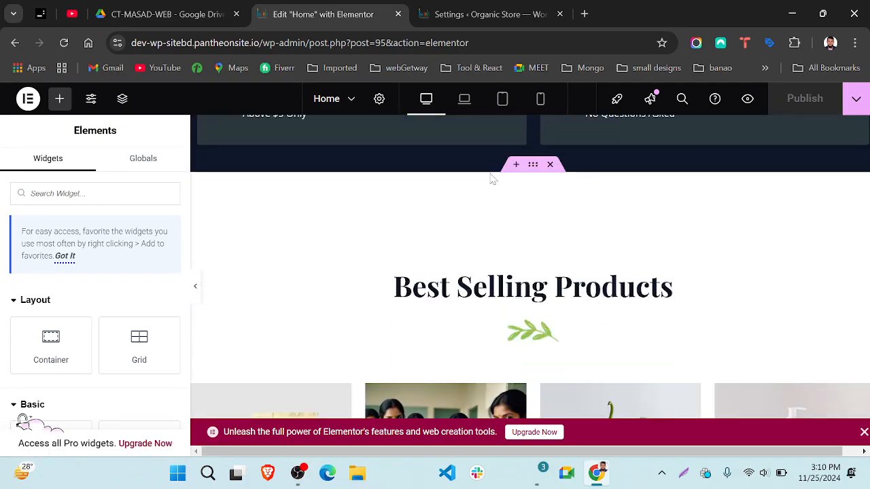
scroll(446, 290, down, 4)
scroll(446, 290, down, 5)
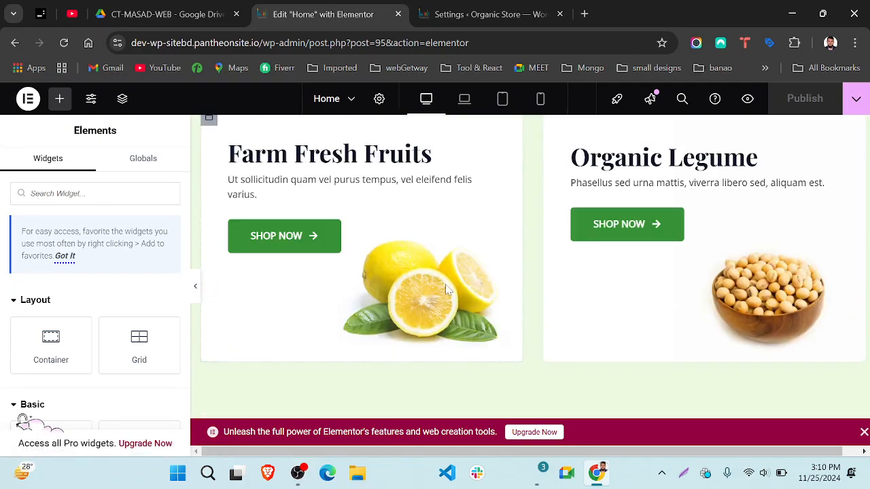
scroll(517, 217, up, 6)
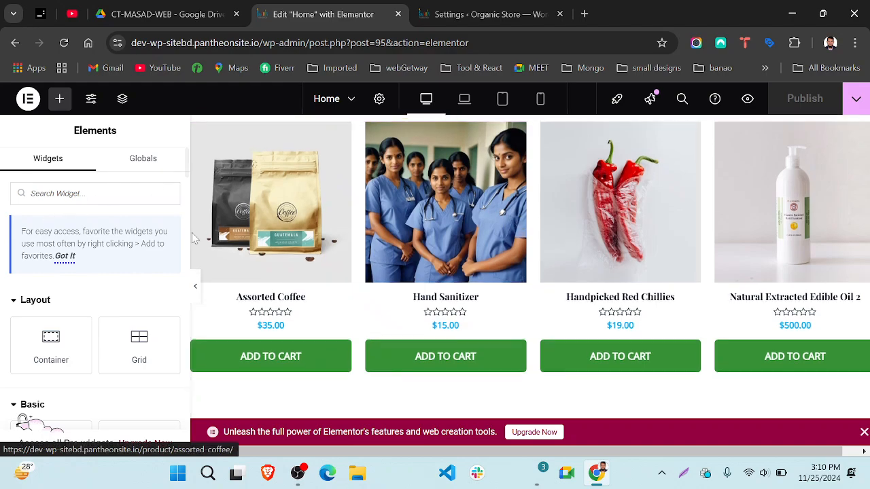
scroll(482, 231, up, 4)
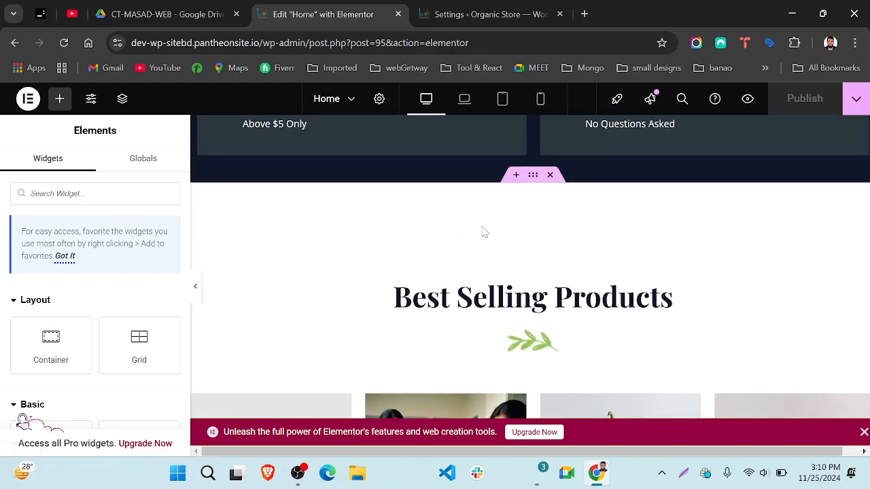
Step: Restore the page to the Editing Started point in the action history and check the restored sections
click(27, 99)
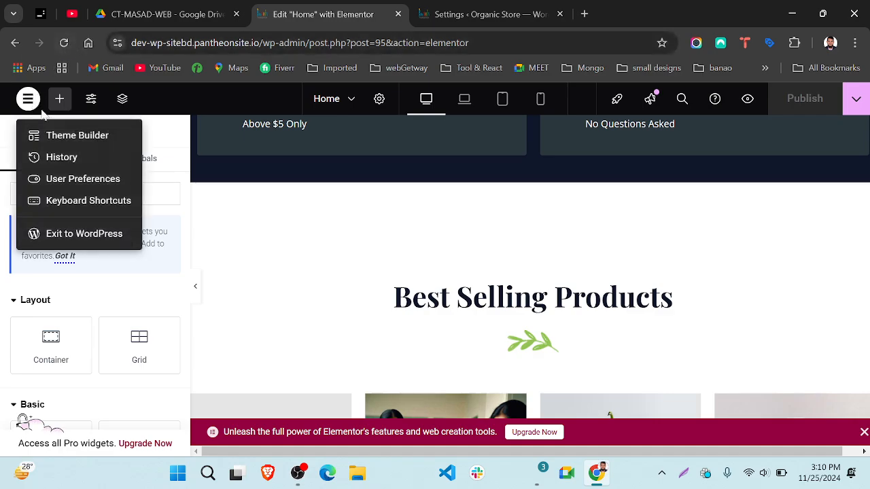
click(62, 158)
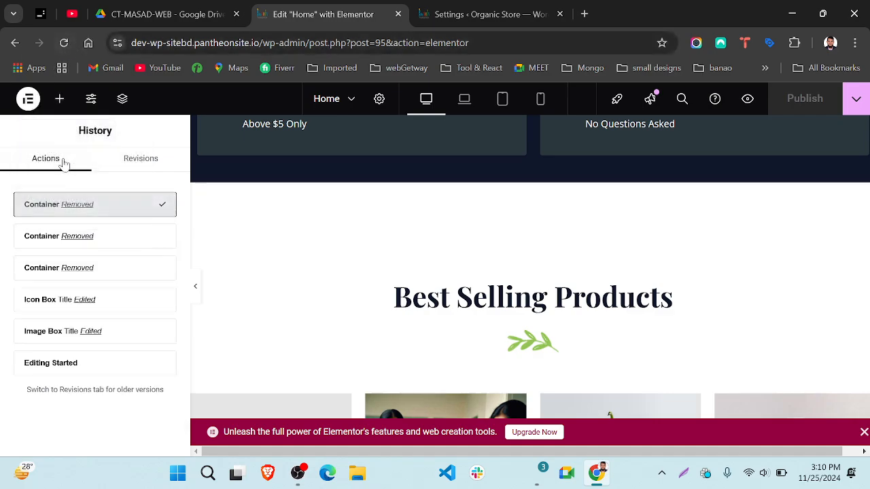
click(73, 374)
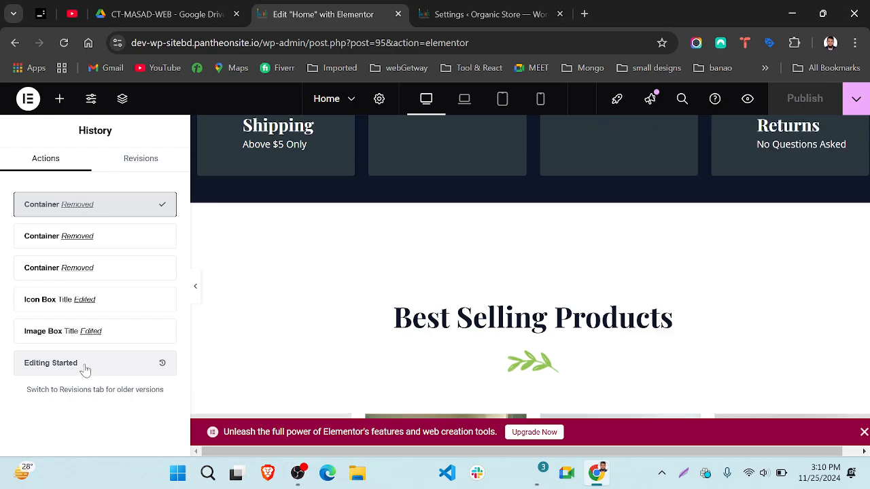
scroll(496, 284, up, 9)
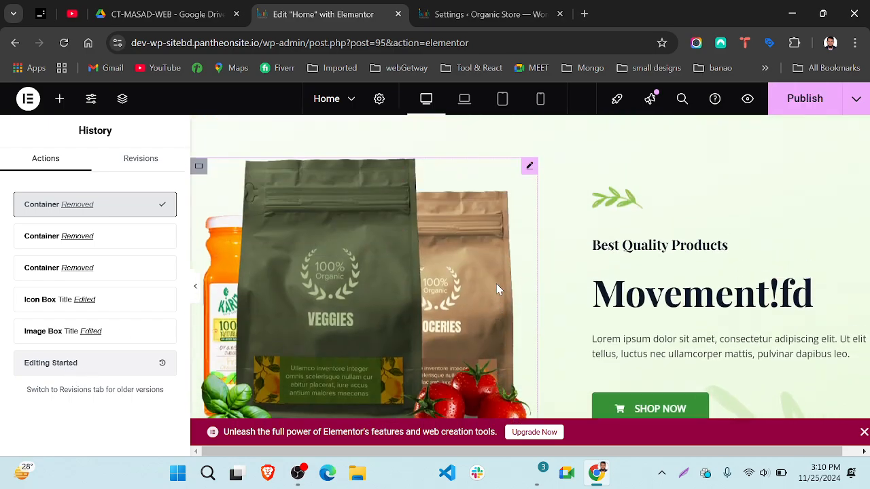
scroll(495, 284, down, 6)
scroll(495, 290, down, 3)
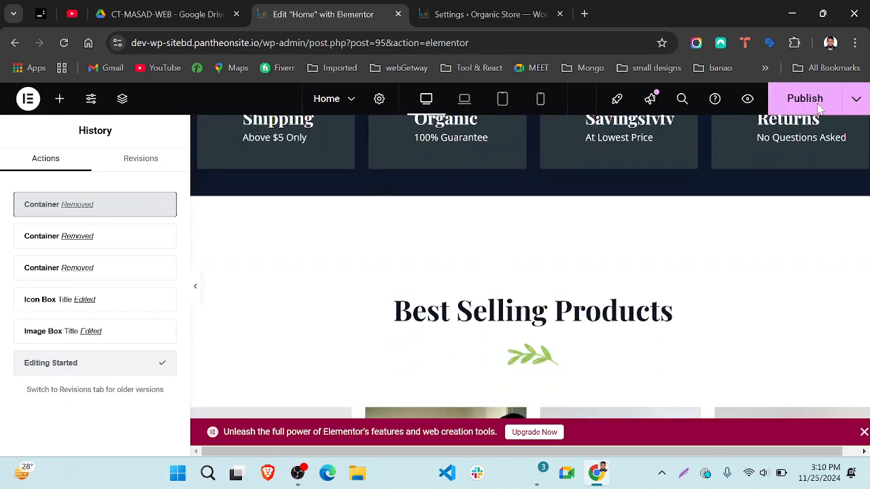
scroll(601, 163, down, 4)
scroll(597, 189, up, 6)
scroll(390, 210, down, 2)
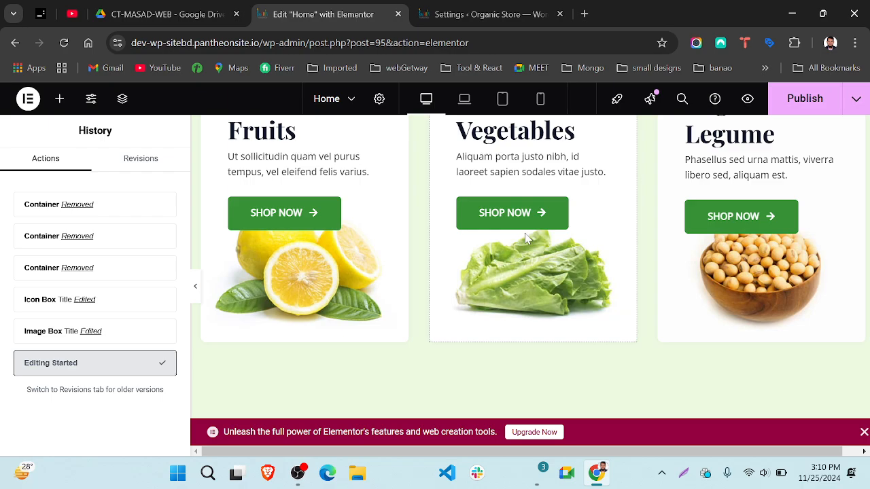
scroll(525, 238, up, 3)
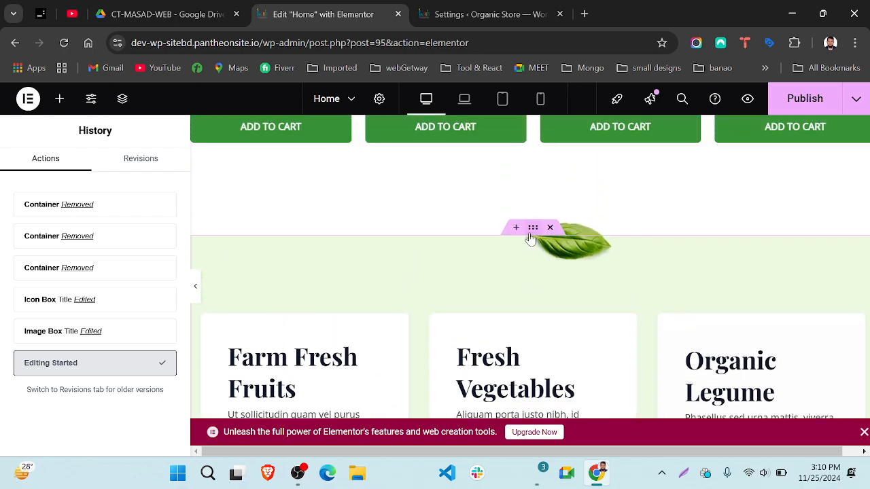
Step: Open the layout settings of the green category section's container and look over the Best Selling Products section
click(531, 237)
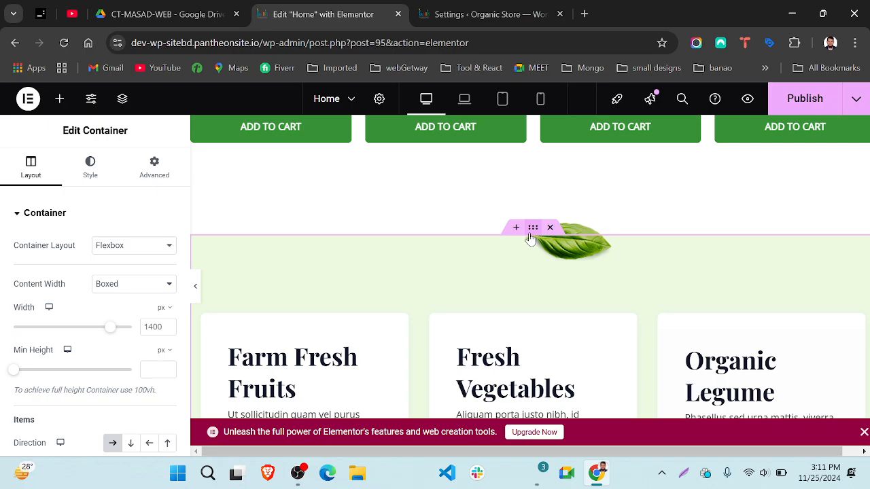
scroll(531, 237, up, 2)
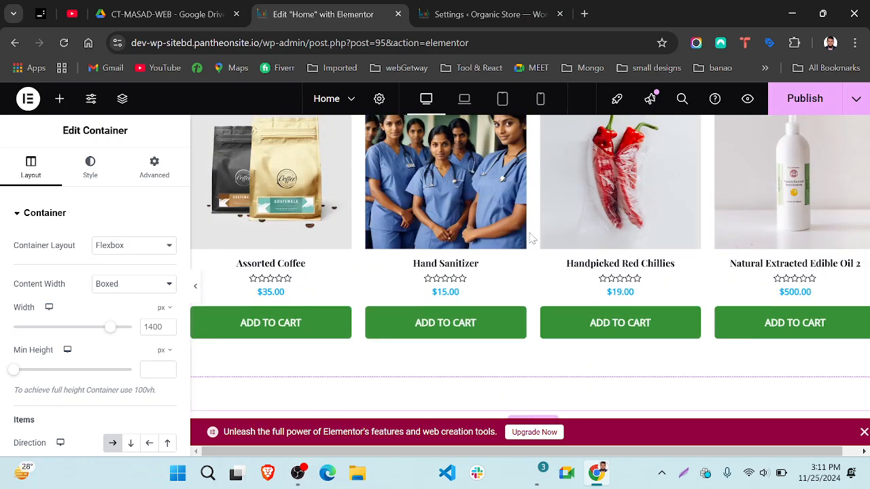
scroll(532, 238, up, 2)
scroll(574, 295, down, 1)
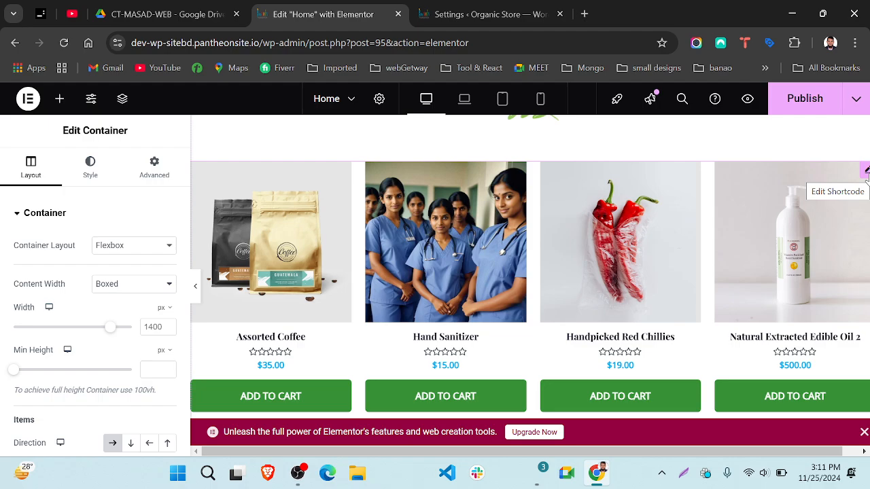
scroll(406, 329, up, 1)
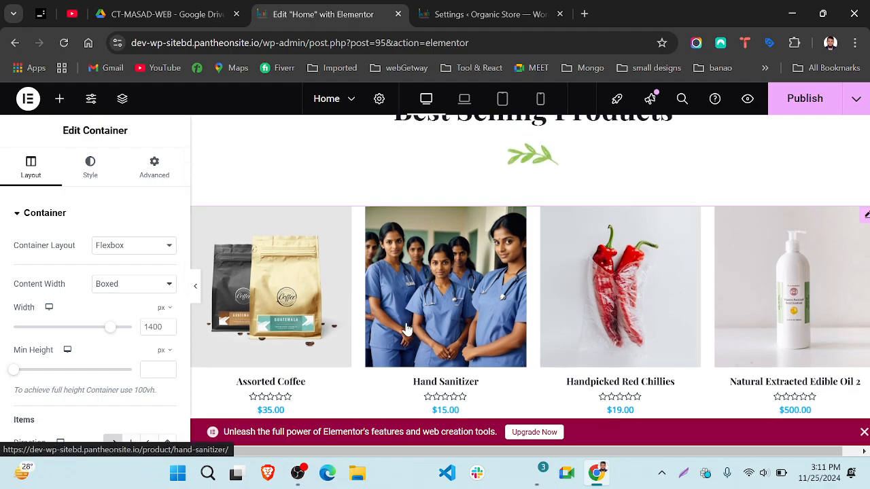
Step: Open the User Preferences, try the dark display mode and set the panel back to light mode
click(28, 100)
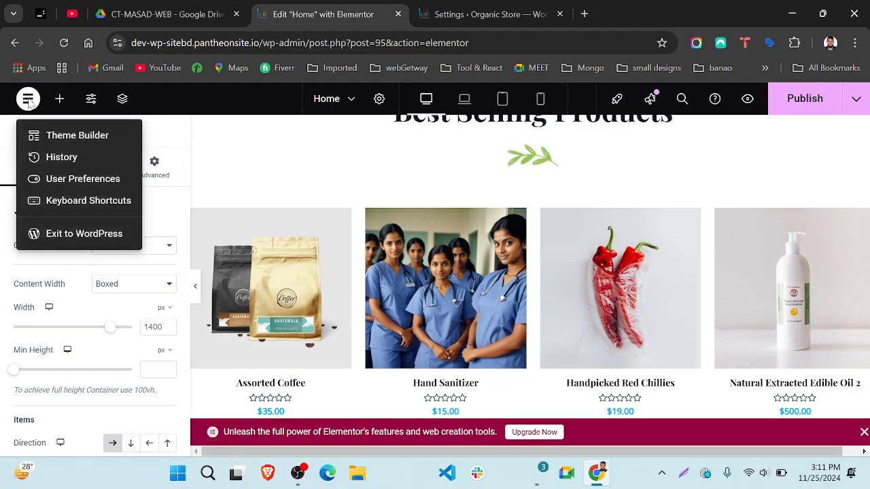
click(70, 179)
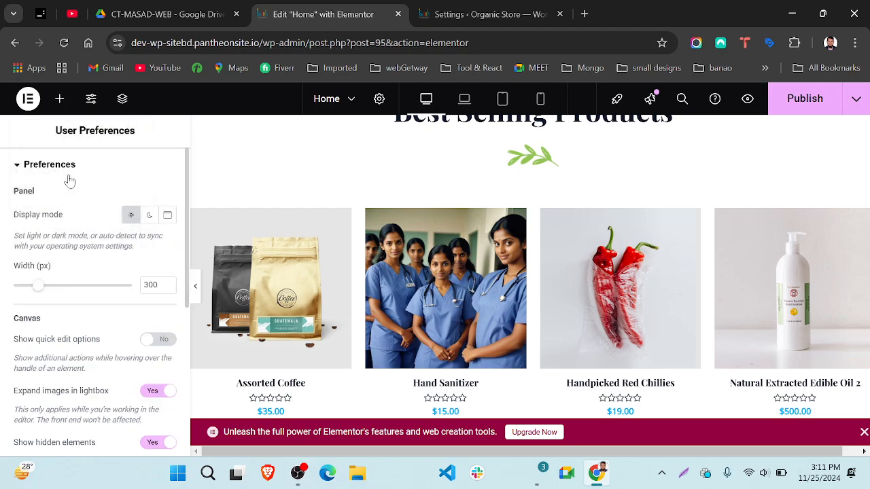
click(149, 216)
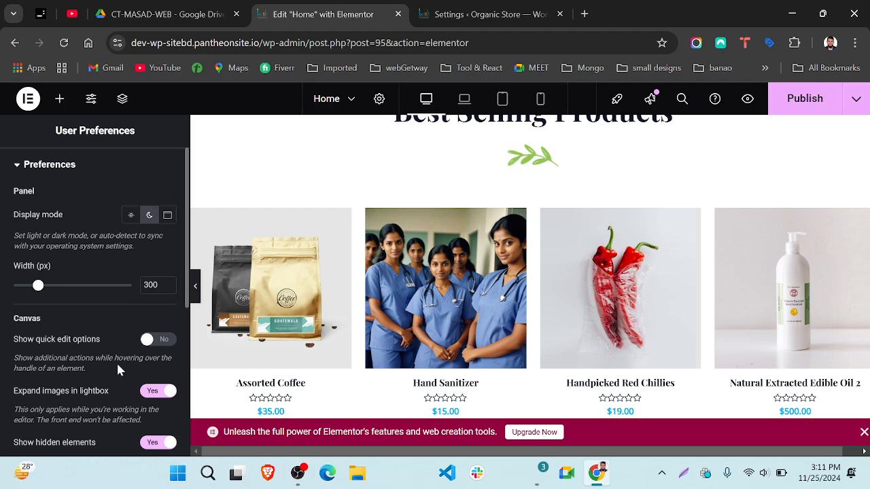
click(98, 102)
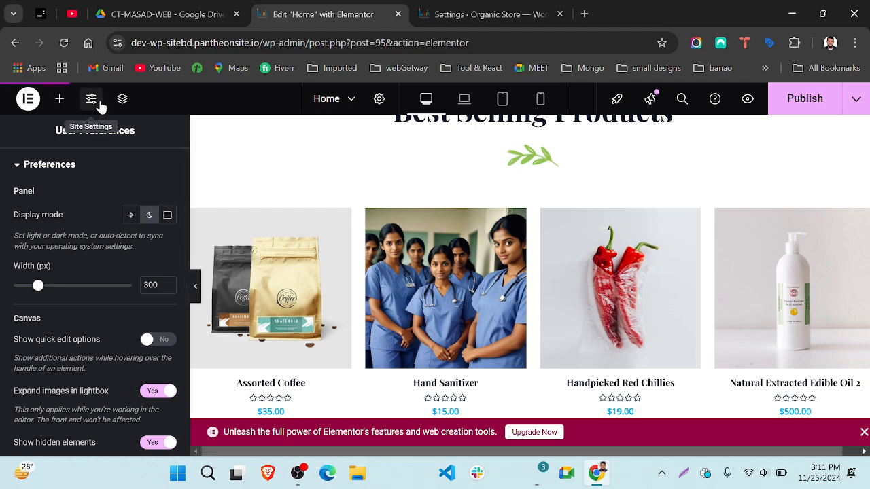
click(129, 217)
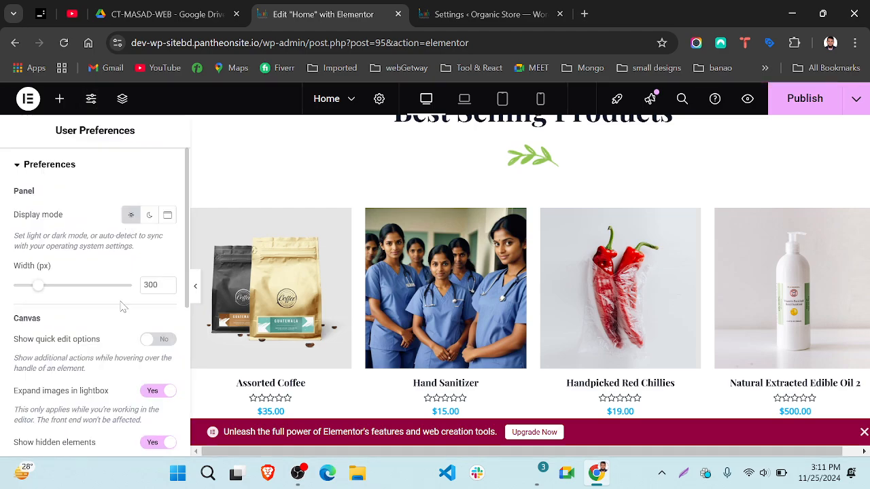
Step: Look through the user preferences and enable Show quick edit options for the canvas
scroll(38, 195, down, 2)
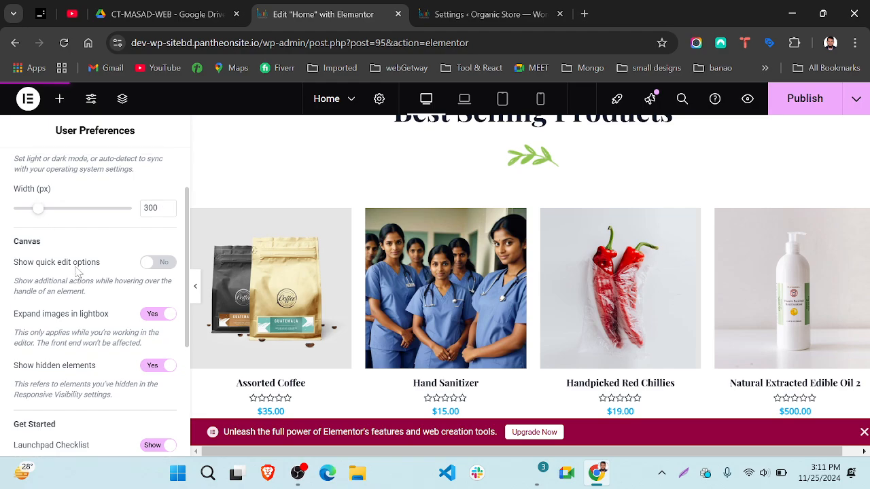
scroll(75, 272, up, 1)
scroll(73, 282, up, 1)
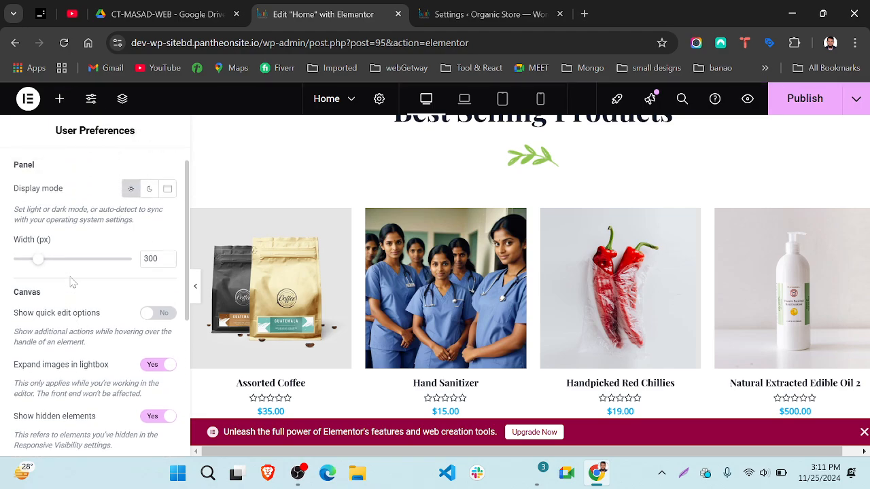
scroll(80, 284, down, 2)
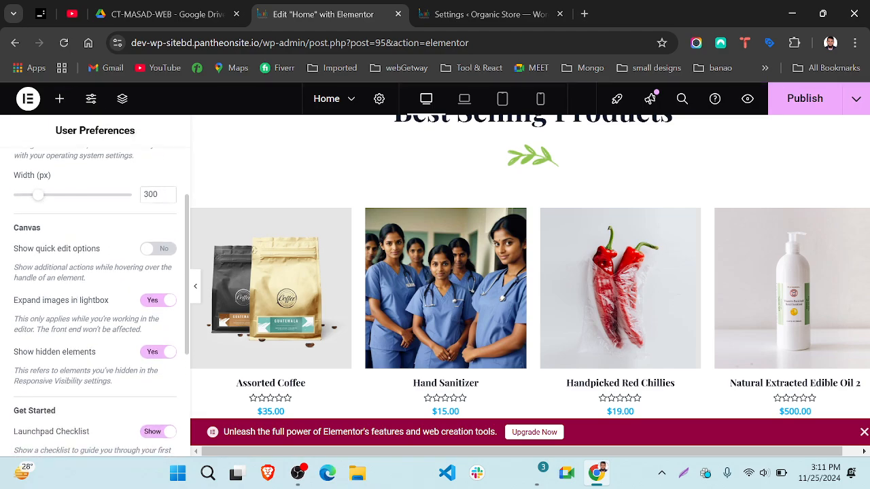
scroll(80, 284, down, 2)
scroll(80, 284, down, 2)
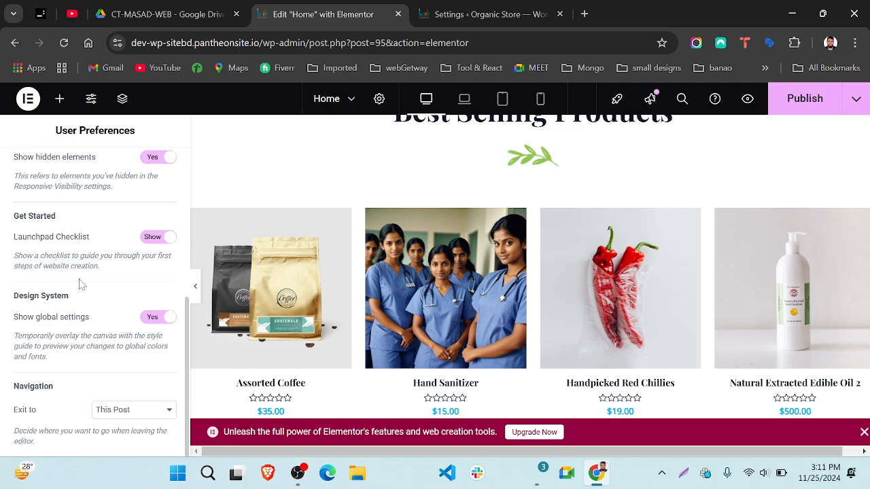
scroll(77, 348, up, 3)
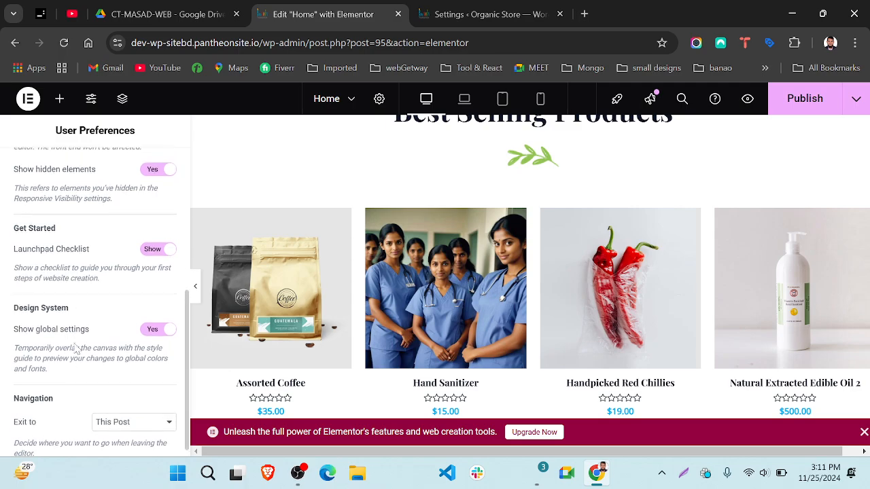
scroll(76, 347, up, 3)
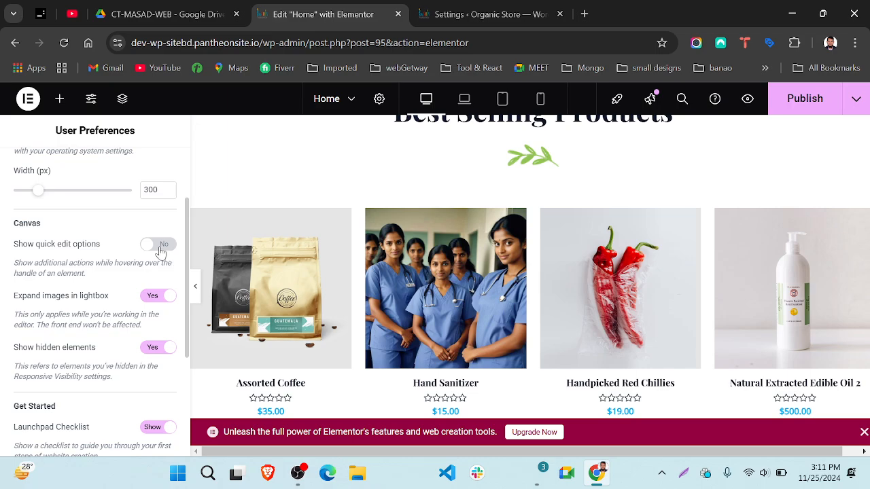
click(159, 248)
Step: Examine the quick edit options on the handle of the Best Selling Products section's container
scroll(464, 265, up, 1)
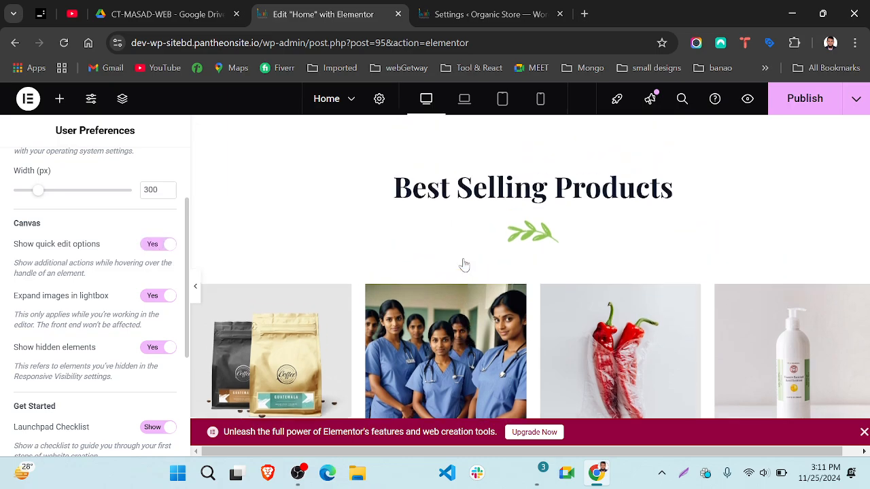
scroll(464, 265, up, 4)
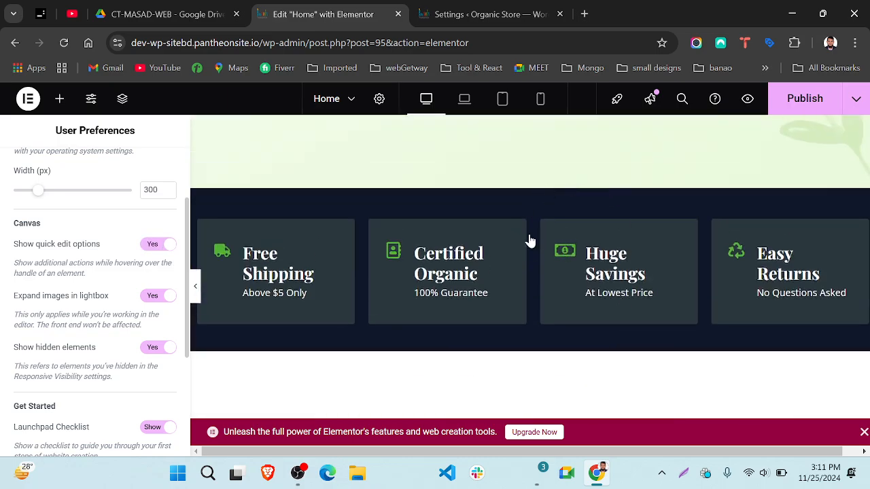
scroll(529, 241, down, 4)
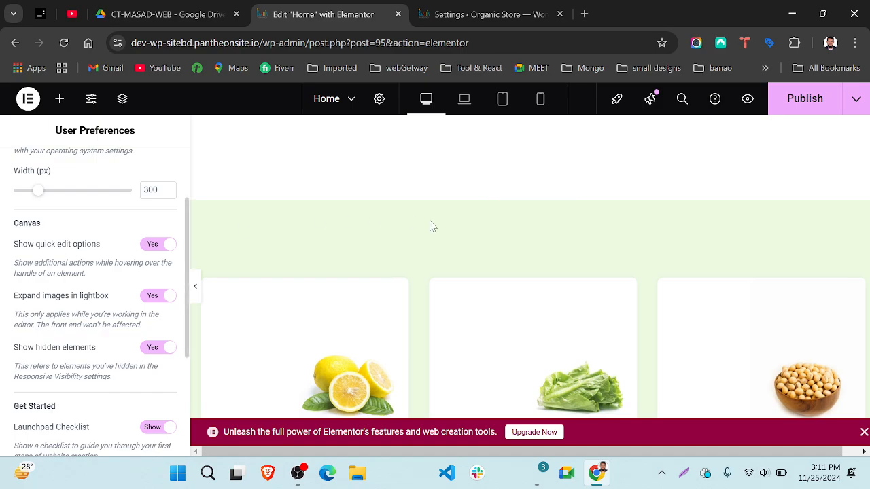
scroll(547, 198, up, 2)
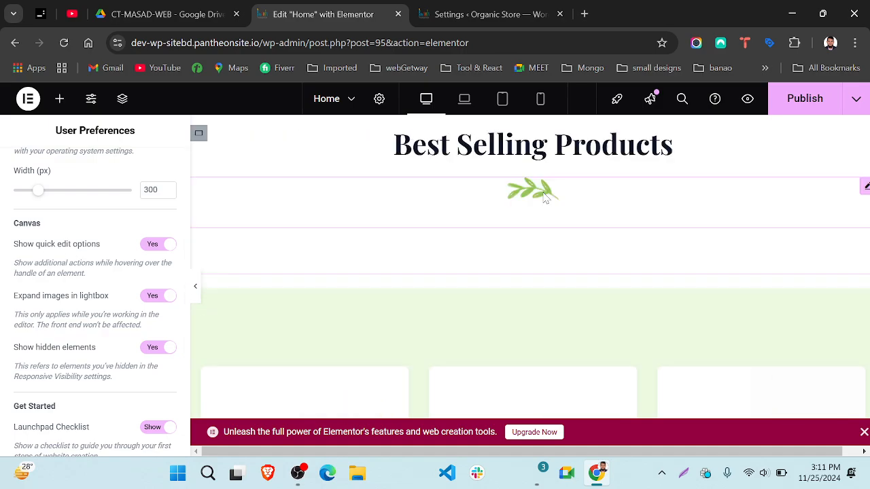
scroll(489, 269, up, 2)
scroll(530, 224, up, 1)
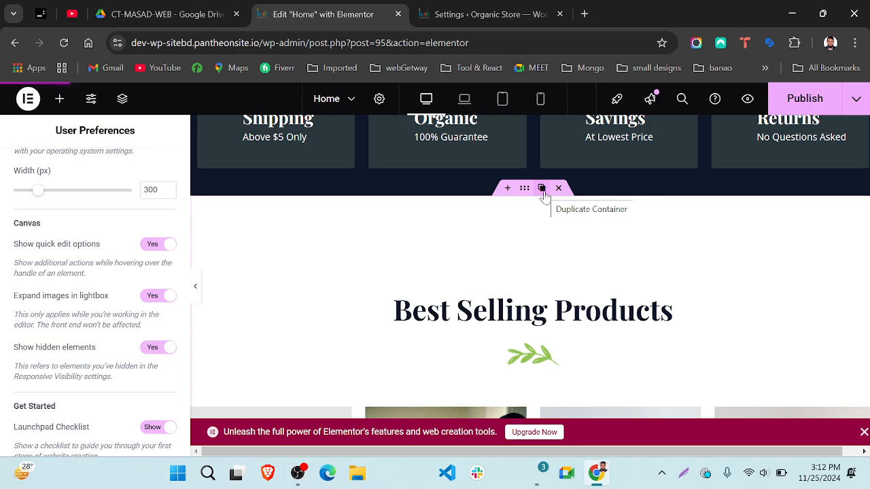
Step: Delete the Organic Legume image box through its quick edit options and undo the deletion
scroll(512, 357, down, 6)
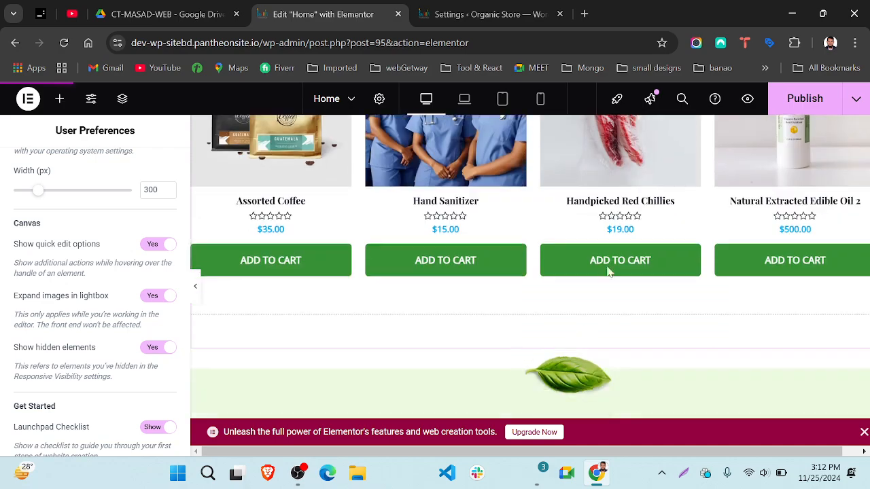
scroll(545, 264, down, 2)
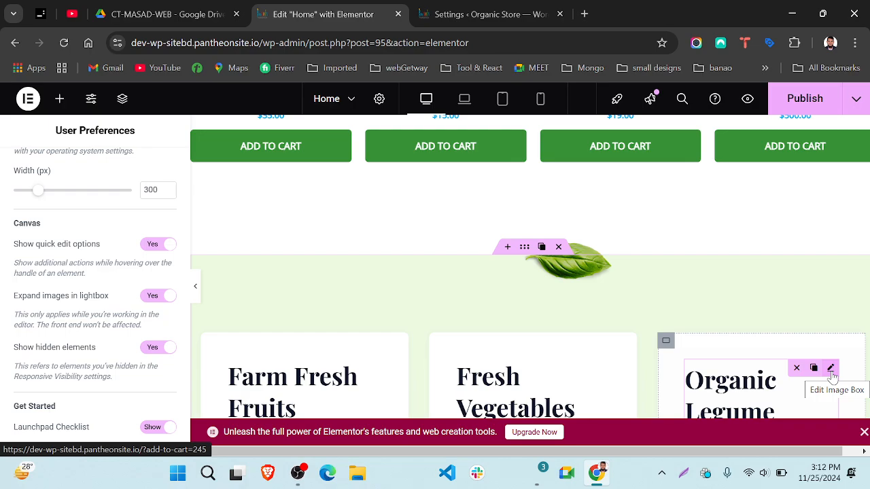
click(797, 368)
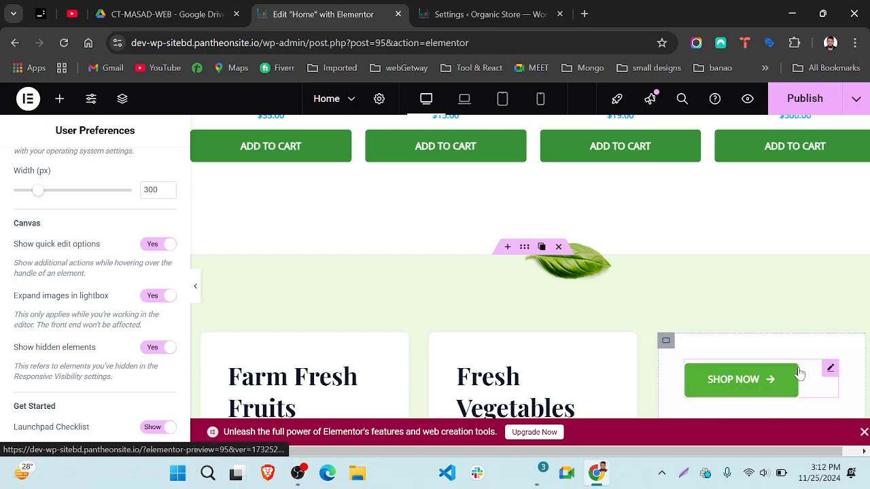
key(ctrl+z)
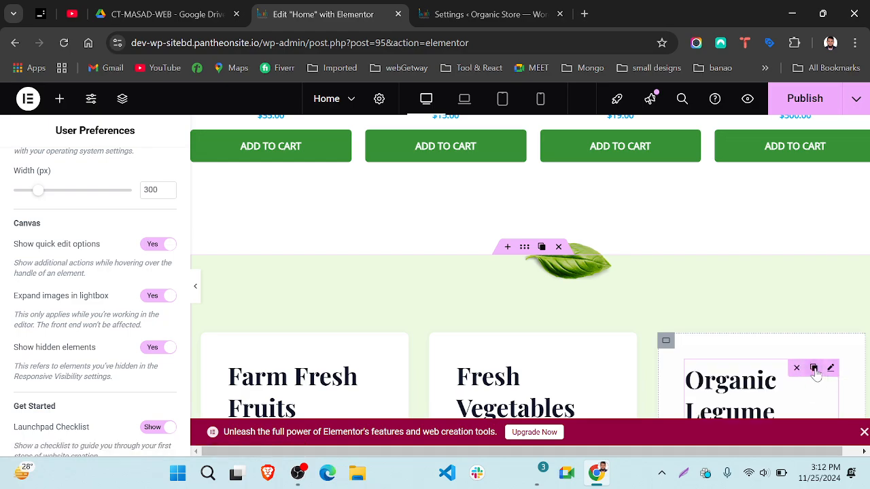
Step: Duplicate the Organic Legume image box through its quick edit options and delete the copy
click(813, 368)
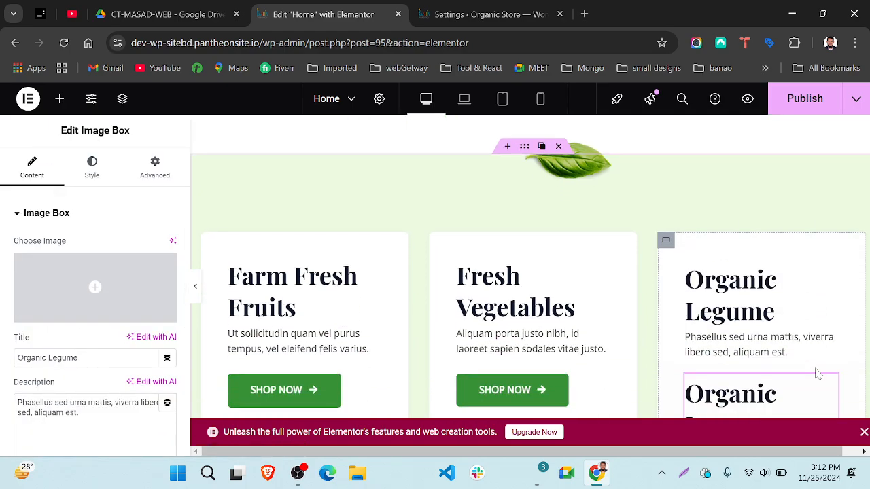
scroll(817, 373, down, 2)
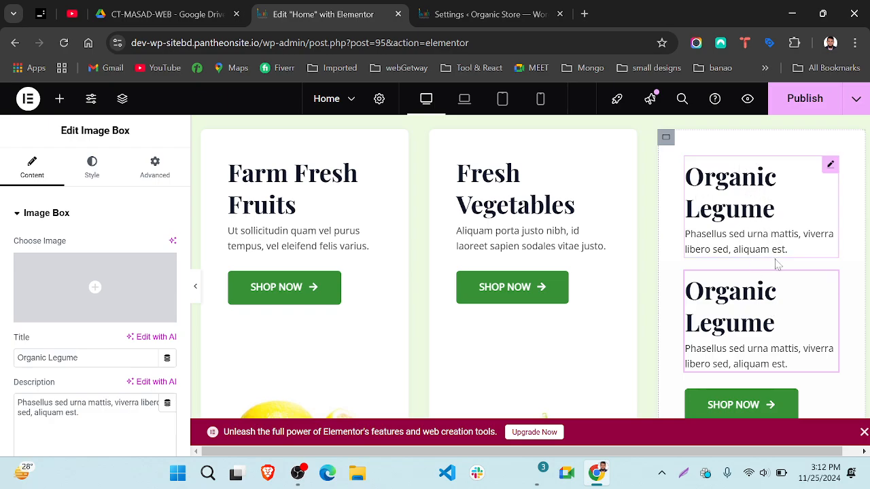
mouse_move(833, 285)
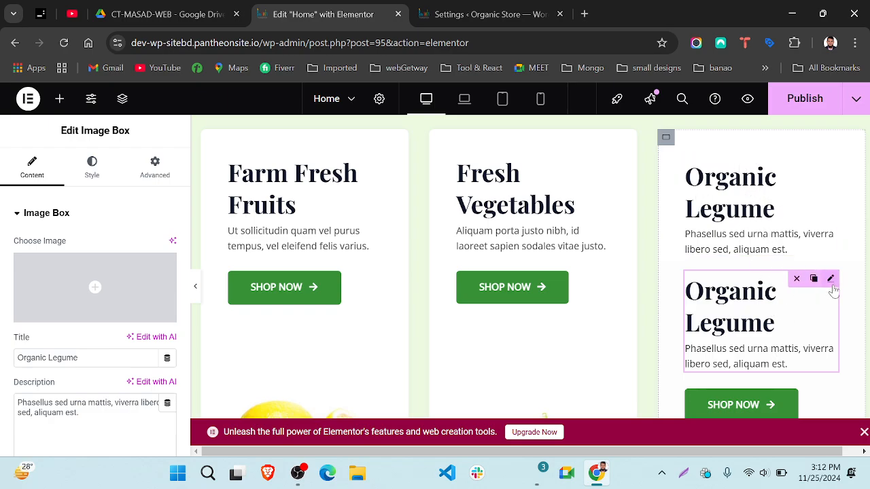
click(796, 283)
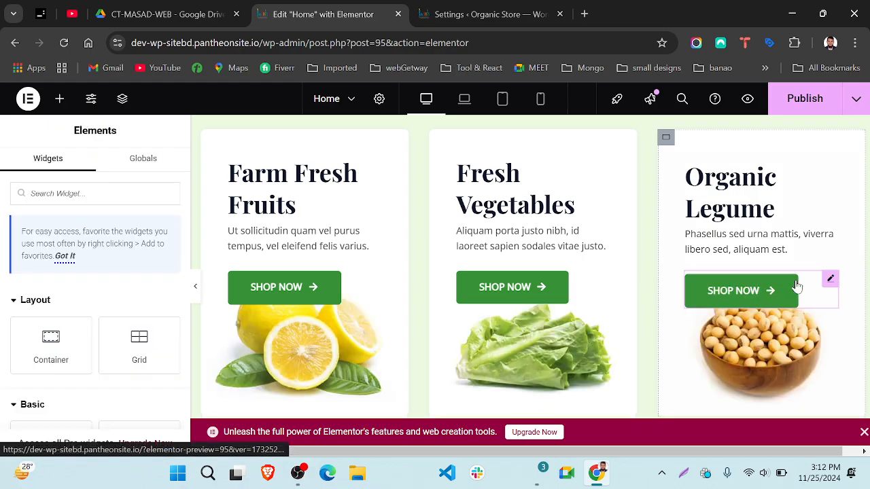
scroll(537, 197, down, 1)
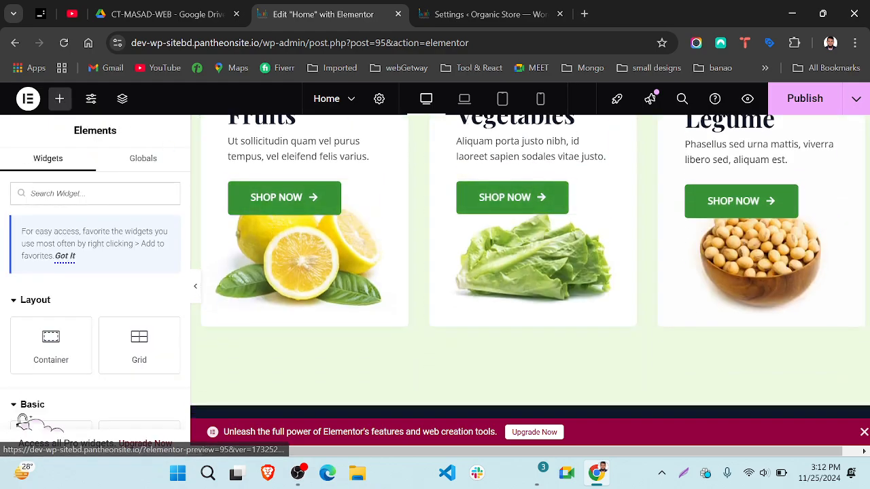
Step: Reopen the User Preferences and review the canvas, Get Started and Design System settings
click(24, 99)
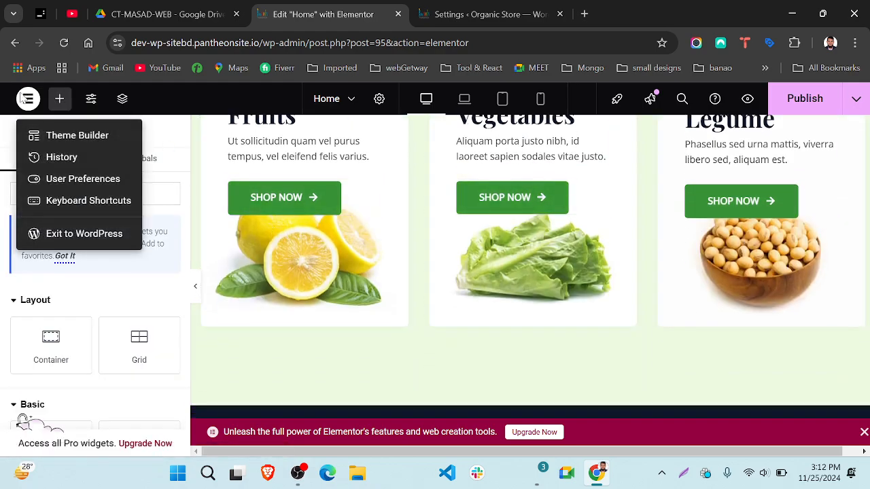
click(95, 178)
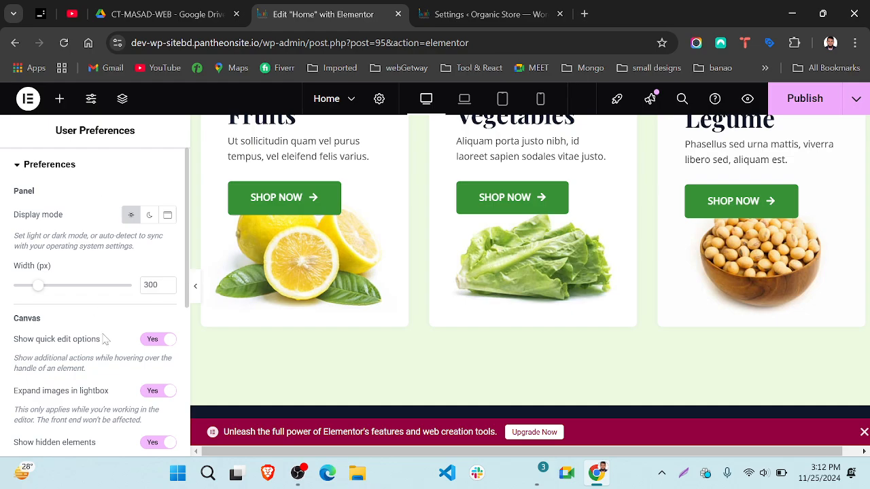
scroll(102, 337, down, 3)
scroll(105, 339, down, 1)
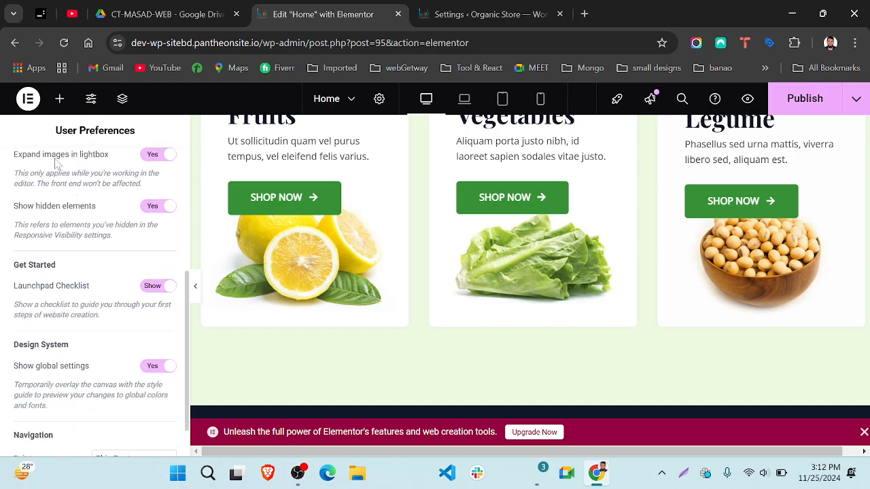
Step: Open the Theme Builder and look over all site parts, from Header and Footer to the 404 page
click(28, 99)
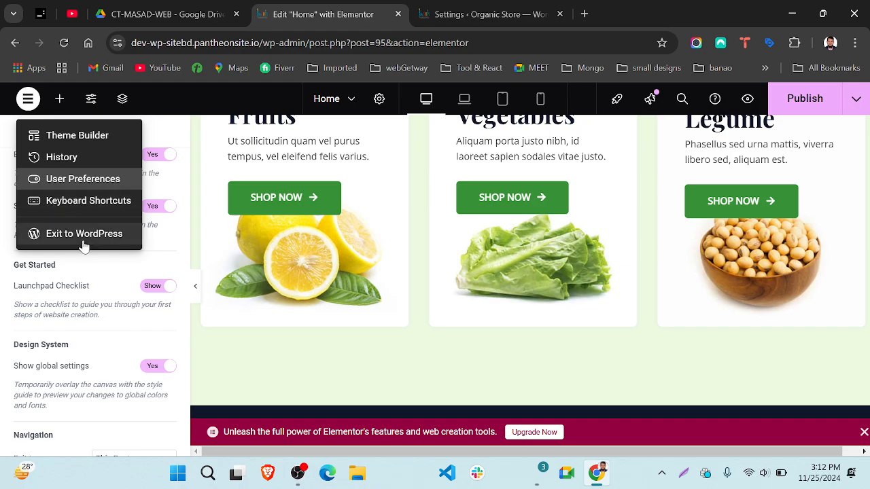
click(68, 137)
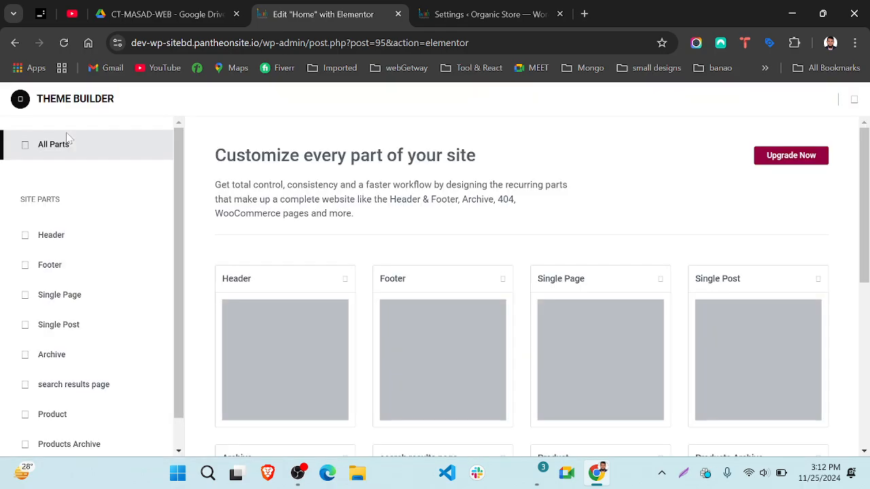
scroll(567, 292, down, 1)
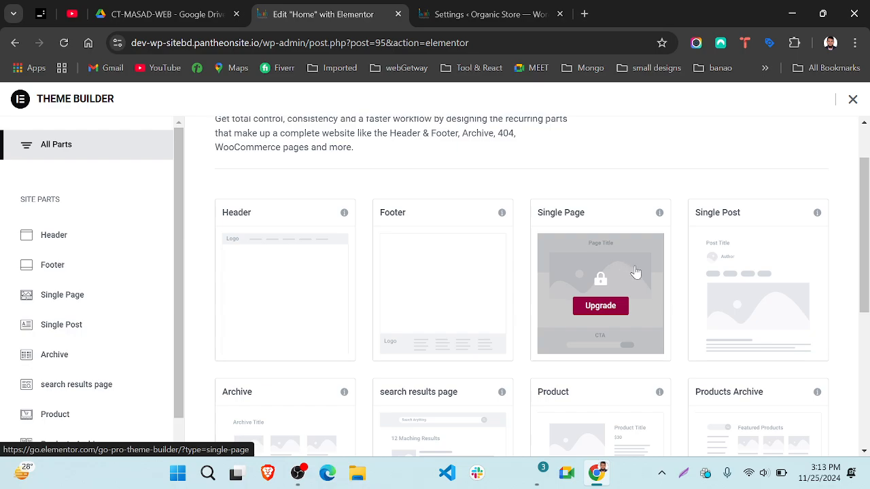
scroll(636, 272, down, 1)
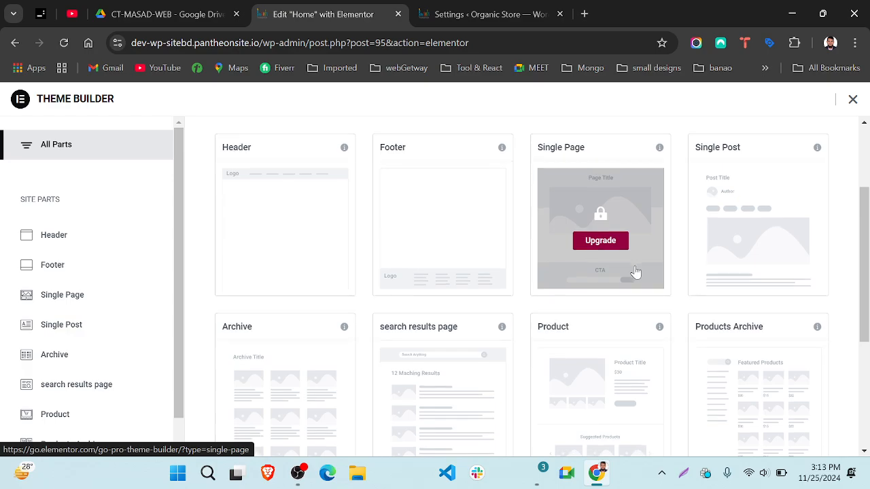
scroll(635, 272, down, 2)
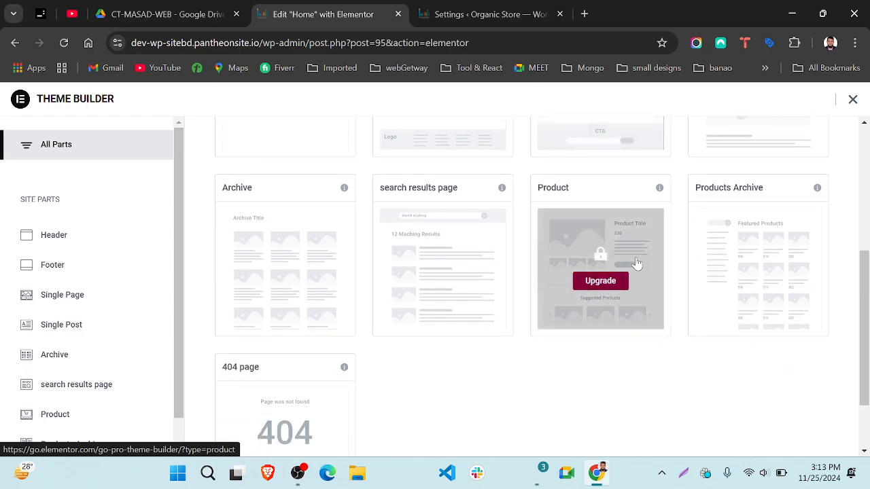
scroll(322, 406, down, 1)
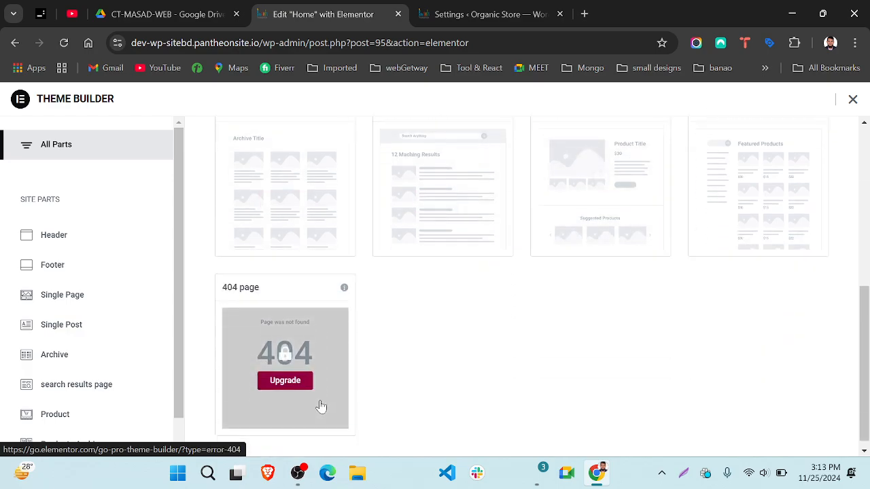
scroll(322, 406, up, 3)
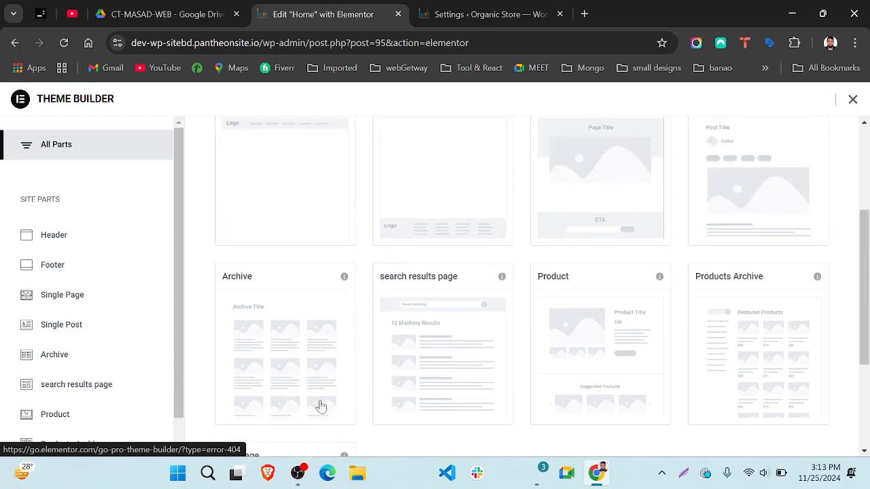
Step: Go through the Theme Builder's part previews and its Site Parts list once more, and close the Theme Builder
scroll(557, 312, up, 2)
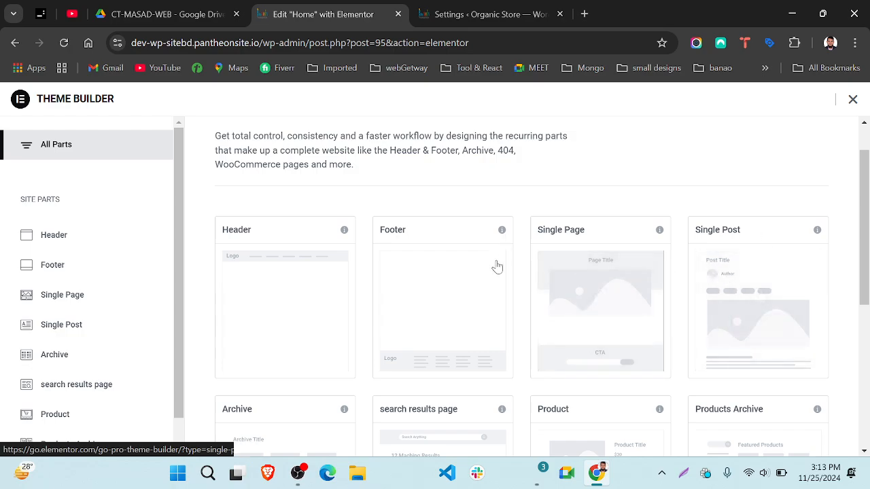
scroll(469, 271, down, 4)
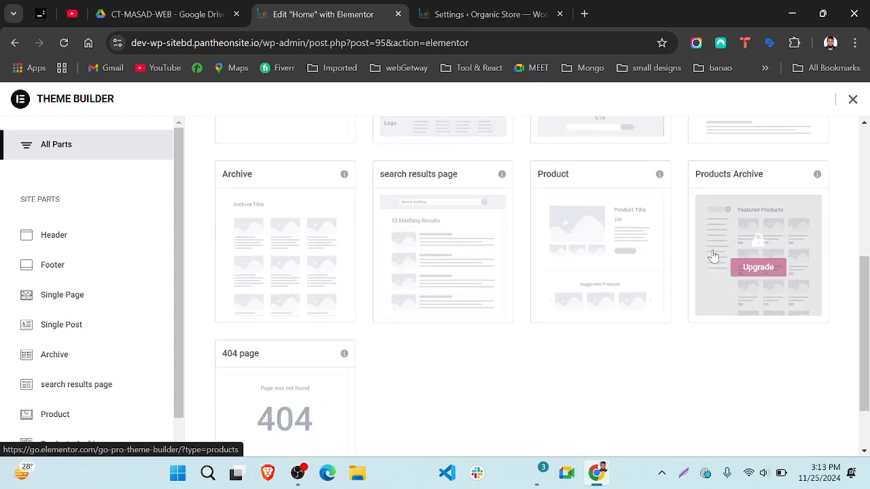
scroll(714, 254, up, 4)
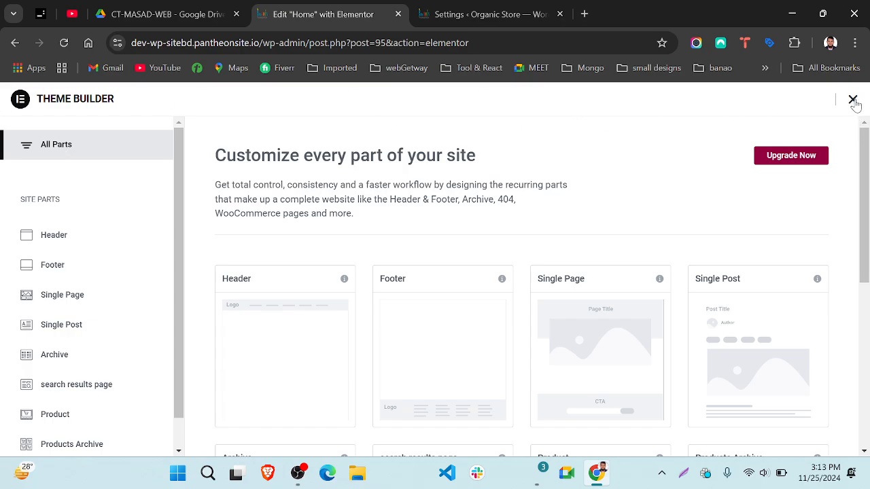
mouse_move(428, 307)
scroll(102, 322, down, 1)
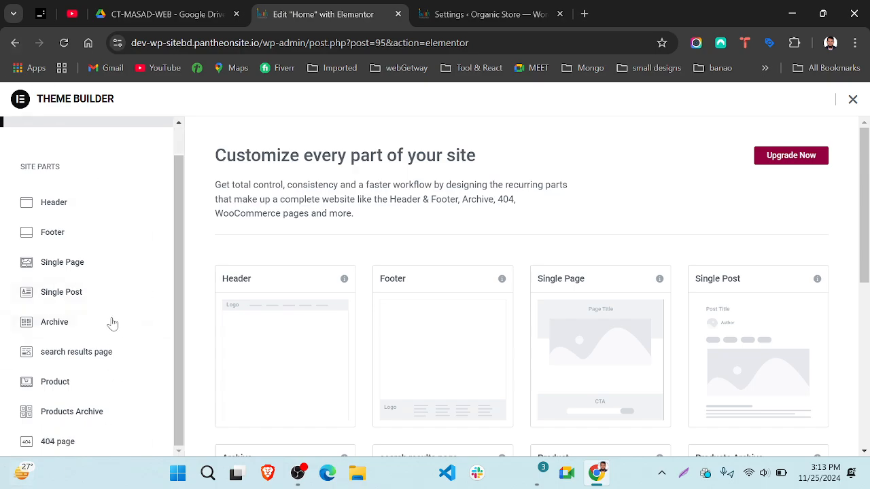
scroll(79, 251, up, 1)
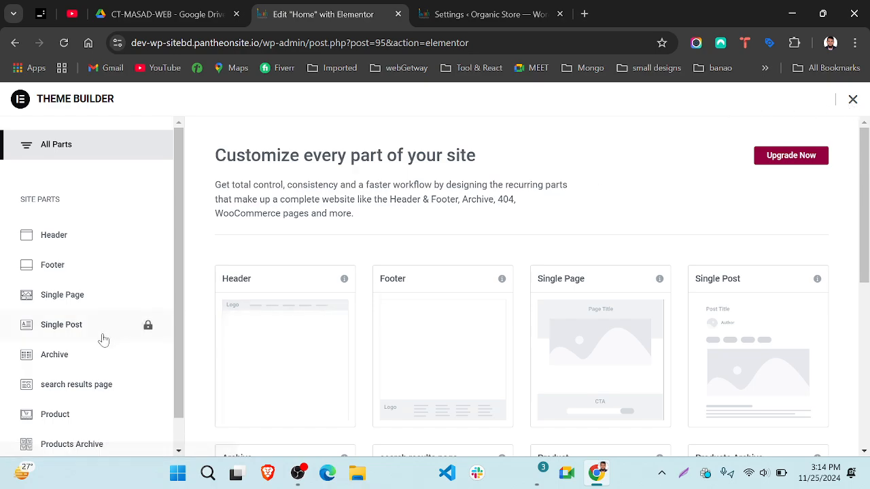
scroll(101, 340, down, 1)
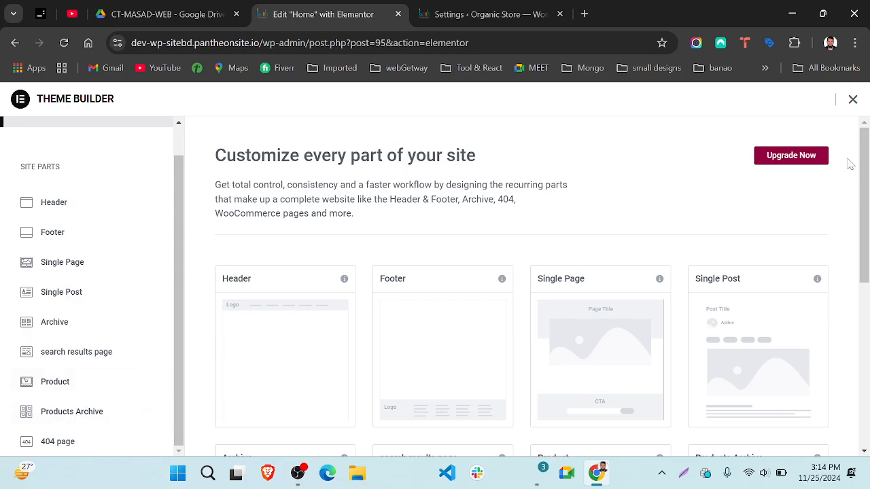
click(853, 101)
Step: Look through the Home page sections between the product category boxes, the 25% off banner and Trending Products
scroll(542, 292, down, 3)
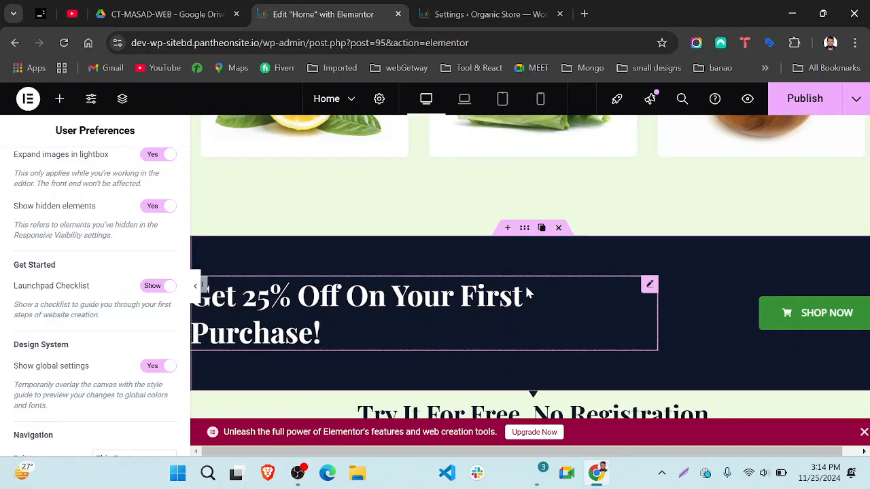
scroll(383, 330, down, 5)
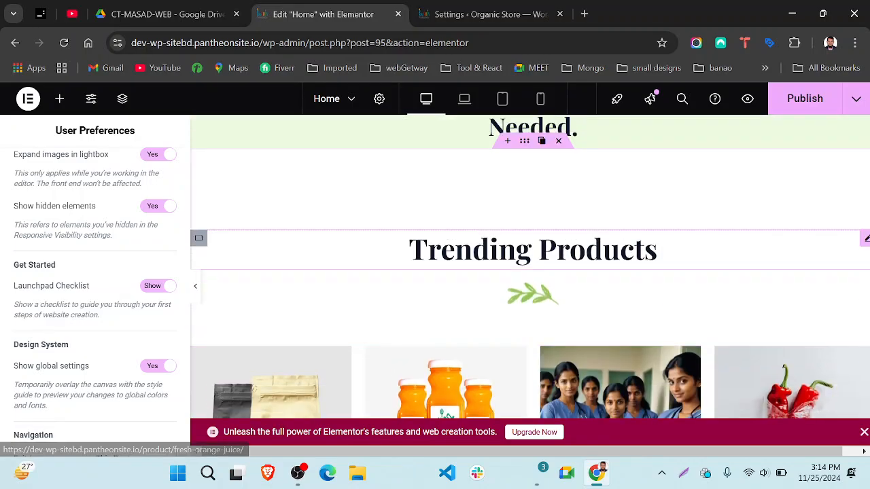
scroll(63, 285, up, 4)
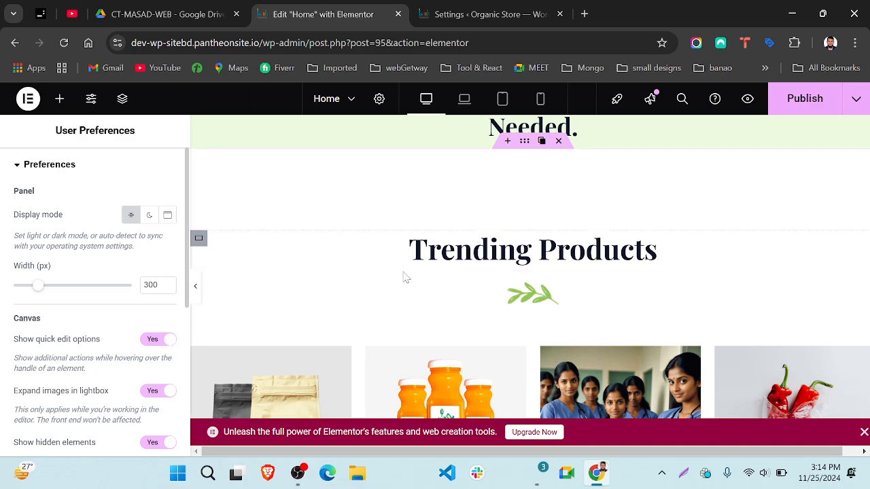
scroll(403, 277, down, 4)
scroll(402, 277, up, 4)
scroll(404, 277, up, 3)
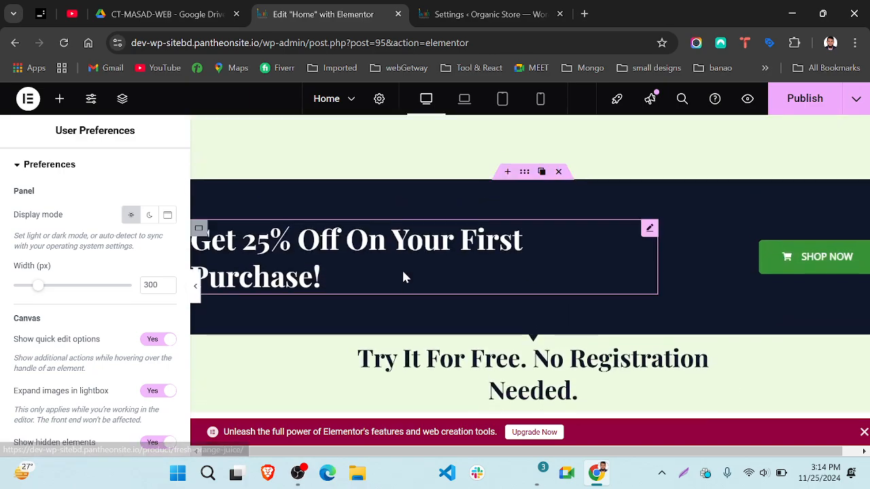
scroll(548, 205, up, 3)
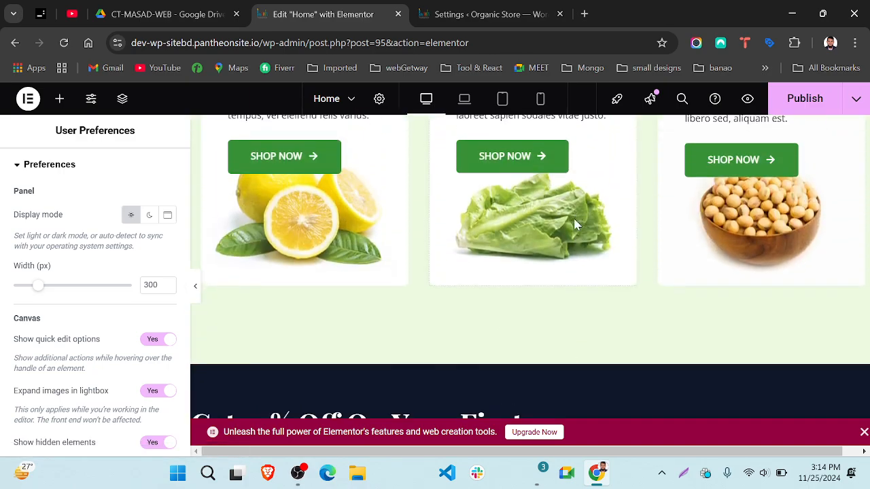
scroll(575, 224, up, 2)
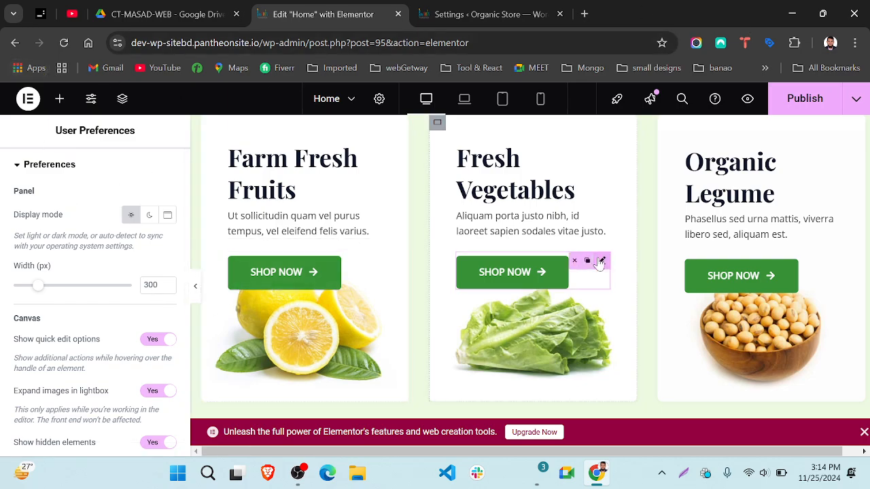
Step: Open the hero section's product packages image for editing through its quick edit options
scroll(597, 262, up, 5)
scroll(600, 263, down, 3)
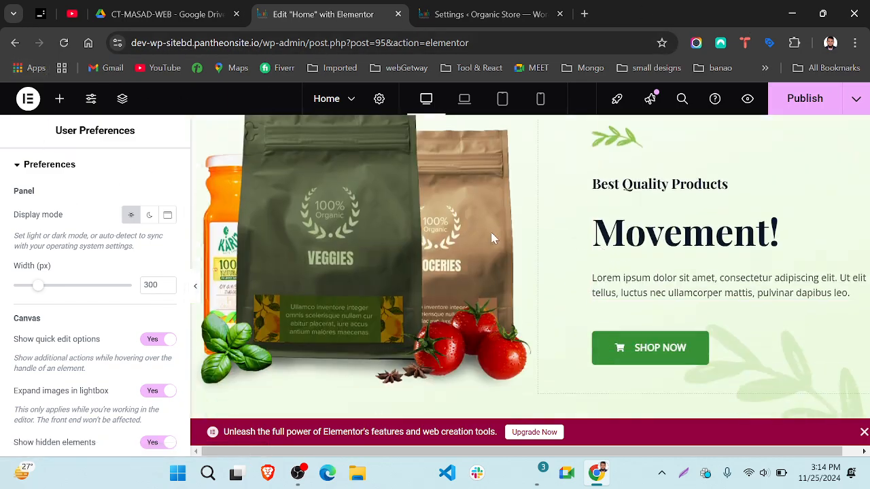
scroll(528, 218, up, 2)
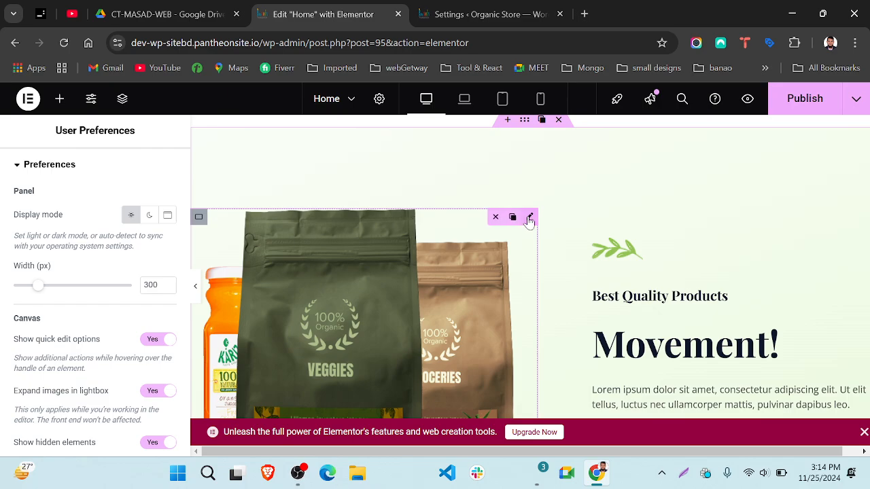
click(529, 218)
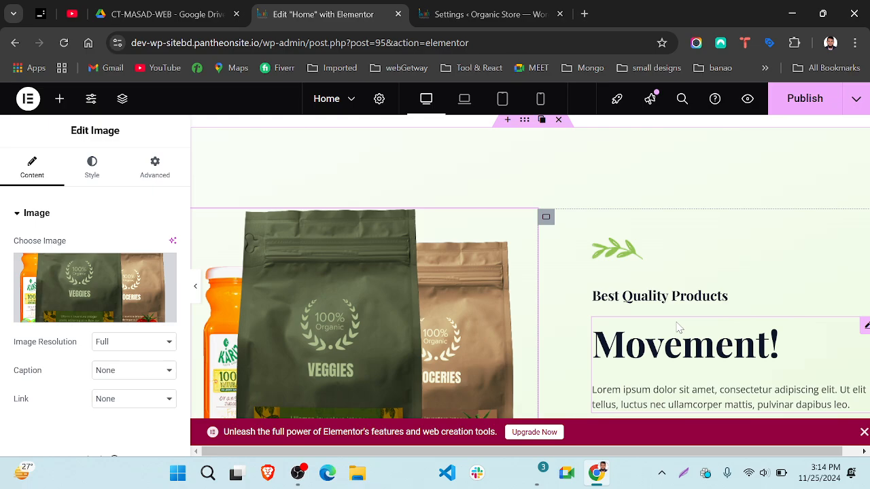
Step: Add a Flexbox container with the single-row structure between the hero section and the Free Shipping features section
scroll(531, 316, down, 5)
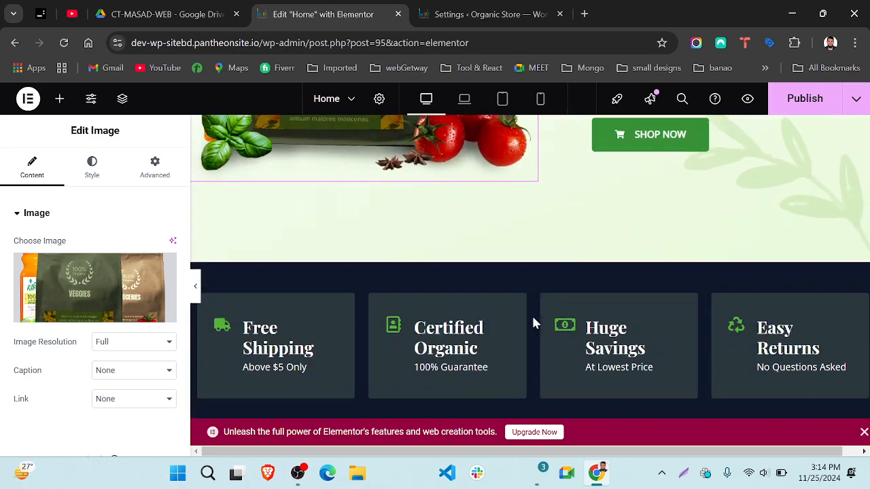
scroll(533, 319, up, 2)
scroll(533, 323, up, 4)
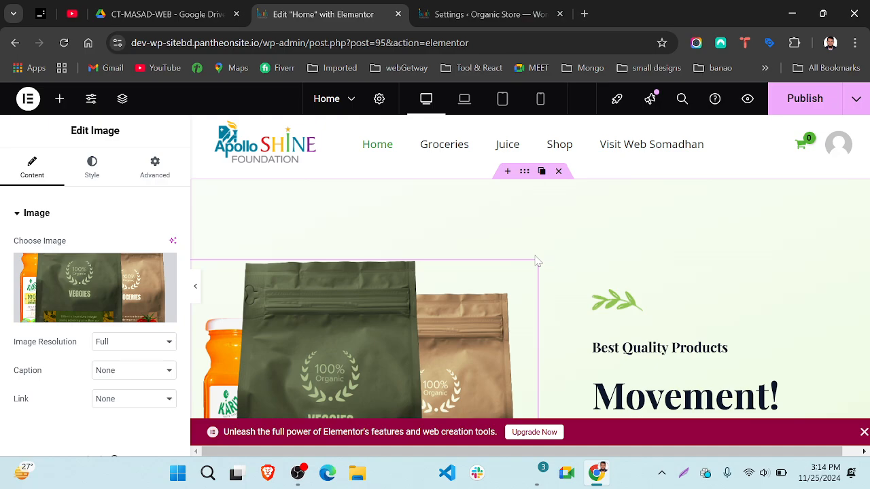
scroll(536, 261, down, 5)
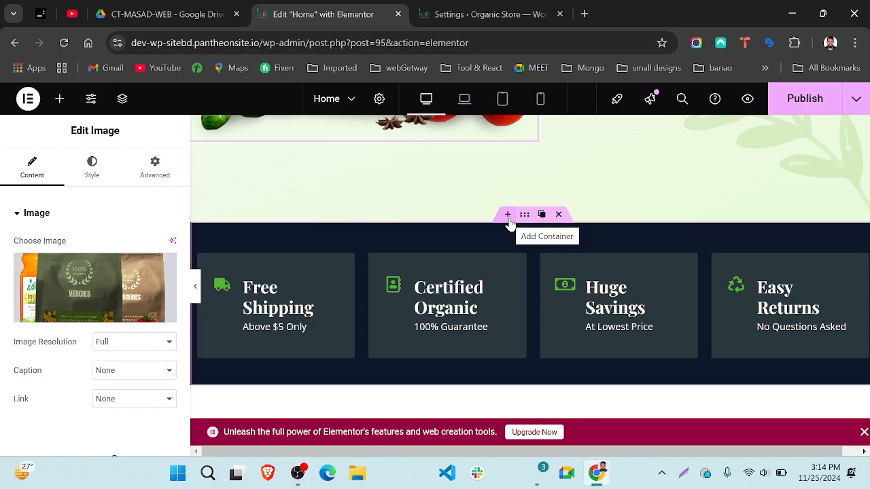
click(507, 215)
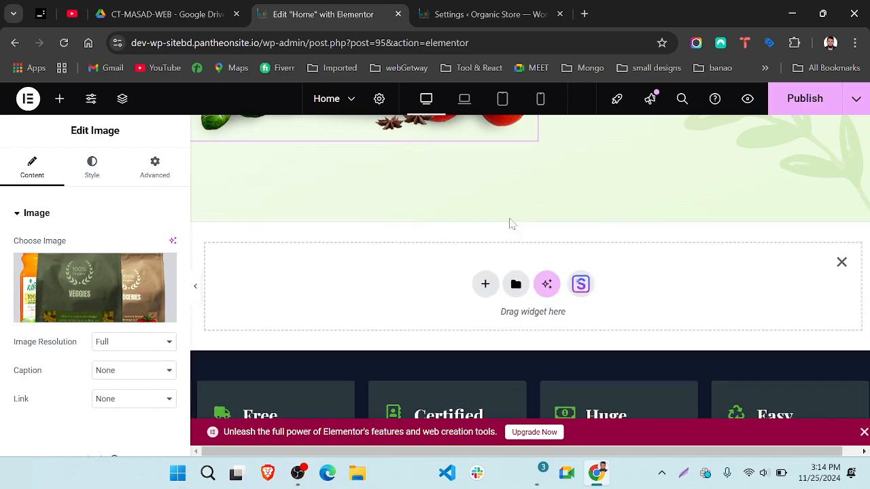
click(488, 287)
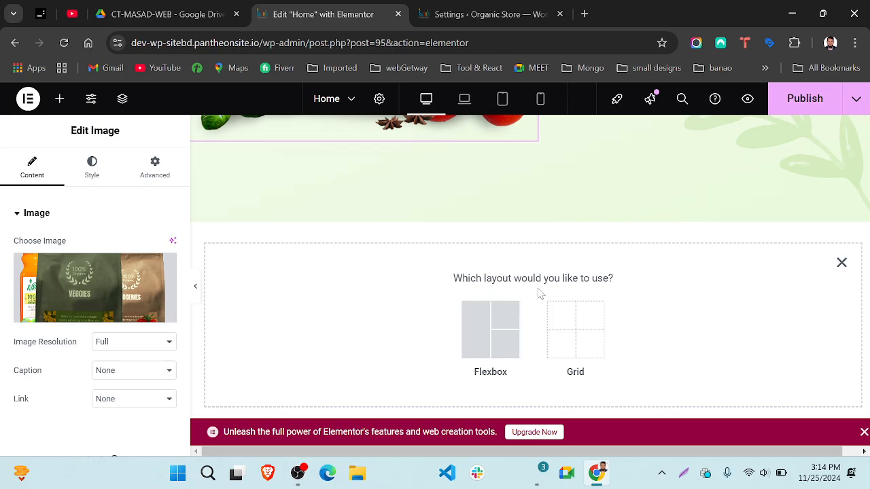
click(479, 343)
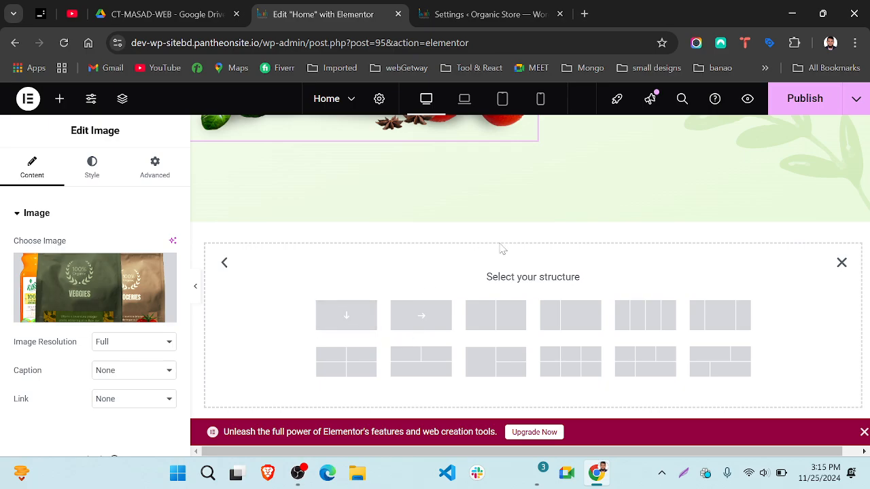
scroll(500, 248, up, 4)
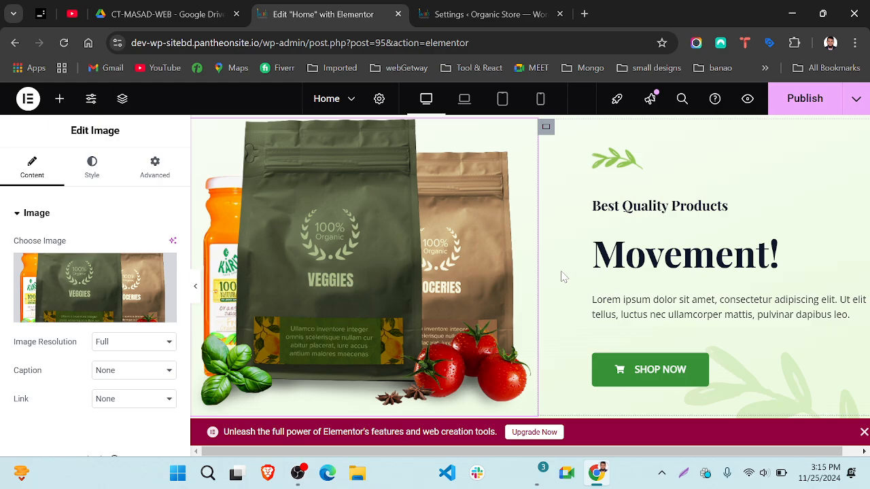
scroll(561, 276, down, 4)
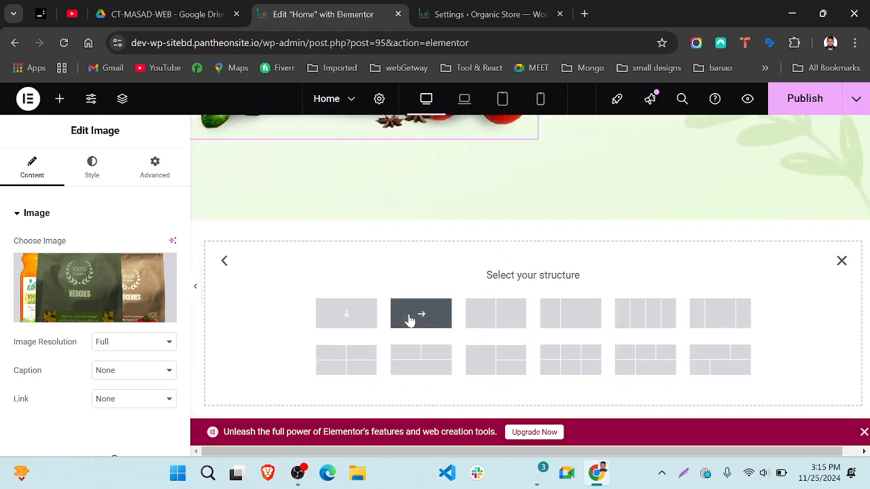
click(409, 320)
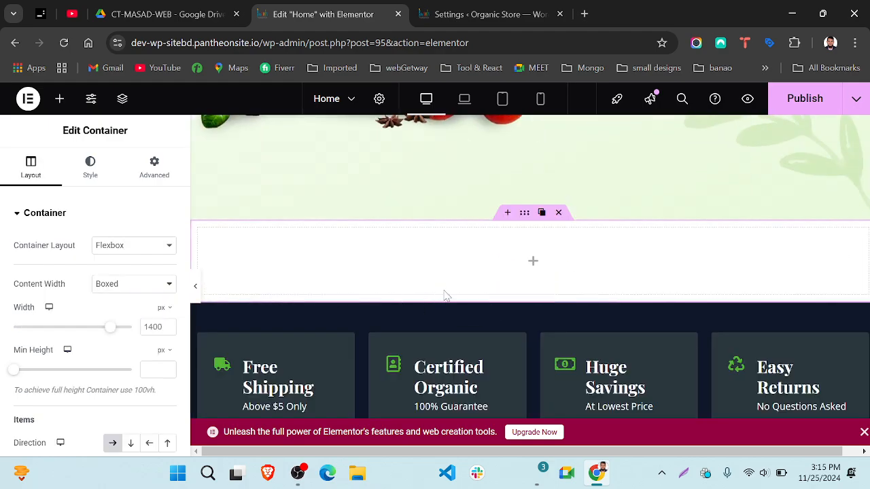
Step: Examine the hero section and the empty container placed beneath it, comparing them with the neighbouring sections
scroll(499, 258, up, 3)
scroll(413, 264, down, 4)
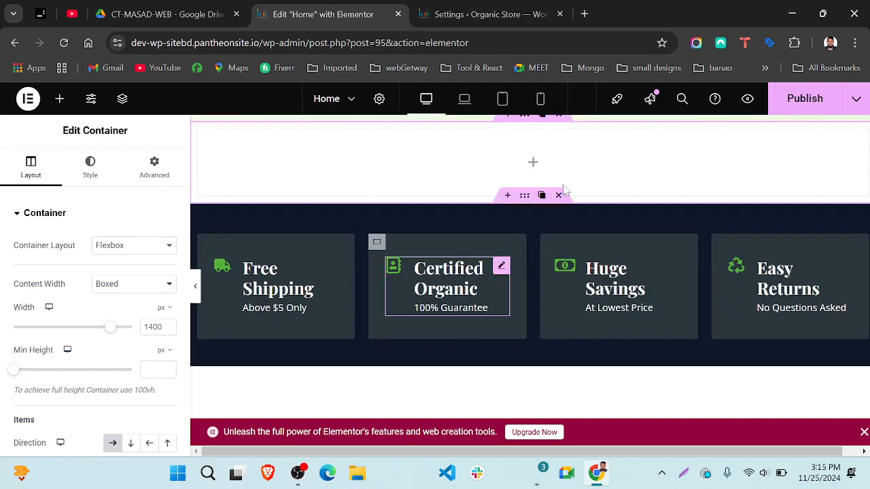
scroll(505, 180, up, 5)
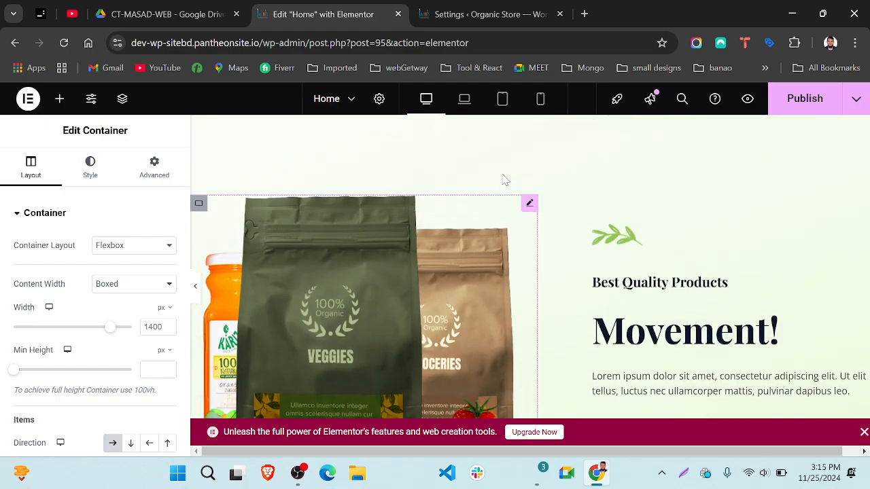
scroll(706, 194, up, 1)
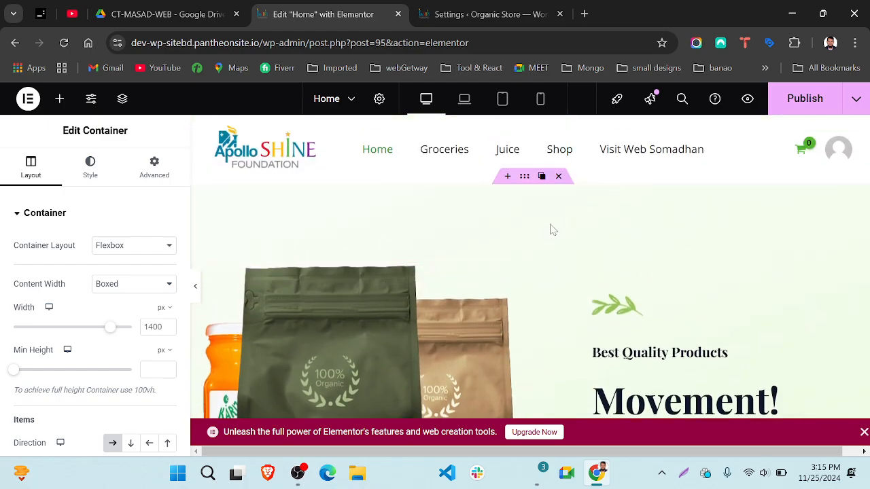
scroll(552, 230, down, 3)
scroll(552, 230, down, 3)
scroll(553, 229, up, 5)
scroll(488, 262, down, 5)
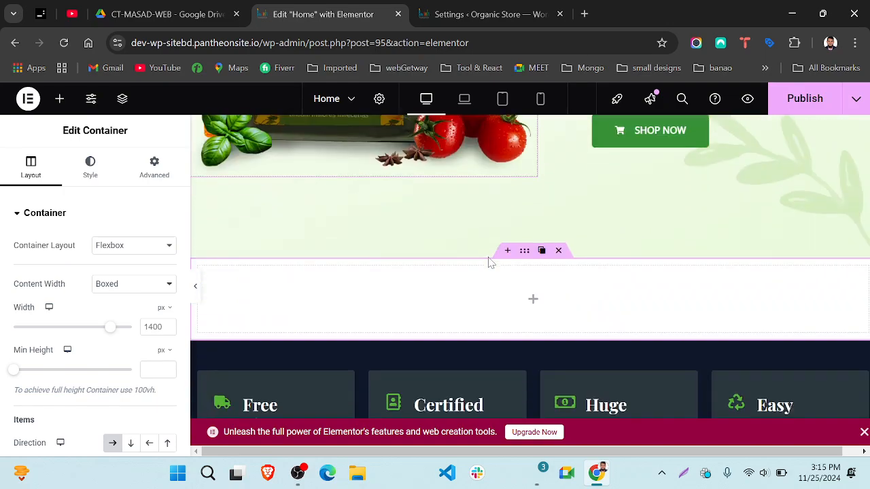
scroll(488, 262, up, 5)
scroll(488, 262, down, 6)
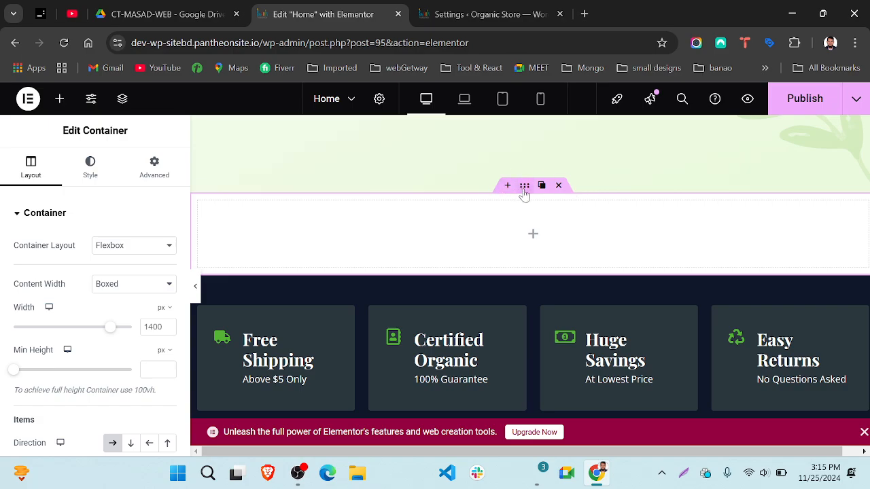
Step: Set the background type of the empty container below the hero section to Classic in its style settings
click(94, 178)
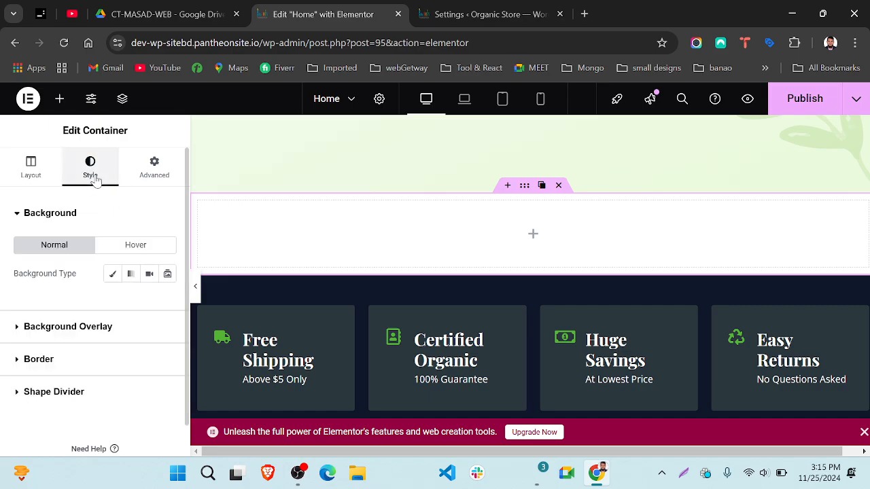
scroll(88, 252, down, 1)
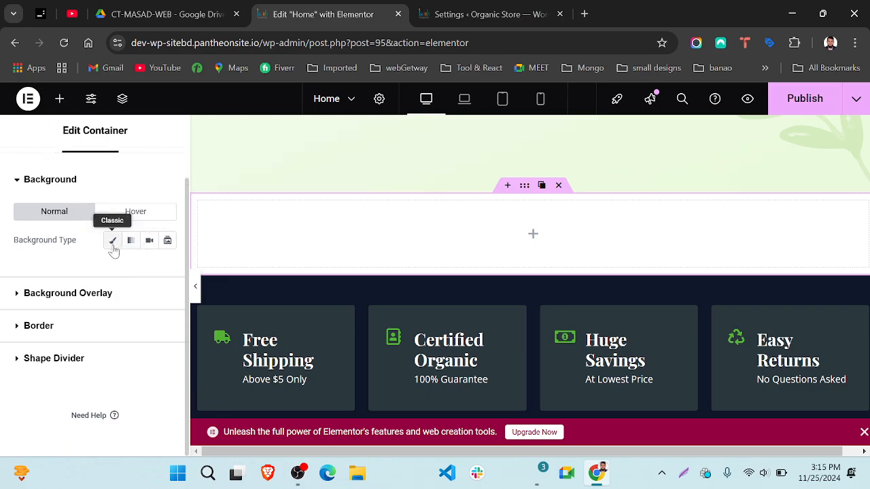
scroll(113, 251, up, 1)
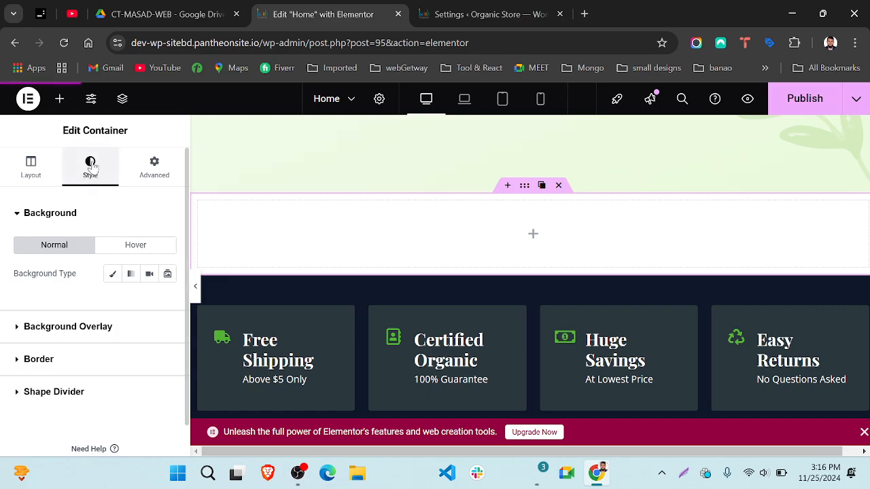
scroll(91, 385, down, 1)
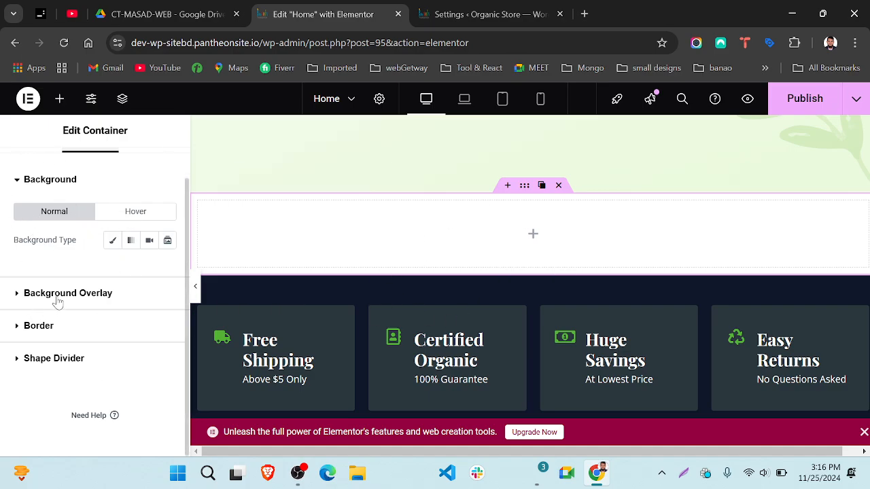
click(112, 240)
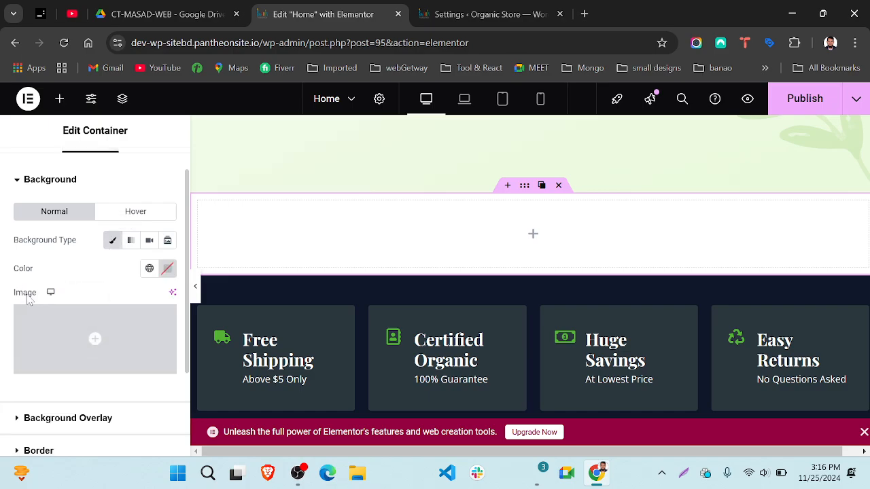
Step: Sample the hero section's pale green #EDFBE2 as the empty container's background color
click(167, 269)
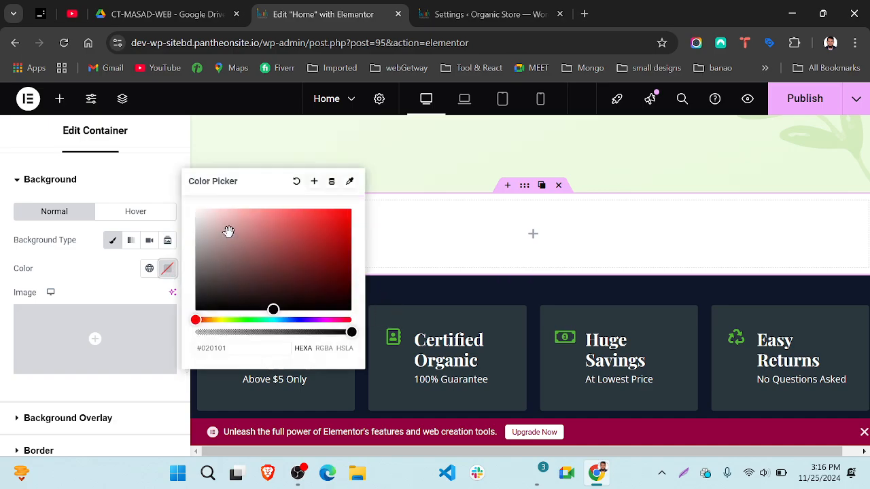
click(350, 182)
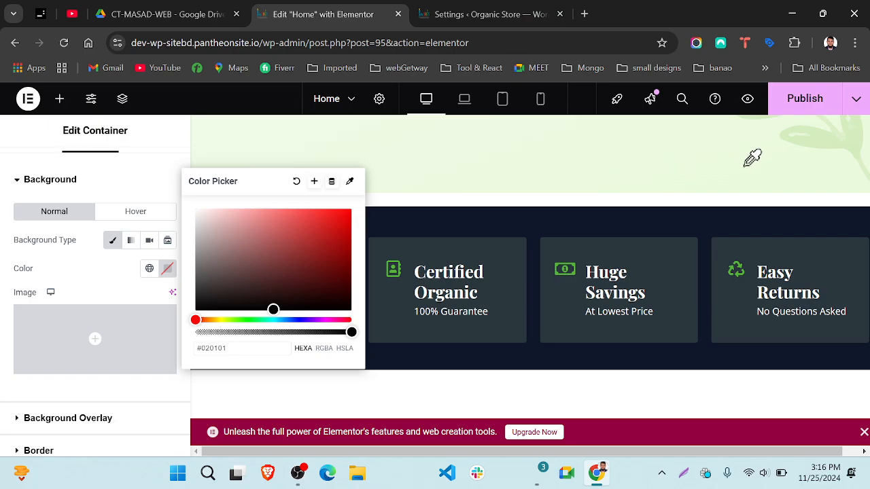
click(773, 177)
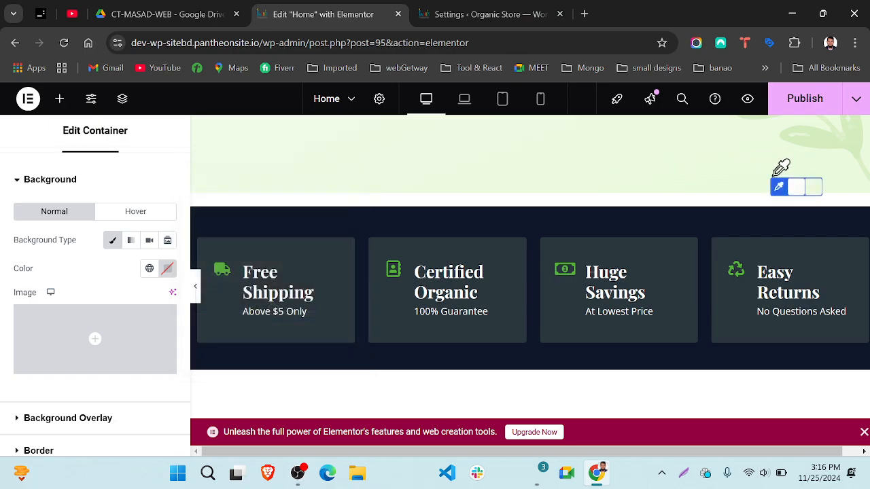
click(818, 185)
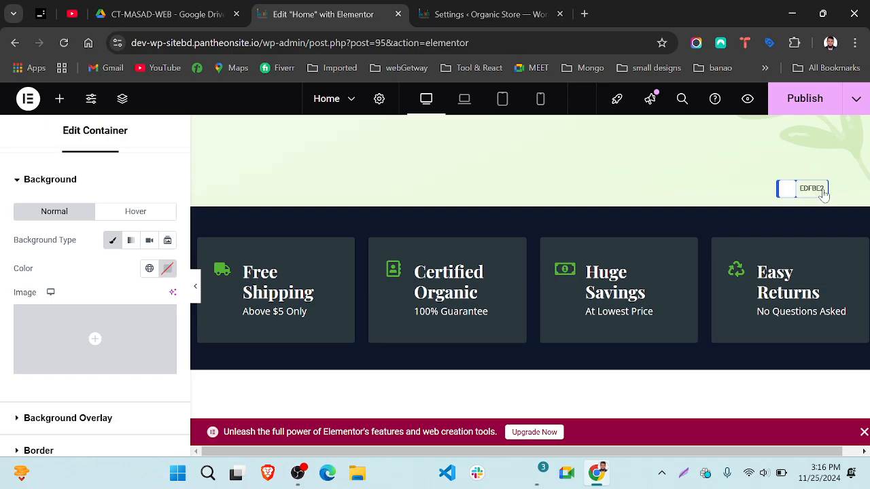
click(824, 194)
click(170, 272)
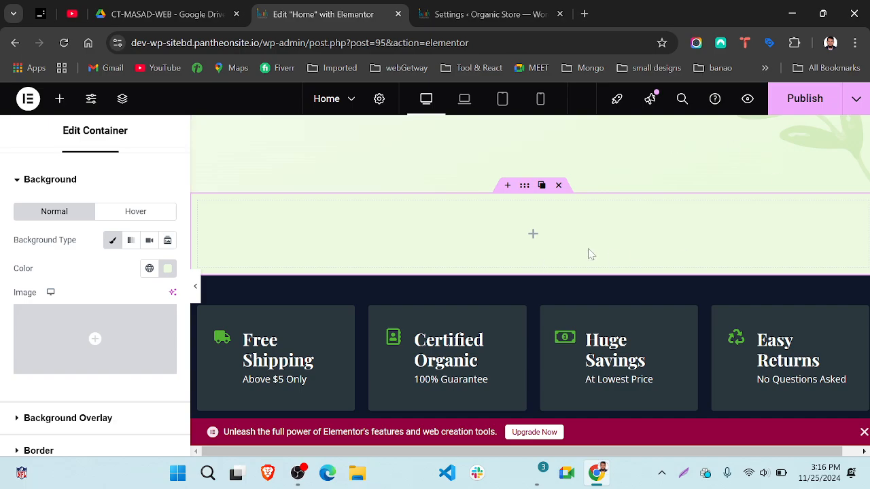
Step: Set the container's background color to the hex value #ccc
click(168, 270)
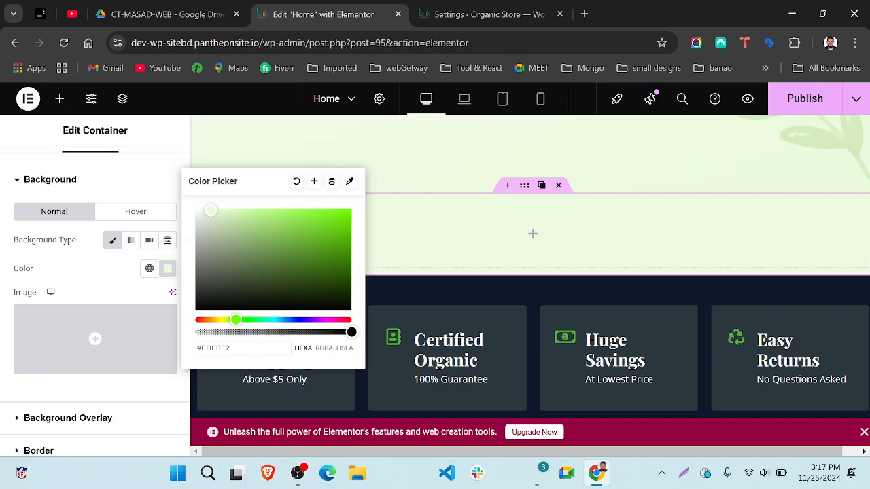
double_click(216, 348)
text(ccc)
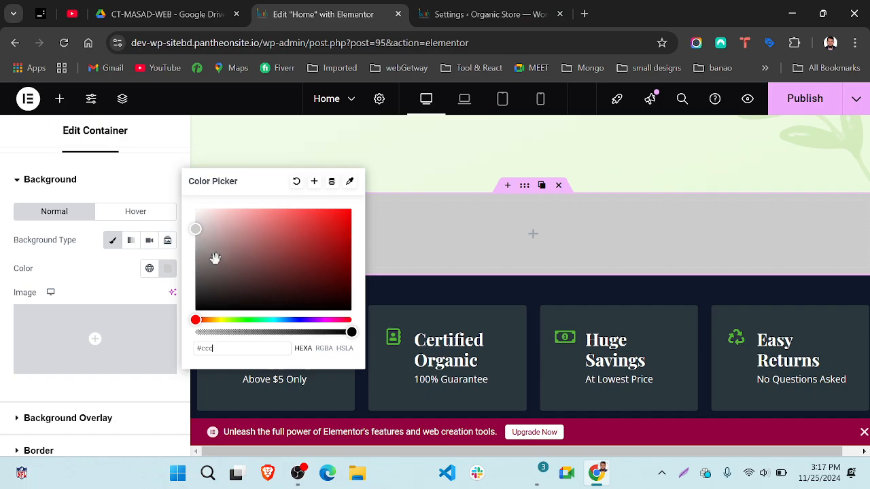
Step: Try several red and purple shades for the container's background and settle on the purple #865097
drag(202, 236, 259, 262)
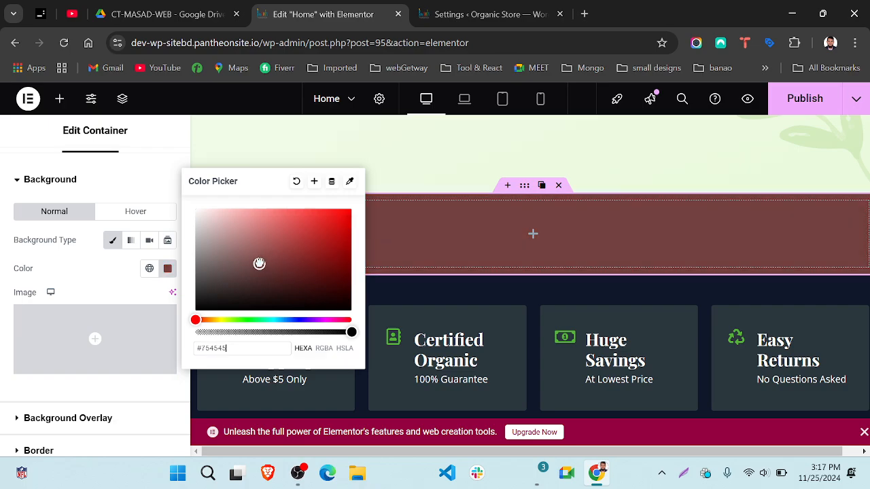
click(319, 319)
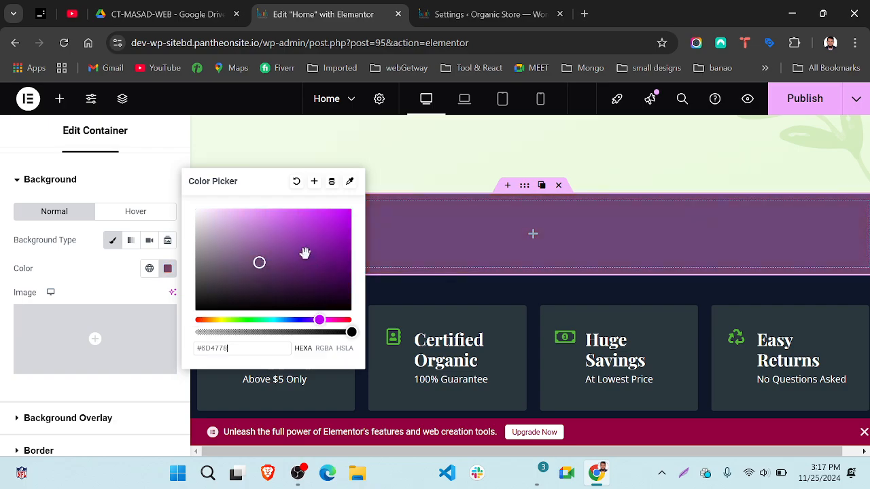
drag(307, 245, 348, 255)
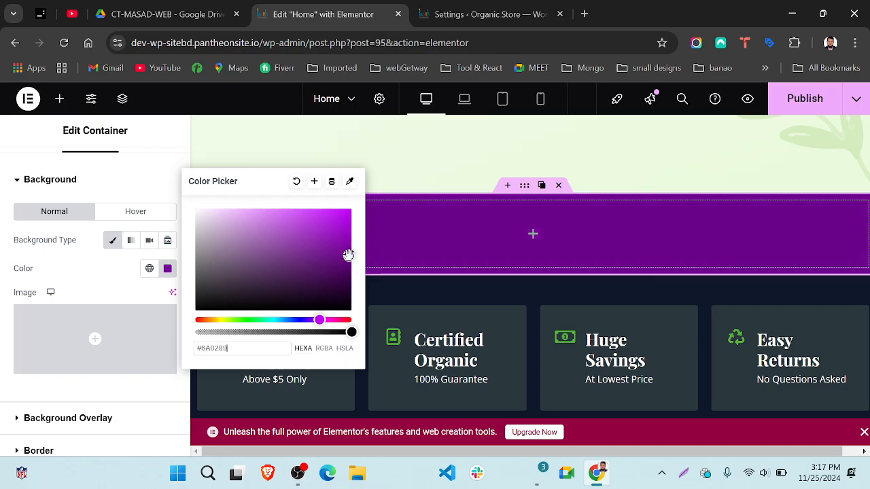
click(273, 252)
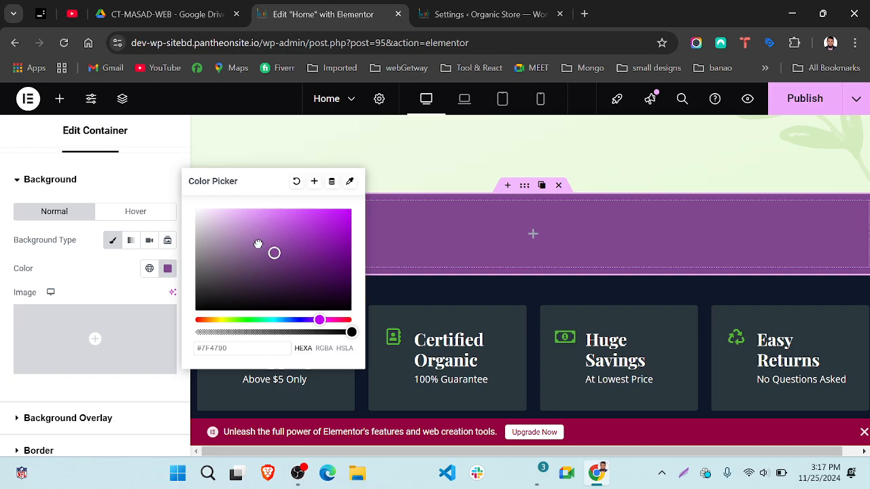
mouse_move(256, 242)
mouse_down()
mouse_move(242, 246)
mouse_move(254, 258)
mouse_up()
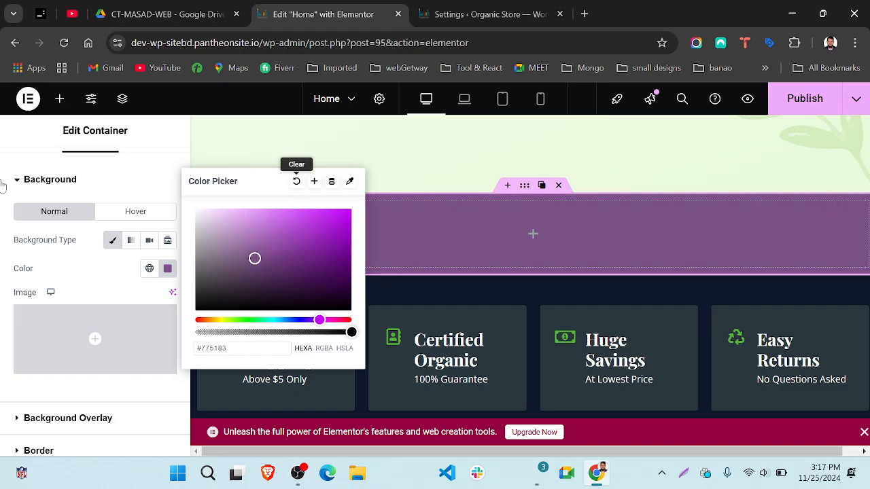
click(265, 218)
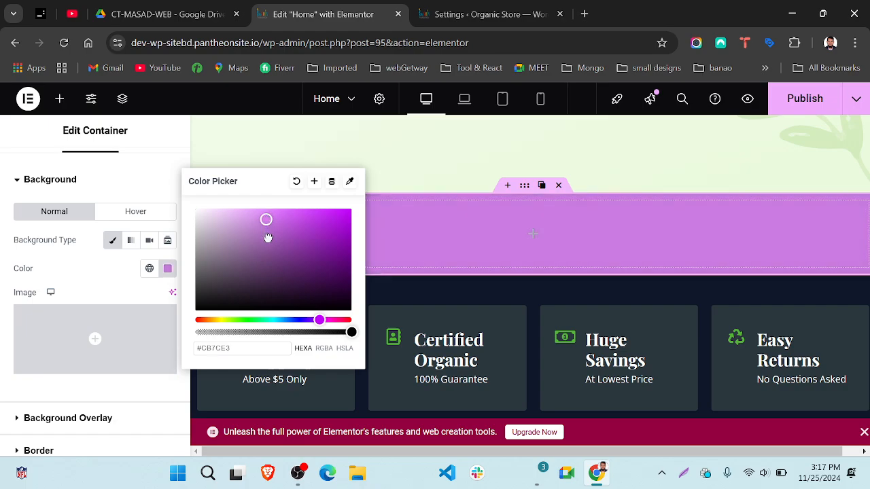
drag(265, 238, 269, 250)
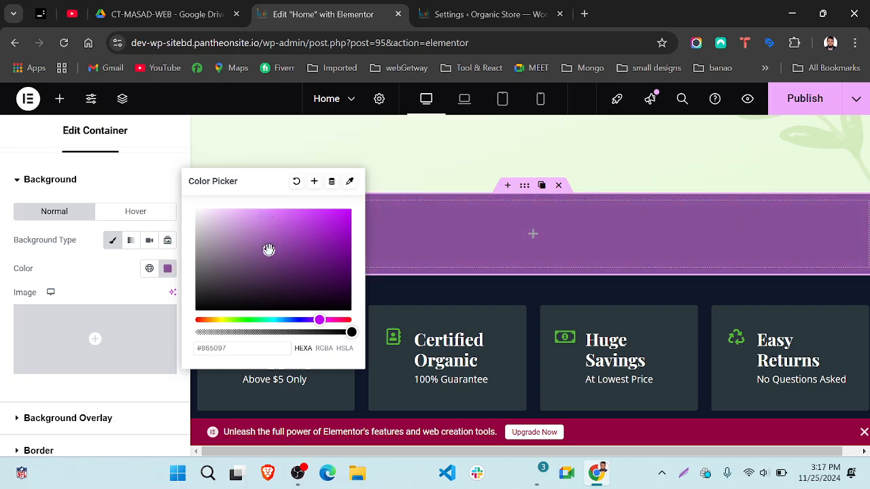
click(88, 270)
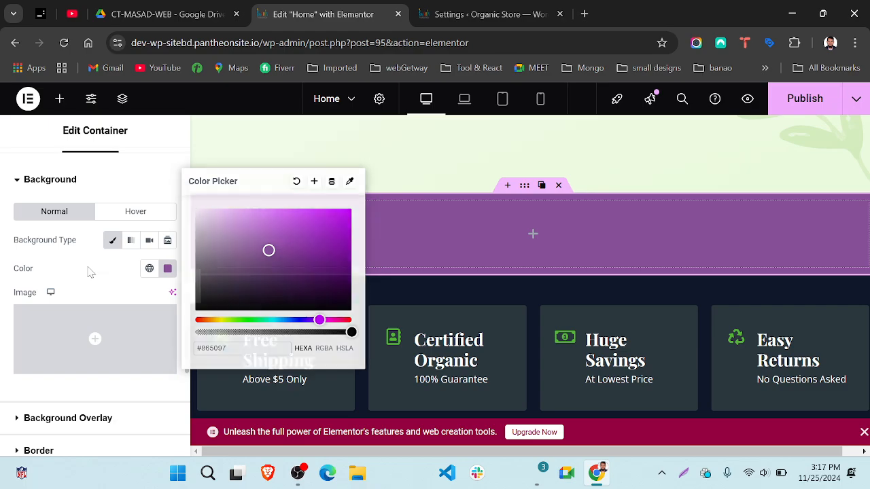
Step: Compare the purple container with the hero section above it and look at the container's Background Overlay options
scroll(440, 219, up, 5)
scroll(469, 184, down, 3)
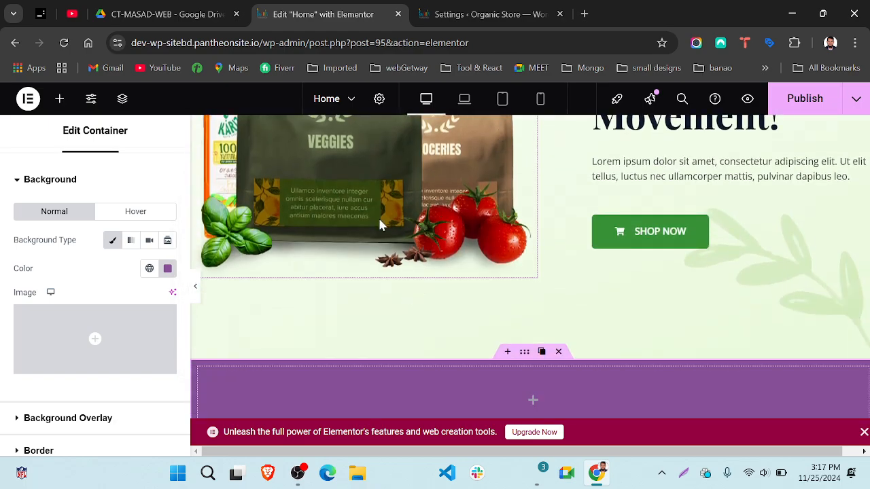
scroll(379, 224, up, 1)
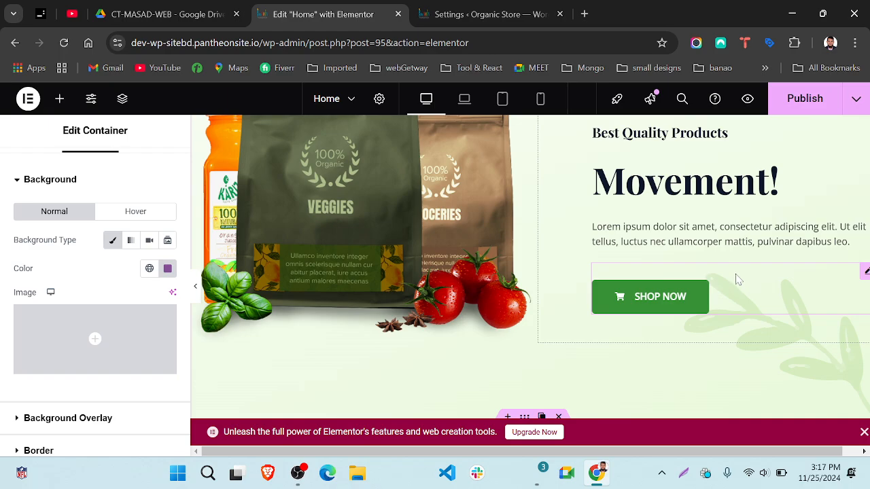
scroll(739, 280, down, 3)
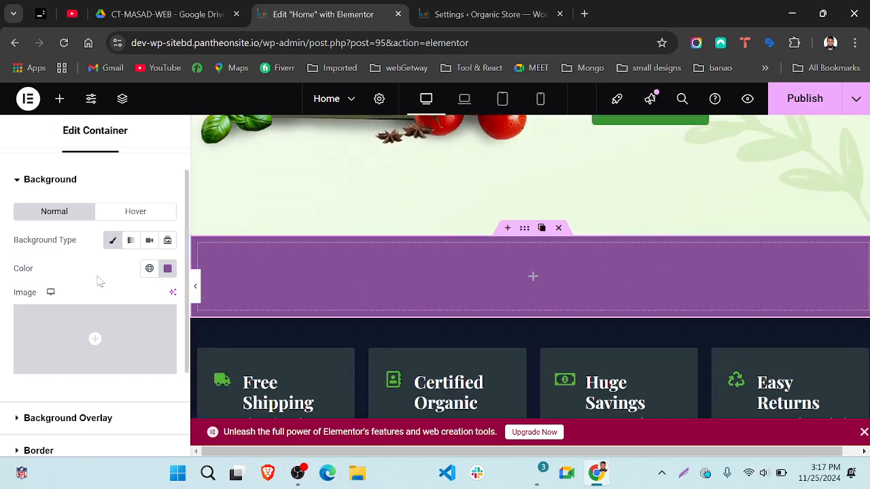
scroll(95, 280, up, 1)
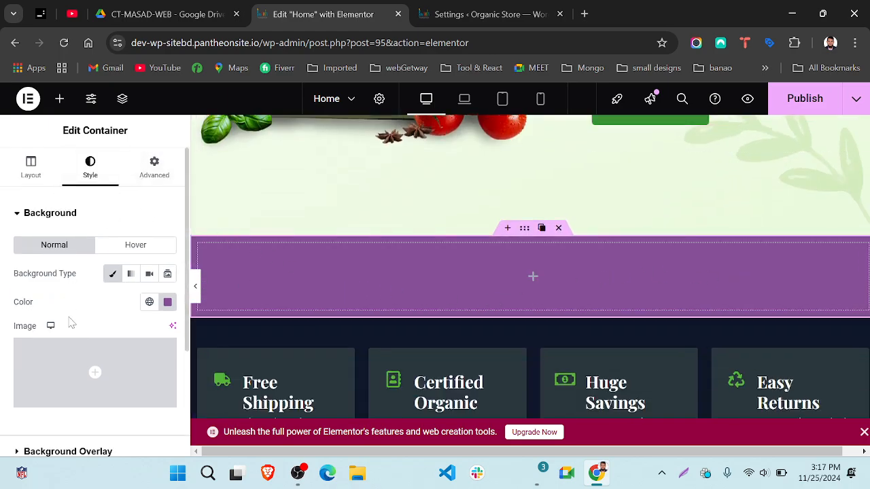
scroll(72, 324, down, 2)
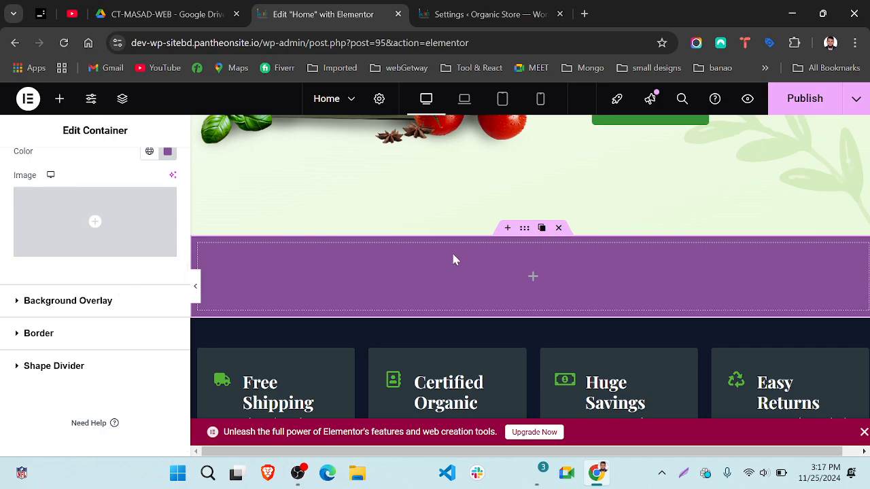
click(34, 310)
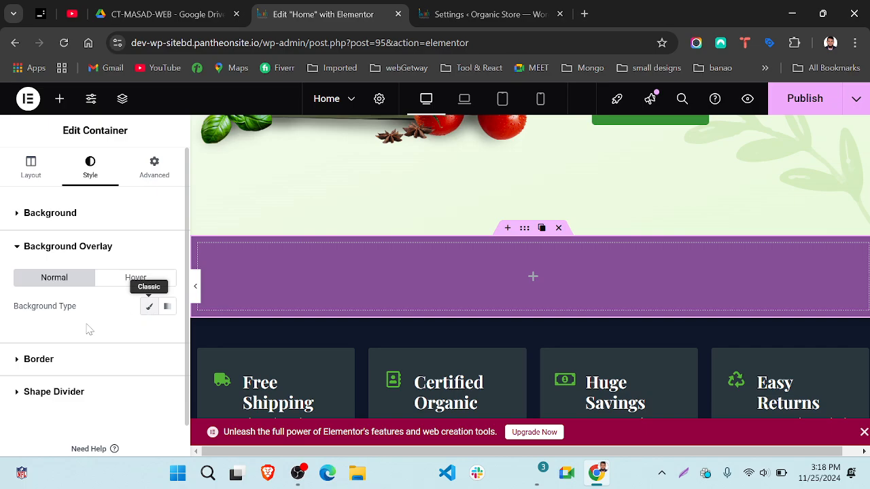
Step: Give the purple container a solid border with a width of 6 px on all sides
click(27, 367)
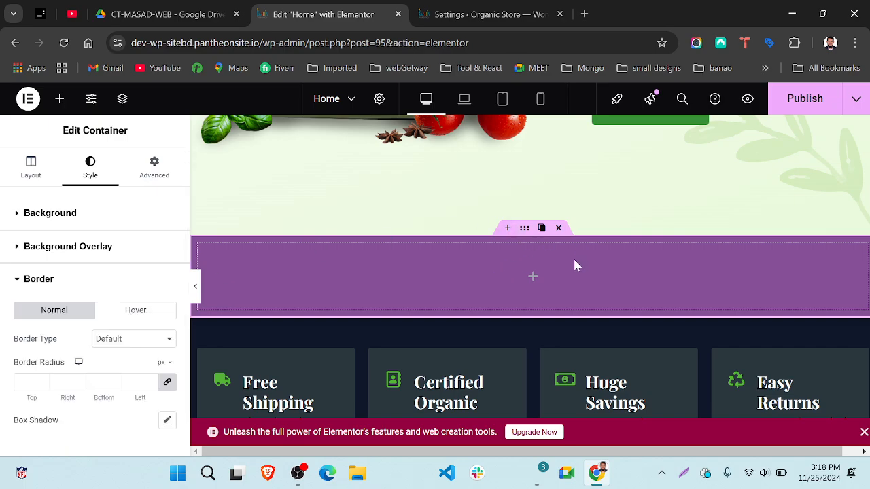
click(132, 344)
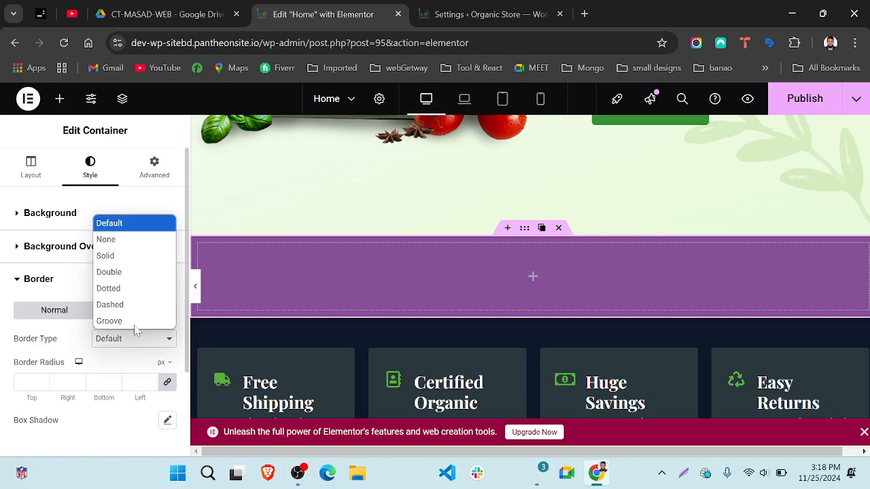
click(105, 257)
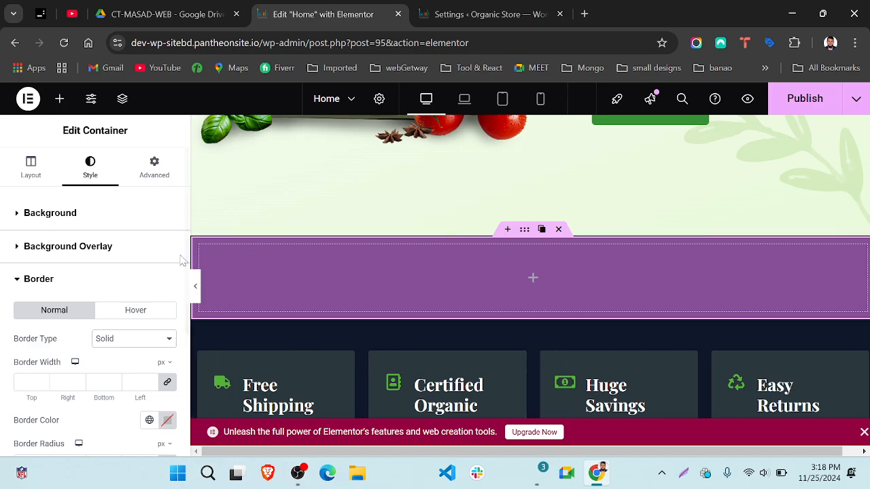
click(150, 381)
click(150, 380)
click(151, 380)
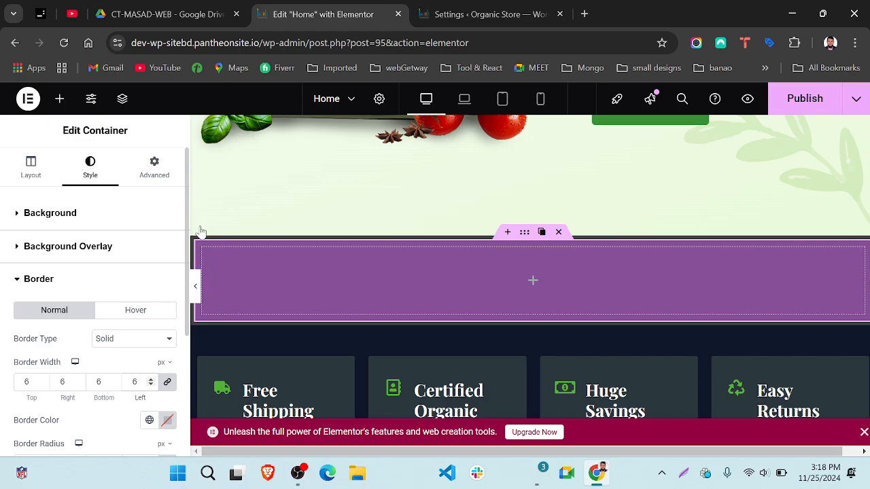
Step: Set the container's border color to red #FF0000 and its border radius to 5 px on all corners
scroll(135, 372, down, 3)
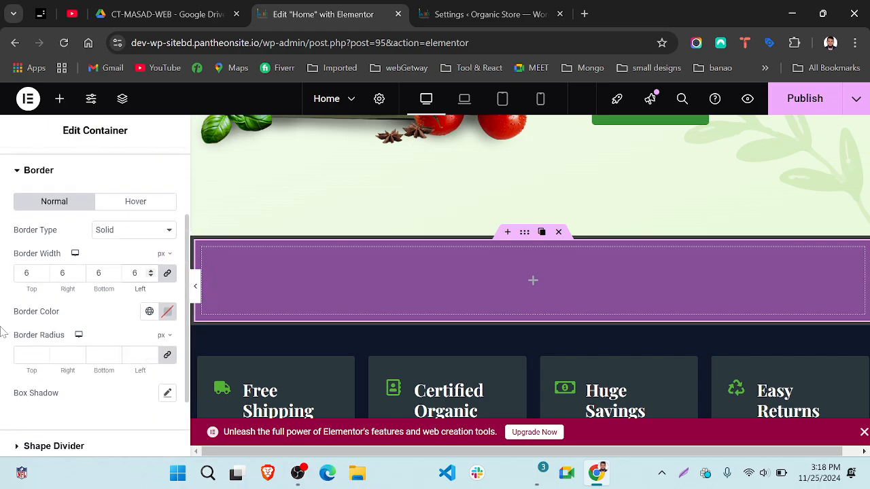
click(167, 311)
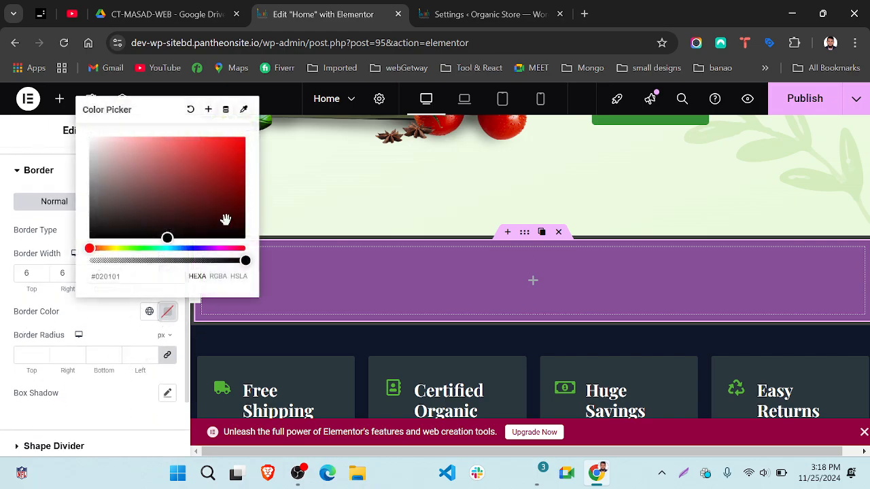
click(235, 175)
drag(250, 139, 250, 129)
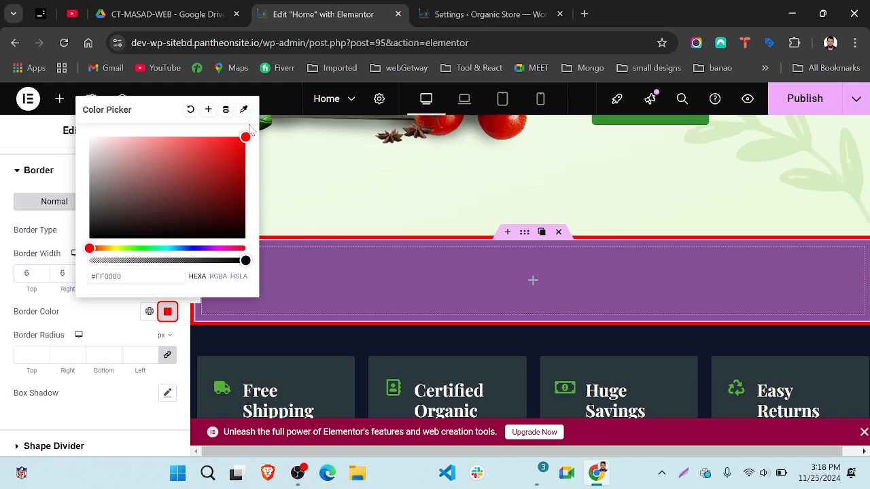
click(420, 284)
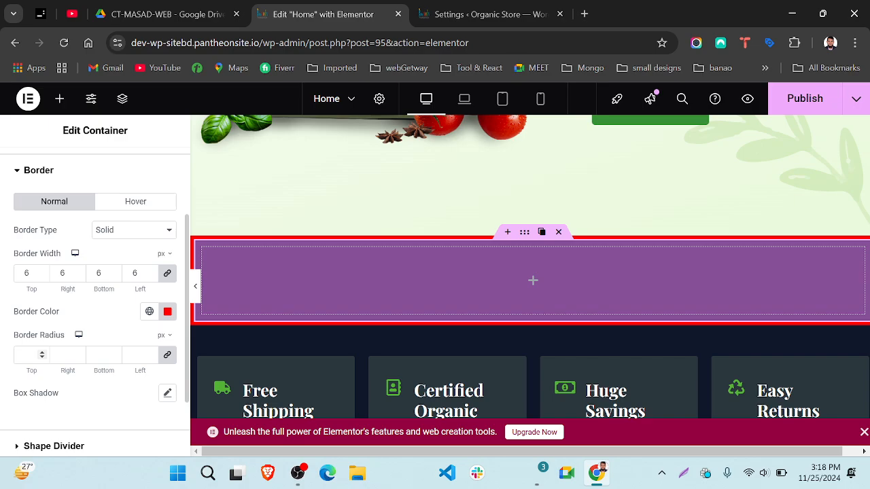
triple_click(149, 353)
scroll(174, 407, down, 2)
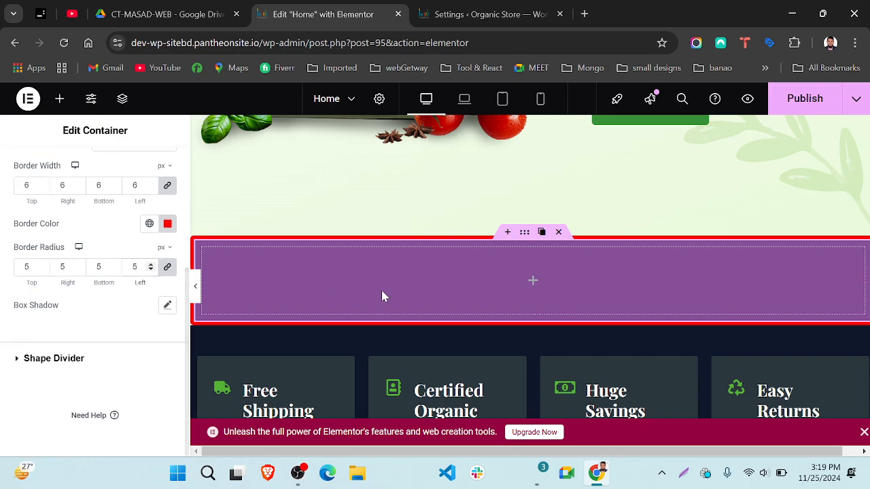
Step: Add a Zigzag shape divider to the top edge of the purple container
scroll(382, 296, up, 4)
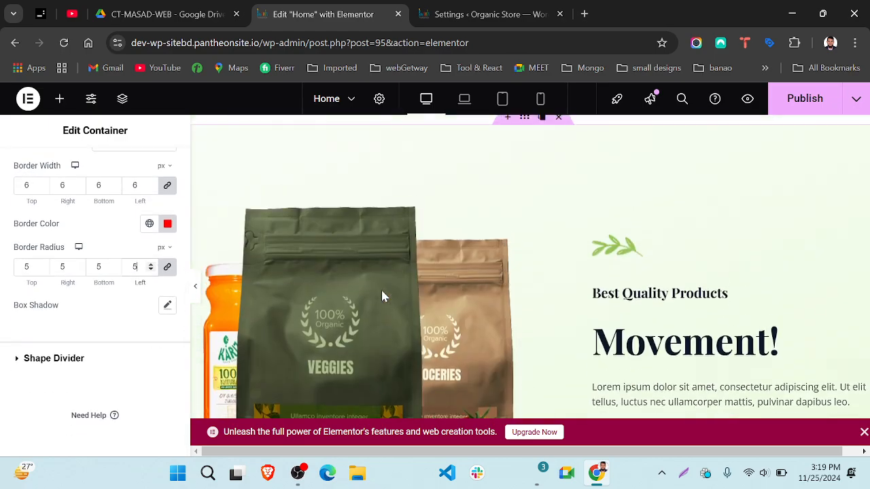
scroll(382, 296, down, 1)
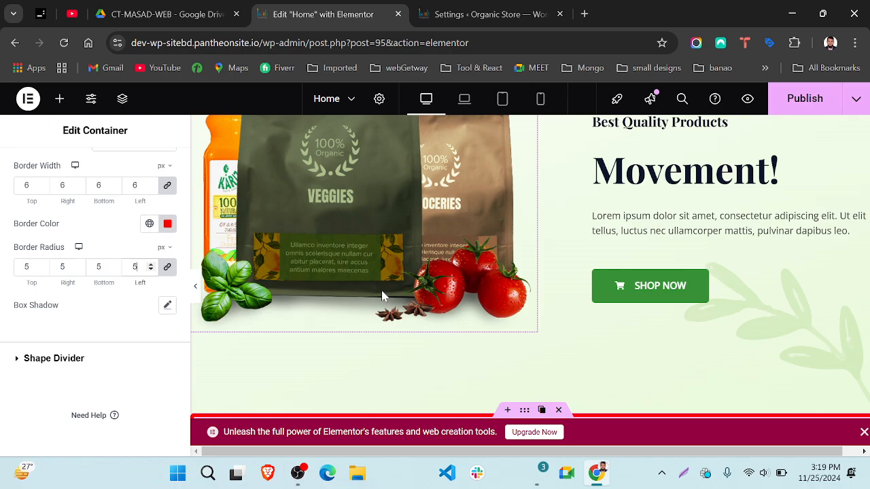
click(16, 363)
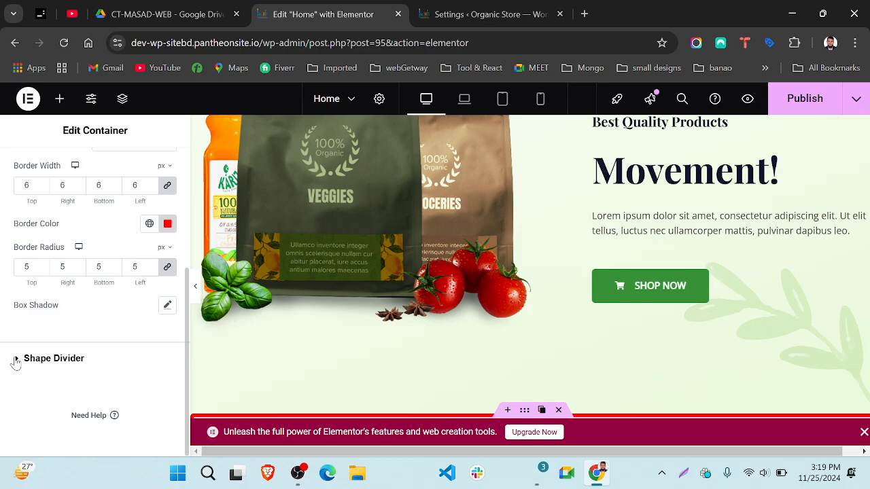
click(15, 363)
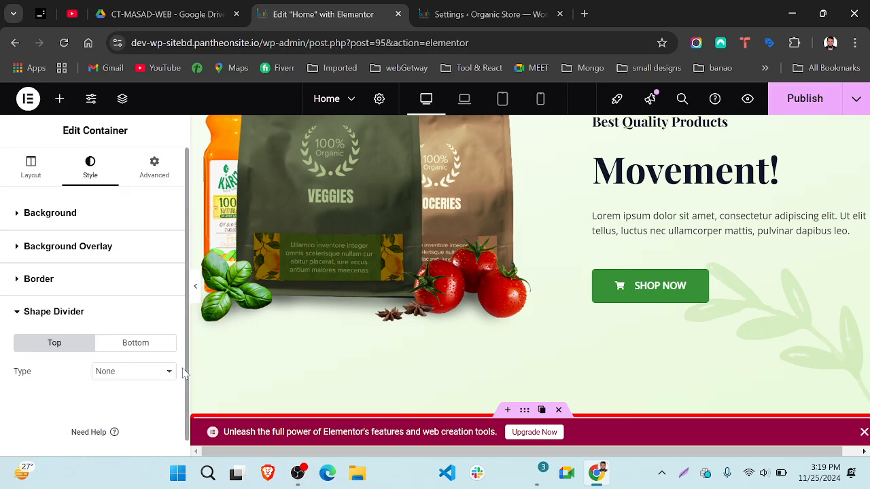
scroll(518, 338, down, 2)
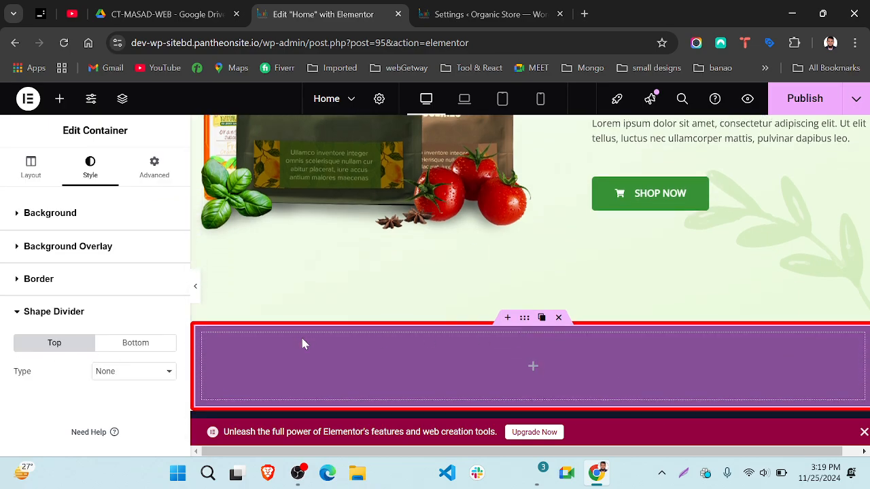
click(120, 373)
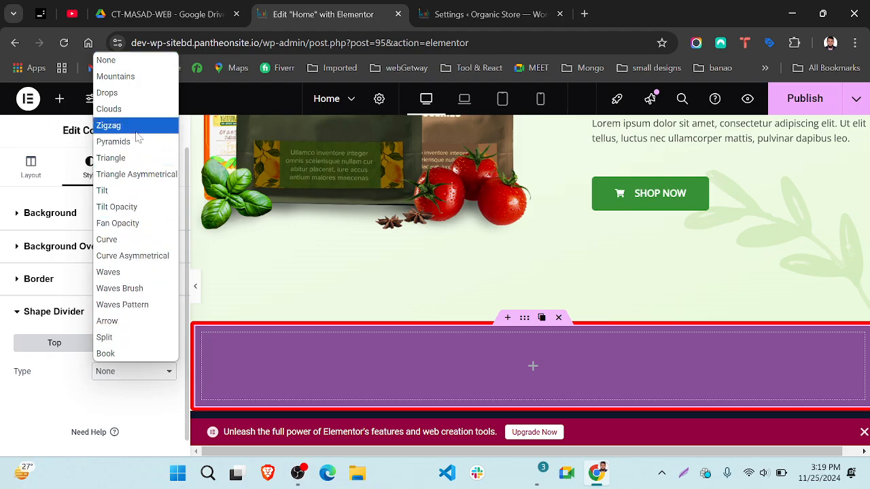
click(109, 125)
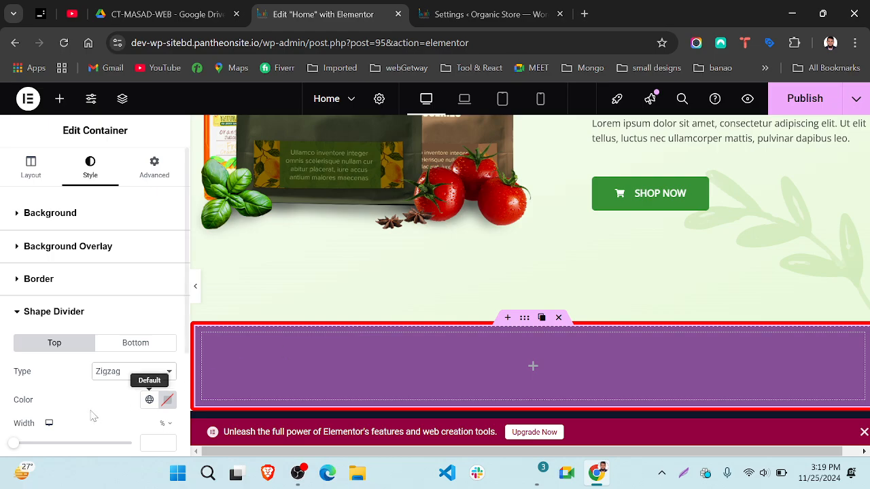
Step: Set the zigzag divider's width to 300% and its height to 66 px
scroll(80, 415, down, 1)
scroll(80, 415, down, 1)
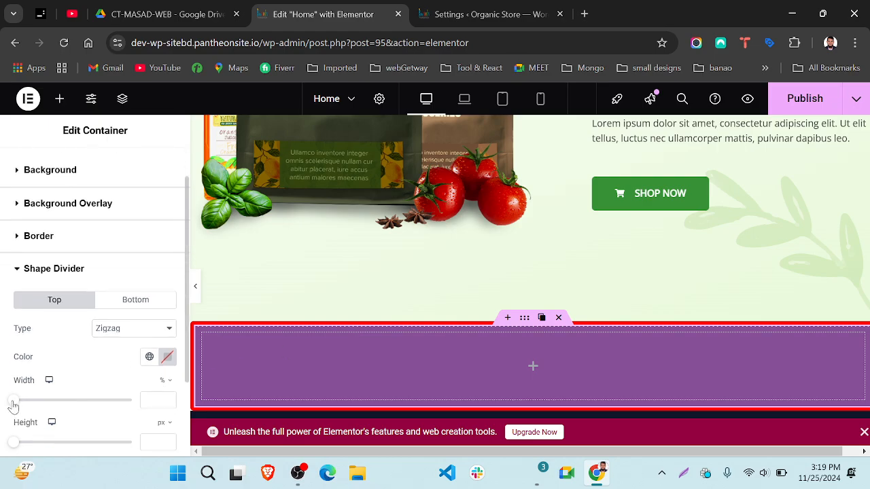
drag(27, 405, 143, 413)
scroll(662, 388, down, 1)
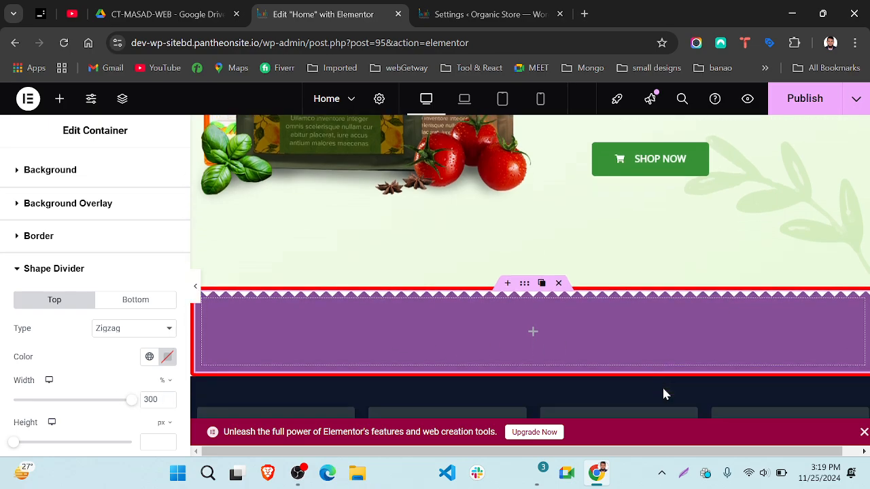
scroll(75, 407, down, 1)
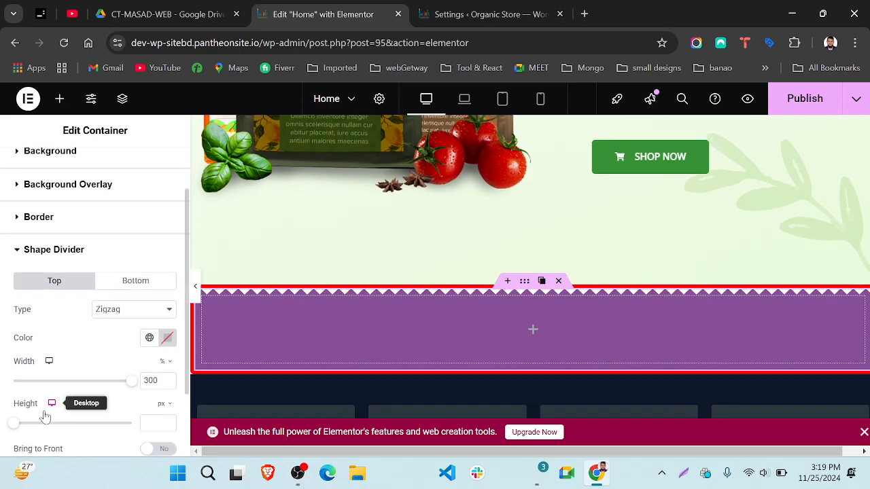
mouse_move(17, 429)
mouse_down()
mouse_move(41, 435)
mouse_move(27, 430)
mouse_up()
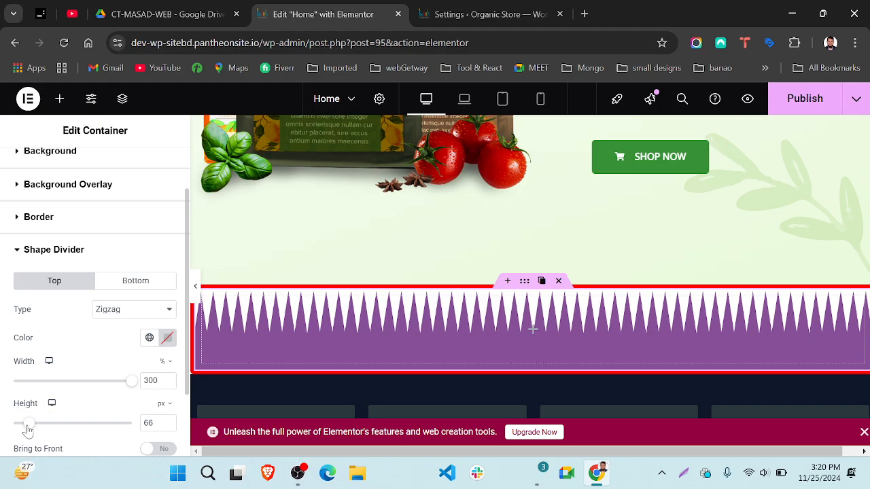
Step: Color the top shape divider with the pale green EDFBE2 sampled from the hero section's background
scroll(102, 360, down, 1)
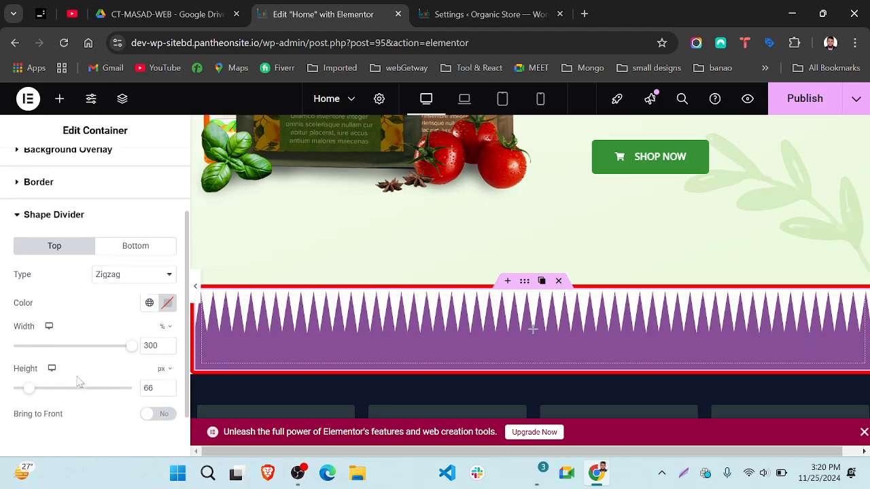
click(167, 293)
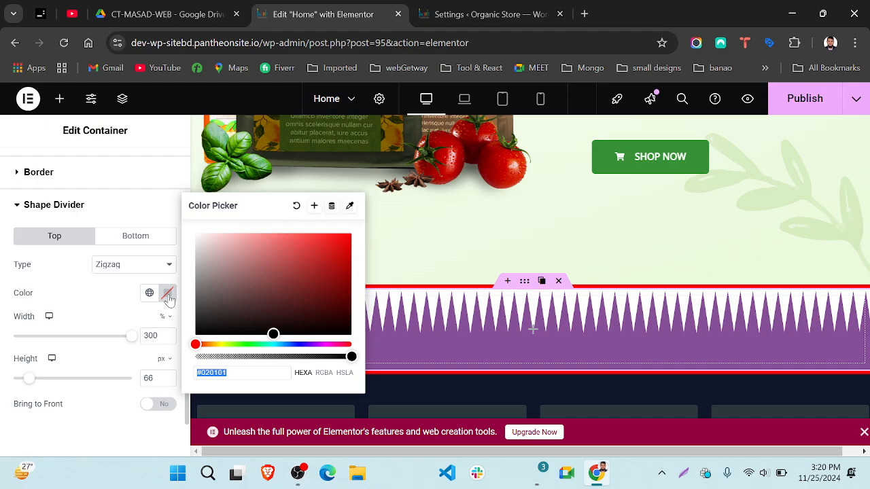
click(351, 208)
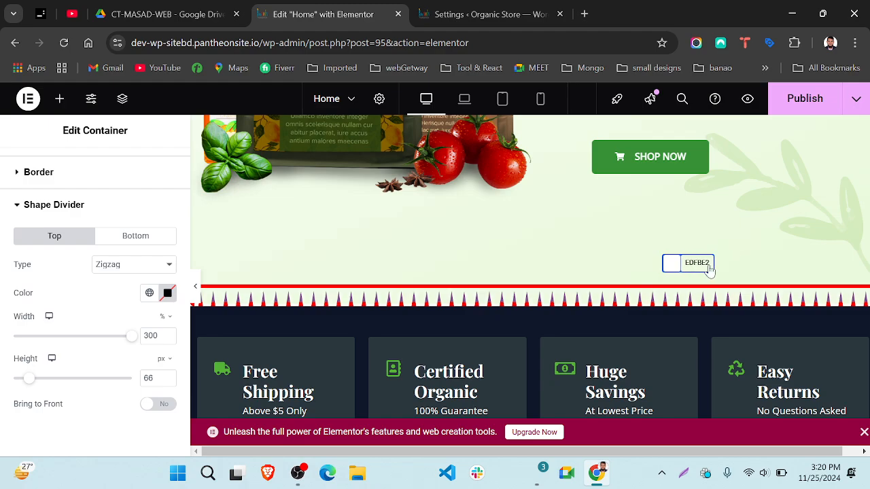
click(708, 268)
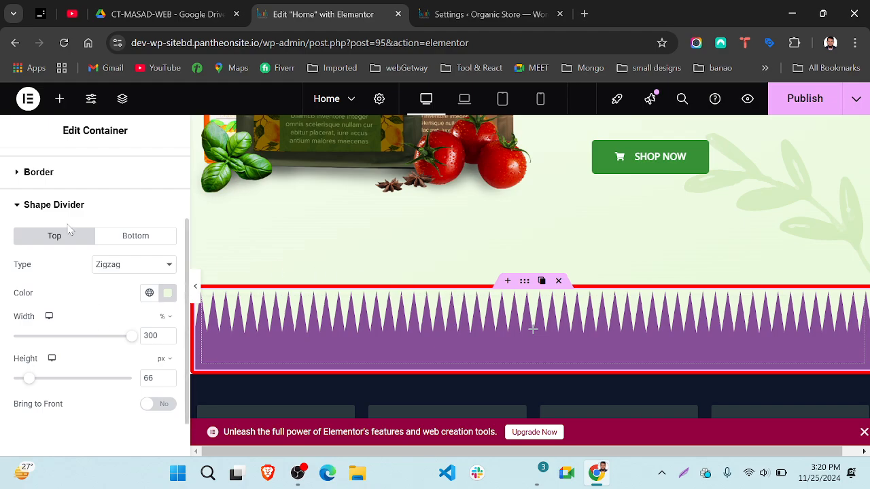
Step: Remove the purple container's border by setting its border type to None
click(75, 189)
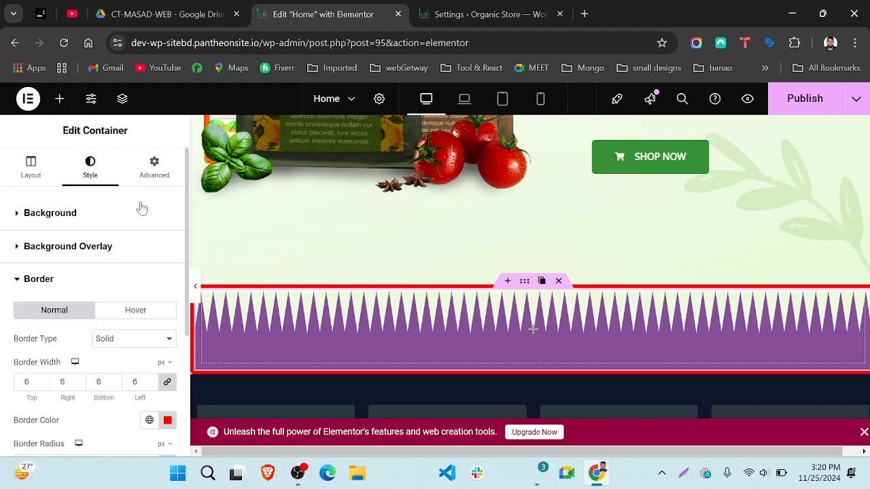
scroll(125, 367, down, 1)
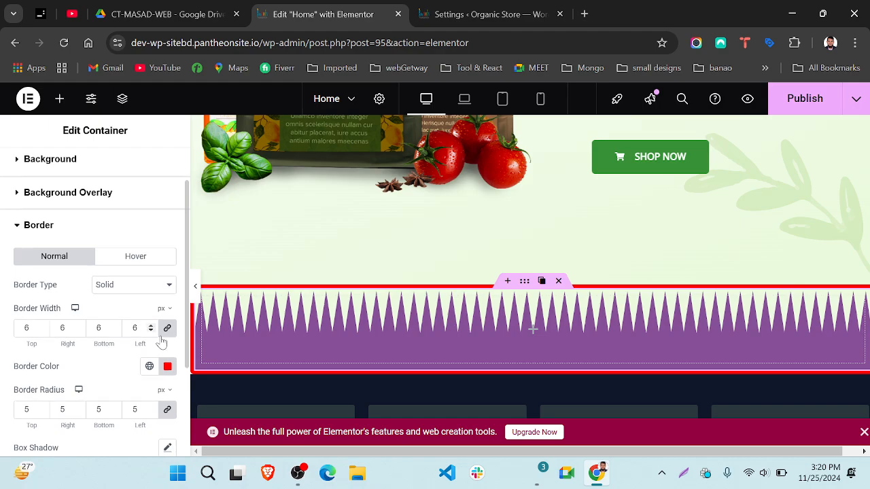
click(141, 291)
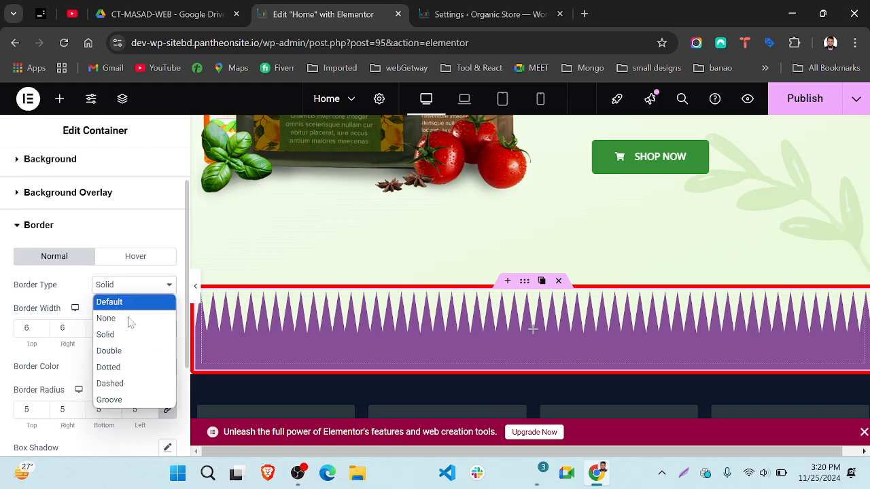
click(106, 320)
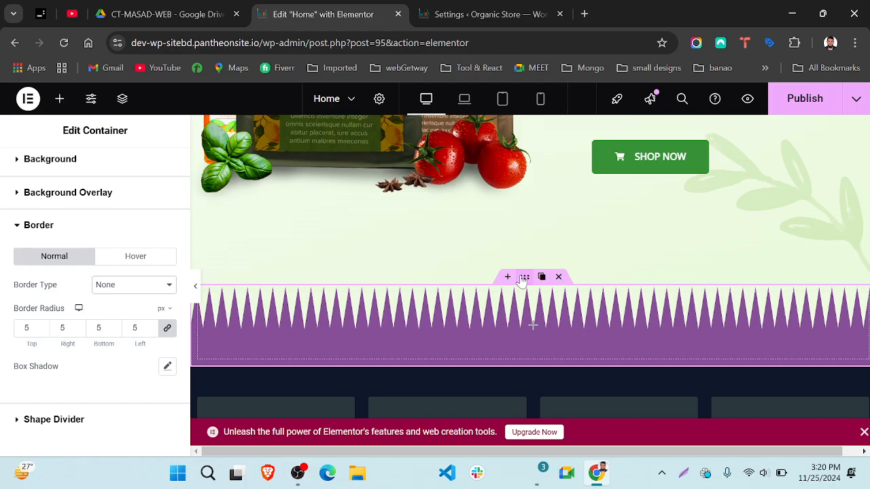
Step: Set the purple container's minimum height to 300 px
scroll(50, 178, up, 1)
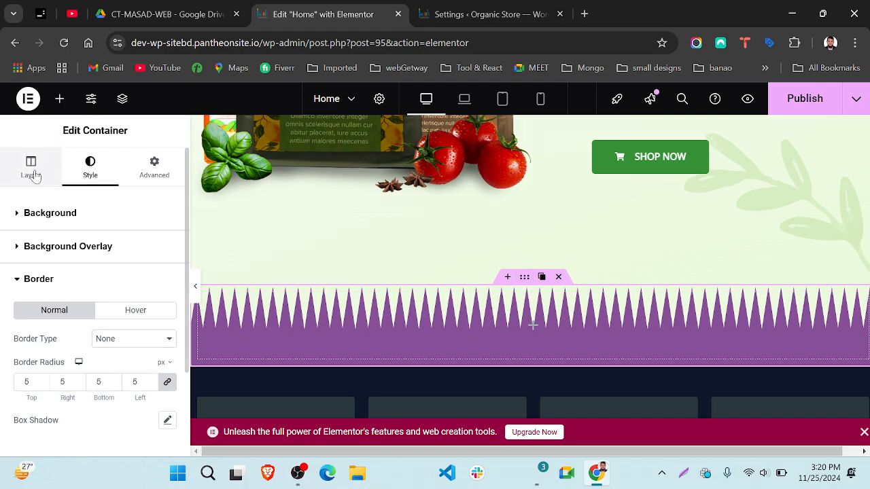
click(31, 170)
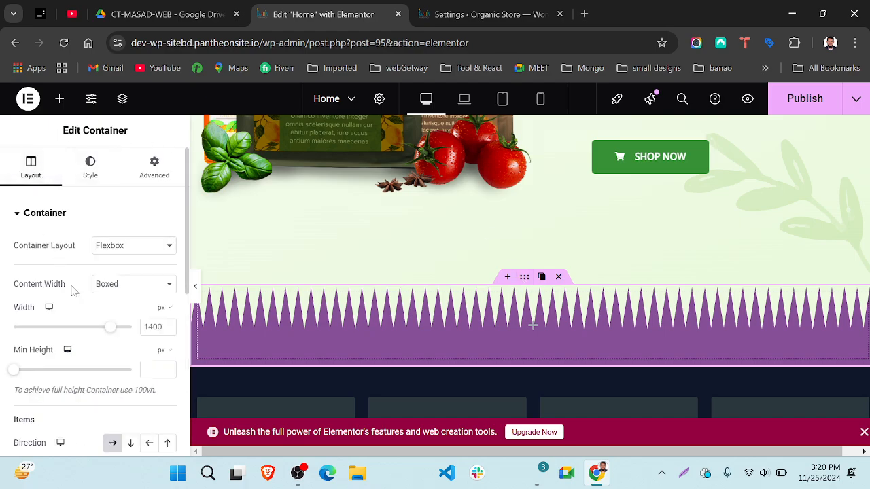
scroll(72, 289, down, 1)
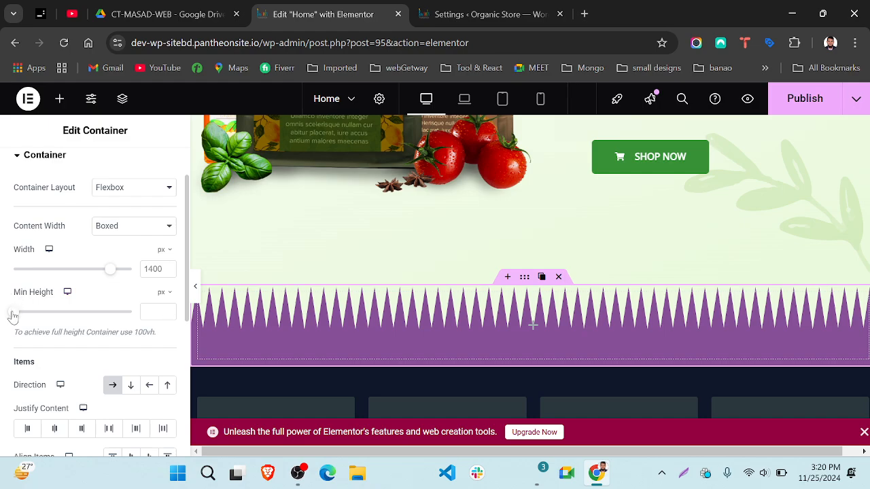
drag(13, 317, 35, 319)
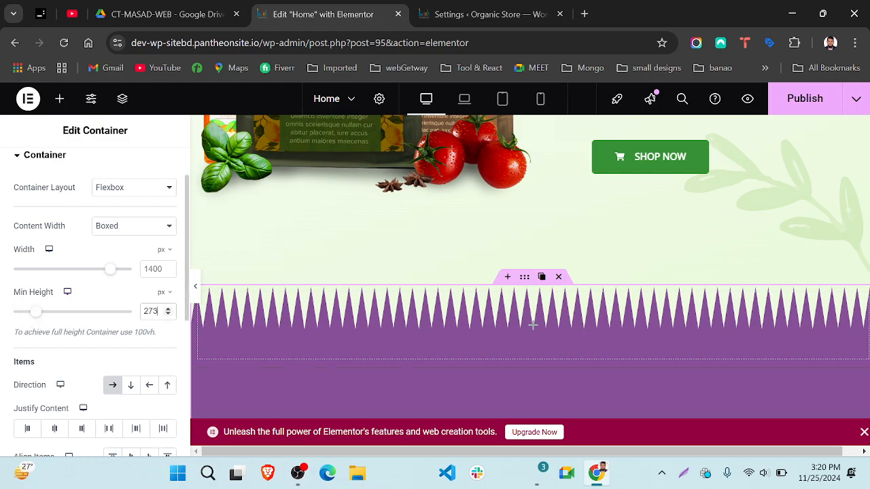
drag(155, 311, 126, 317)
text(3-00)
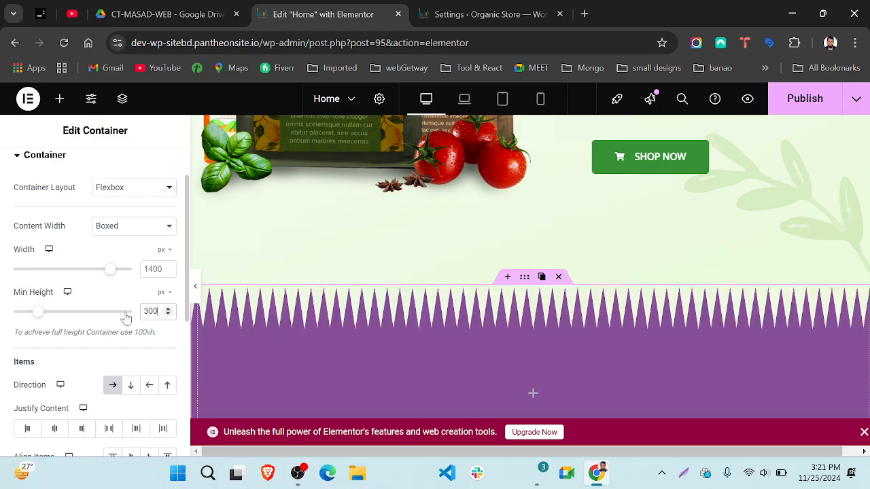
scroll(544, 262, down, 2)
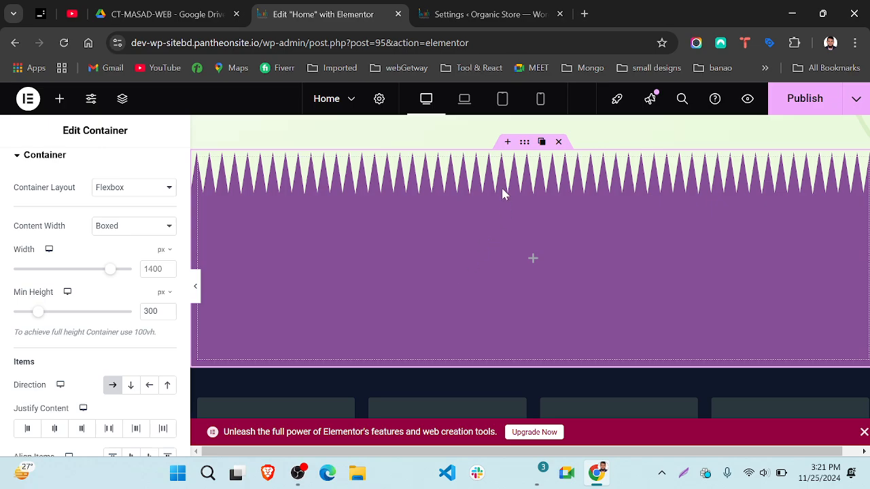
Step: Change the container's top shape divider type to Waves Brush
scroll(81, 252, up, 2)
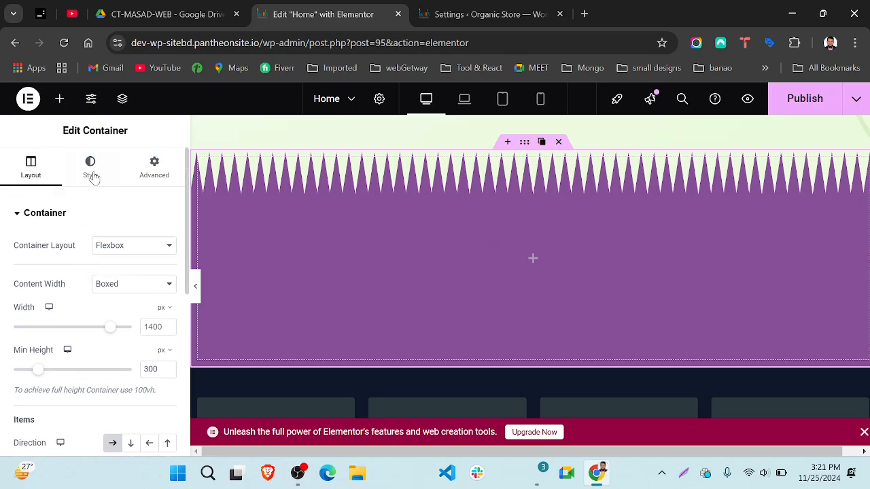
click(92, 176)
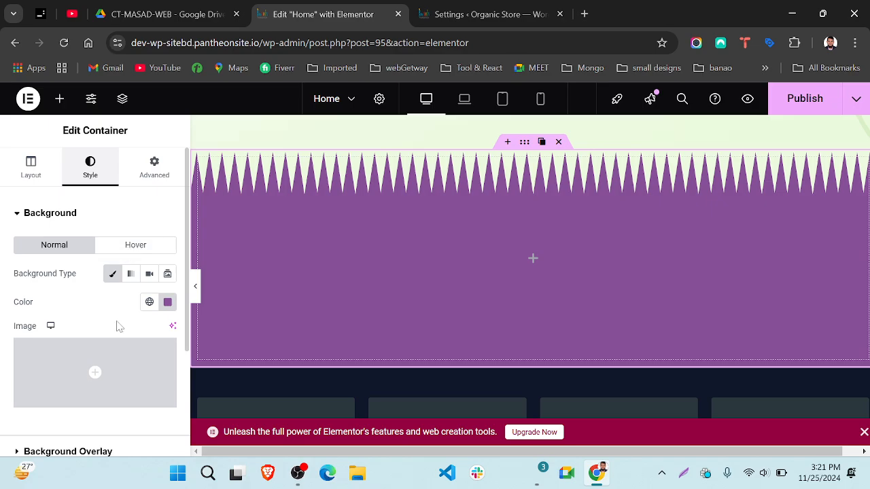
scroll(116, 326, down, 3)
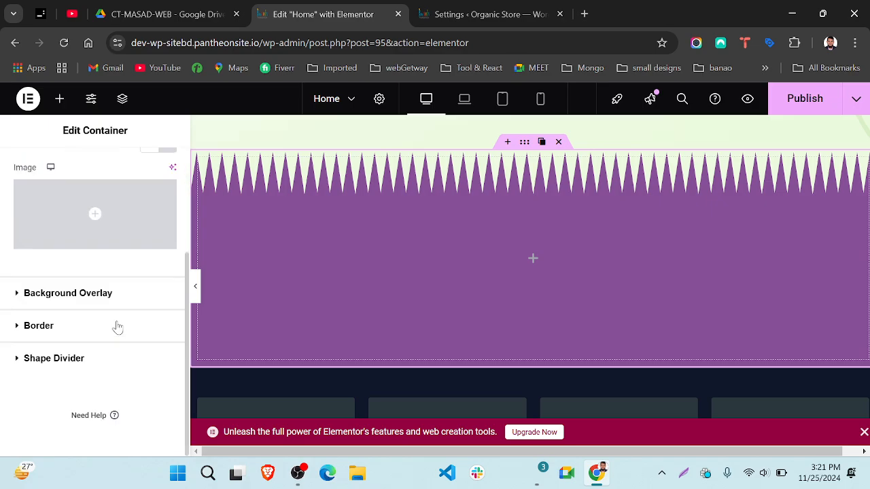
click(32, 358)
scroll(115, 292, down, 2)
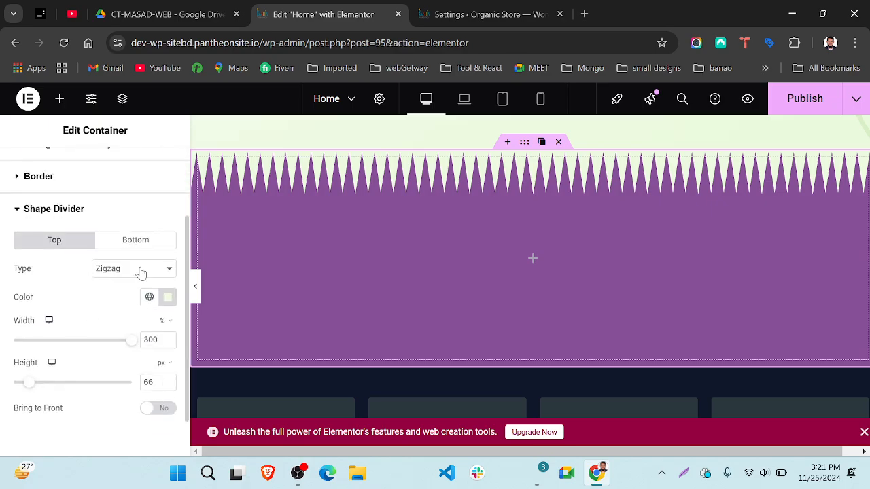
click(141, 271)
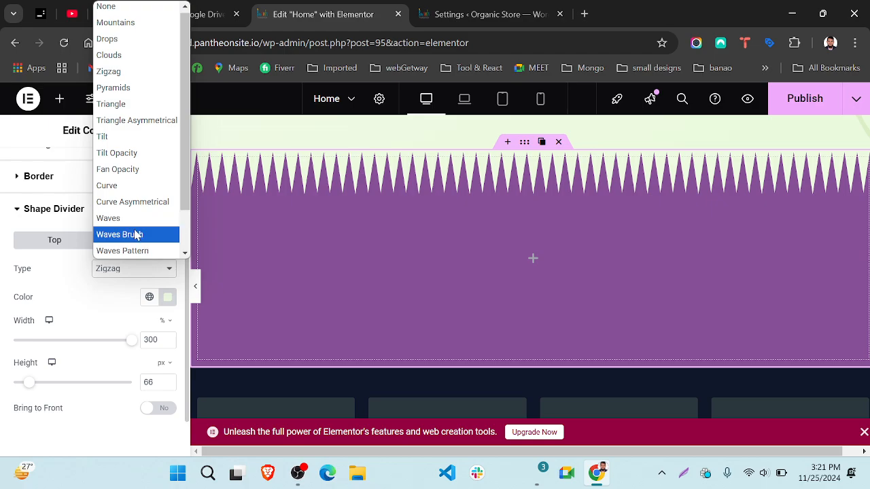
click(138, 235)
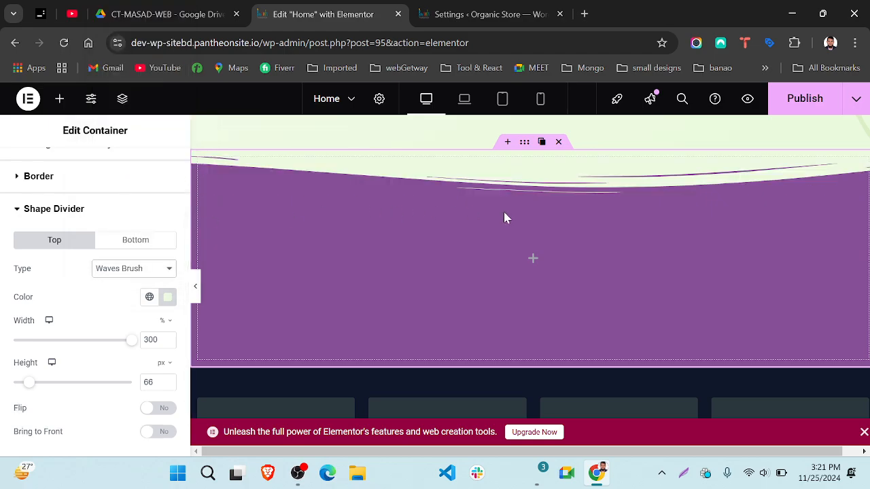
Step: Reduce the Waves Brush divider's width to 140% and check how it blends with the hero section above
scroll(503, 211, up, 1)
scroll(504, 217, up, 1)
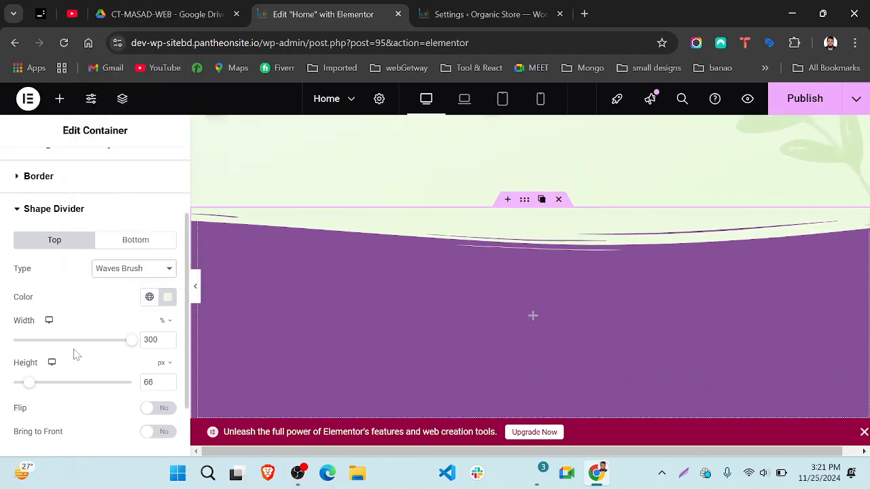
drag(89, 345, 38, 341)
scroll(546, 331, down, 1)
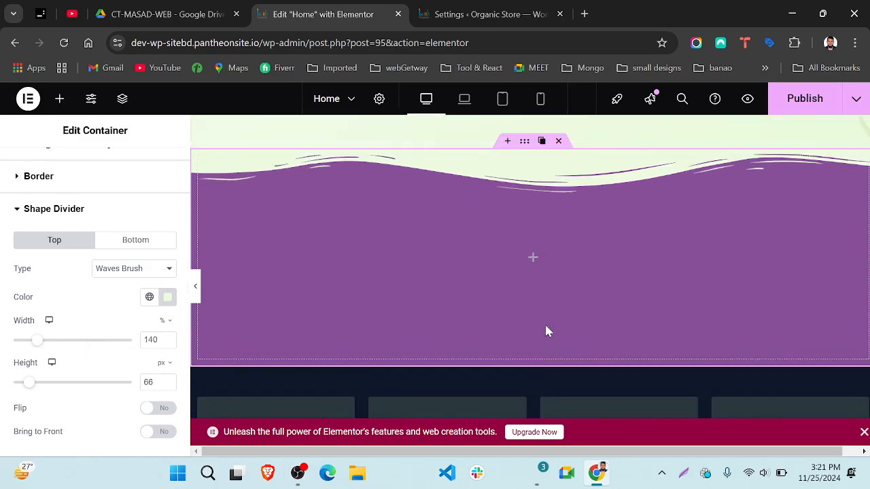
scroll(546, 331, up, 2)
scroll(545, 331, down, 2)
scroll(546, 327, down, 1)
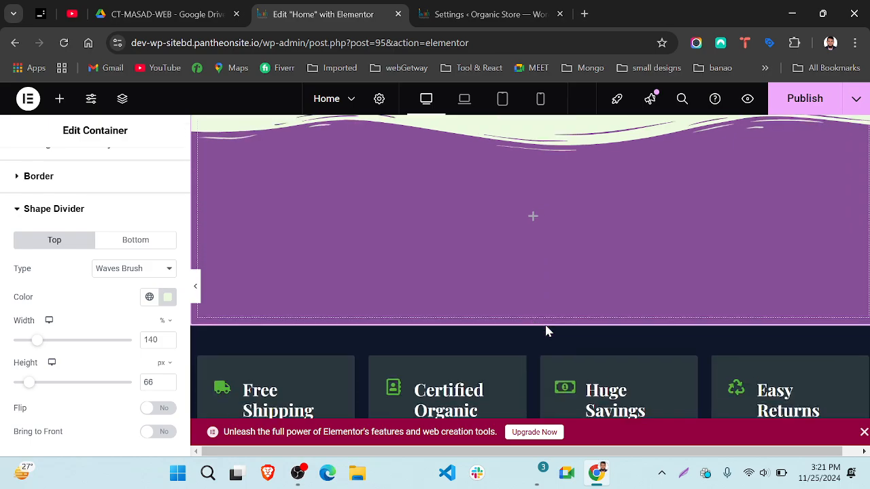
scroll(545, 326, up, 1)
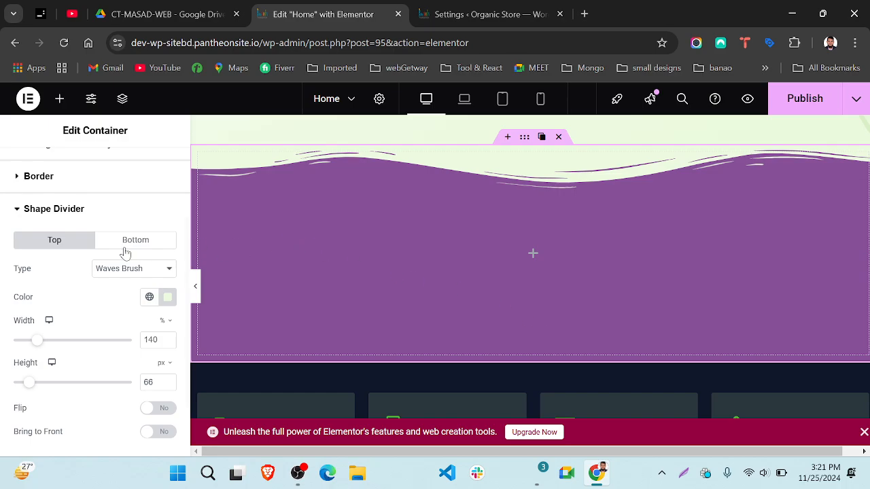
Step: Review the container's remaining shape divider settings and its layout options for direction, justification, alignment, gaps and wrapping
scroll(103, 351, down, 2)
scroll(104, 352, up, 1)
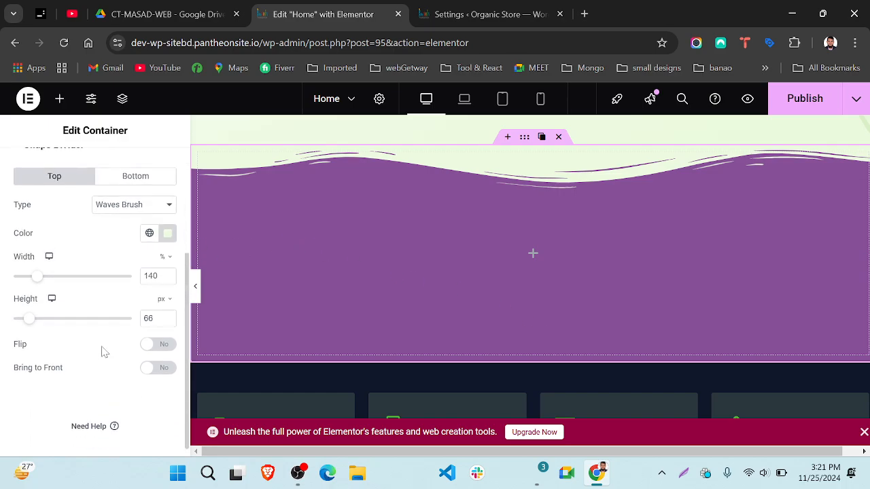
scroll(104, 352, down, 1)
scroll(102, 350, up, 5)
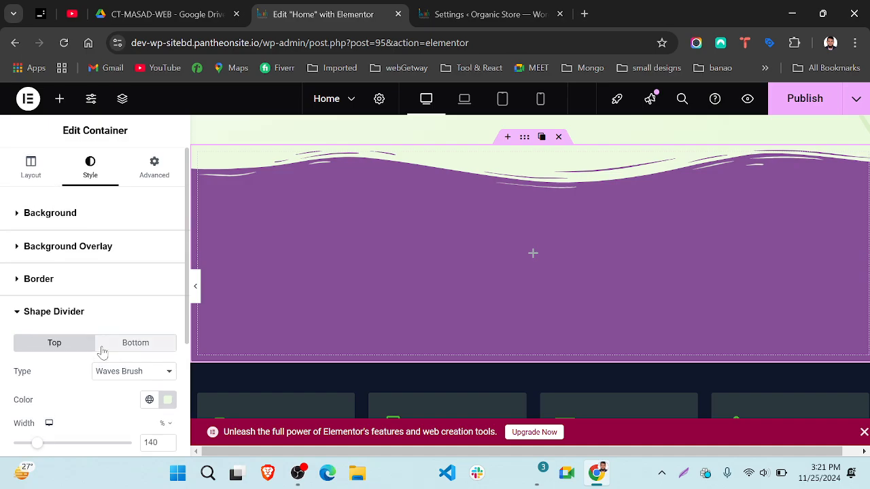
click(29, 168)
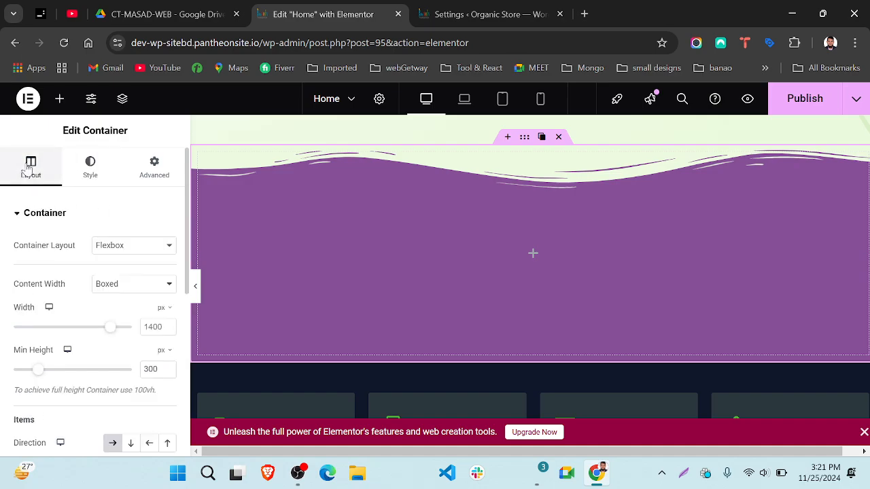
scroll(60, 314, down, 2)
scroll(61, 316, down, 2)
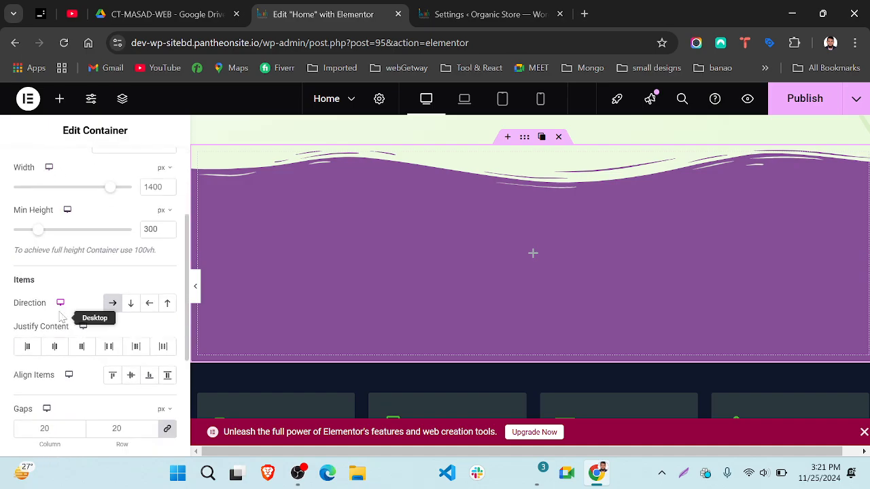
scroll(498, 231, up, 1)
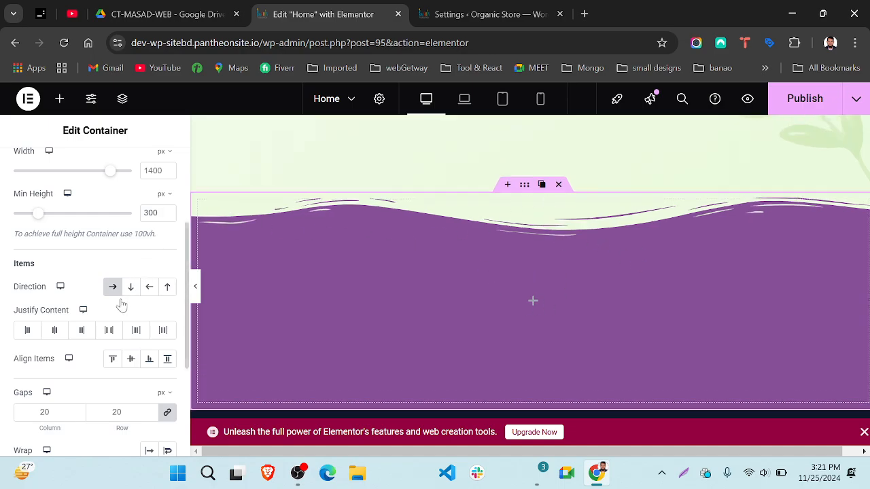
scroll(120, 303, down, 1)
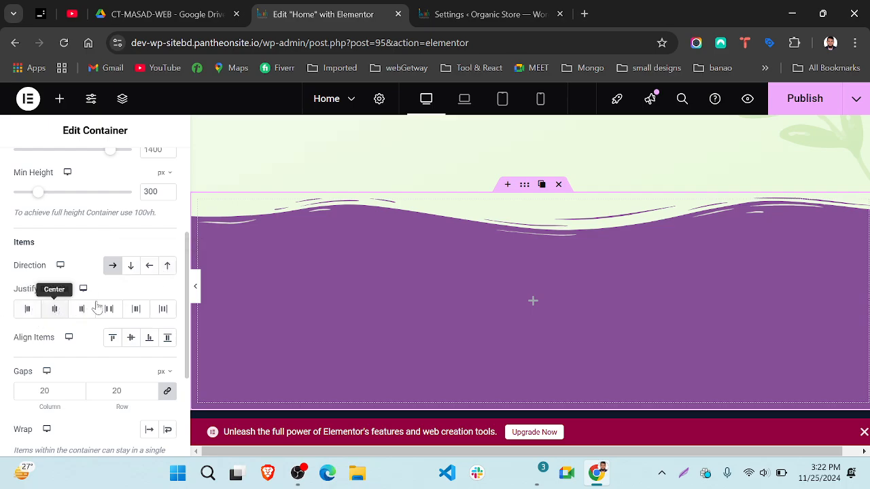
scroll(109, 326, down, 1)
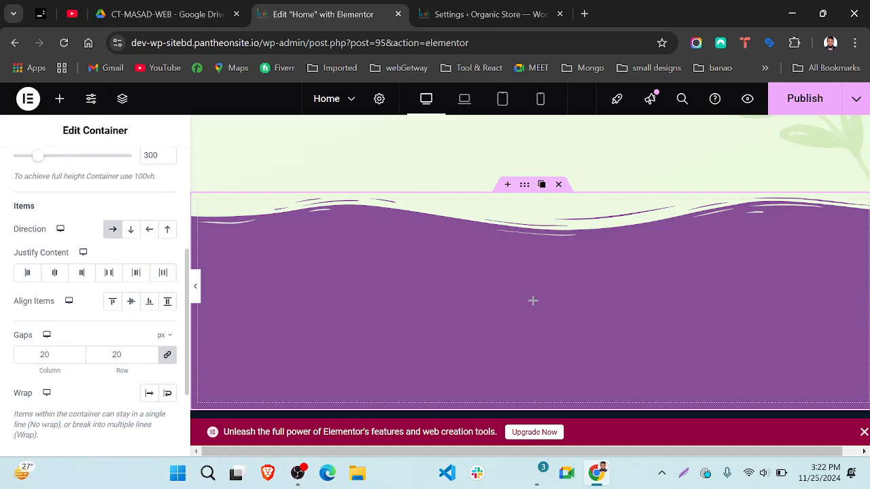
scroll(116, 360, down, 3)
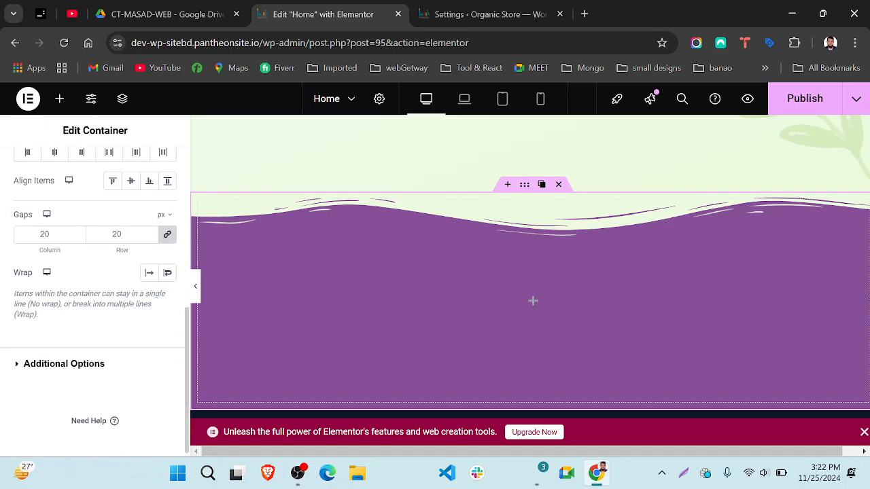
scroll(116, 360, up, 6)
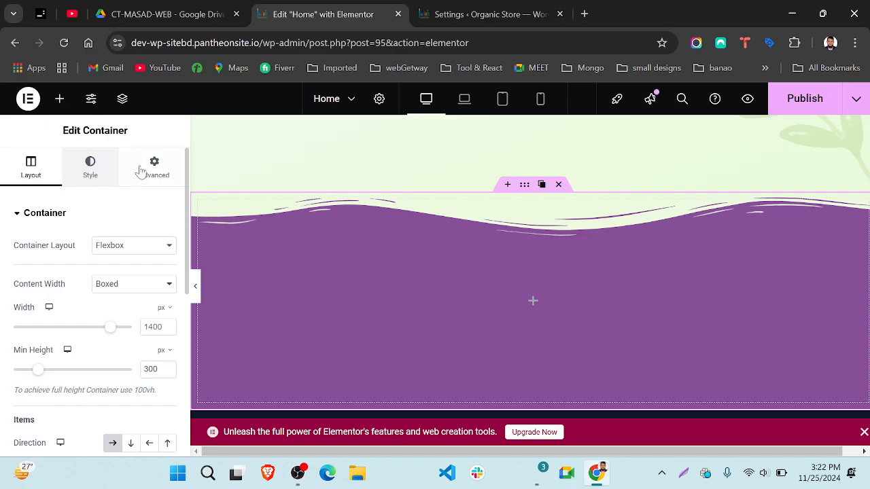
Step: Change the container's background color to a muted blue
scroll(394, 294, up, 3)
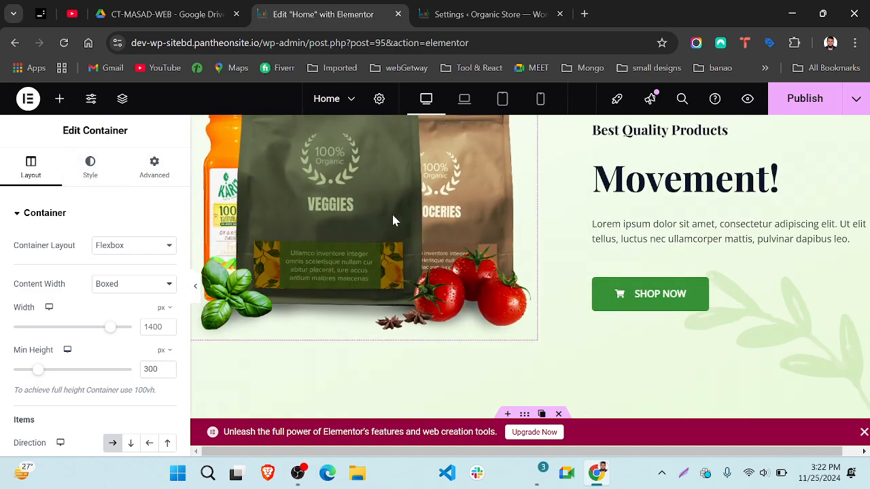
scroll(393, 220, down, 5)
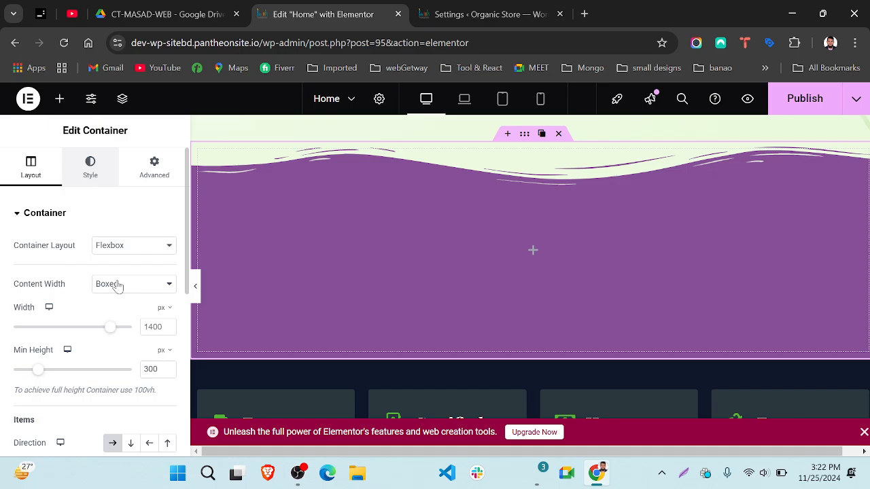
scroll(134, 315, down, 1)
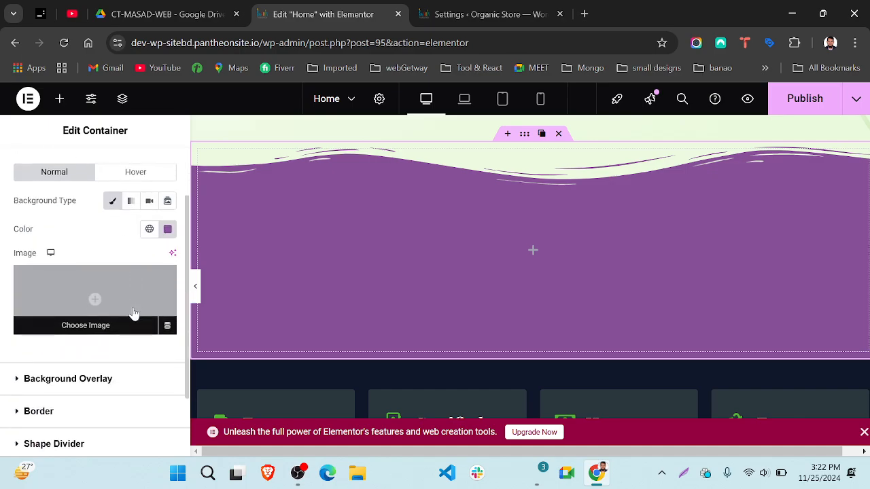
click(167, 229)
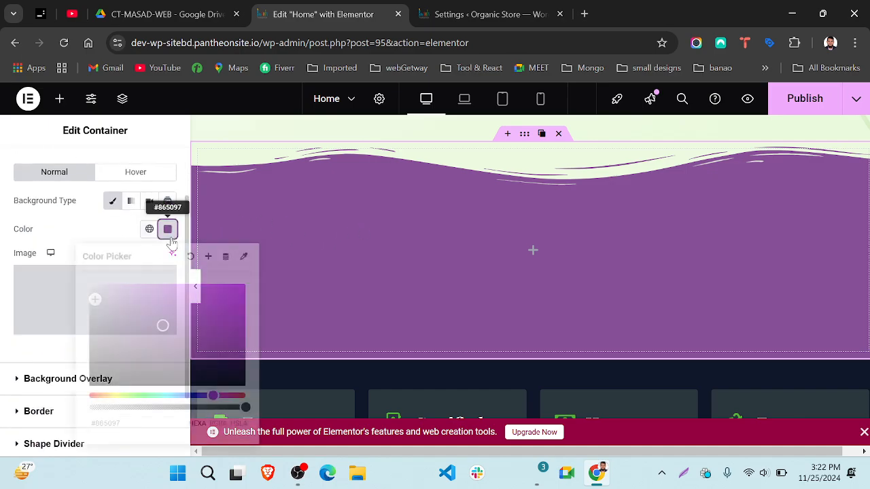
click(175, 394)
click(428, 264)
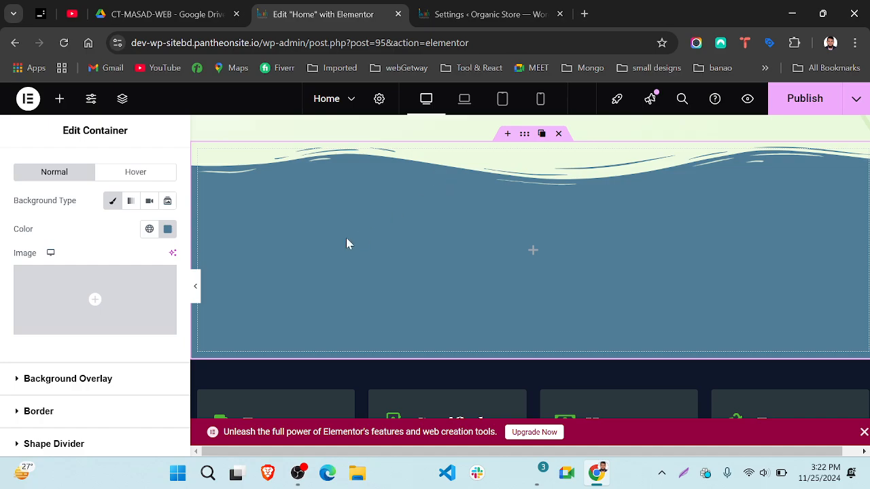
scroll(117, 208, up, 2)
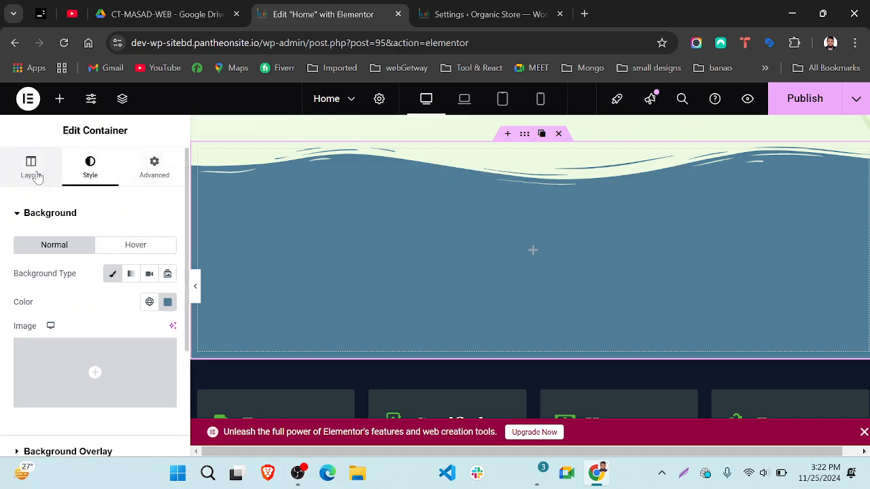
Step: Add an Image widget inside the blue container and look over the placeholder on the page
click(60, 101)
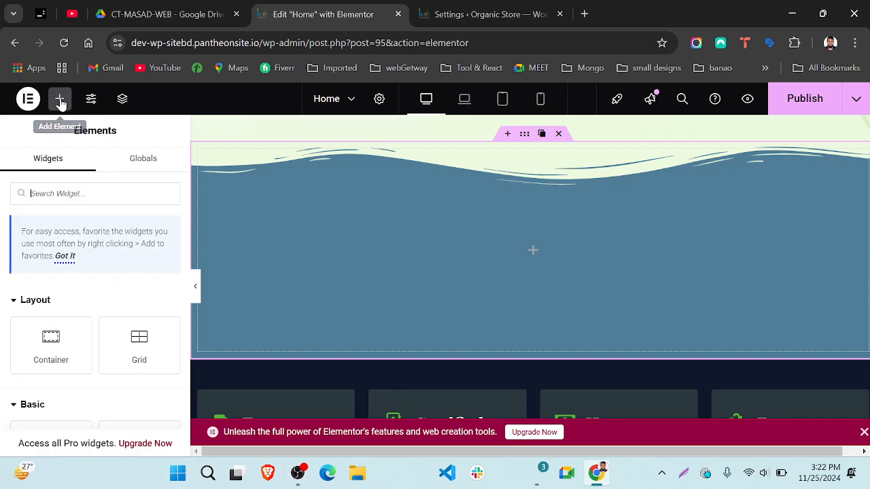
scroll(75, 350, down, 5)
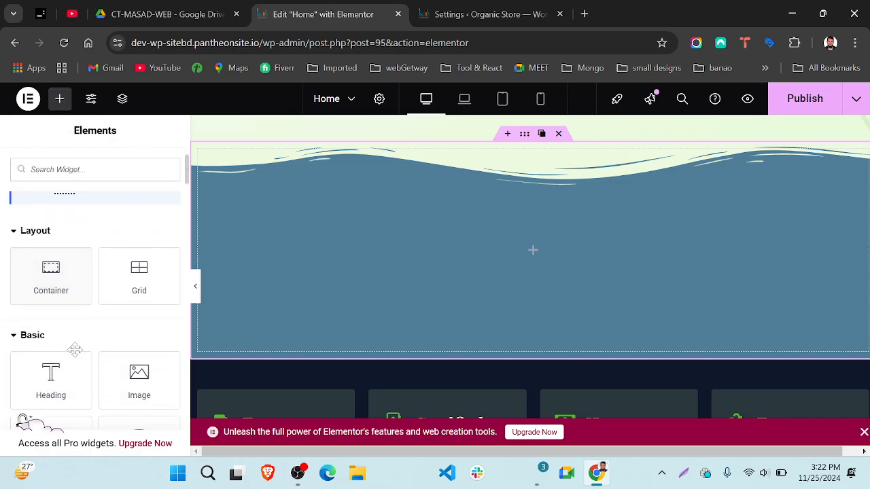
drag(128, 257, 369, 259)
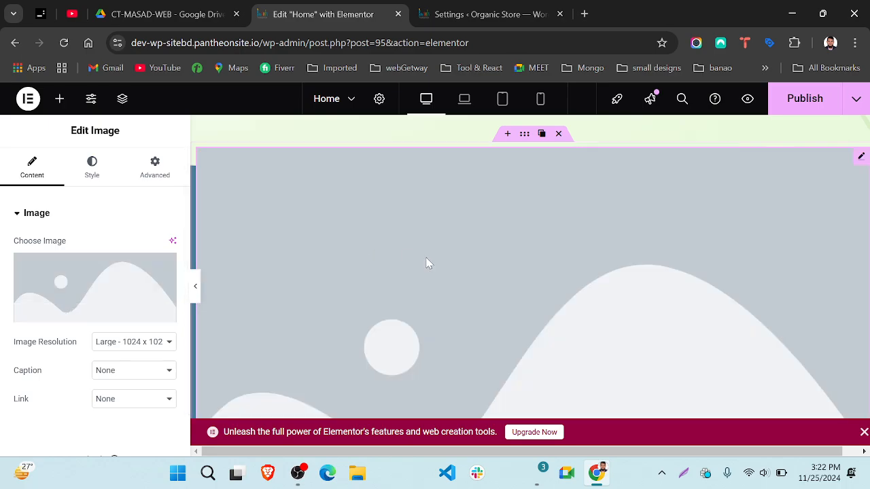
scroll(598, 251, down, 5)
scroll(598, 251, up, 5)
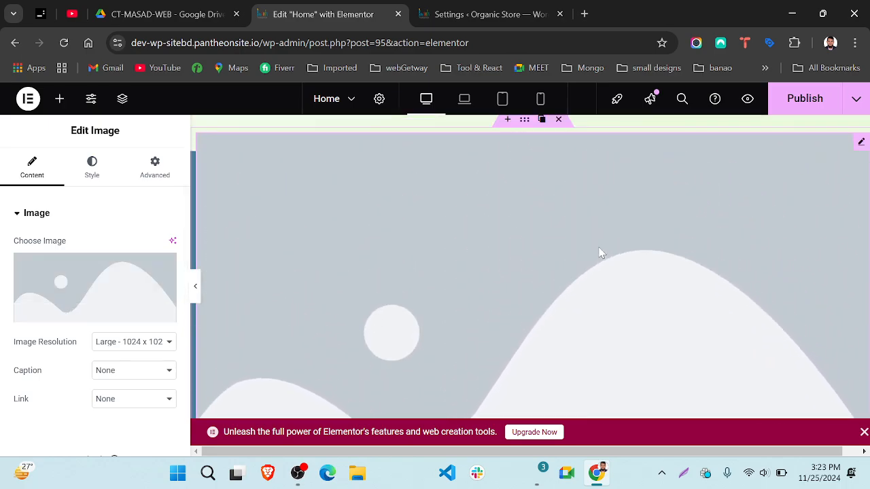
scroll(600, 252, up, 2)
scroll(600, 252, down, 3)
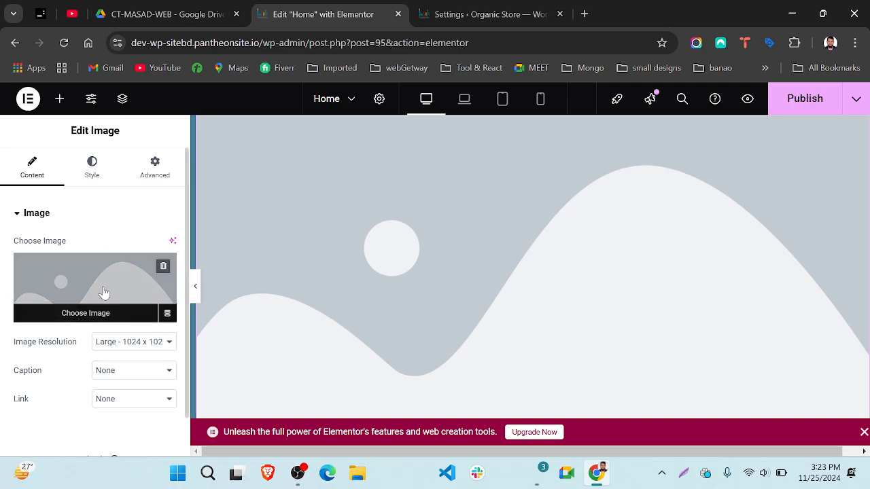
Step: Search Google for "nowka" in a new browser tab and decline the precise location request
click(583, 13)
text(nowka)
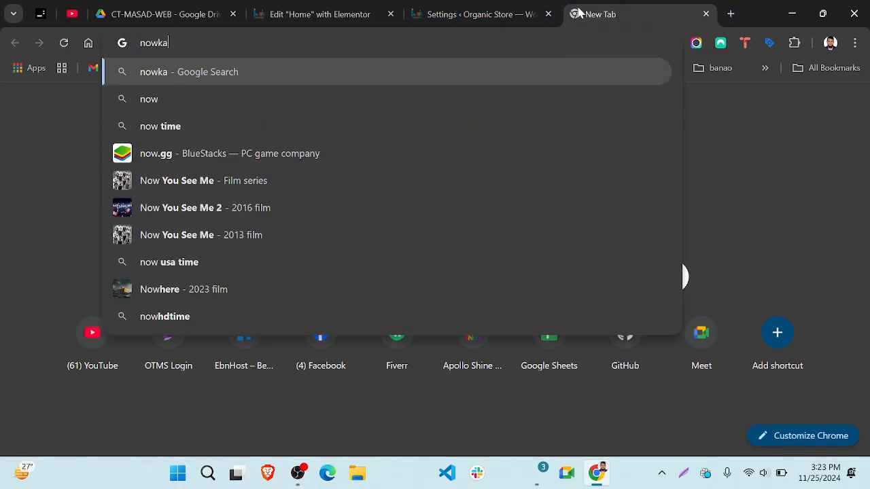
key(Return)
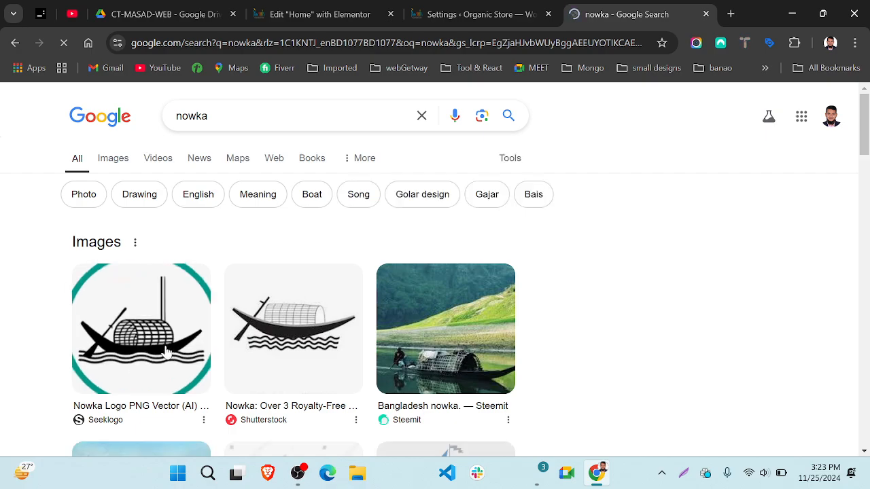
scroll(165, 351, down, 3)
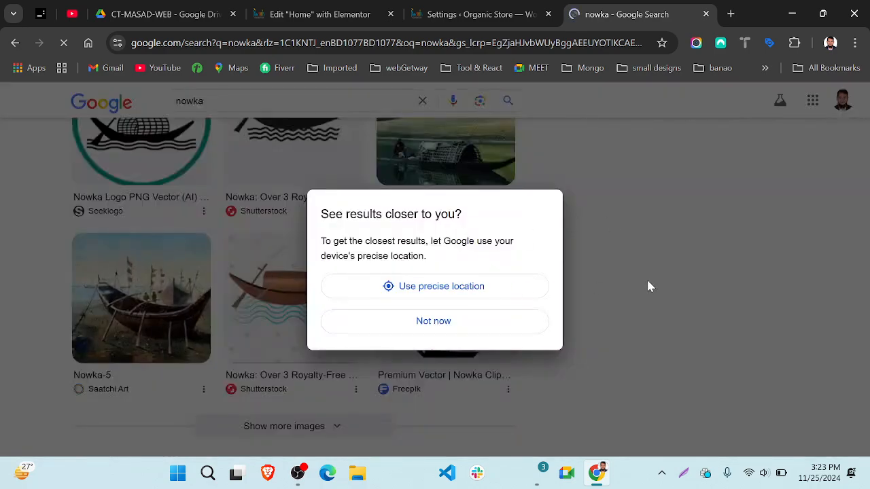
click(442, 331)
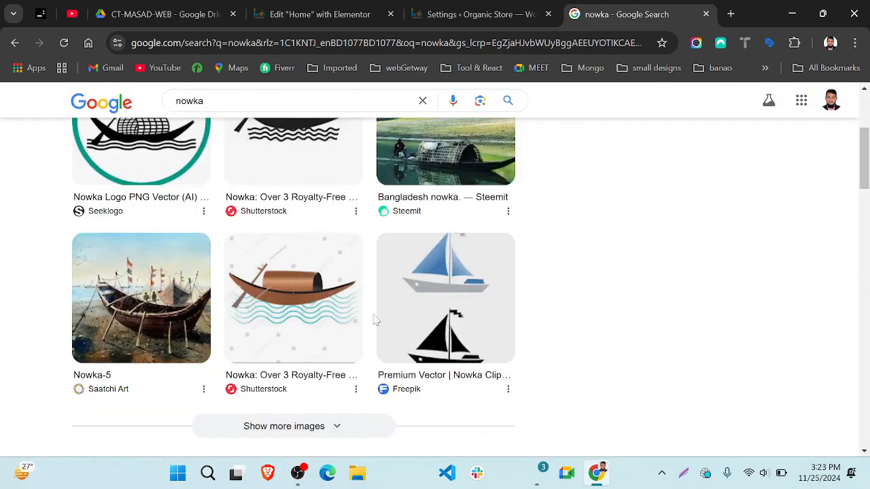
Step: Browse the nowka image results, preview the Bangladesh nowka picture from Steemit and look through its related images
scroll(374, 319, down, 2)
scroll(373, 319, up, 3)
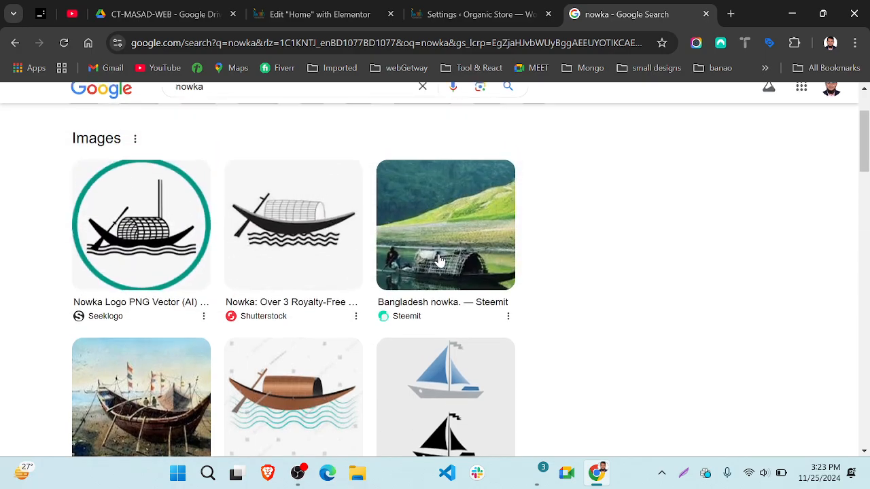
click(438, 261)
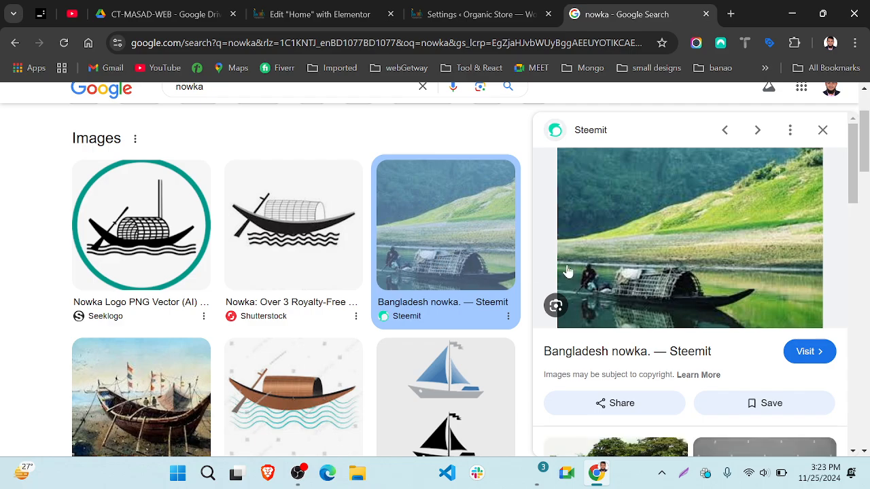
scroll(662, 292, down, 3)
scroll(663, 292, down, 1)
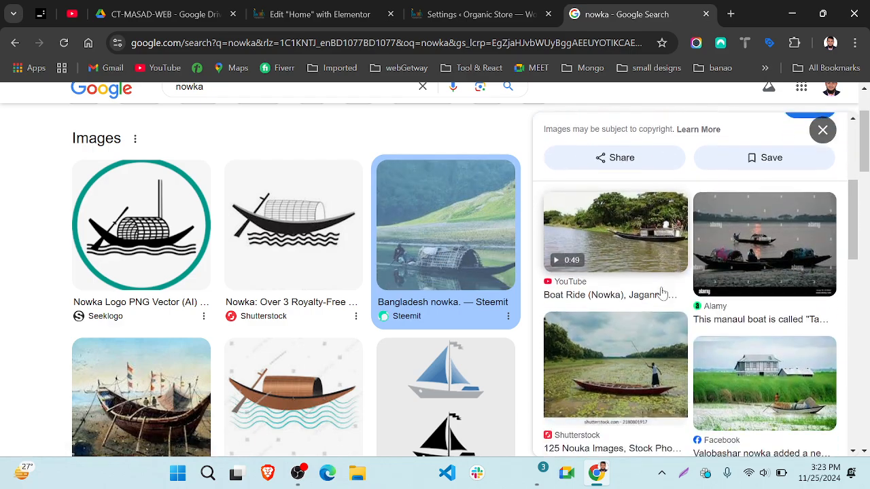
Step: Refine the Google search to "nowka png"
scroll(481, 185, up, 2)
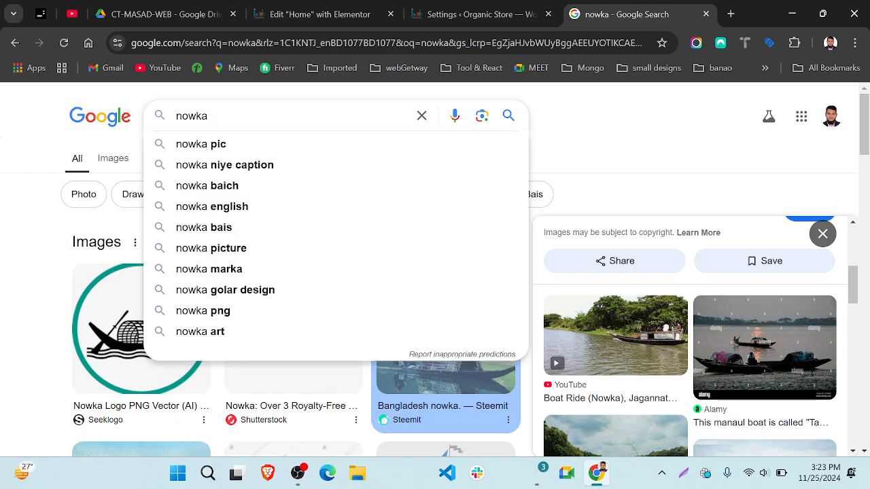
text(png)
key(Return)
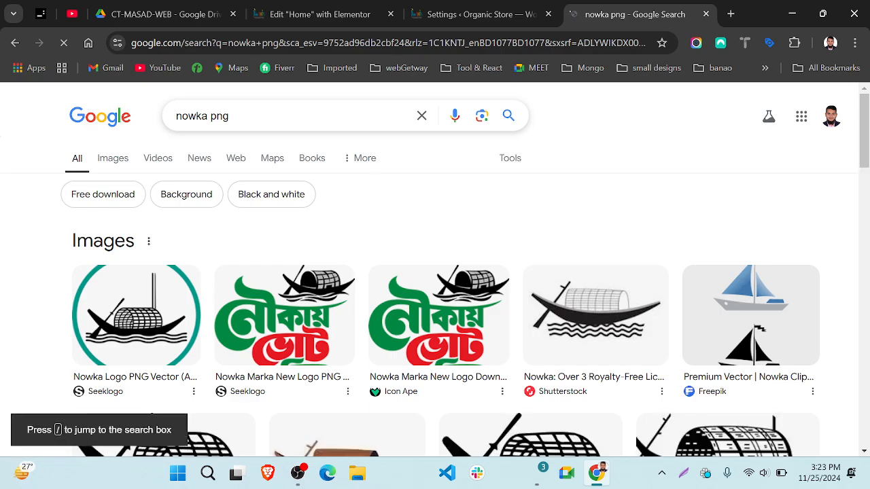
Step: Replace the Google search with "fish png"
drag(233, 117, 165, 118)
text(fish)
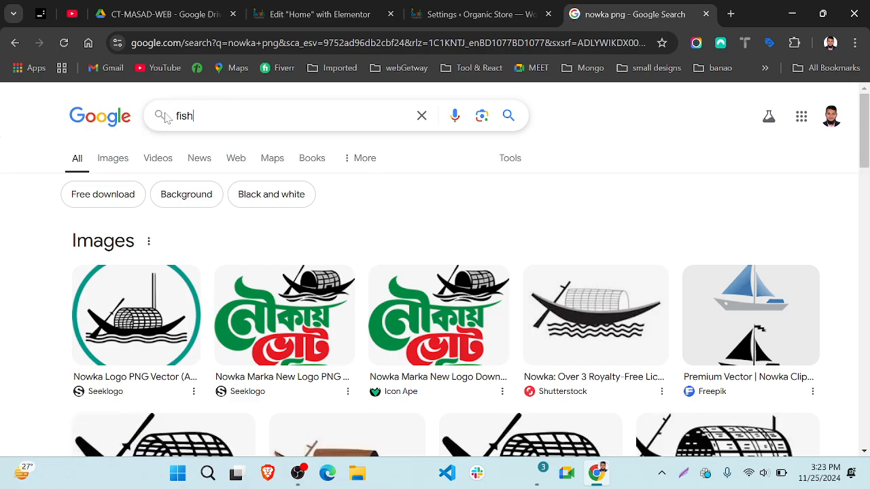
text( png)
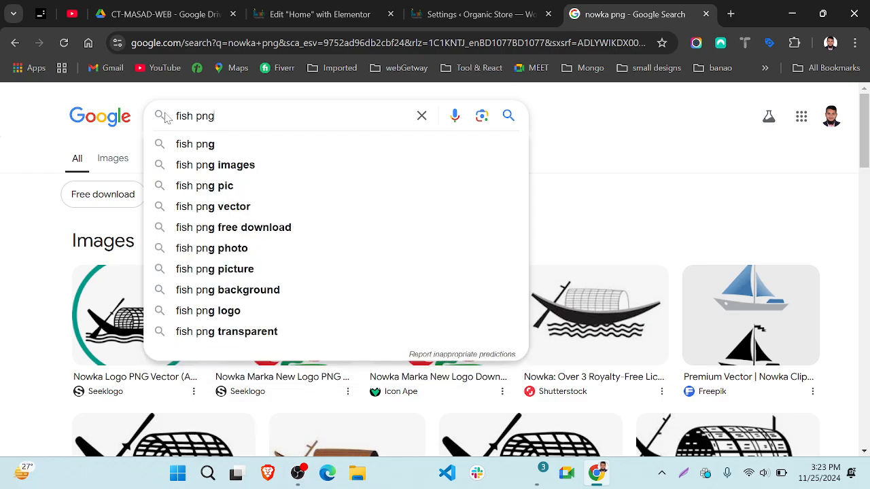
key(Return)
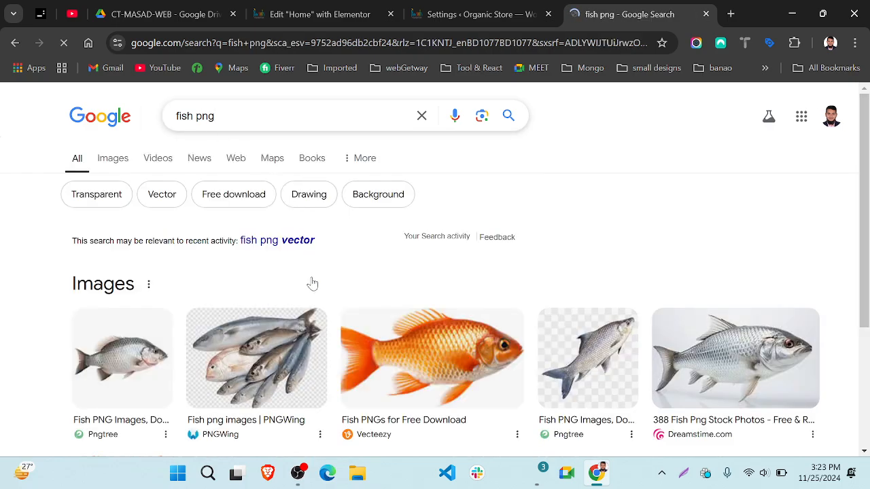
Step: Preview the silver Pngtree fish from the image results and save it to the Downloads folder as pngtree-rohu-carp-fish-png-png-image_4022775.png
scroll(311, 283, down, 1)
scroll(311, 283, down, 1)
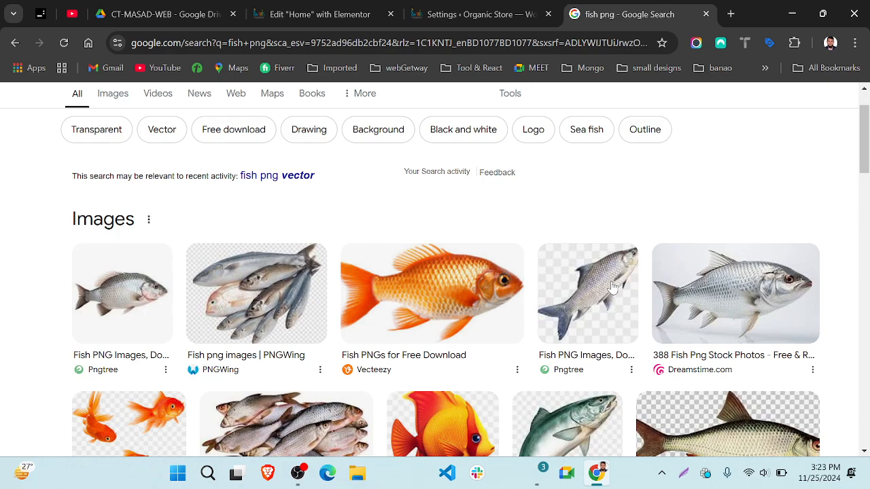
click(612, 287)
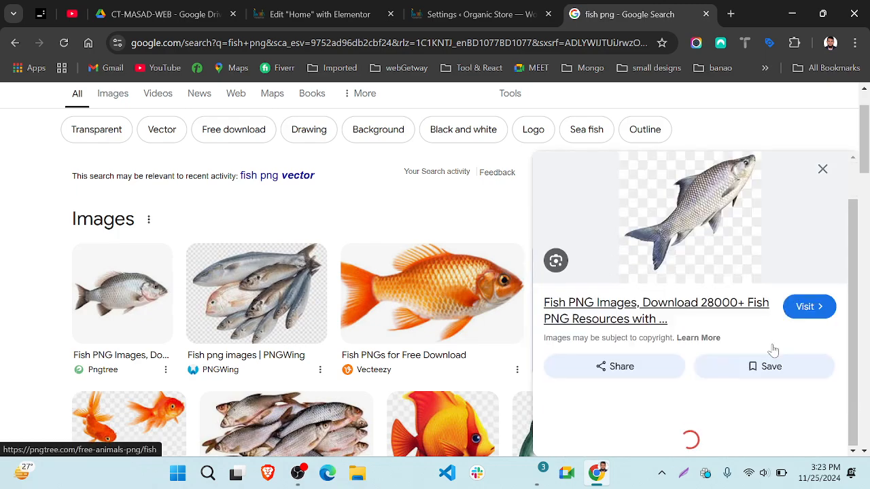
right_click(699, 222)
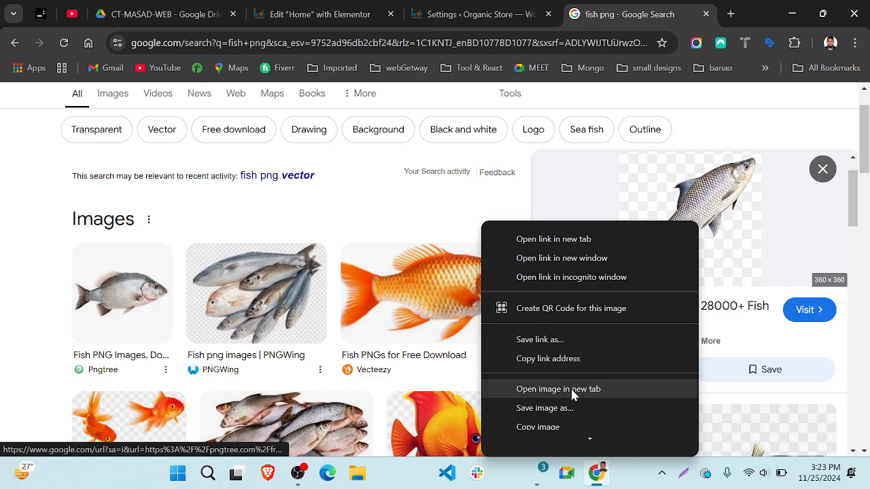
click(544, 408)
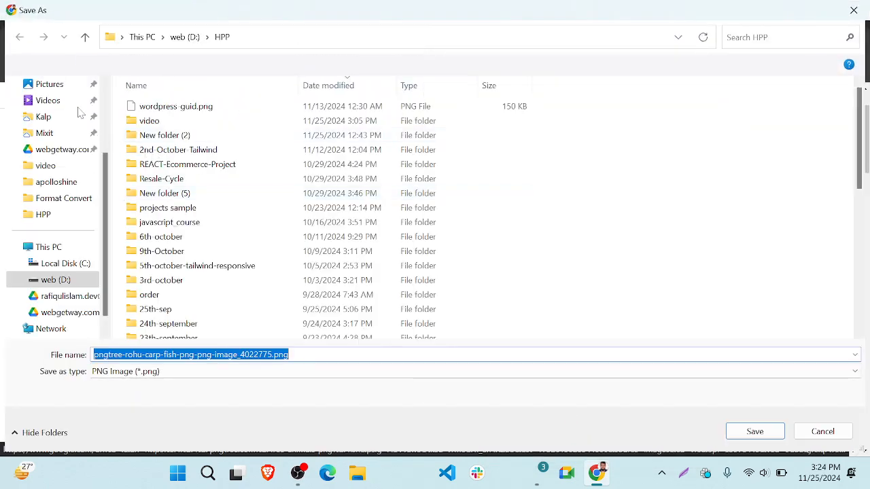
scroll(60, 128, up, 2)
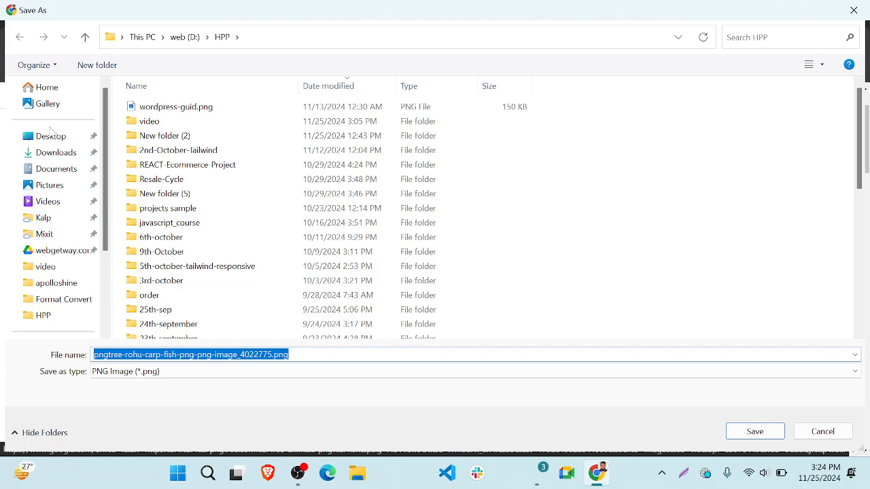
click(46, 135)
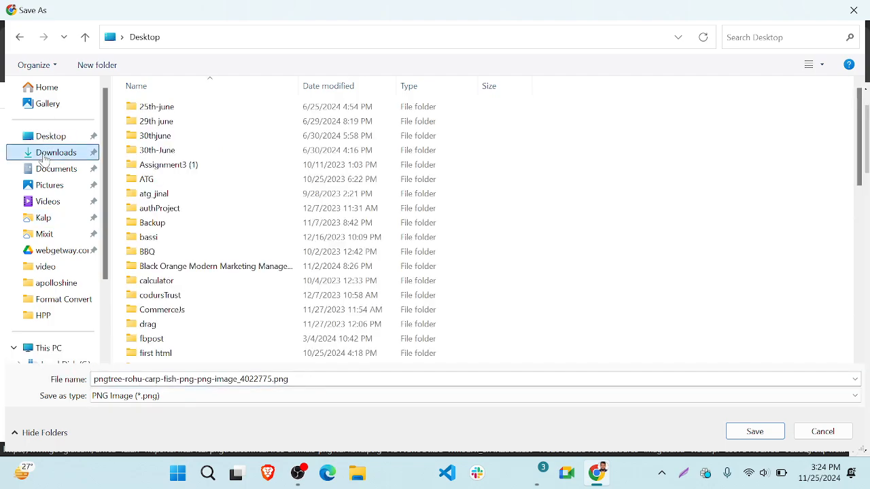
click(43, 153)
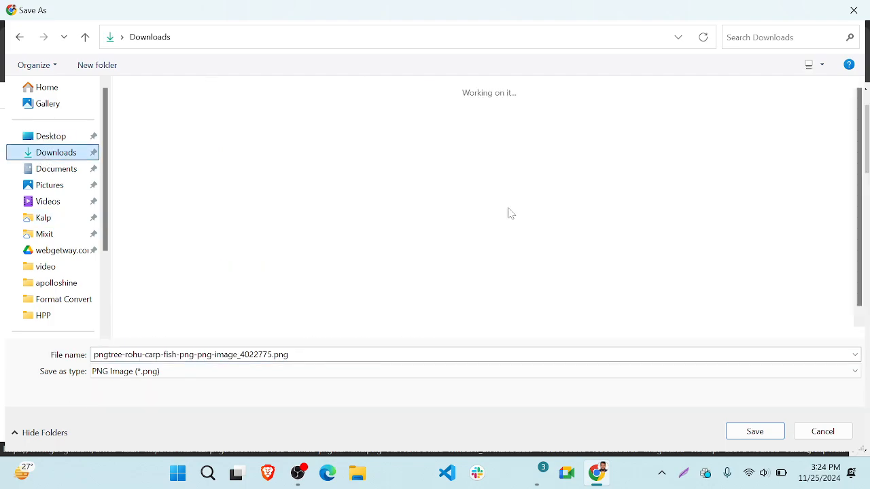
click(754, 432)
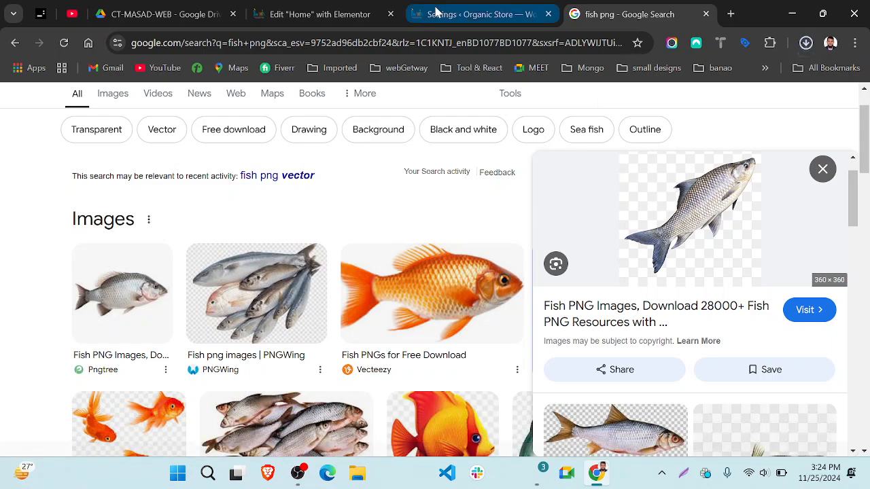
Step: Switch to the Elementor tab and open the file chooser for uploading a new picture to the Image widget
click(435, 13)
click(360, 10)
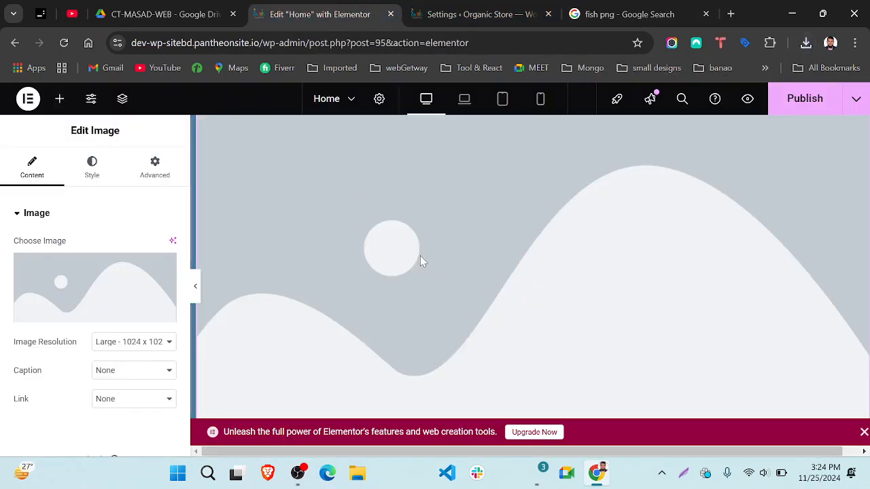
click(98, 289)
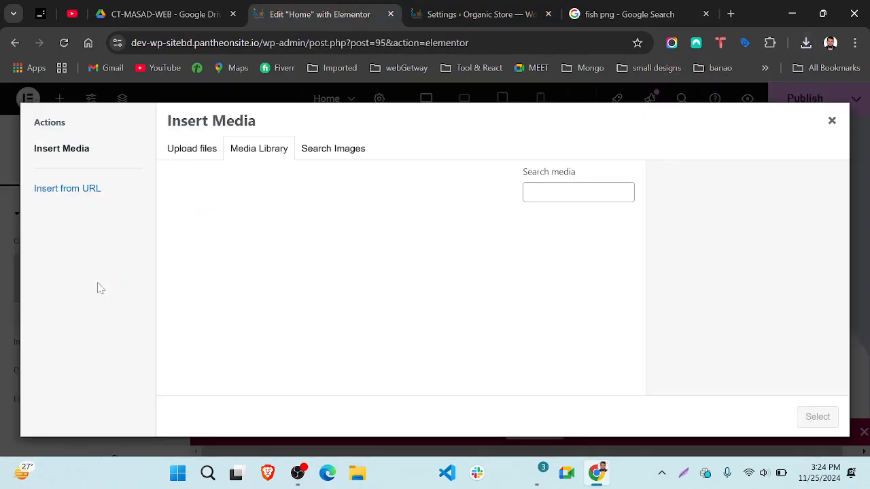
click(192, 151)
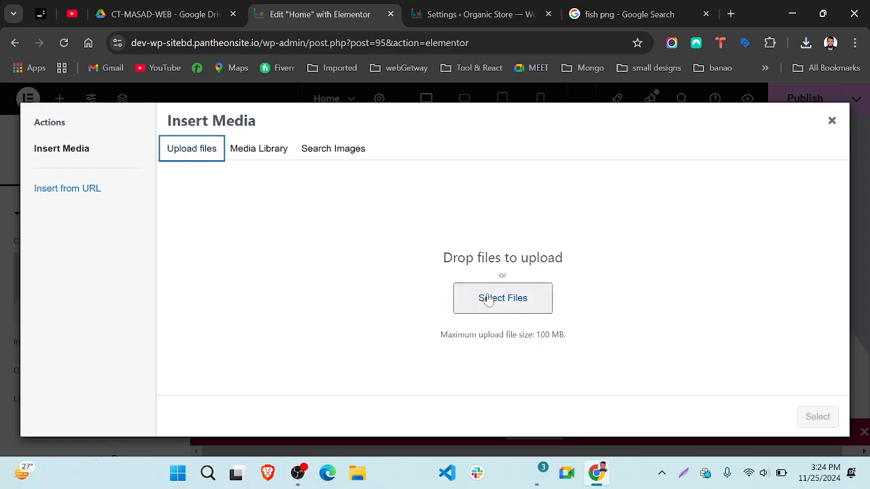
click(496, 306)
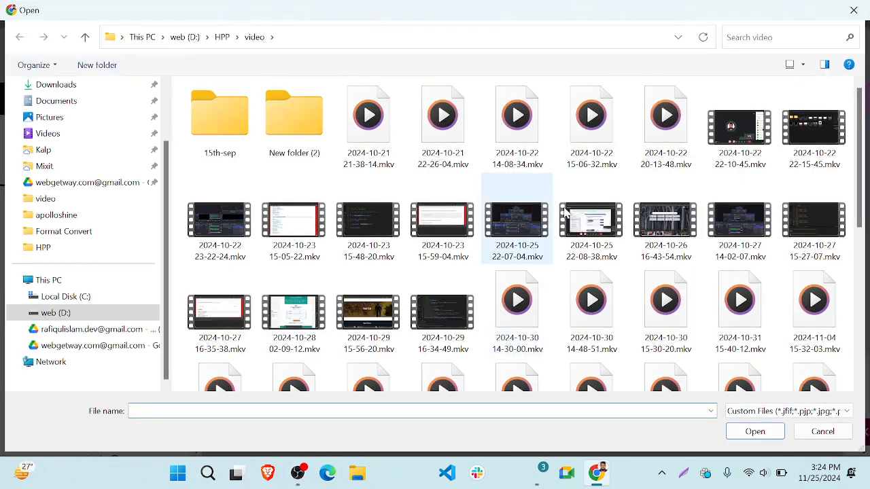
Step: Upload the pngtree-rohu-carp fish PNG from the Downloads folder and insert it into the Image widget
scroll(570, 207, down, 3)
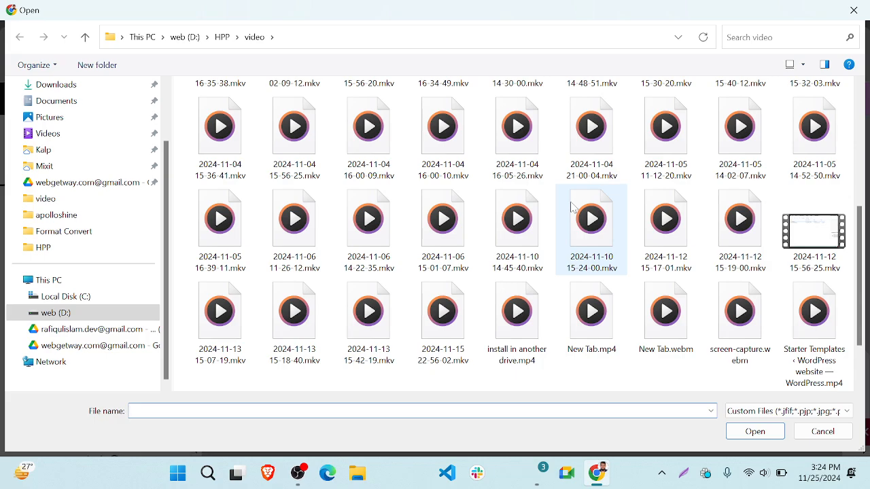
scroll(360, 237, up, 3)
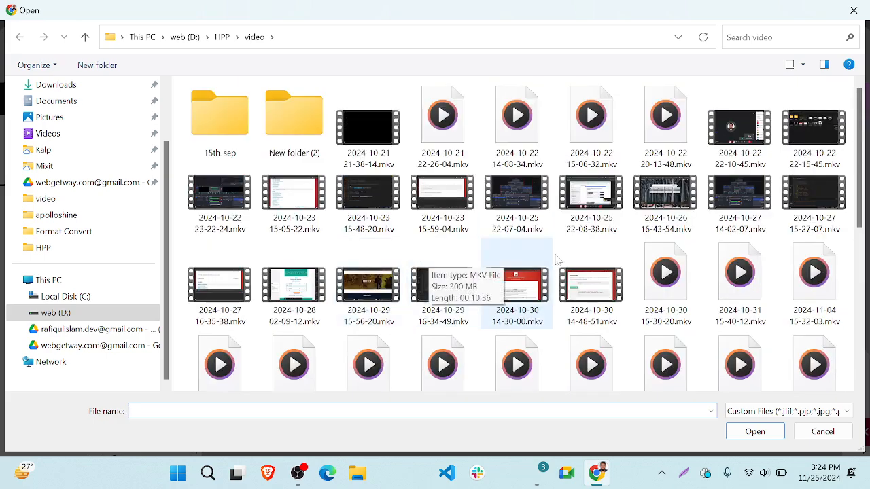
scroll(560, 259, down, 3)
scroll(559, 259, up, 5)
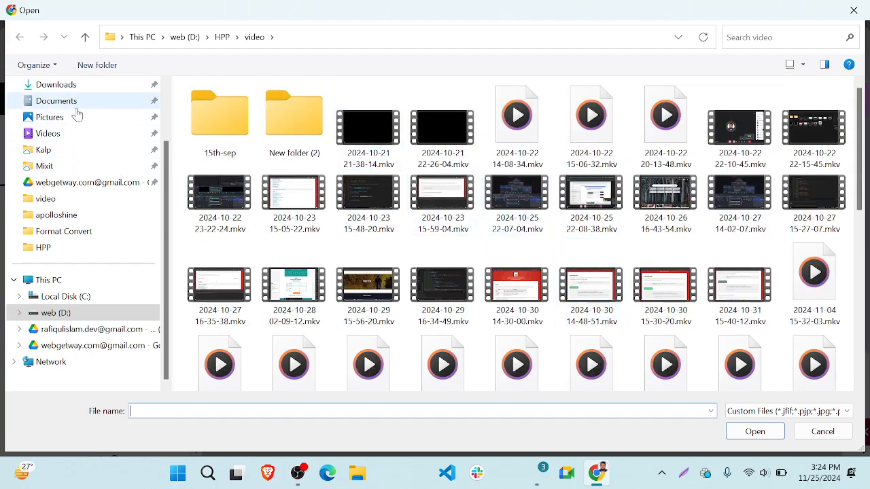
click(67, 88)
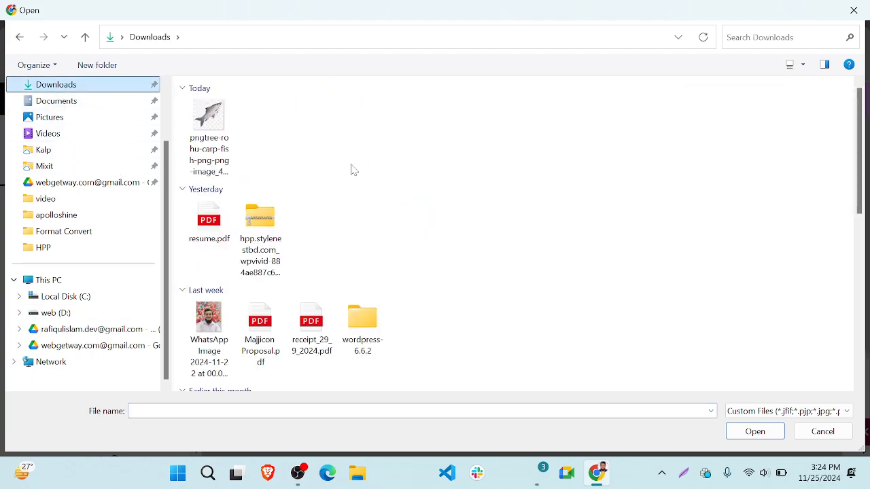
double_click(216, 129)
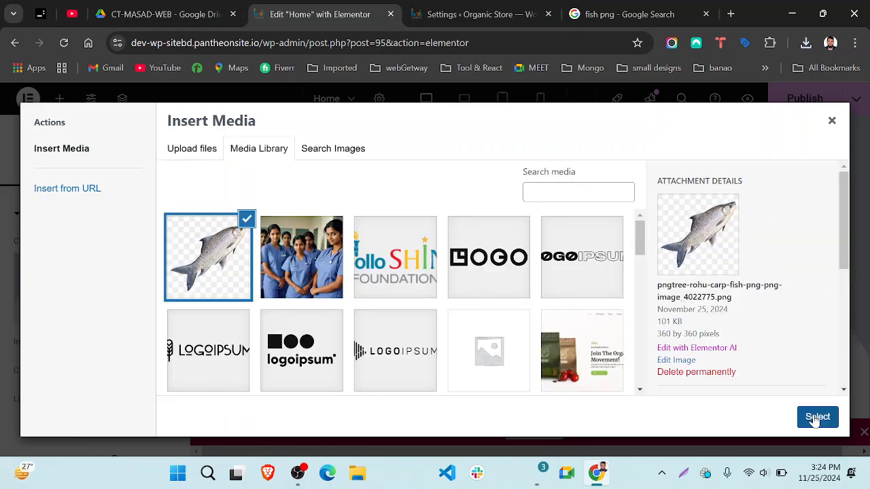
click(815, 419)
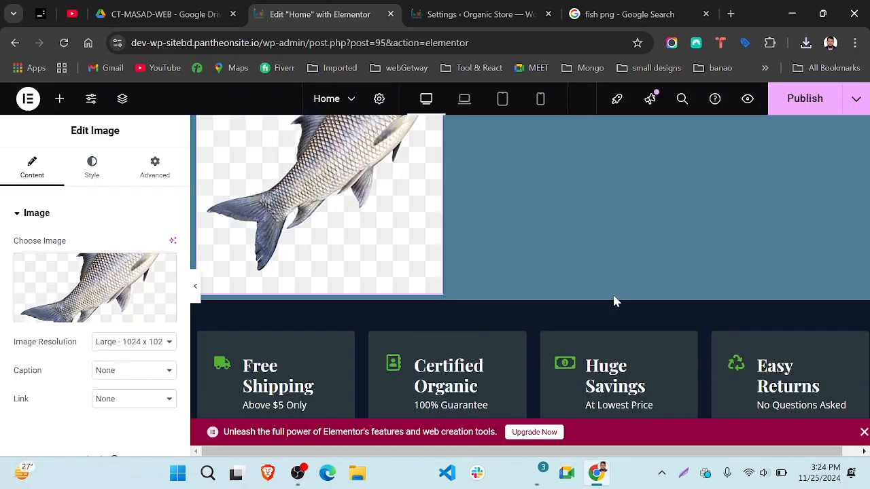
scroll(615, 301, up, 1)
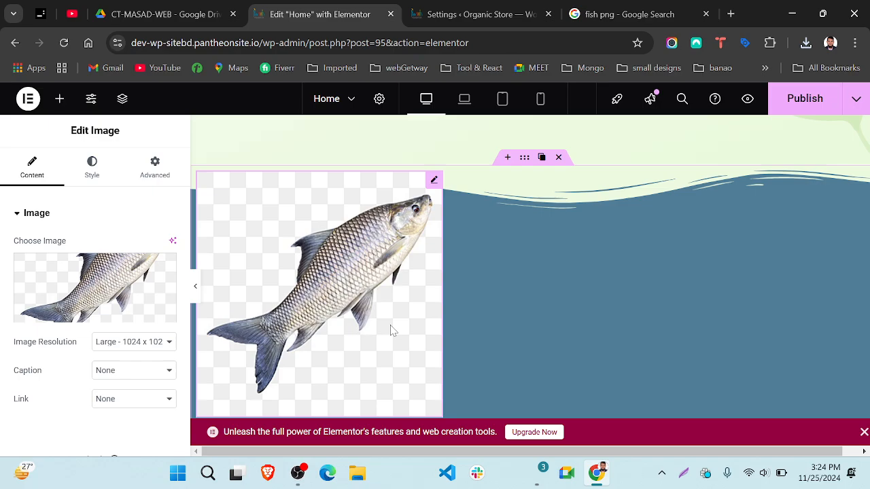
Step: Switch to the Google tab, search for "bg remove", open the remove.bg site and dismiss its cookie notice
click(628, 14)
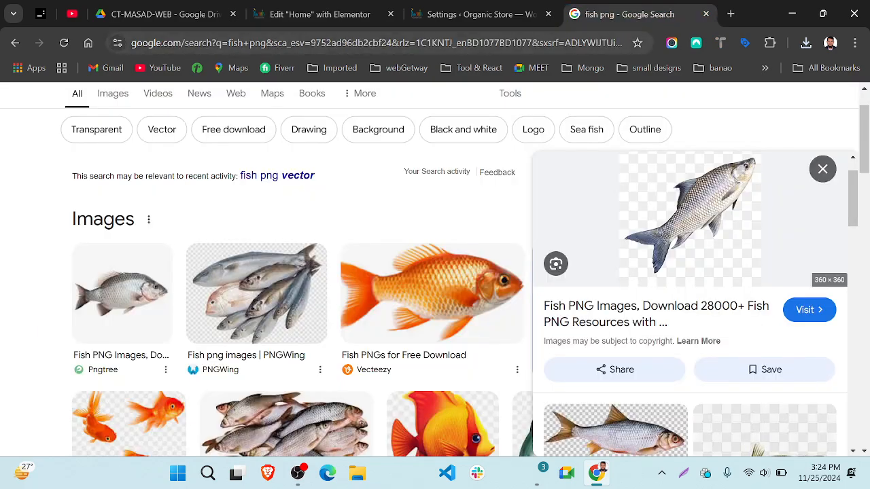
key(ctrl+l)
text(bg rem)
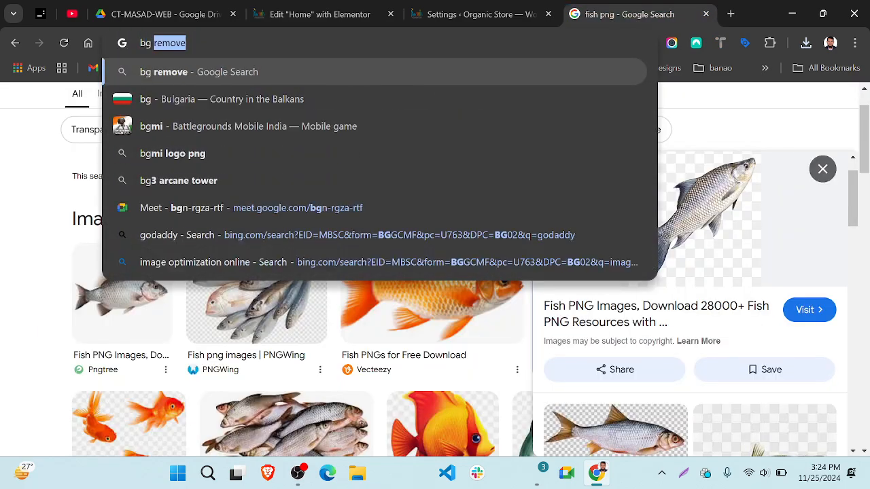
key(Return)
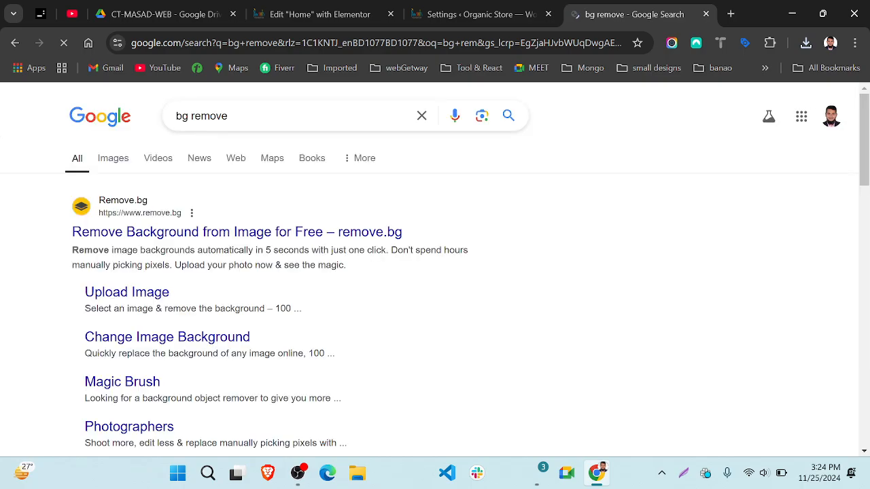
click(152, 235)
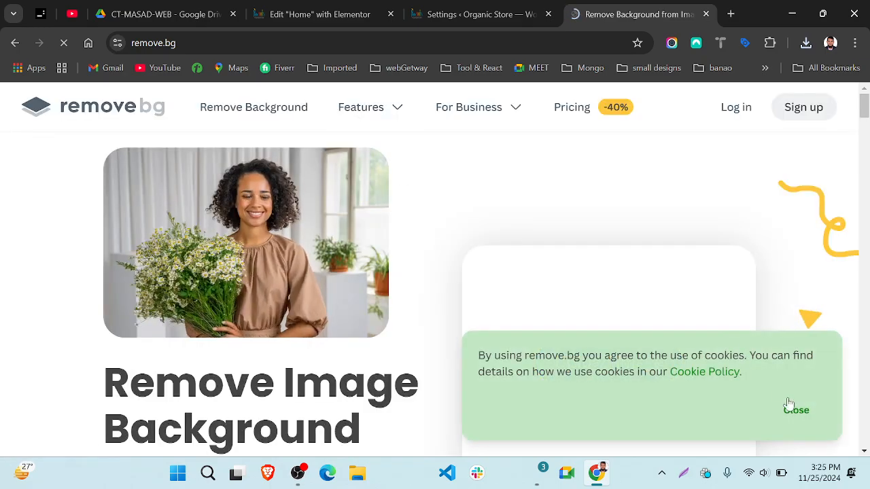
click(791, 408)
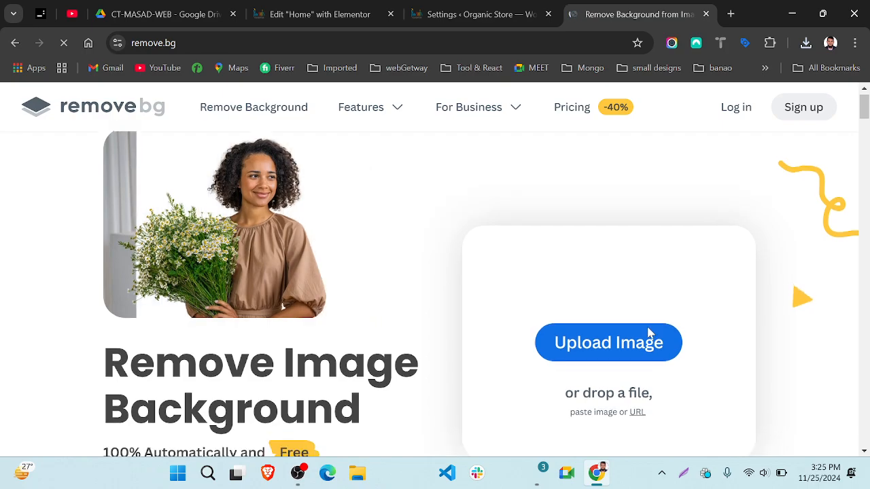
Step: Upload the pngtree-rohu-carp fish PNG from the Downloads folder to remove.bg for background removal
scroll(649, 333, down, 1)
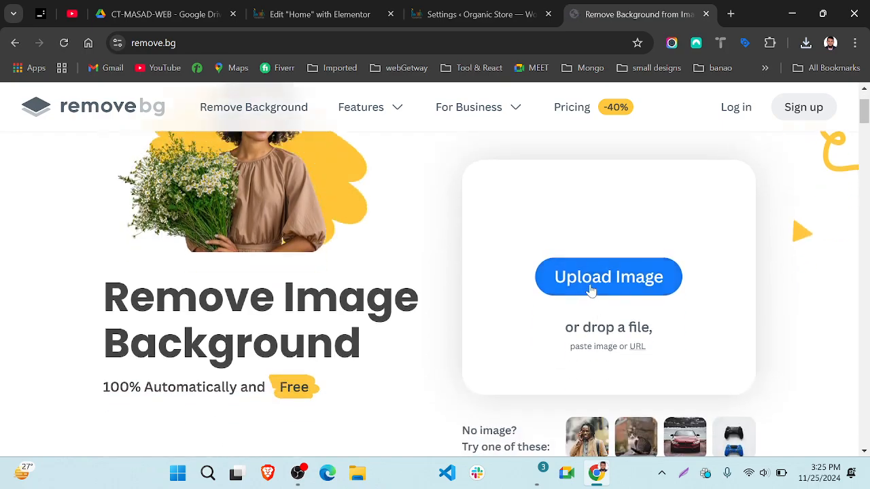
scroll(590, 291, up, 2)
scroll(591, 291, down, 1)
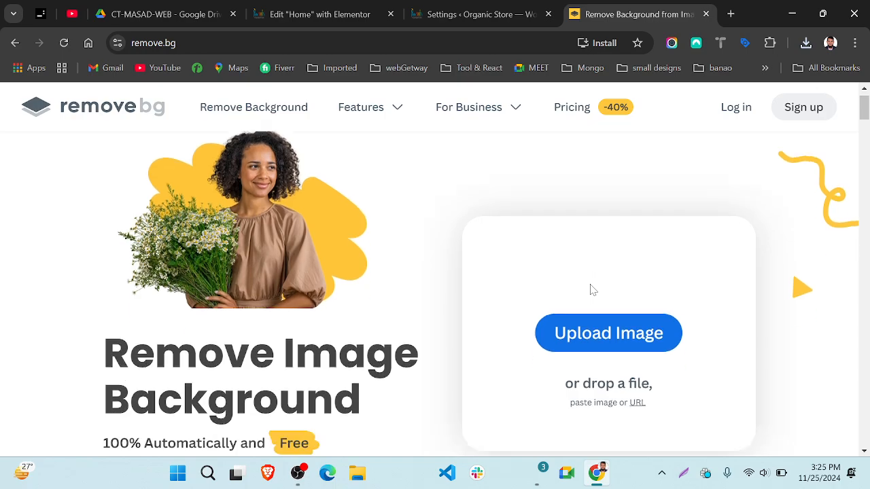
click(590, 291)
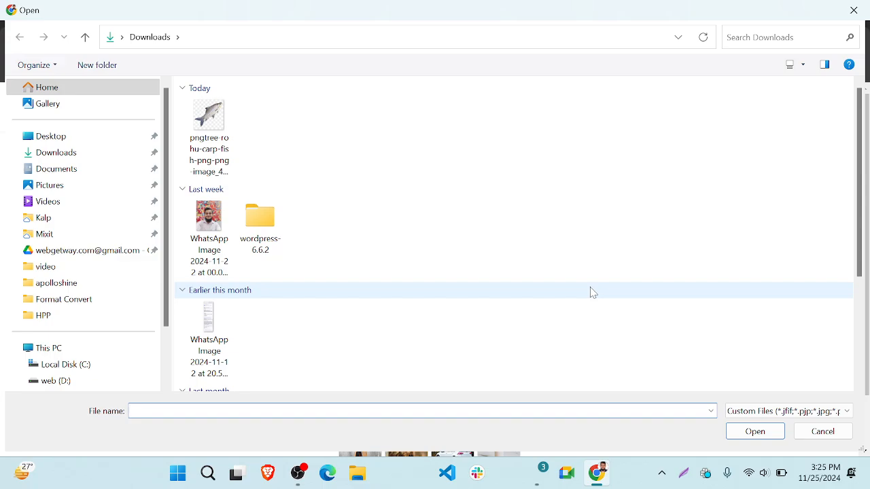
double_click(207, 120)
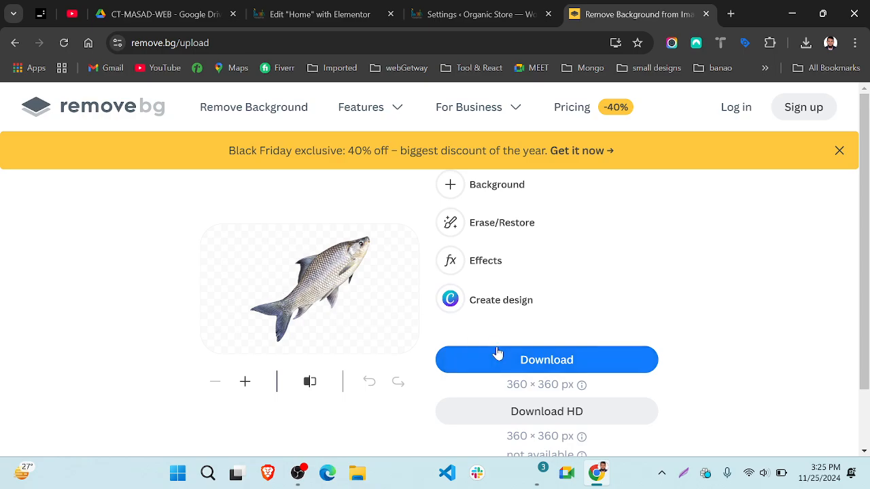
Step: Download the background-free fish to the Downloads folder, adding "-22" to the file name so it ends in removebg-preview-22.png
click(518, 359)
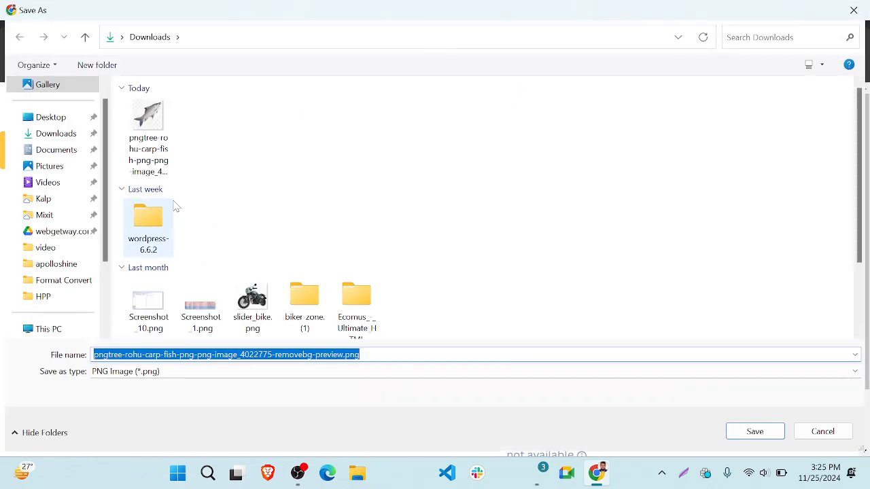
click(55, 134)
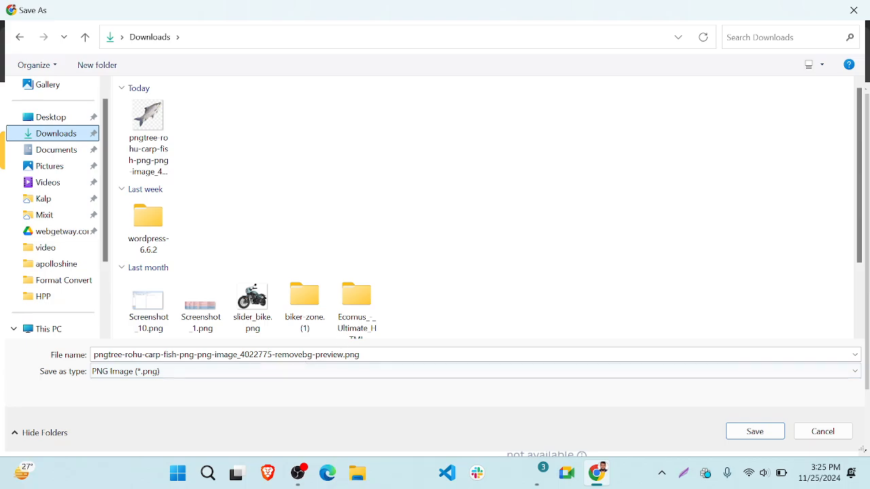
click(343, 354)
click(344, 354)
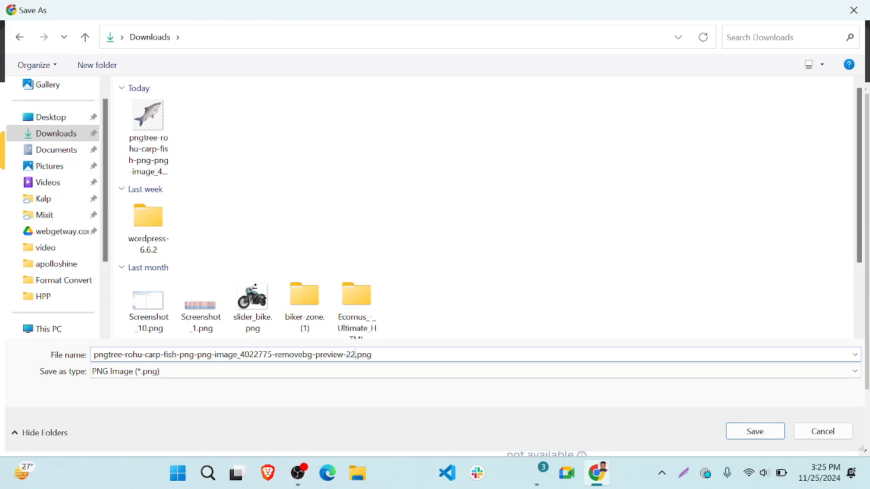
click(747, 432)
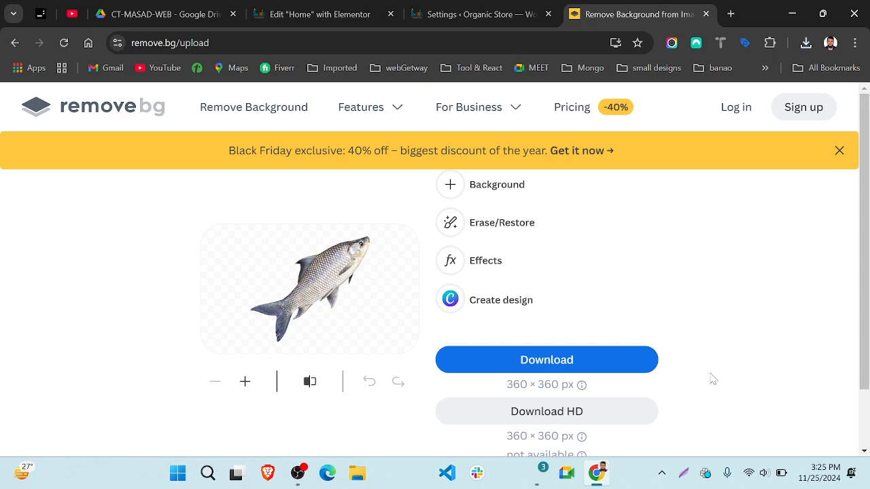
Step: Download the background-free fish again under its default removebg-preview.png name and return to the Elementor tab
click(543, 366)
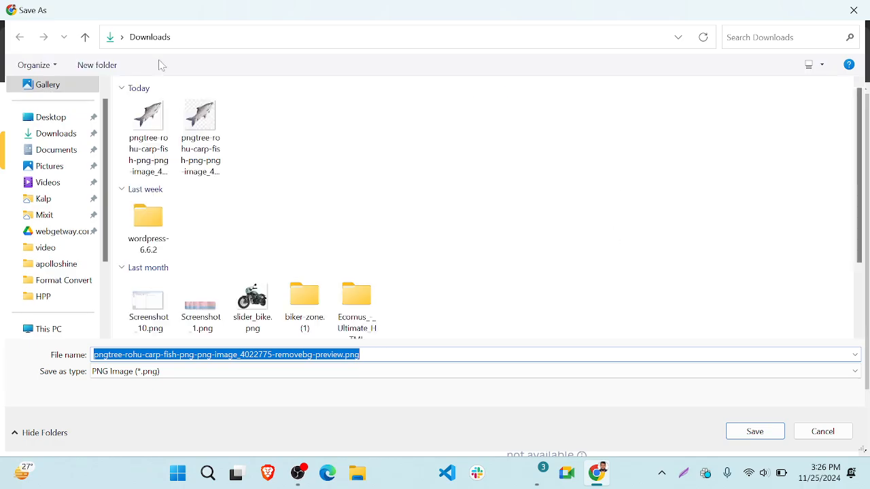
click(781, 438)
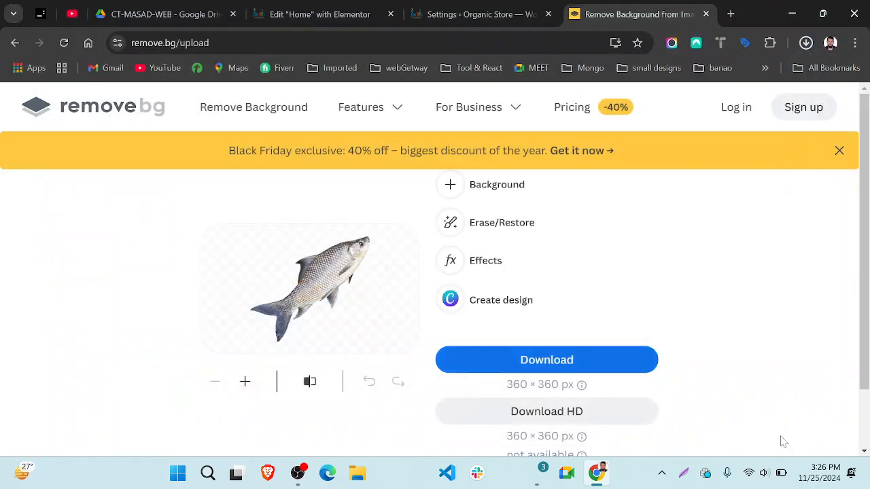
click(358, 8)
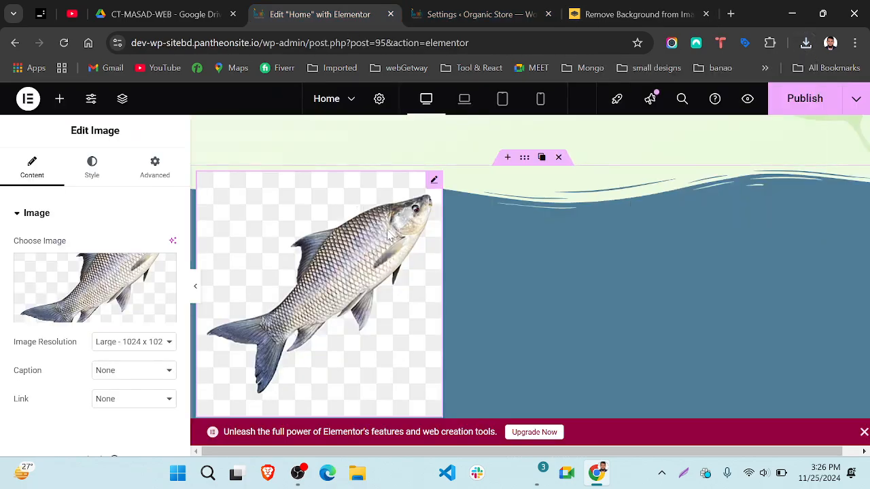
Step: Replace the Image widget's picture by uploading the background-free pngtree-rohu-carp fish removebg-preview.png from the Downloads folder
click(85, 288)
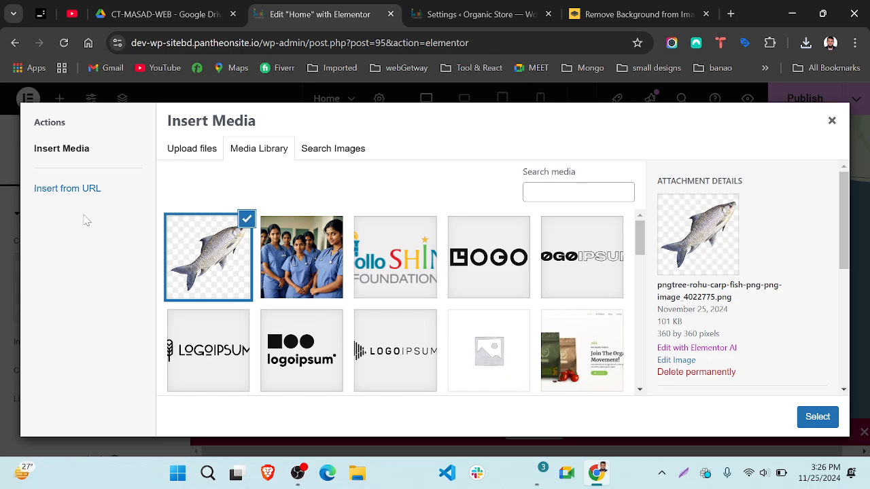
click(205, 150)
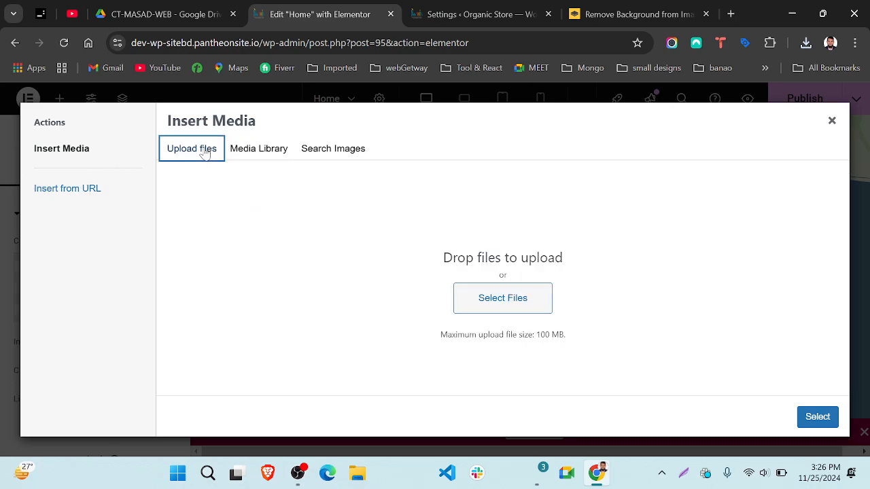
click(527, 303)
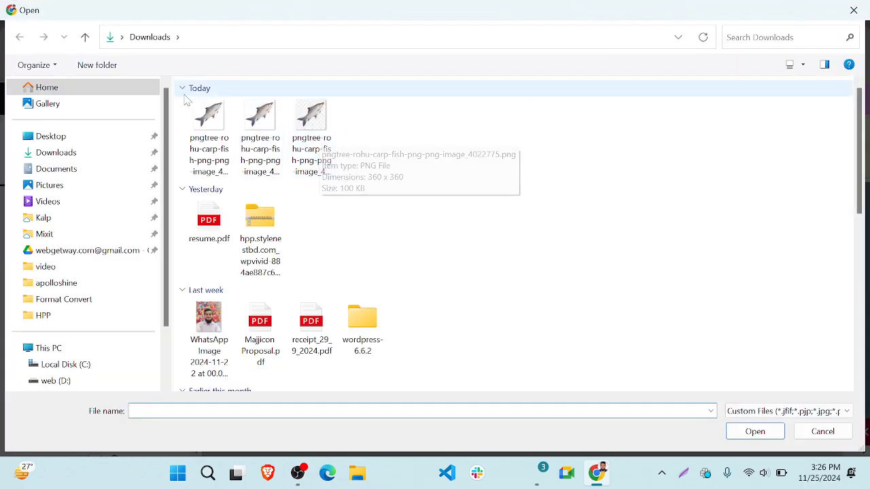
double_click(209, 133)
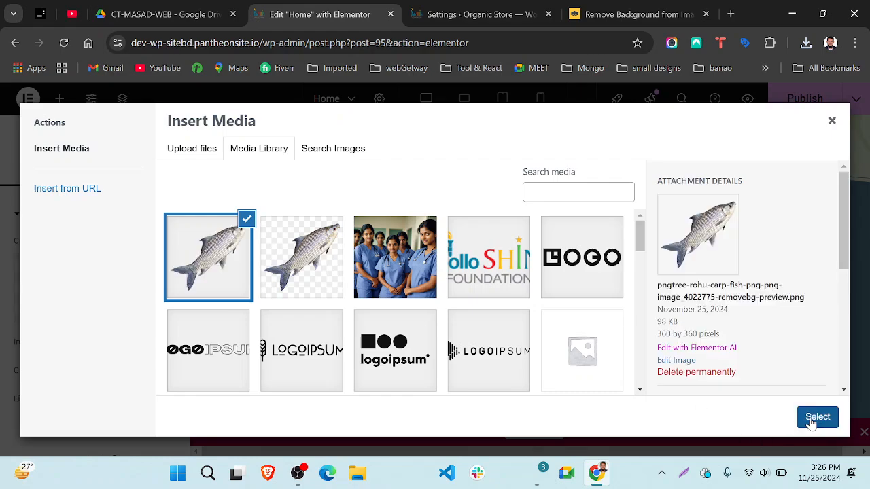
click(818, 417)
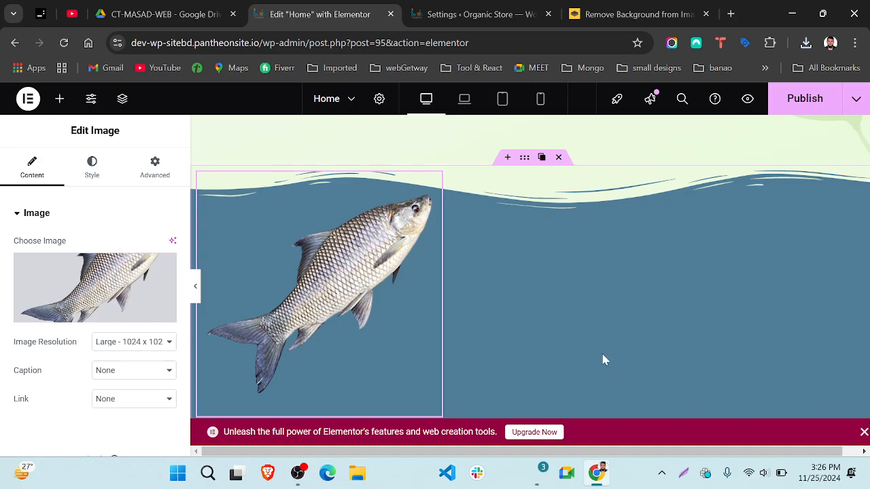
scroll(605, 360, up, 1)
scroll(604, 359, down, 1)
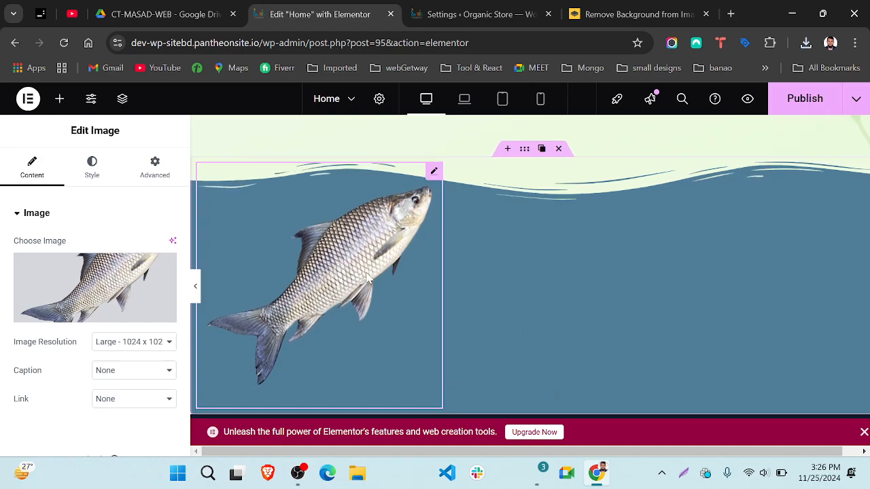
Step: Try the Thumbnail - 150 x 150 resolution on the fish image, then return it to Large - 1024 x 1024
click(114, 347)
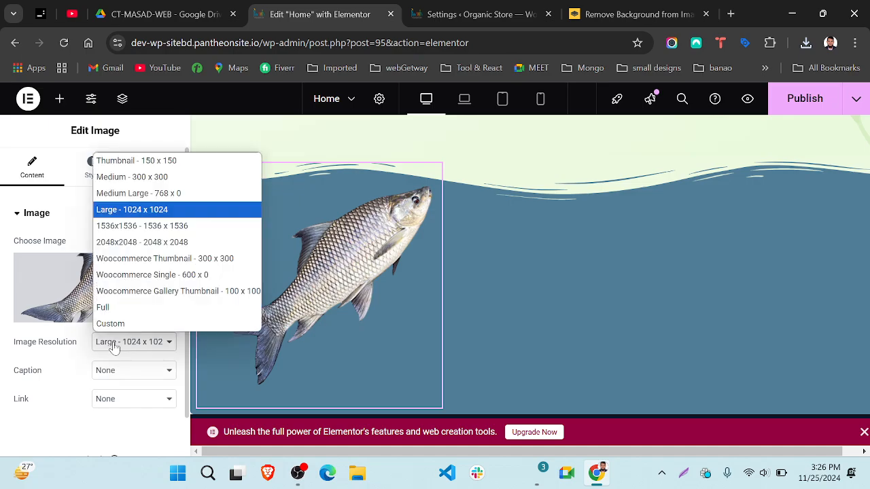
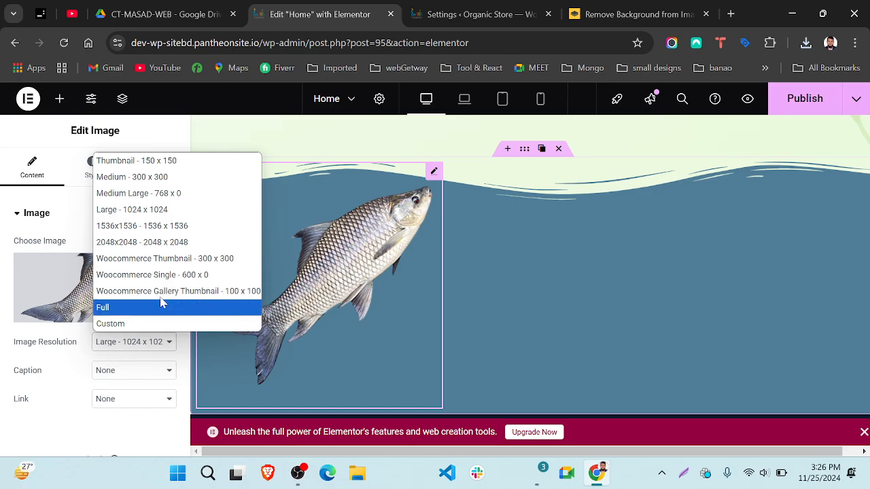
click(163, 167)
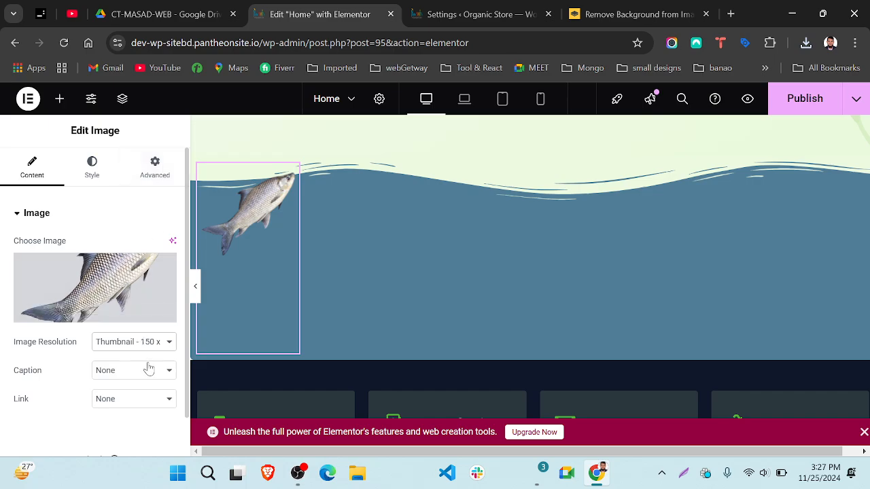
click(120, 280)
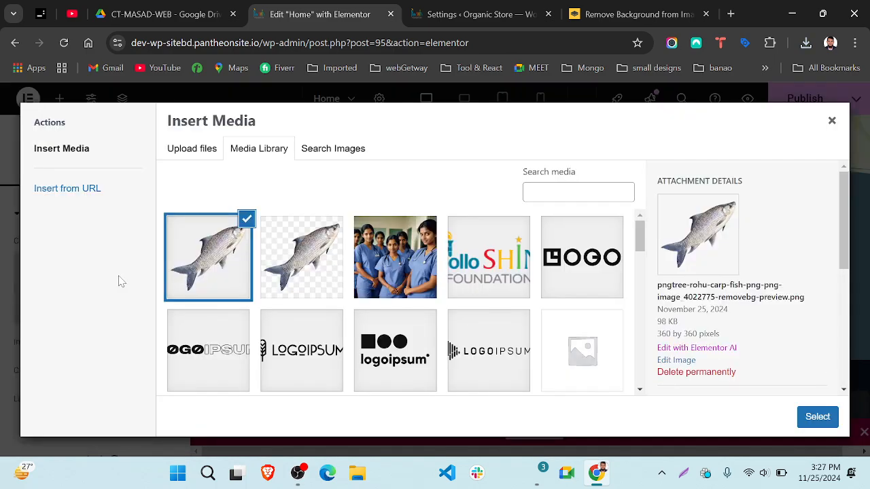
click(831, 121)
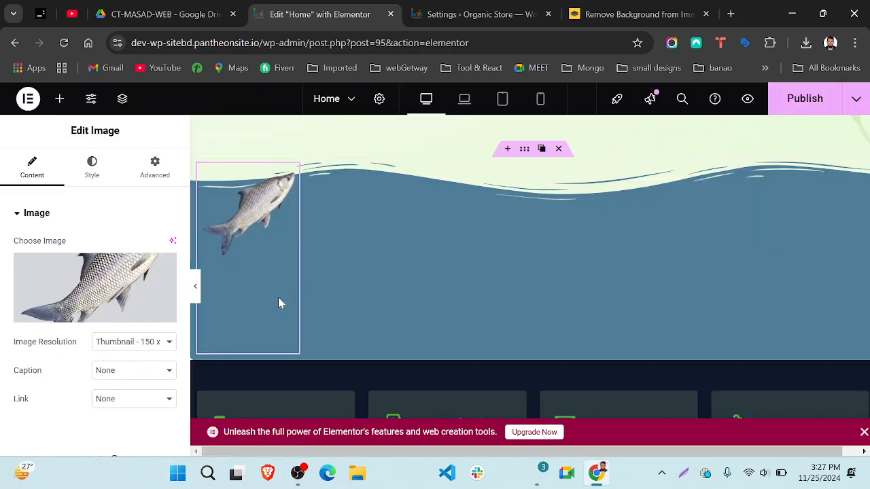
click(129, 343)
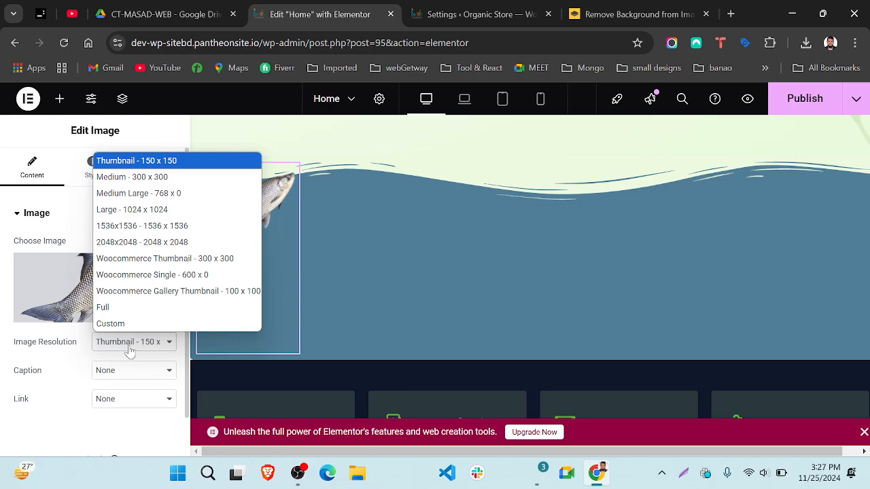
click(188, 209)
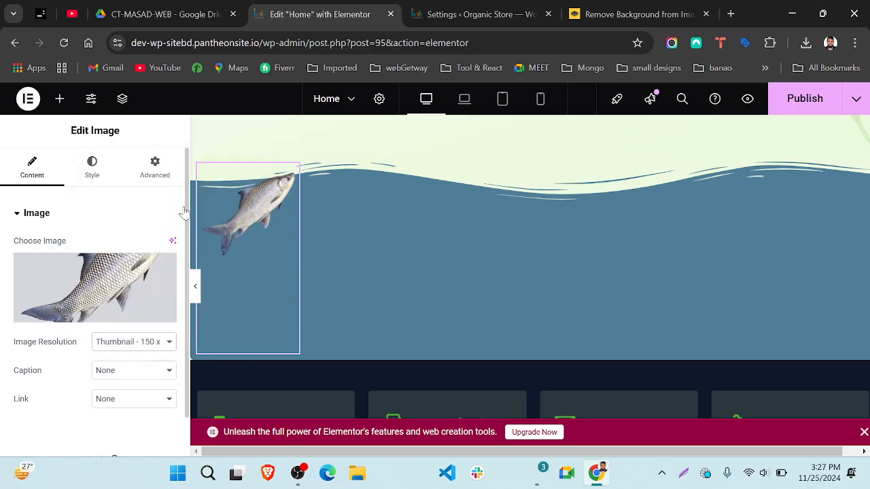
Step: Set the fish image's resolution to Full and look over its caption and resolution options
drag(124, 327, 127, 343)
click(129, 347)
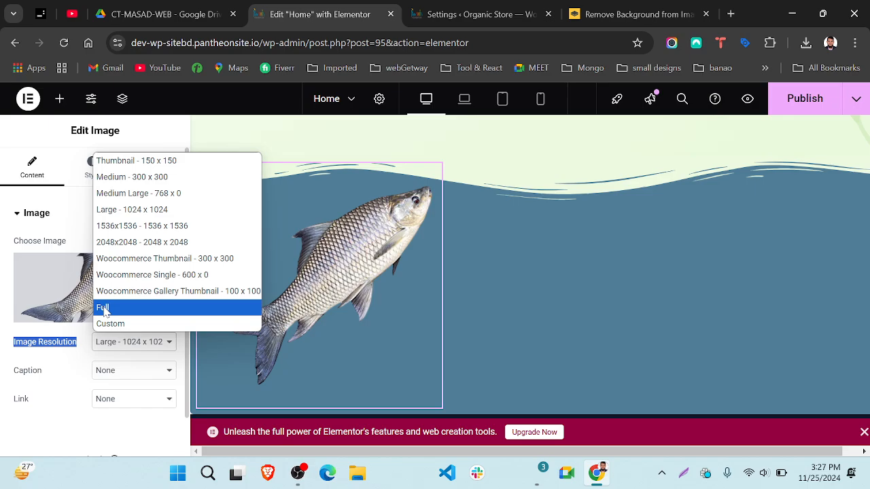
click(104, 309)
click(107, 341)
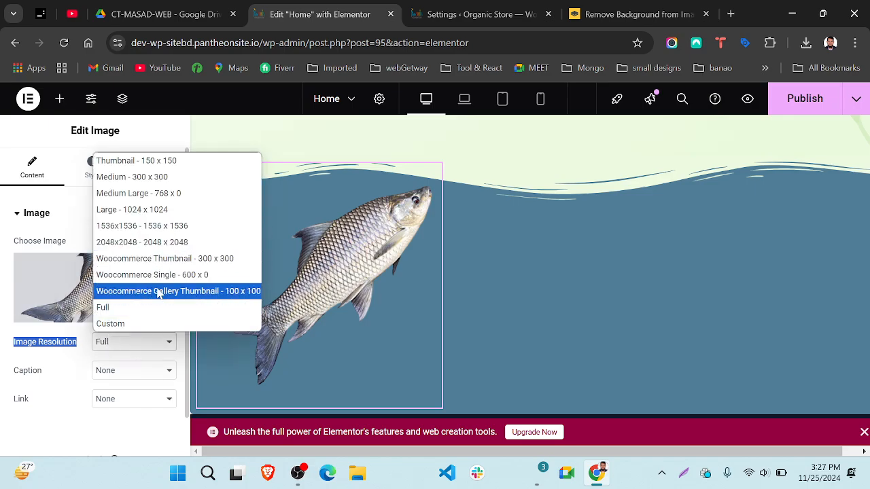
click(72, 369)
click(103, 372)
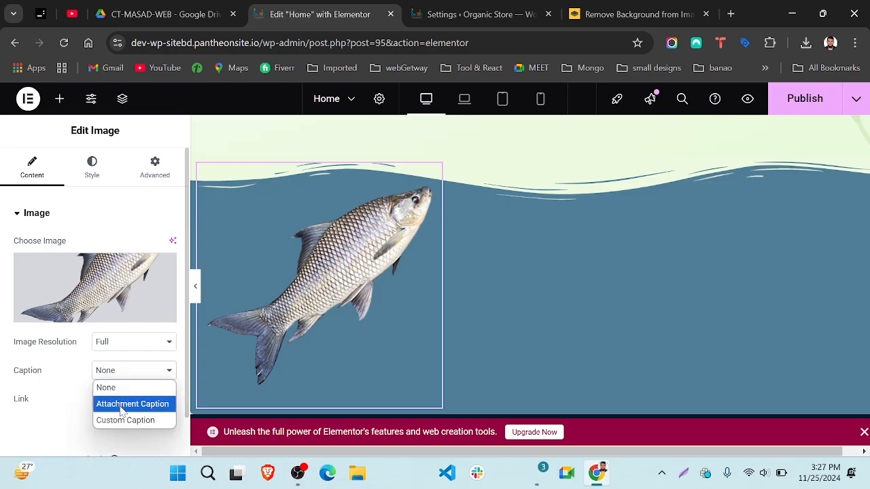
click(31, 374)
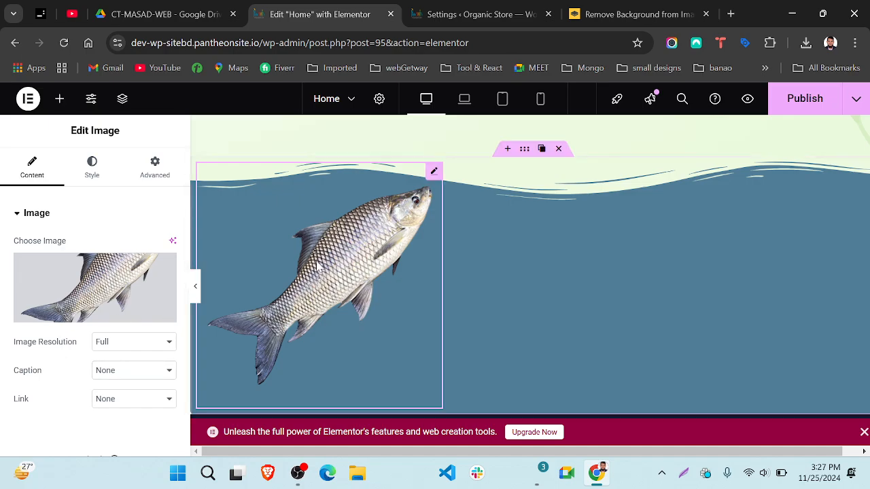
click(112, 345)
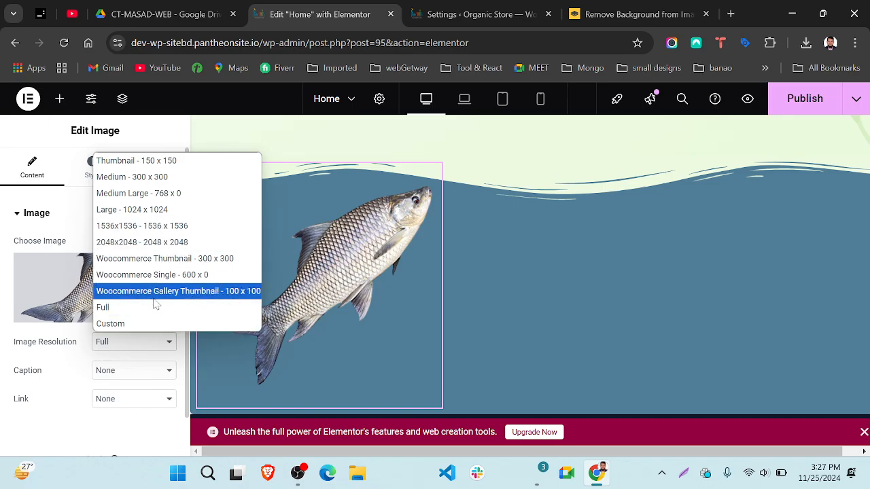
click(54, 359)
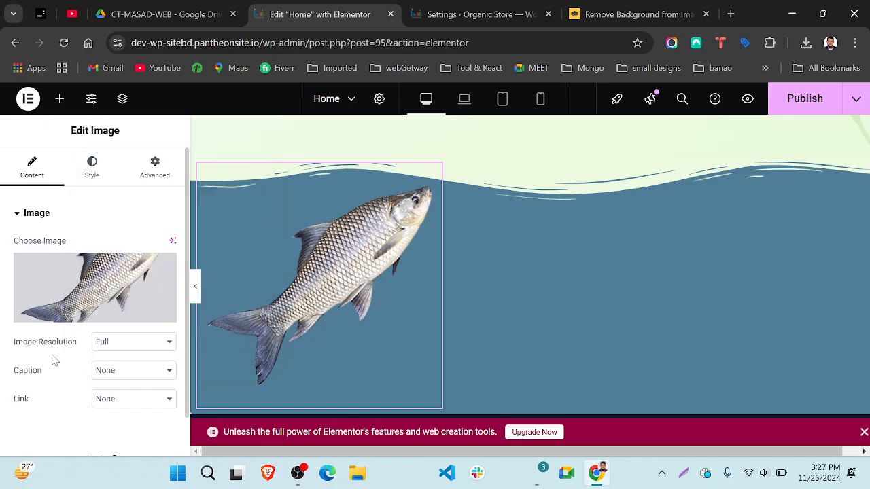
Step: Try a 100% width on the fish image, then switch the width unit to pixels and set it to 500 px
click(93, 167)
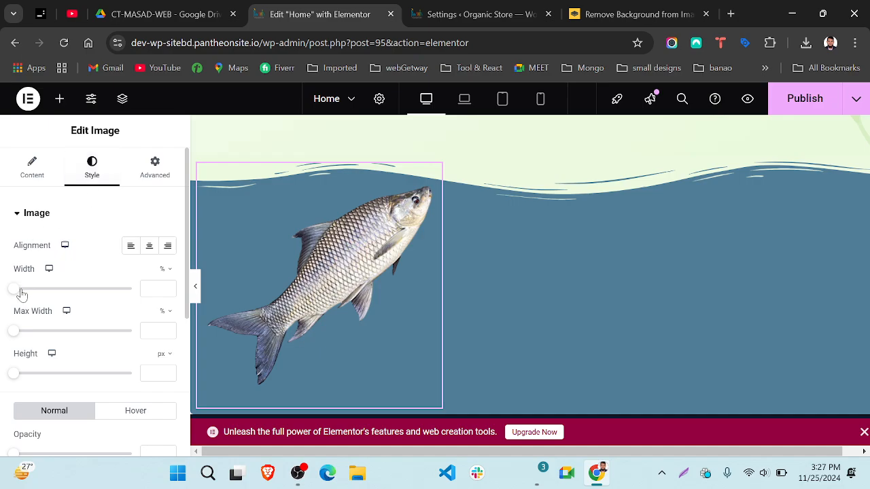
drag(15, 294, 131, 289)
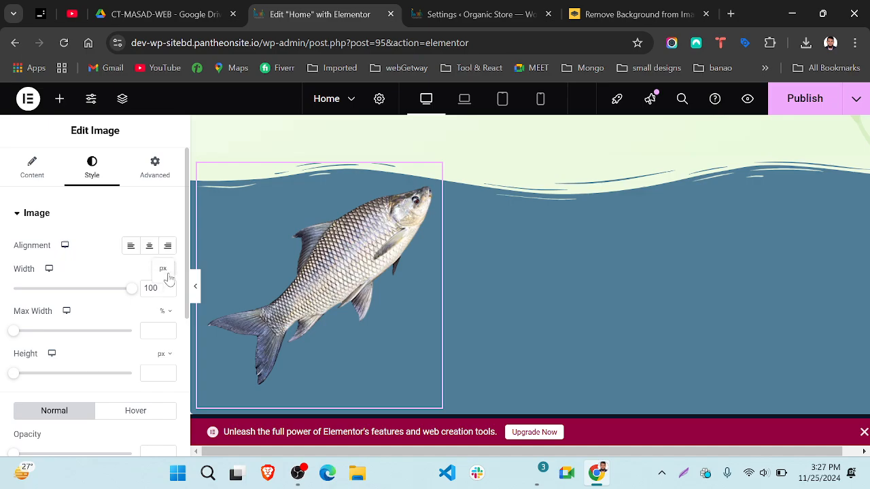
click(163, 270)
double_click(154, 289)
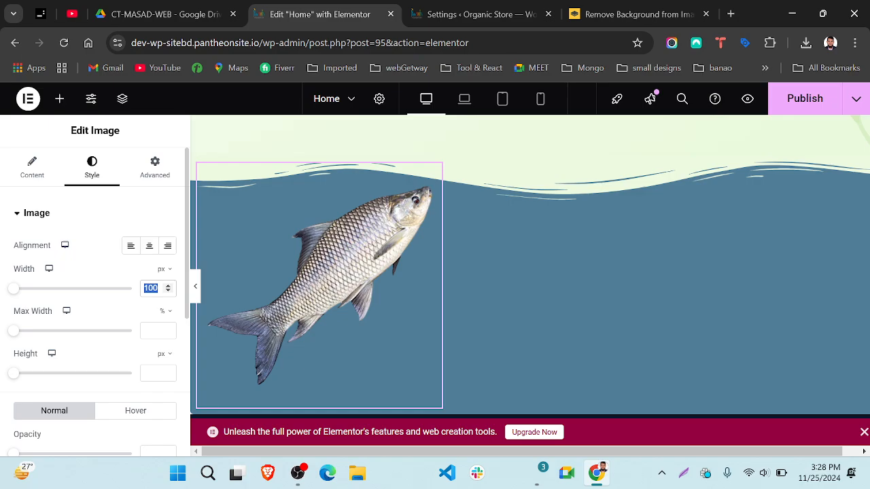
text(500)
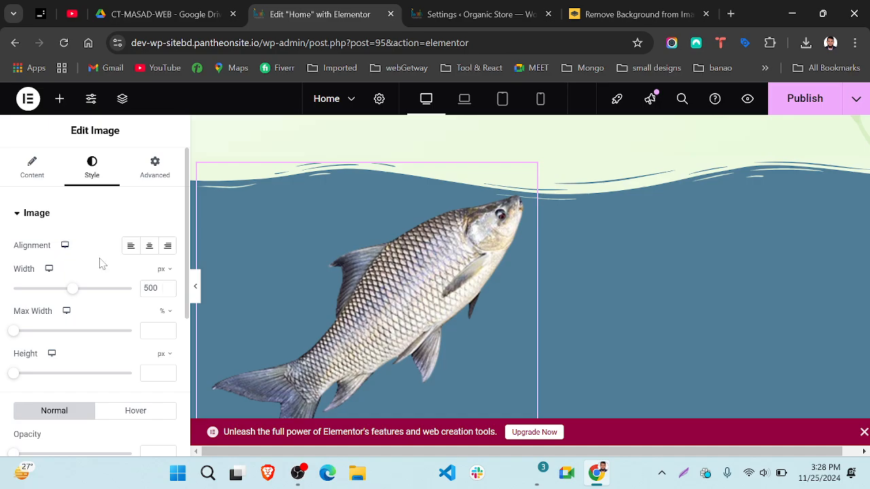
Step: Enlarge the fish image's width to about 862 px and inspect the enlarged picture from head to tail
click(157, 289)
drag(71, 290, 115, 295)
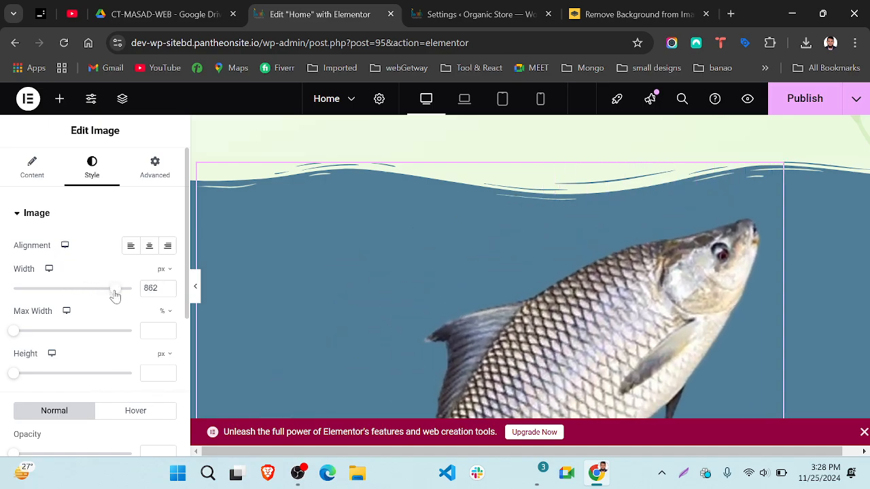
scroll(388, 317, down, 4)
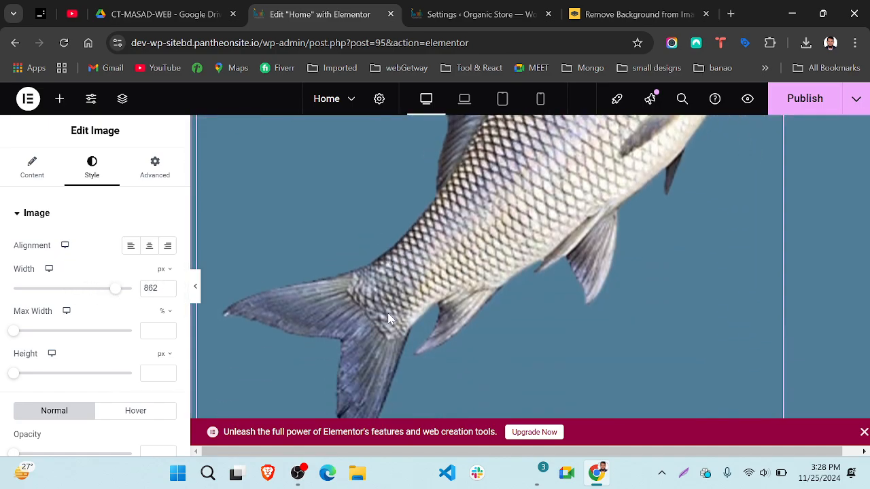
scroll(388, 317, up, 4)
scroll(388, 318, down, 3)
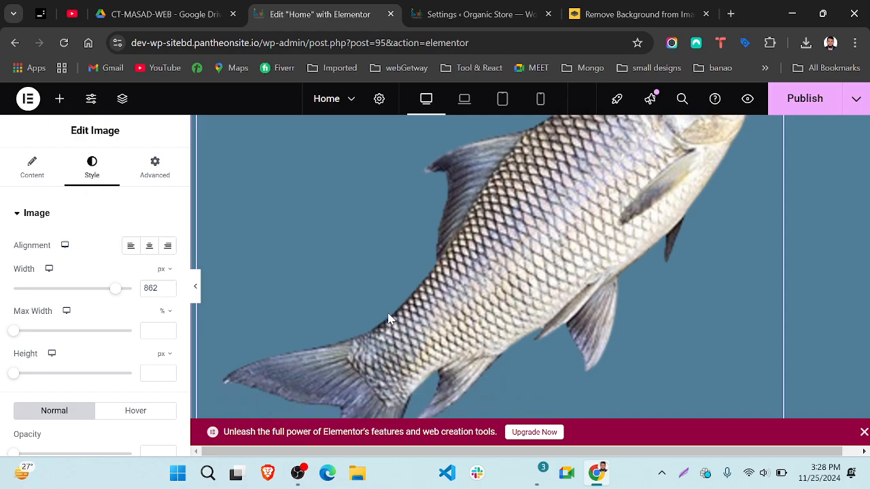
right_click(388, 316)
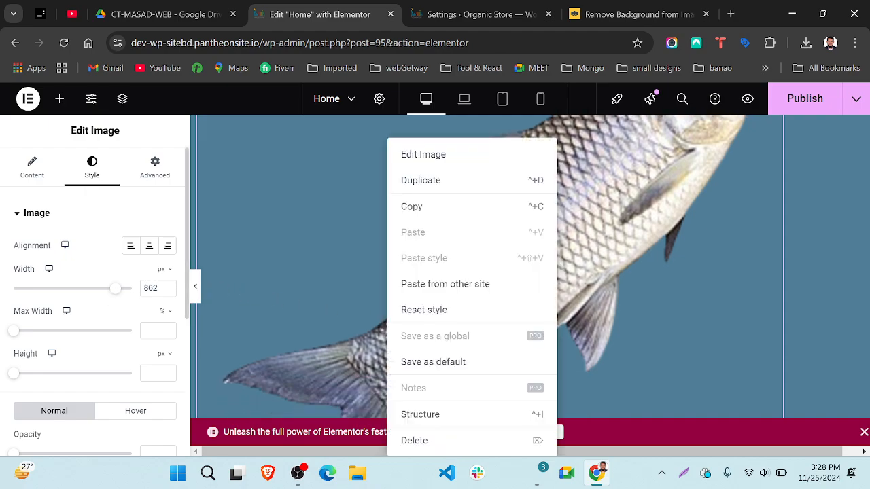
click(638, 313)
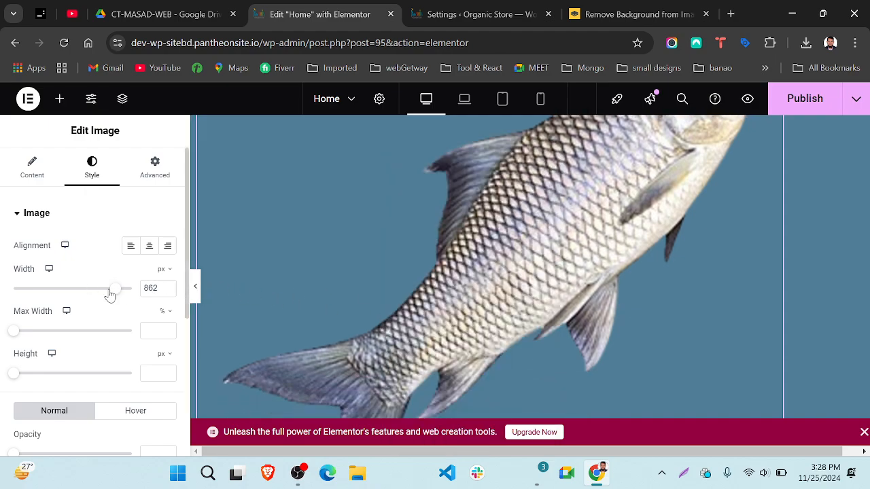
Step: Reduce the fish image's width to about 231 px and set its height to about 176 px
drag(91, 293, 63, 289)
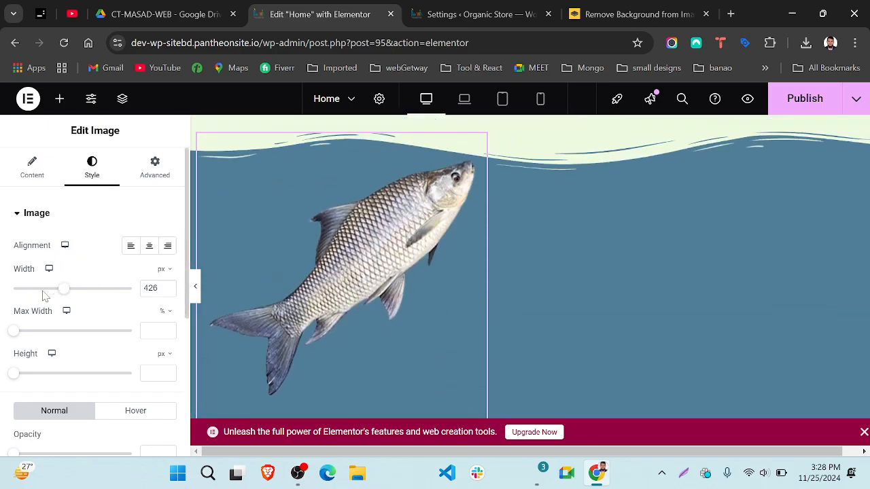
drag(62, 289, 41, 296)
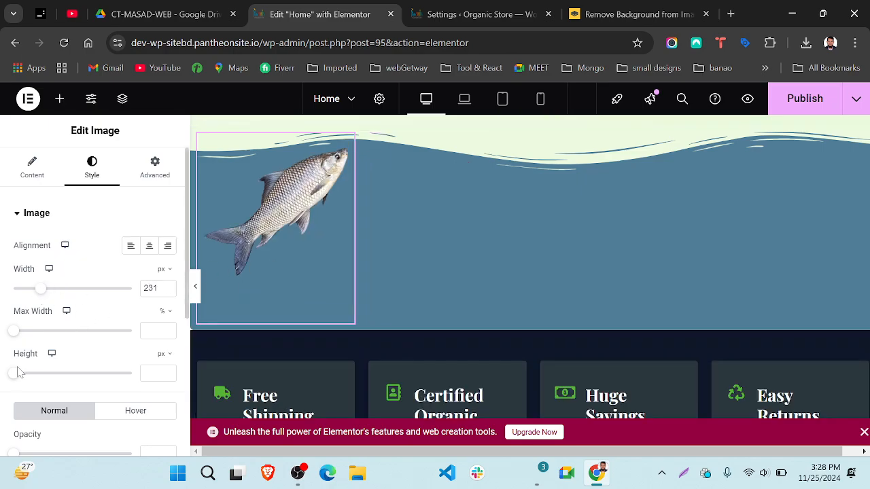
drag(15, 374, 57, 375)
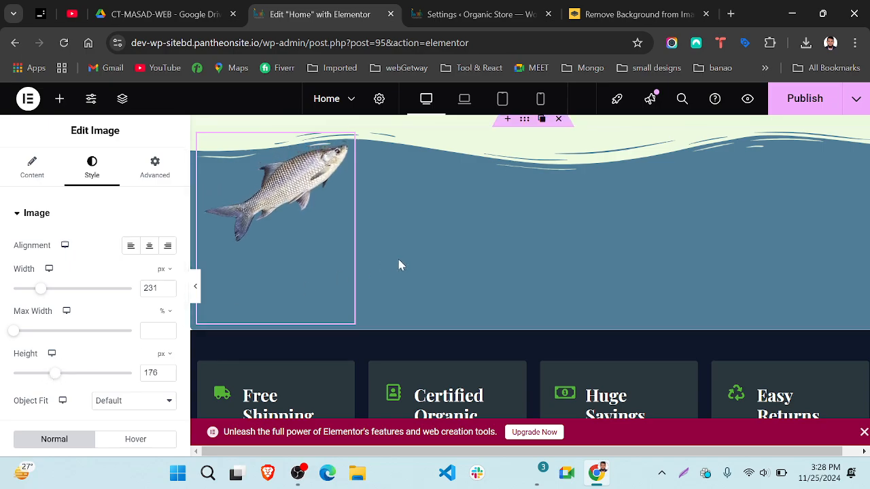
Step: Vertically center the items of the wave-divider container by setting its Align Items option to Center
scroll(398, 264, up, 1)
scroll(398, 259, down, 1)
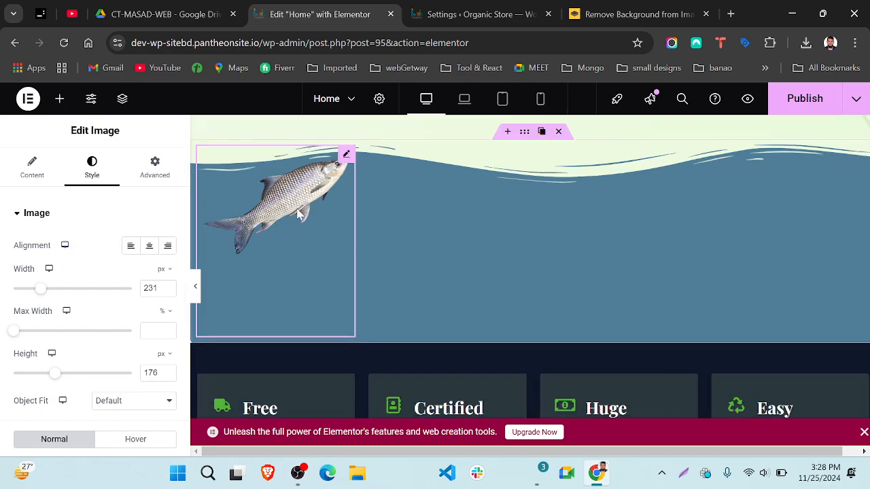
scroll(557, 167, up, 1)
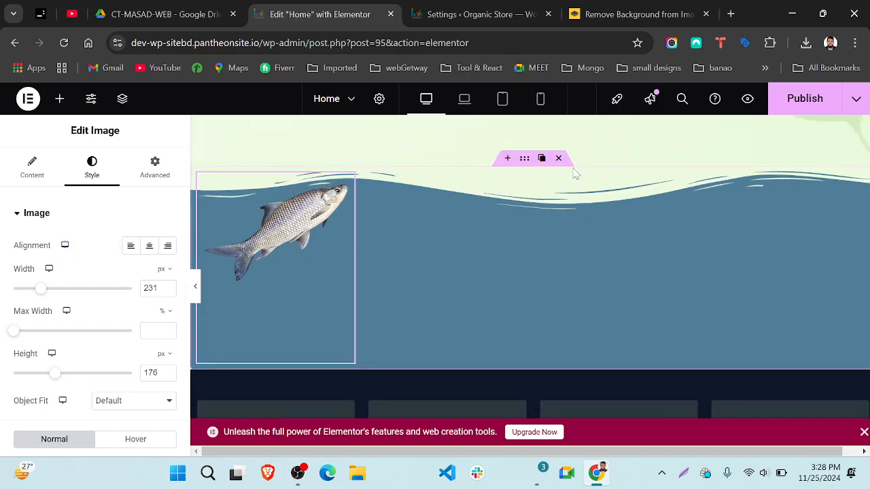
click(524, 159)
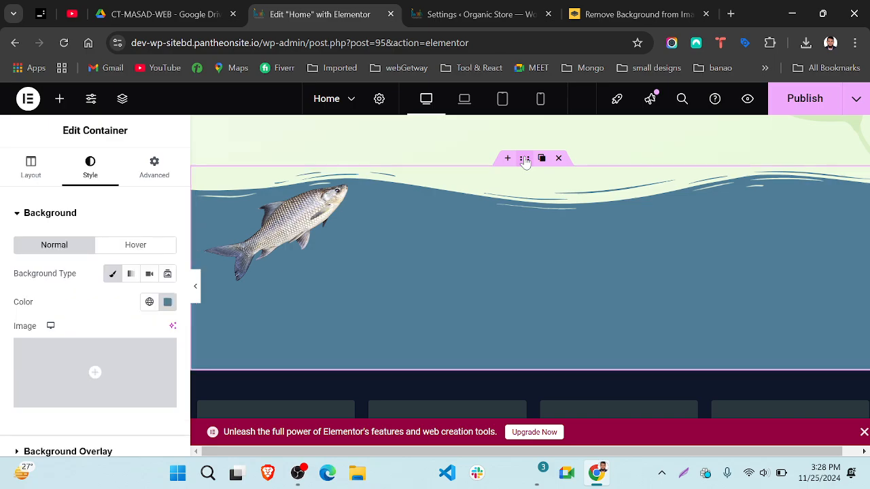
click(32, 176)
scroll(58, 364, down, 5)
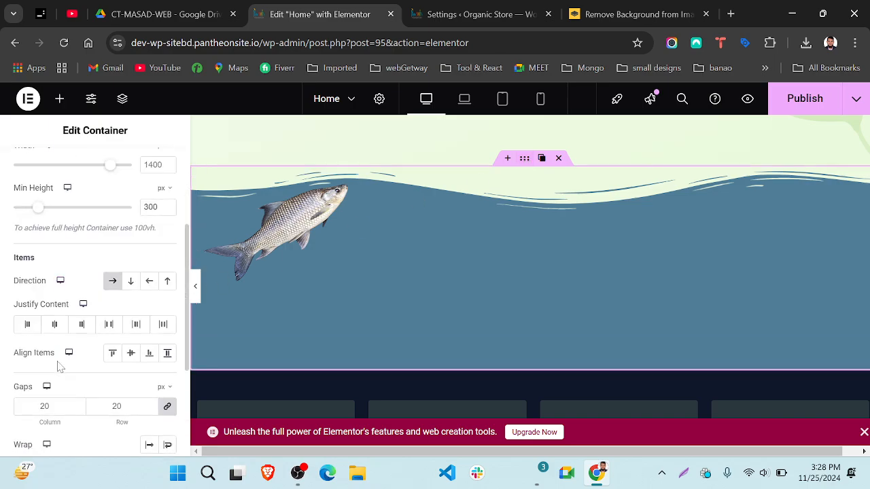
scroll(82, 326, down, 1)
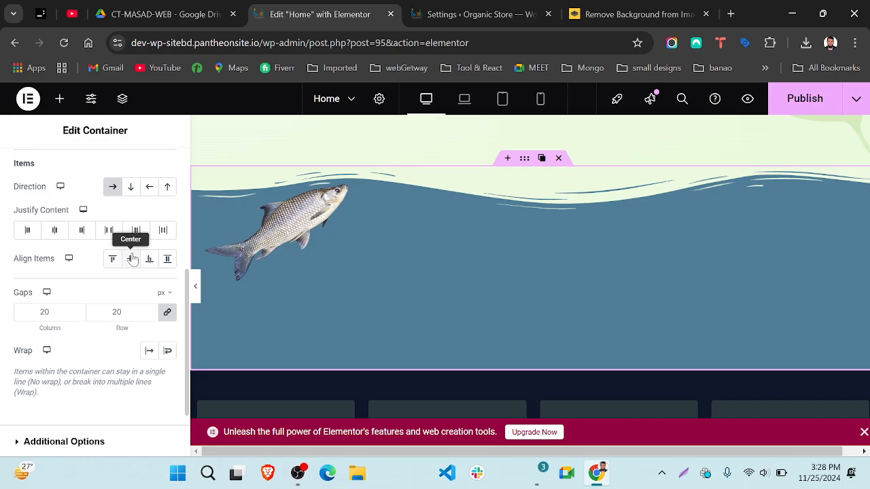
click(131, 259)
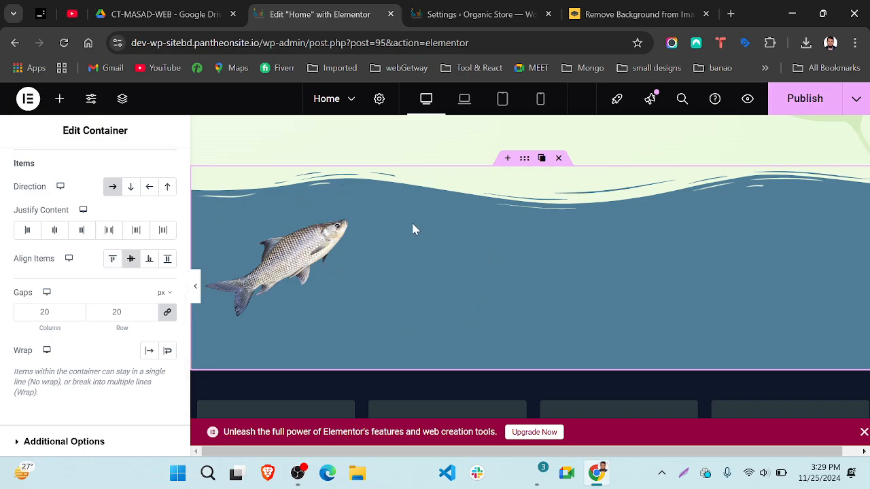
scroll(406, 246, up, 1)
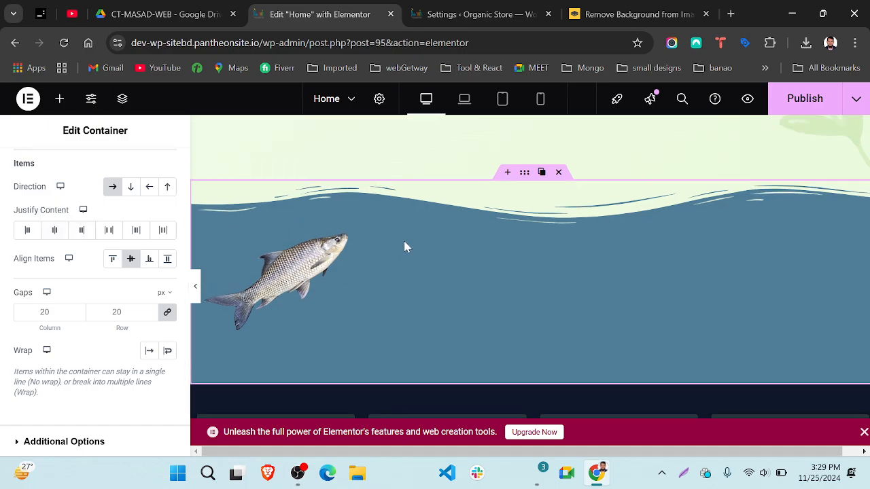
Step: Compare the Fill, Cover, Contain and Scale Down object fits on the fish image, and settle on Cover
click(265, 290)
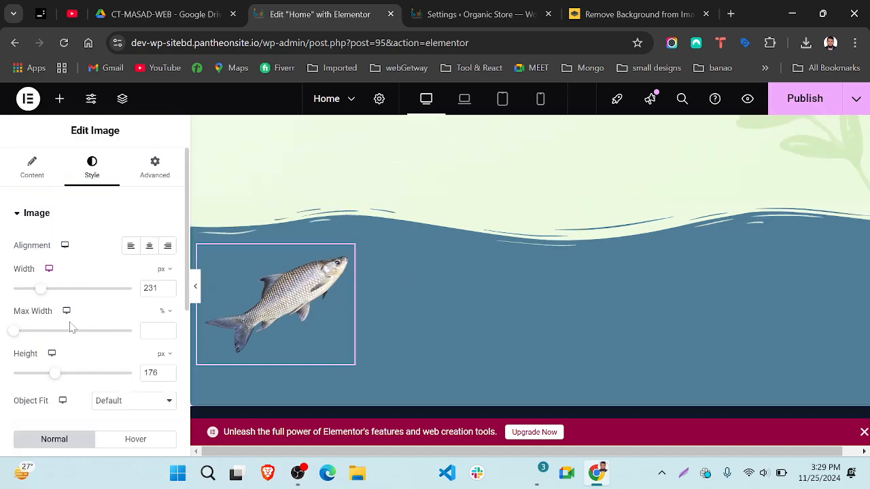
scroll(72, 330, down, 1)
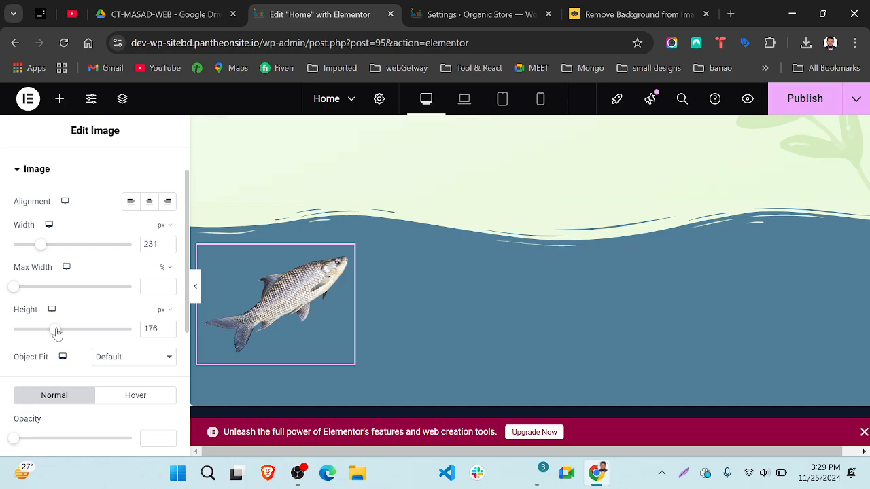
click(127, 363)
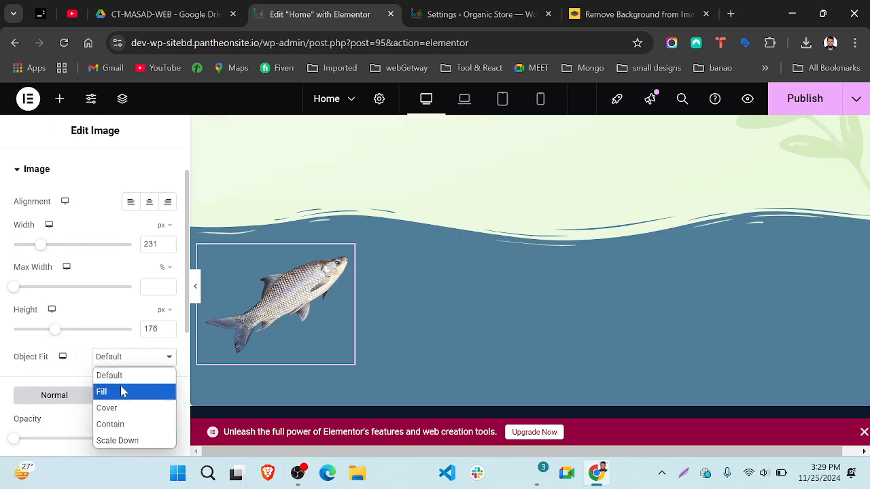
click(122, 393)
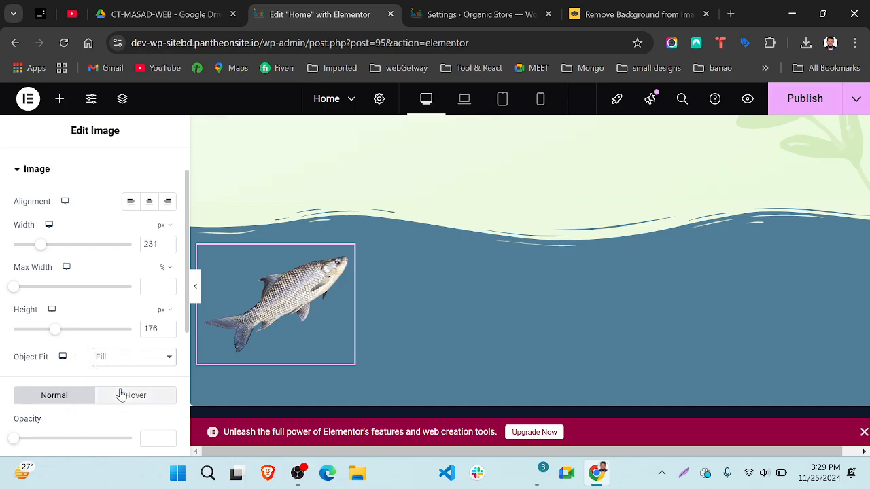
click(144, 360)
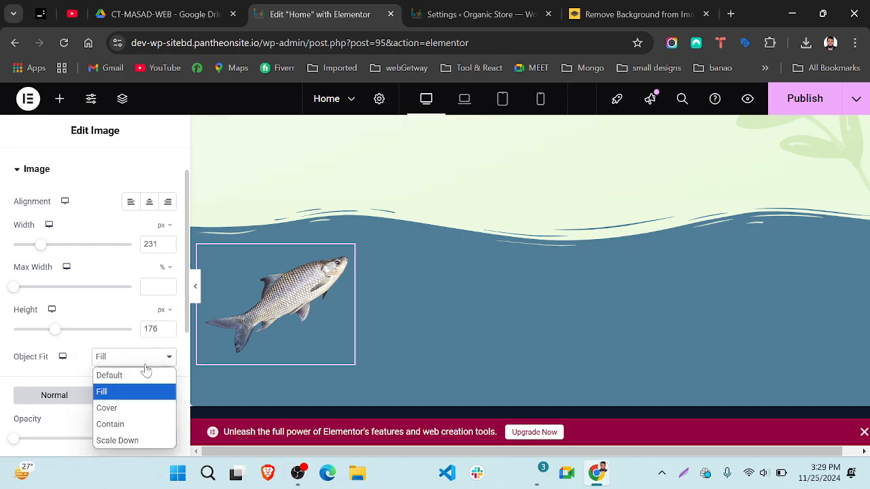
click(115, 408)
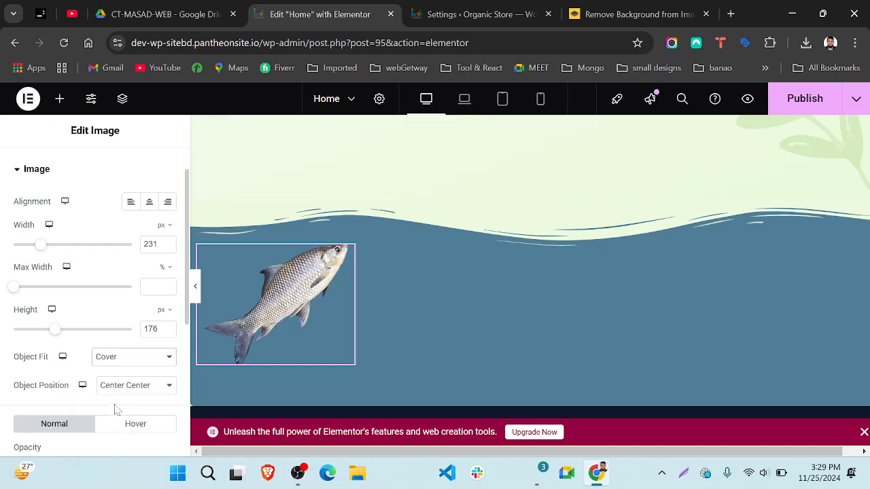
click(157, 360)
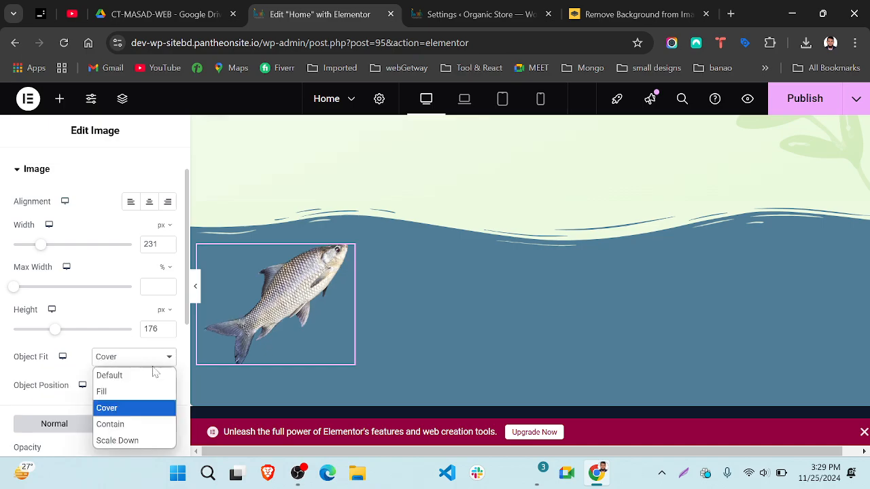
click(122, 425)
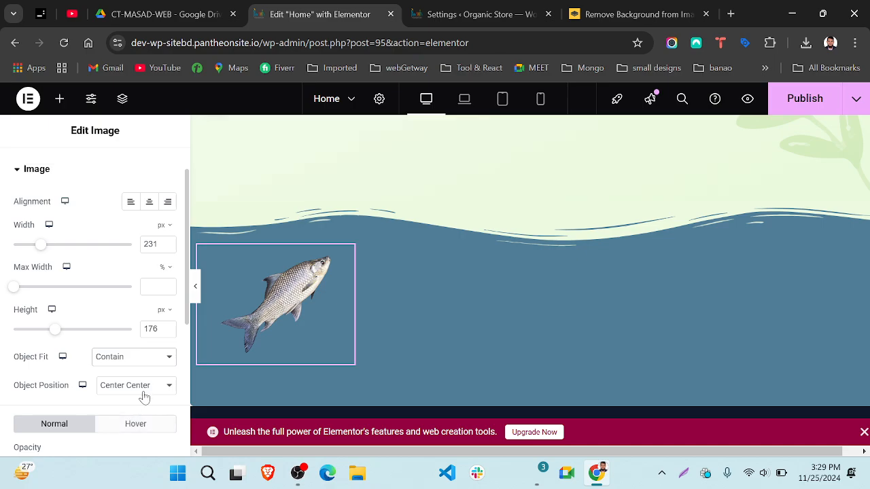
click(148, 358)
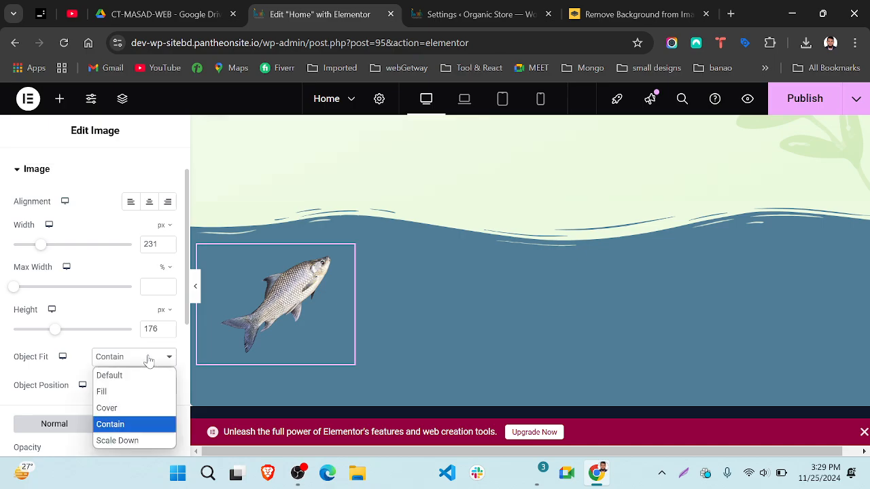
click(124, 440)
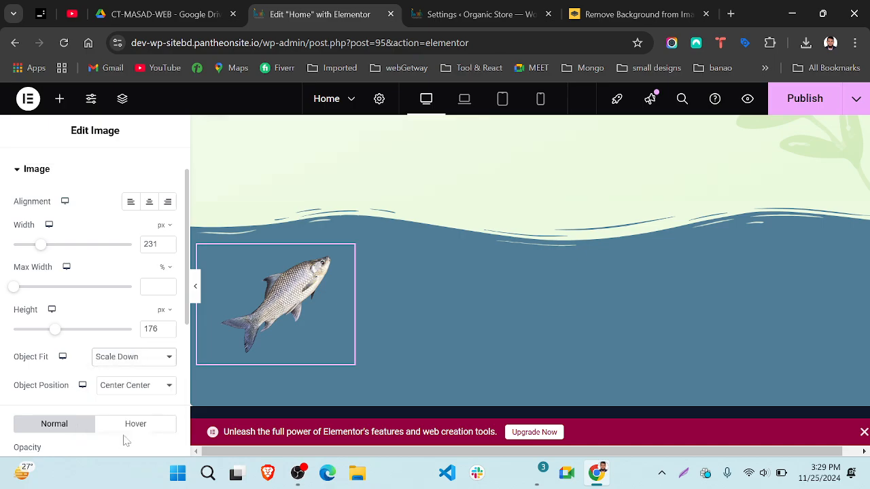
click(142, 360)
click(116, 410)
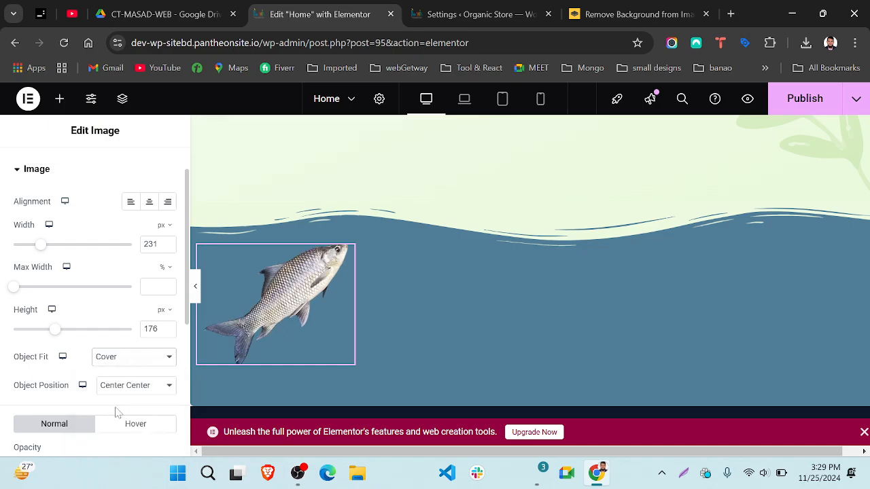
Step: Try the Bottom Left object position on the fish image, and return it to Center Center
click(128, 392)
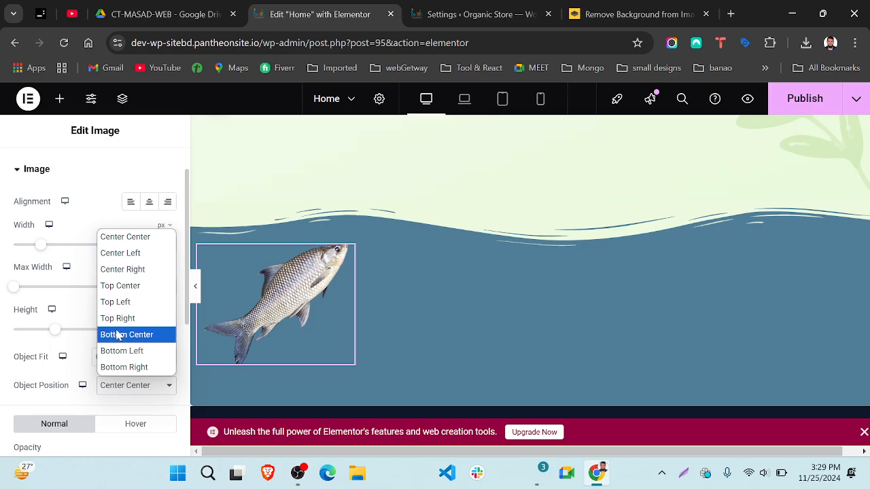
click(119, 351)
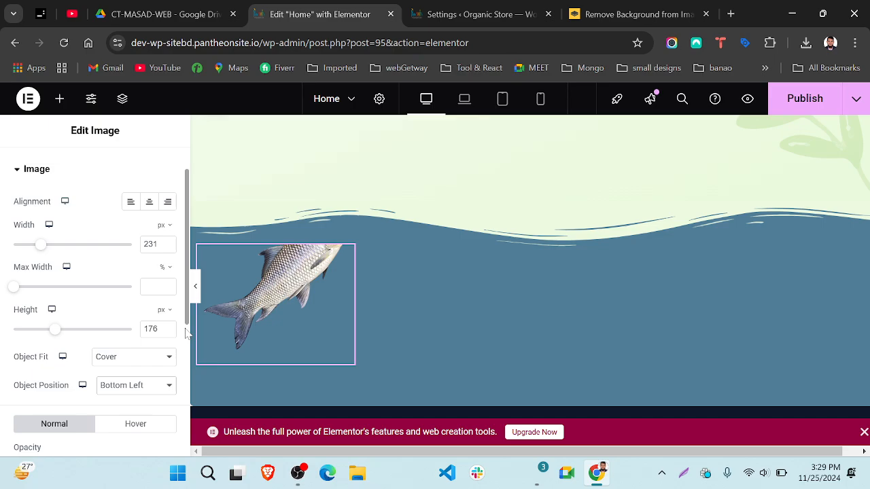
click(136, 360)
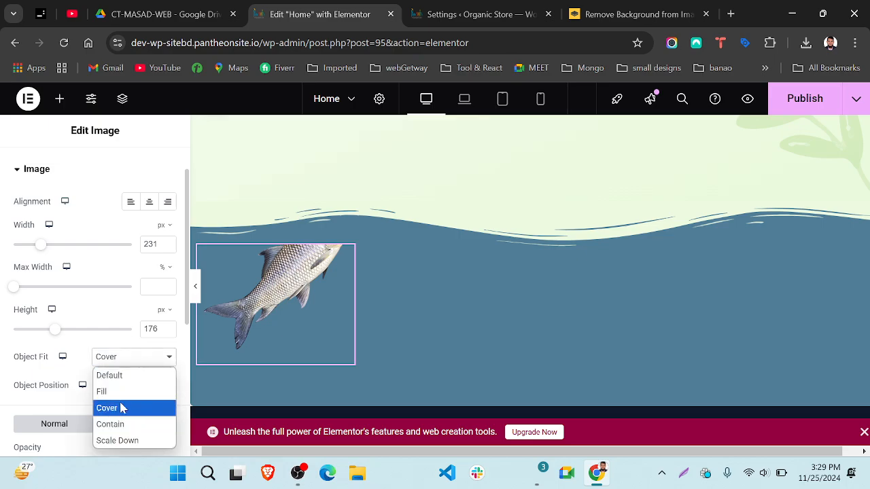
click(69, 378)
click(123, 378)
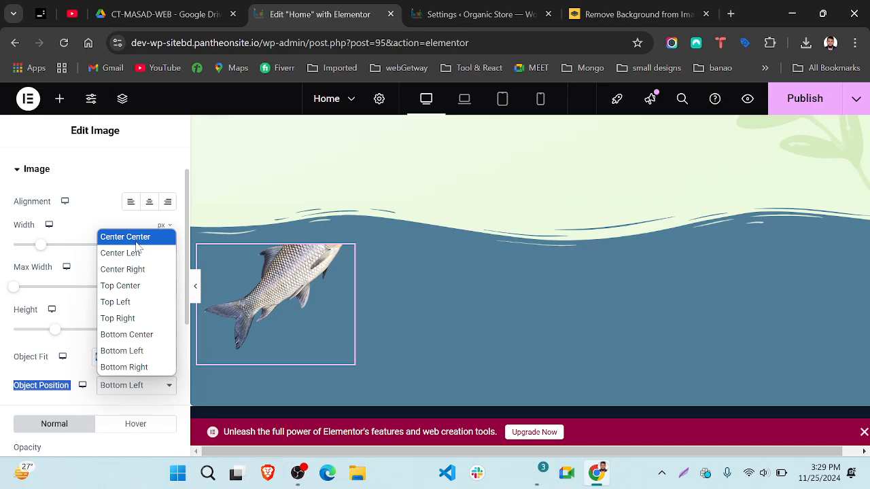
click(136, 241)
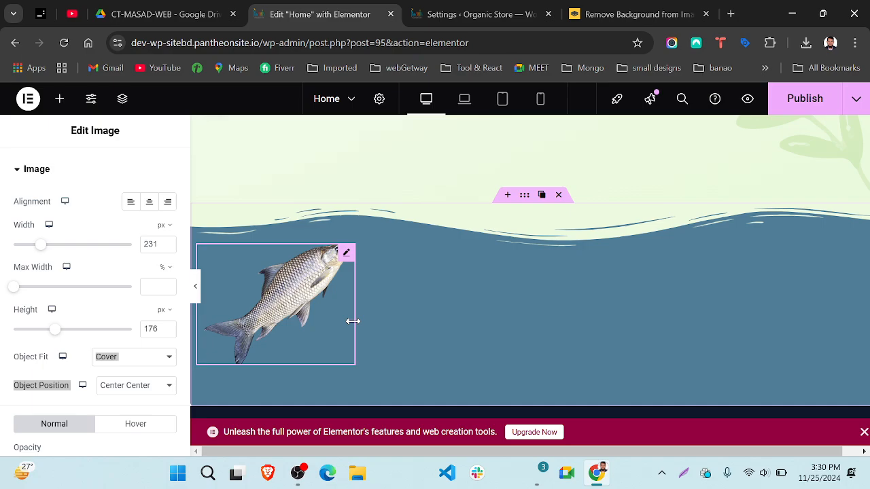
Step: Narrow the fish image widget slightly from its right edge and reselect the image for editing
drag(352, 321, 336, 347)
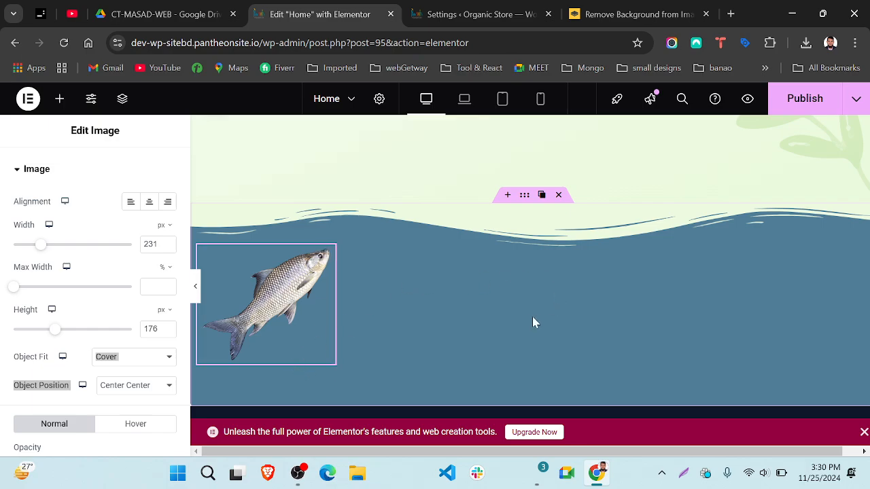
scroll(466, 360, up, 5)
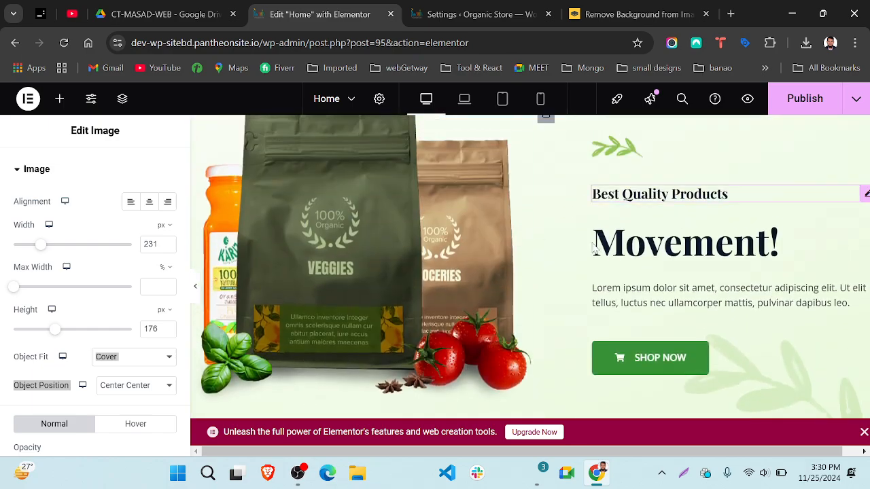
scroll(592, 249, down, 5)
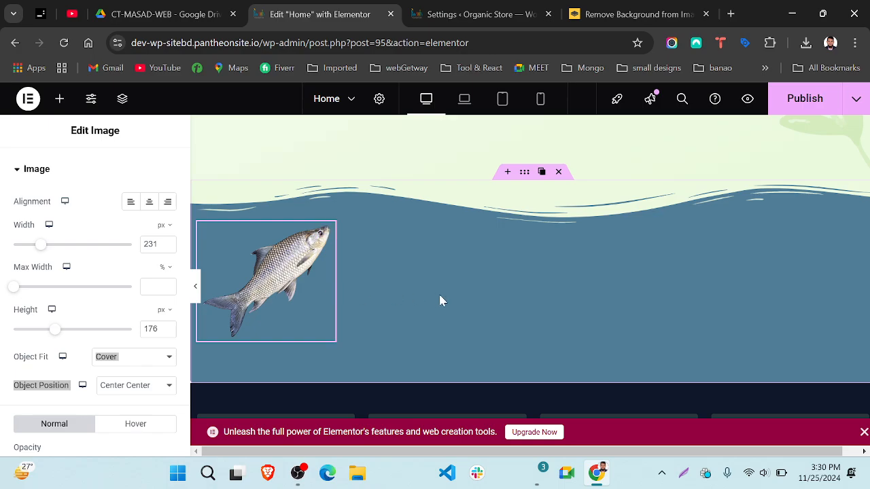
right_click(345, 292)
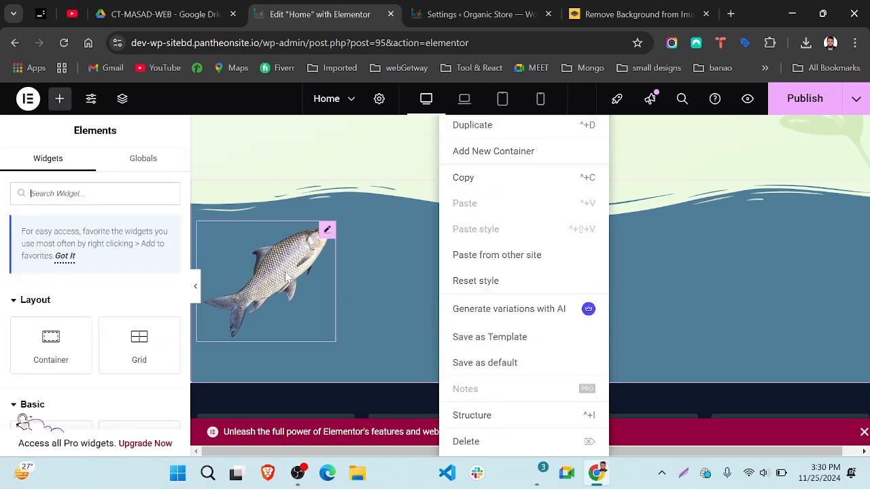
click(332, 300)
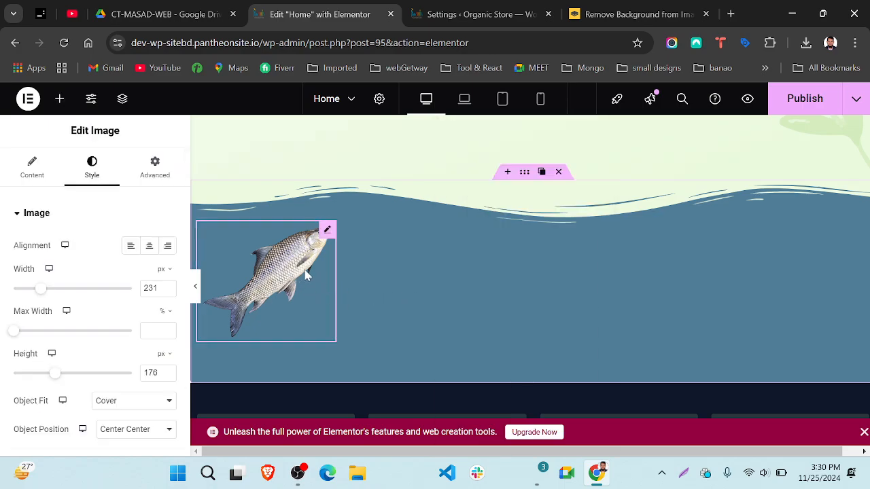
Step: Center the fish section container's content by setting Justify Content to Center
click(525, 179)
scroll(64, 326, down, 5)
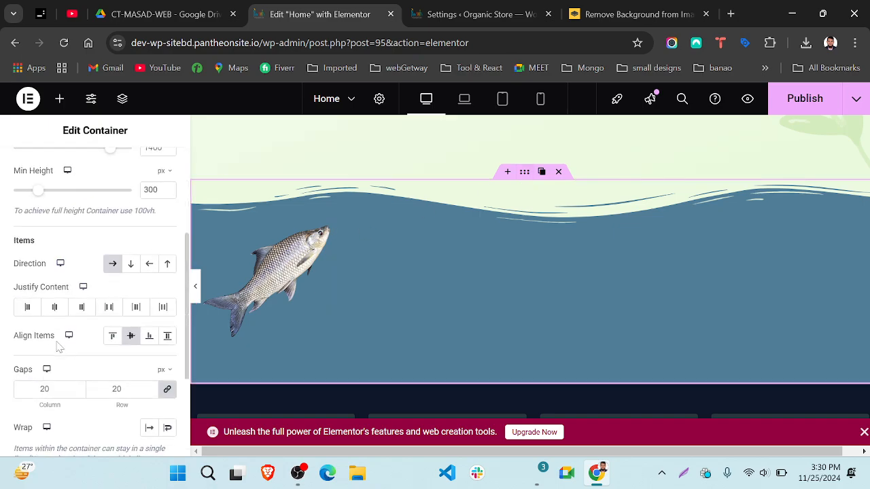
scroll(61, 324, down, 2)
click(46, 309)
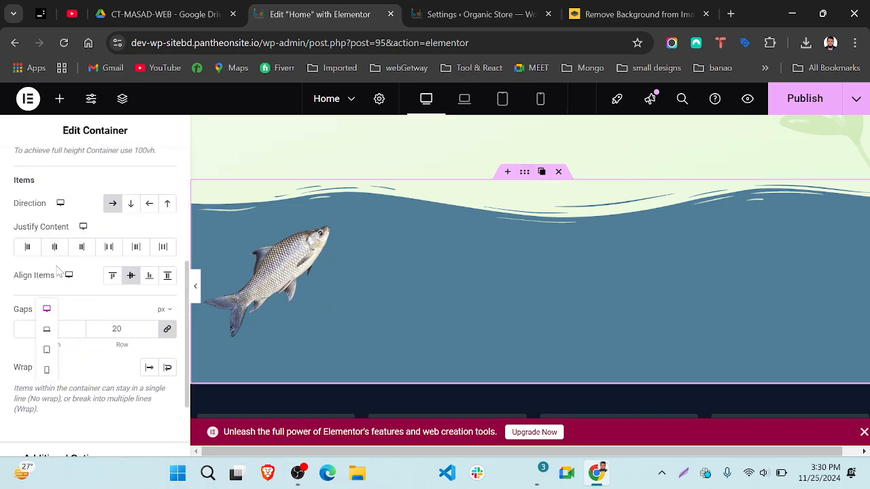
click(54, 247)
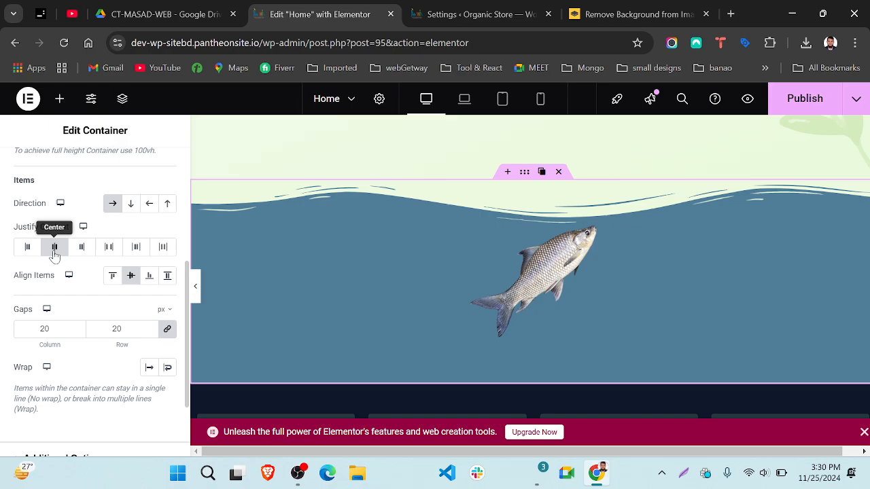
click(55, 247)
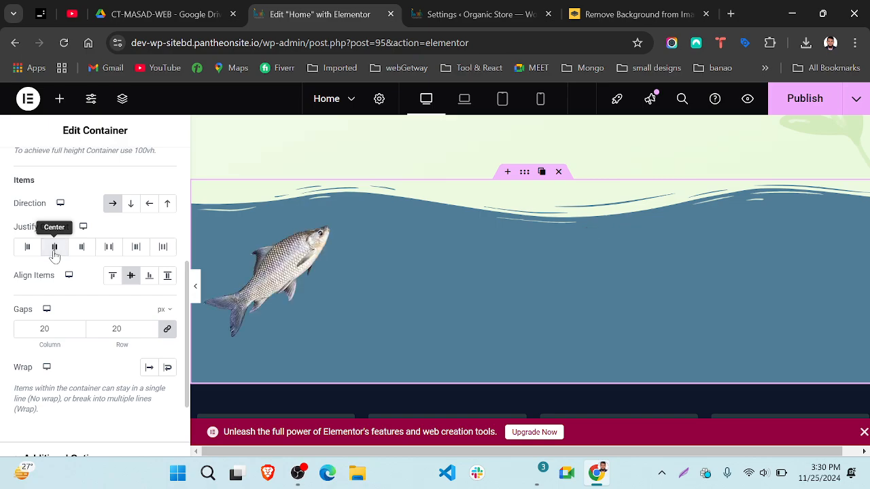
click(54, 248)
scroll(469, 275, up, 2)
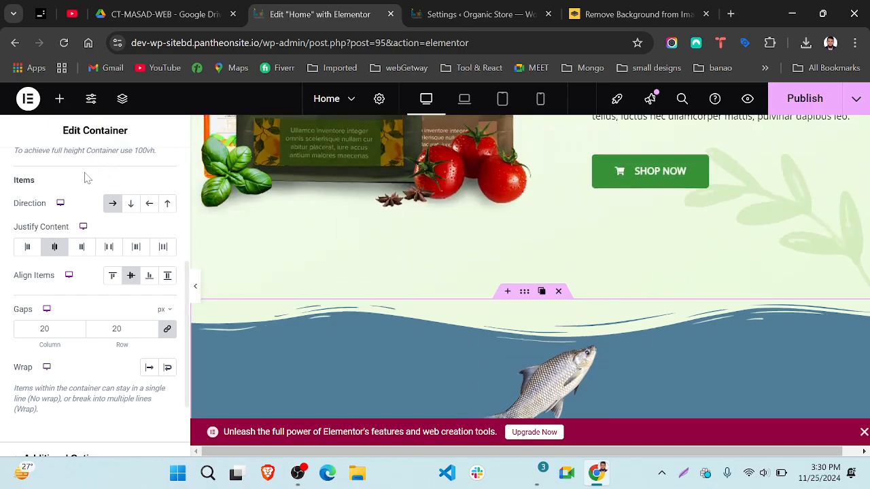
scroll(84, 175, up, 4)
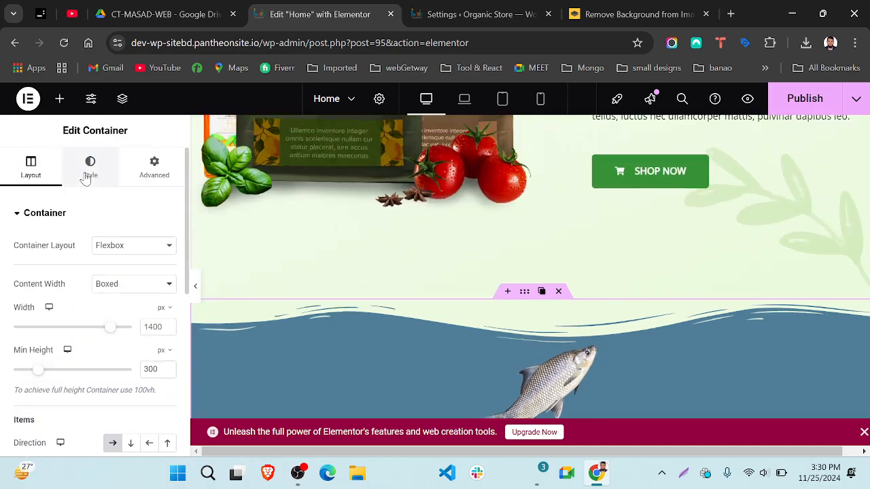
Step: Add a nested container beside the fish image in the blue wave section
click(60, 99)
scroll(485, 237, down, 2)
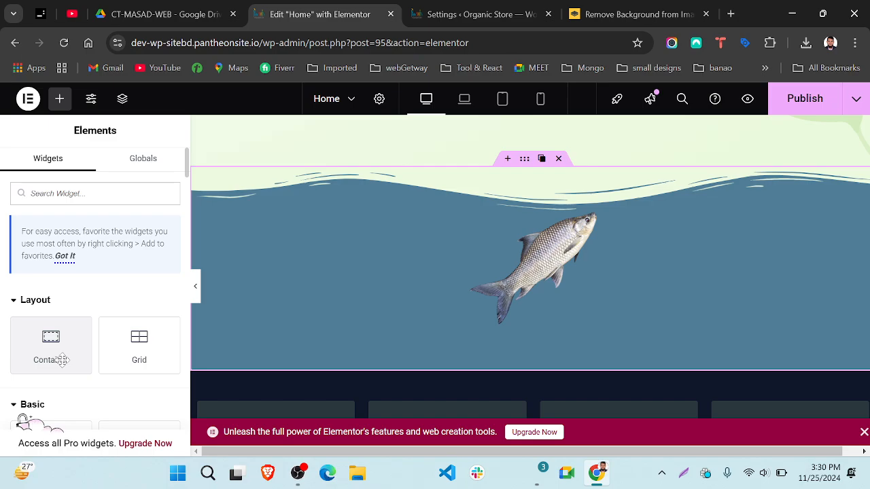
drag(61, 360, 591, 252)
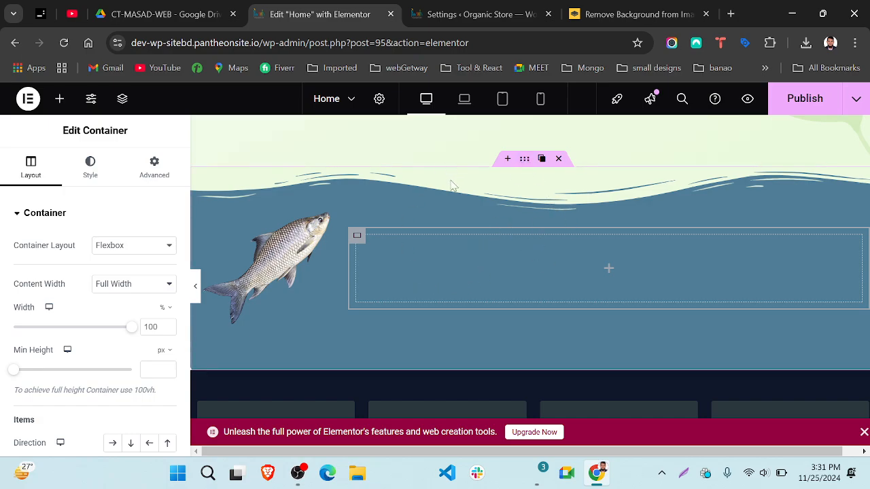
scroll(74, 360, down, 3)
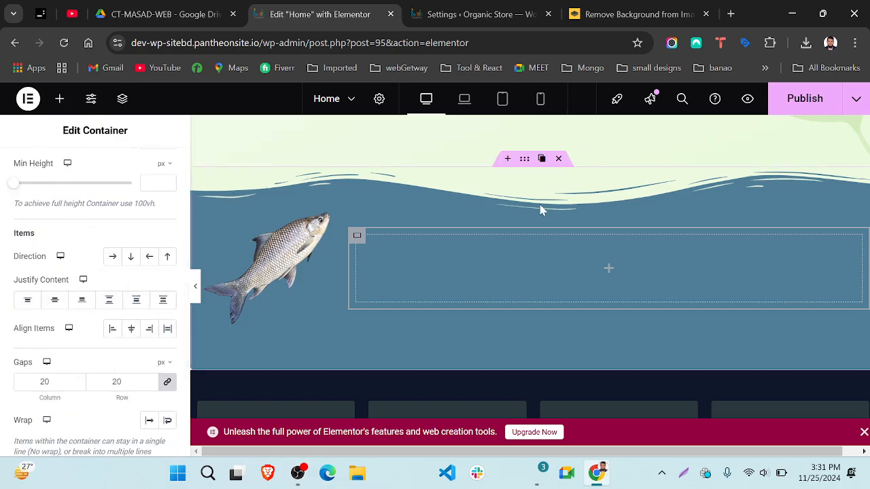
scroll(541, 210, up, 5)
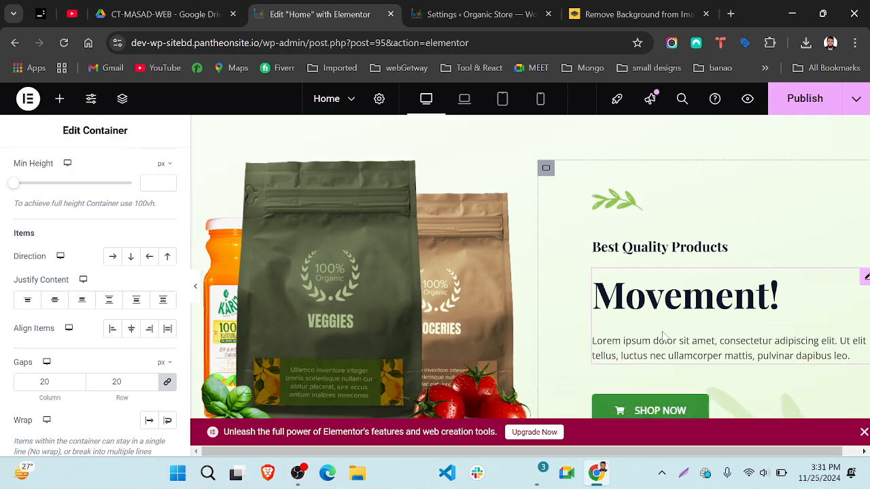
scroll(665, 256, down, 5)
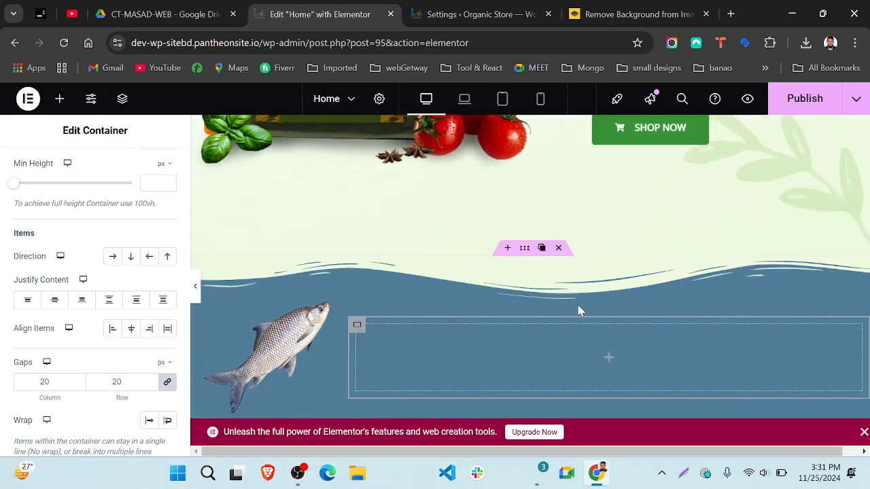
scroll(131, 238, up, 3)
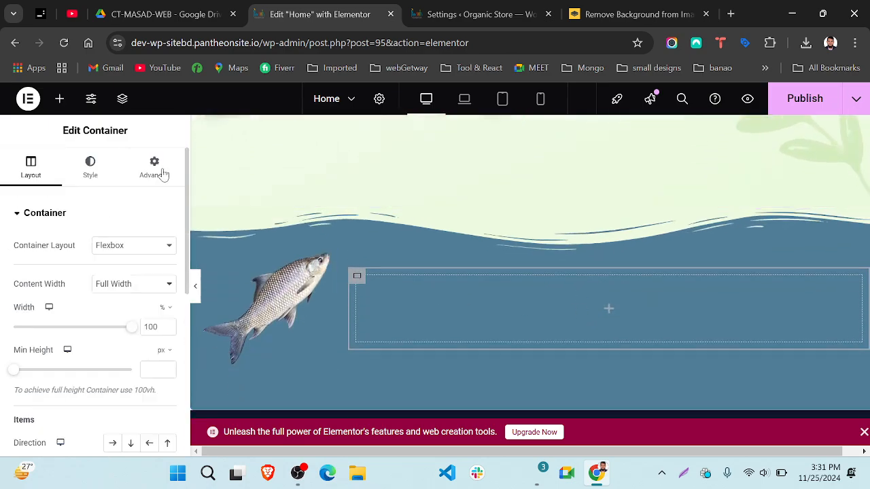
click(60, 99)
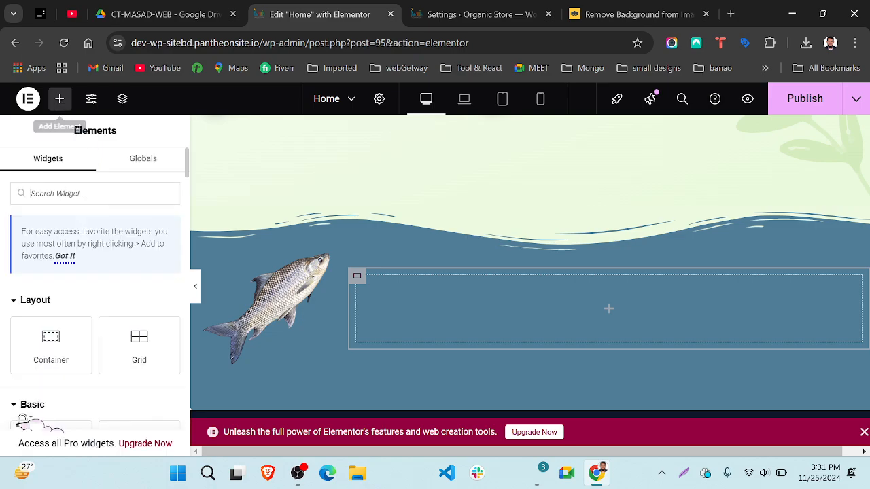
click(72, 354)
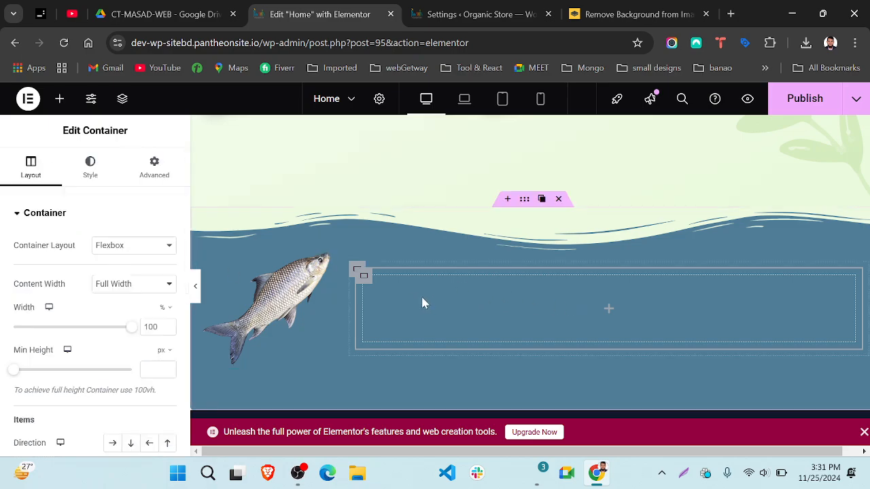
key(Delete)
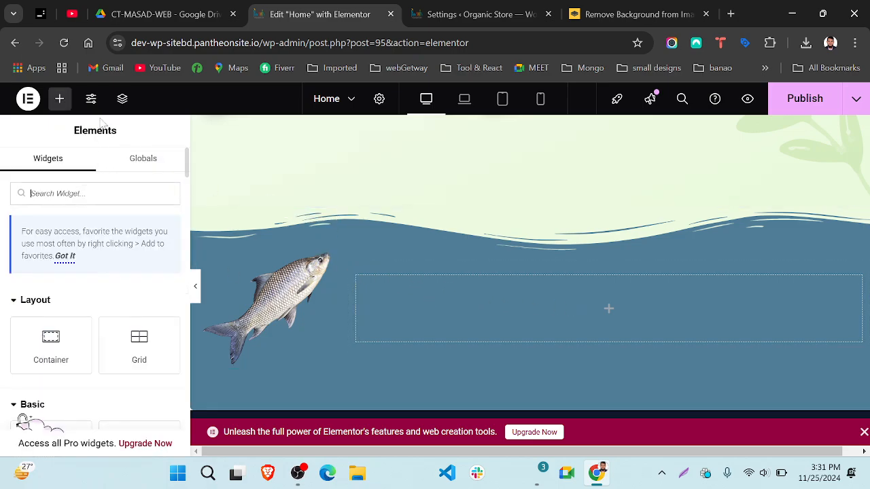
Step: Insert an Image widget into the empty container beside the fish
click(60, 98)
scroll(146, 362, down, 3)
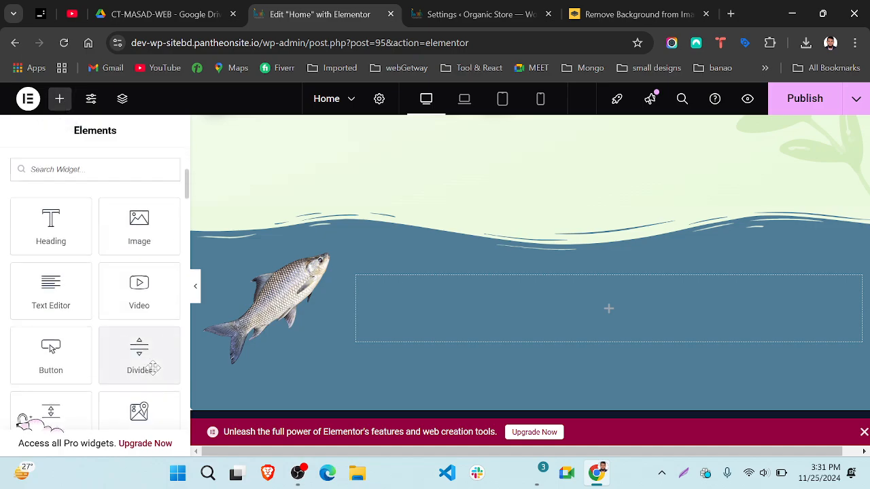
drag(140, 221, 602, 304)
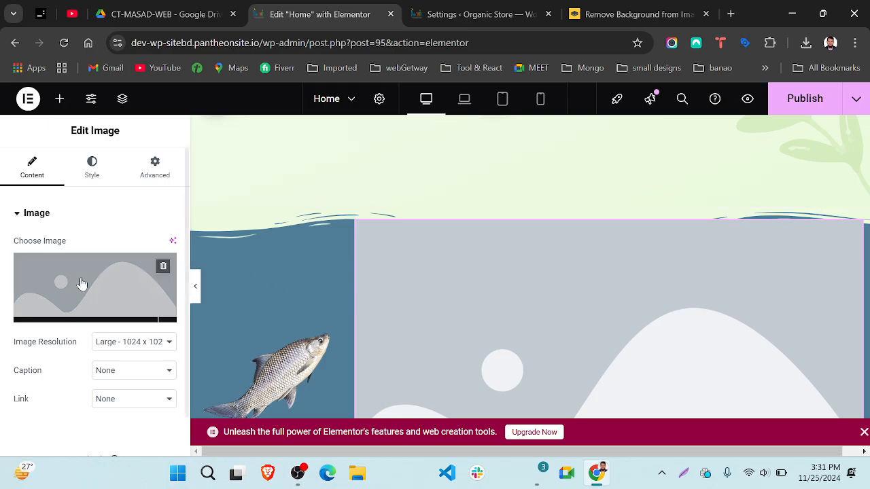
Step: Switch the placeholder image's width unit to px and set its width to 50 px
click(89, 167)
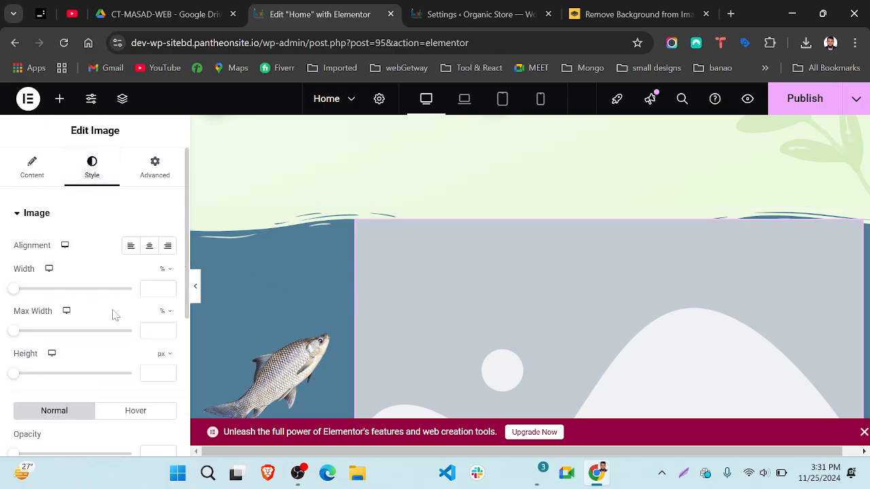
click(167, 273)
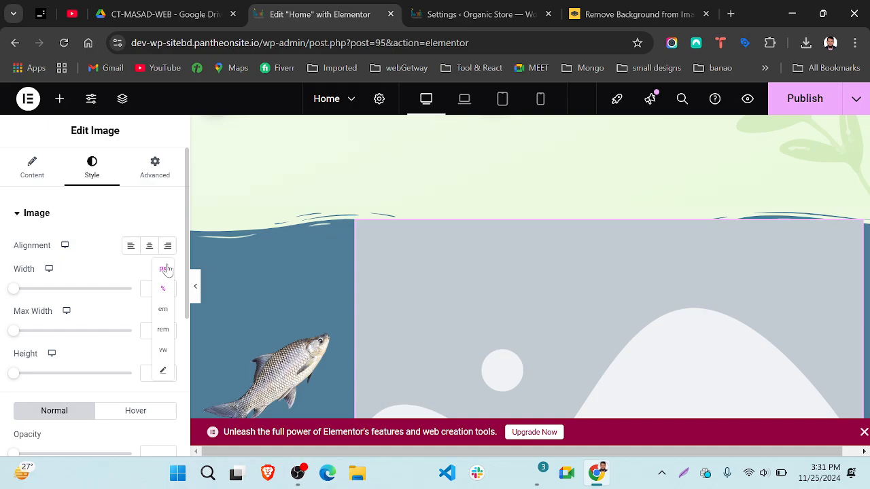
click(166, 269)
click(151, 289)
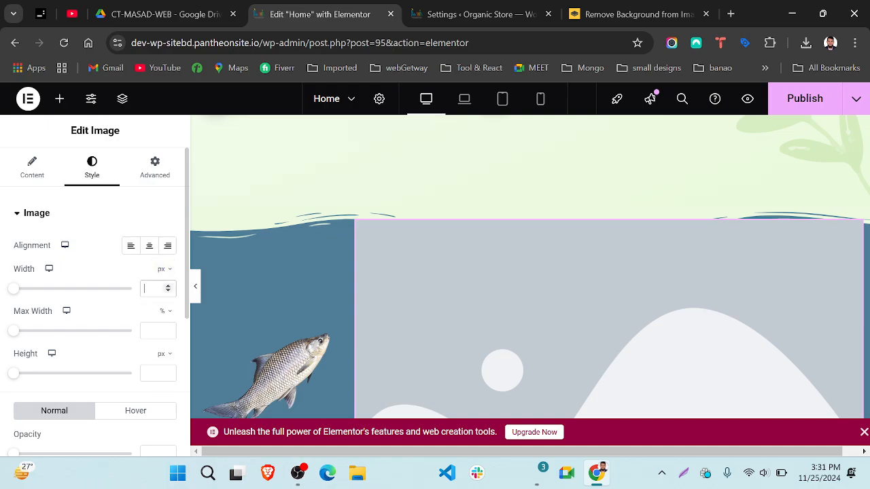
text(20)
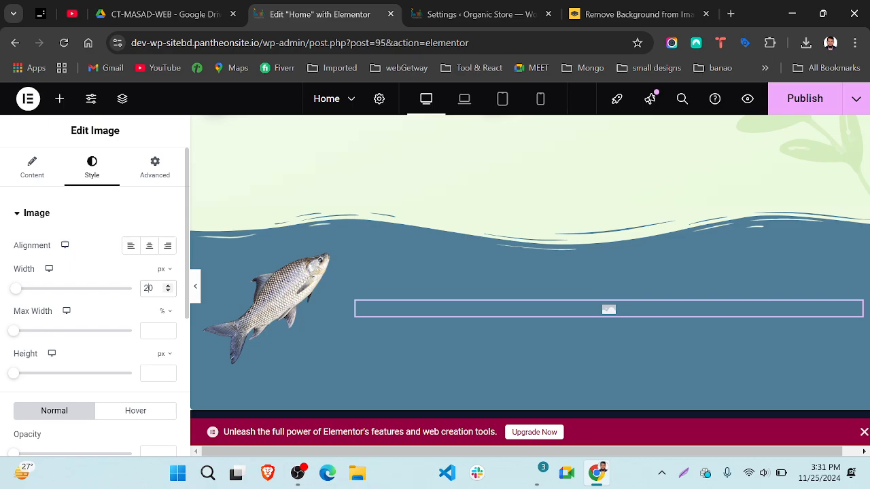
key(BackSpace)
key(BackSpace)
text(50)
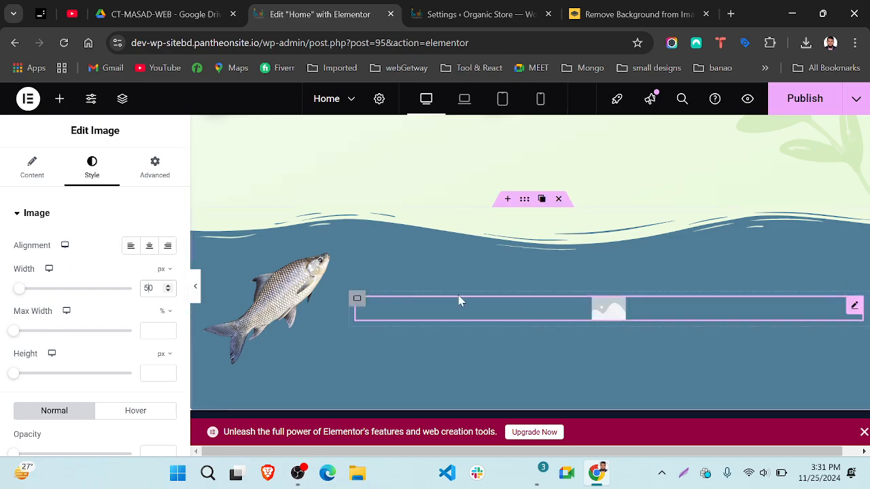
Step: Align the placeholder image left in its container and widen the fish image's column to roughly 40% of the section
click(131, 247)
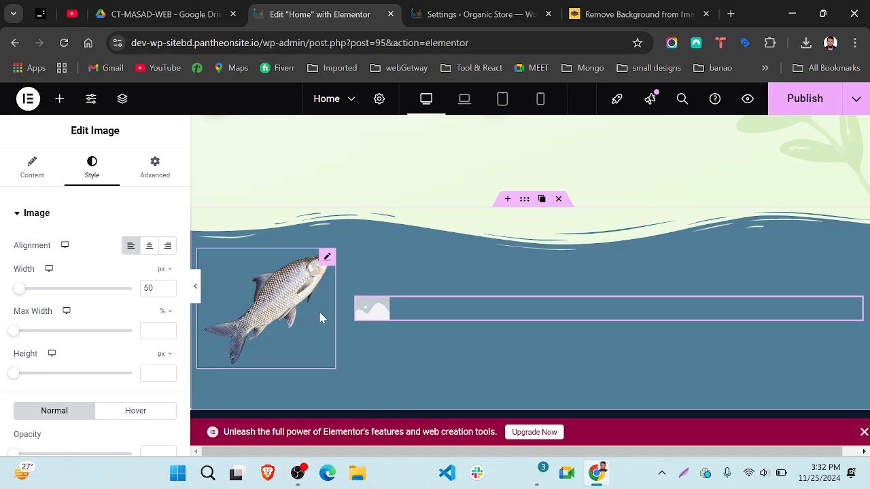
drag(332, 314, 537, 334)
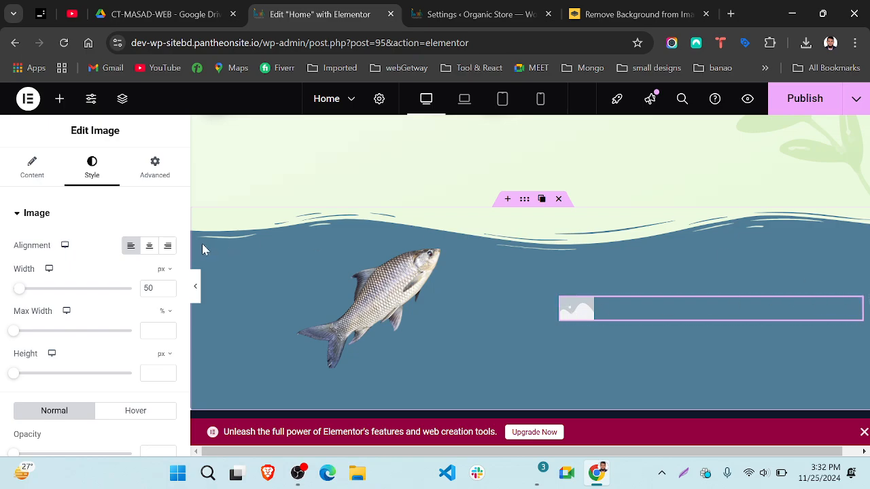
Step: Replace the placeholder image with logo-leaf-new.png from the media library
click(17, 173)
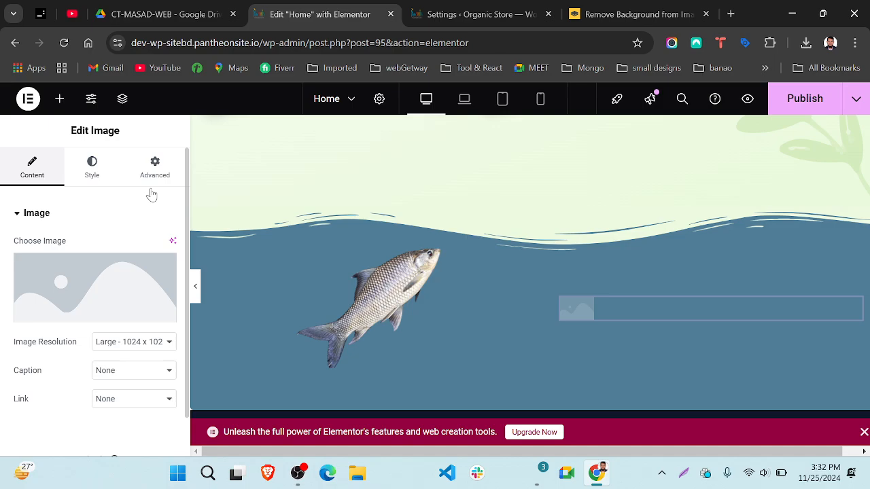
click(81, 308)
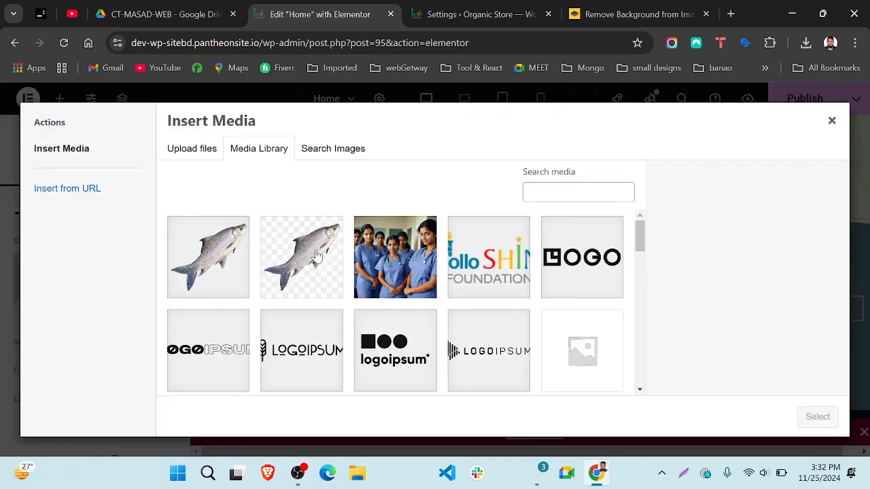
scroll(434, 322, down, 5)
scroll(434, 322, down, 8)
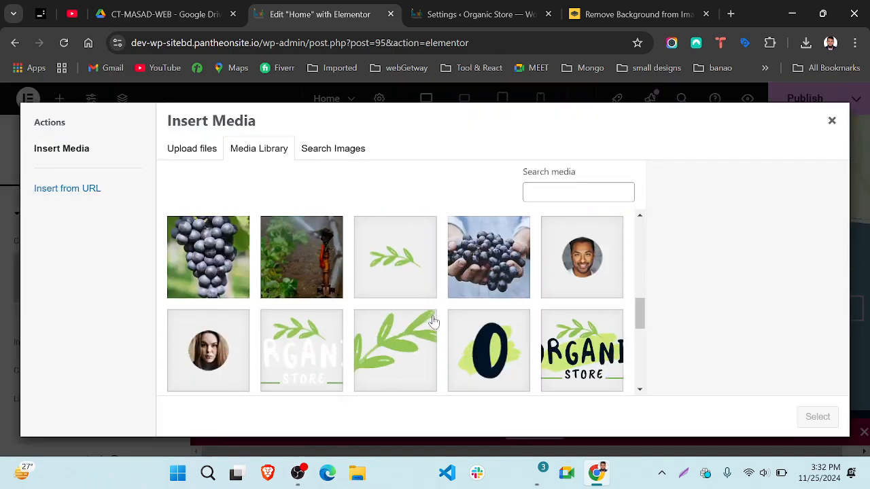
click(398, 229)
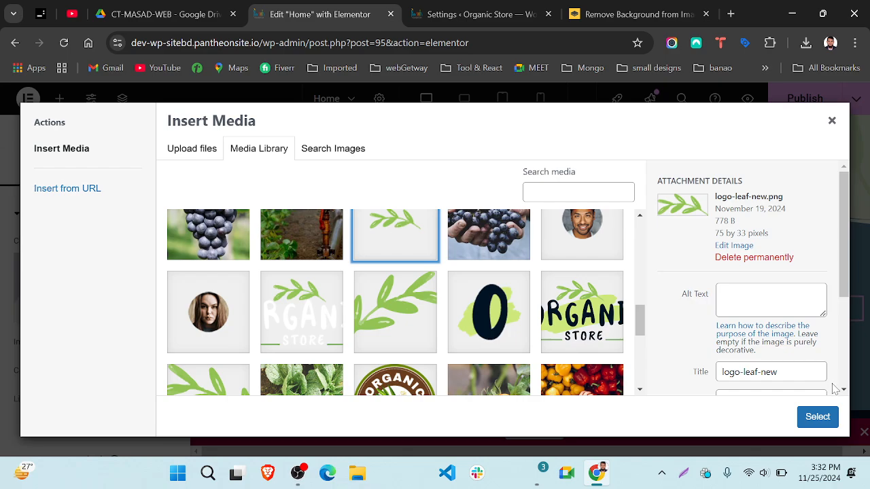
click(815, 417)
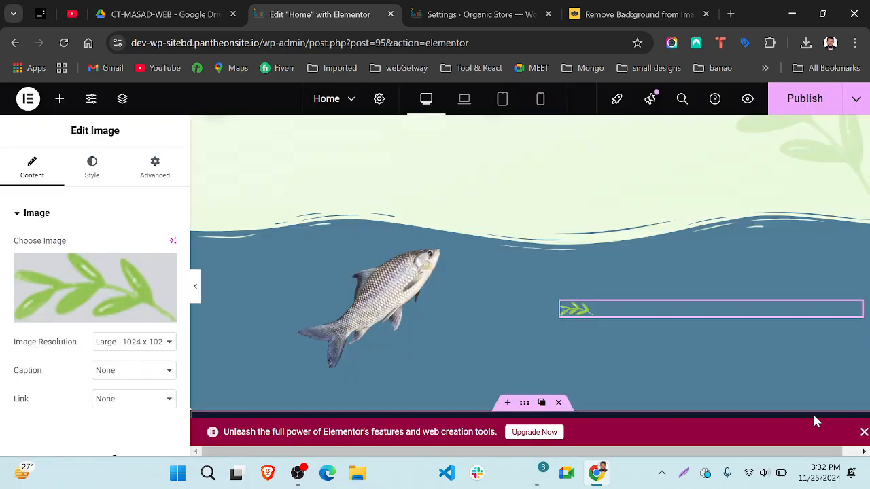
Step: Insert a Heading widget directly below the leaf image in the container beside the fish
scroll(394, 235, up, 3)
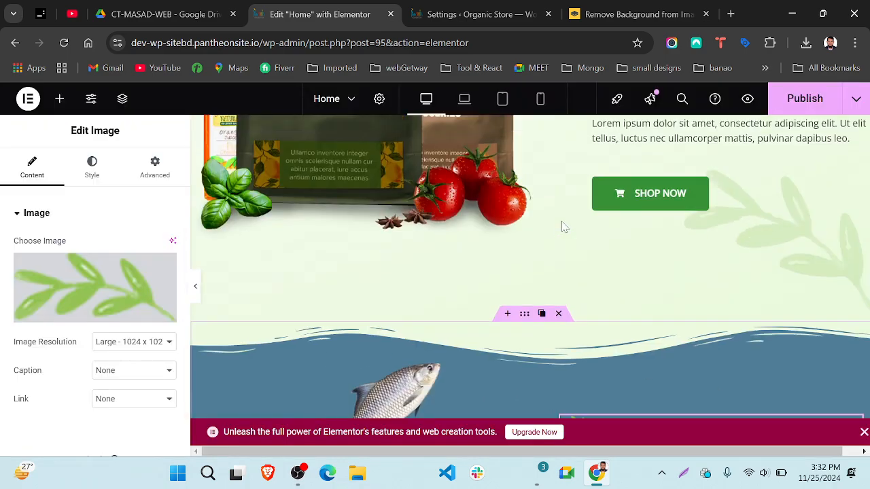
scroll(714, 140, up, 2)
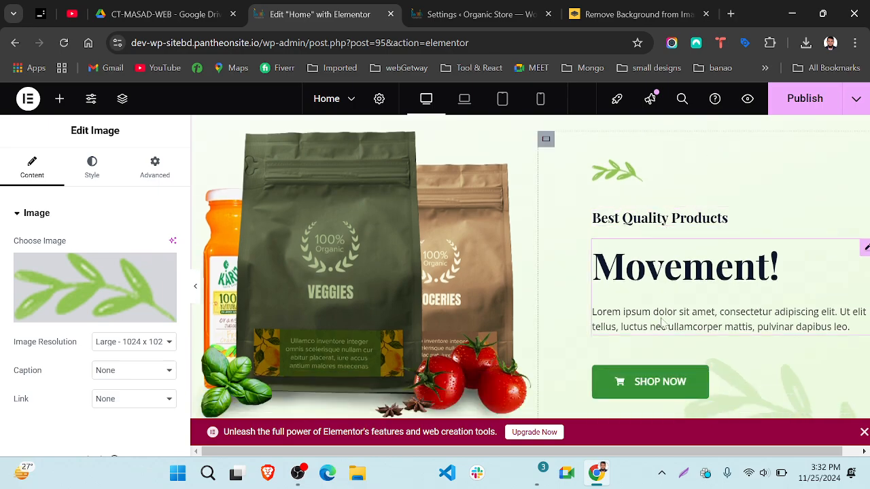
scroll(661, 324, down, 5)
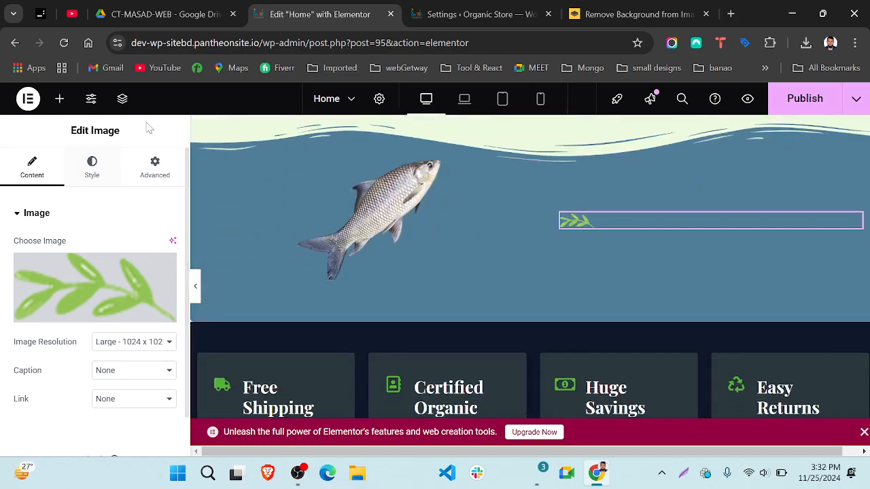
click(59, 101)
scroll(58, 360, down, 3)
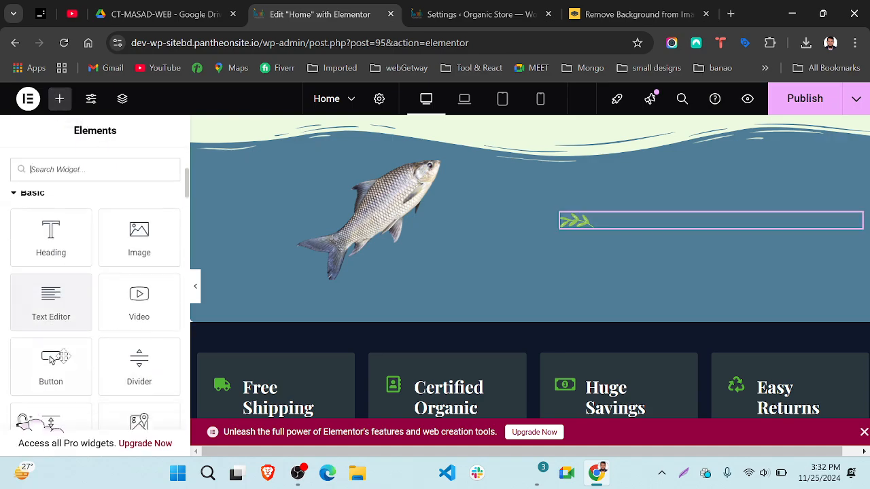
scroll(50, 360, down, 1)
scroll(98, 255, up, 1)
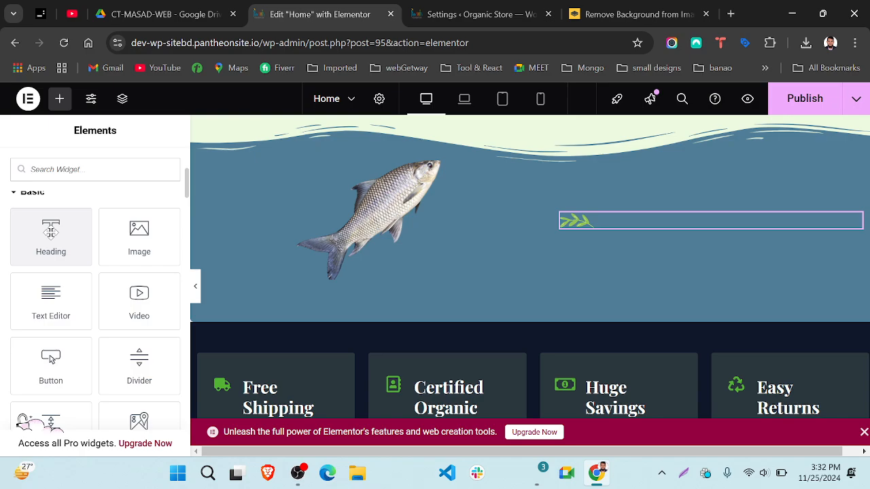
drag(51, 231, 622, 228)
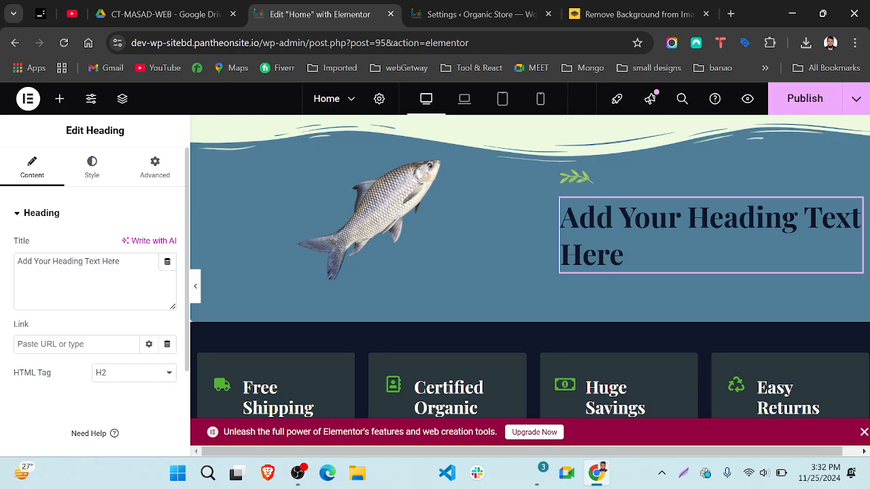
Step: Replace the heading's placeholder title with the person's first name followed by "Favorite"
double_click(42, 262)
key(ctrl+a)
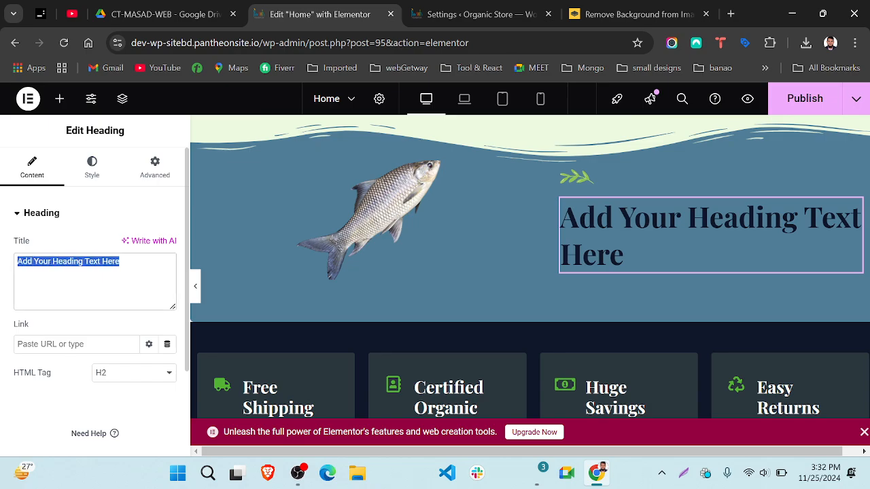
text(Hisha)
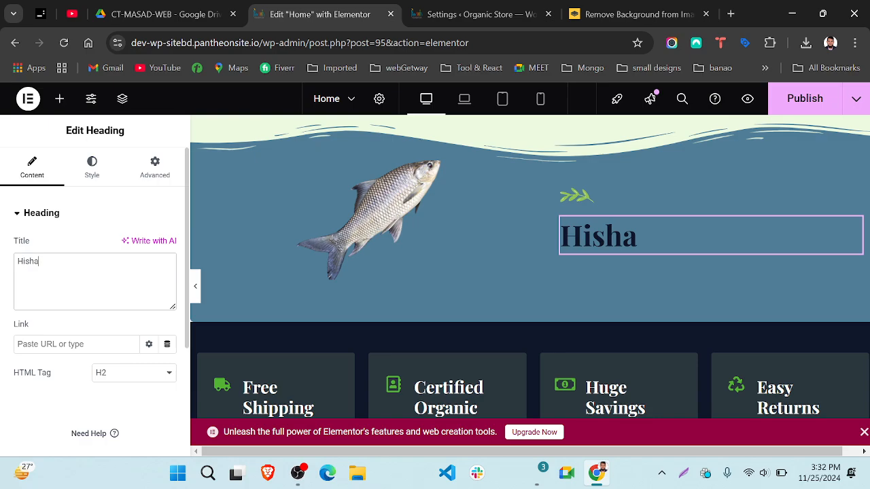
key(BackSpace)
key(BackSpace)
key(BackSpace)
key(BackSpace)
key(BackSpace)
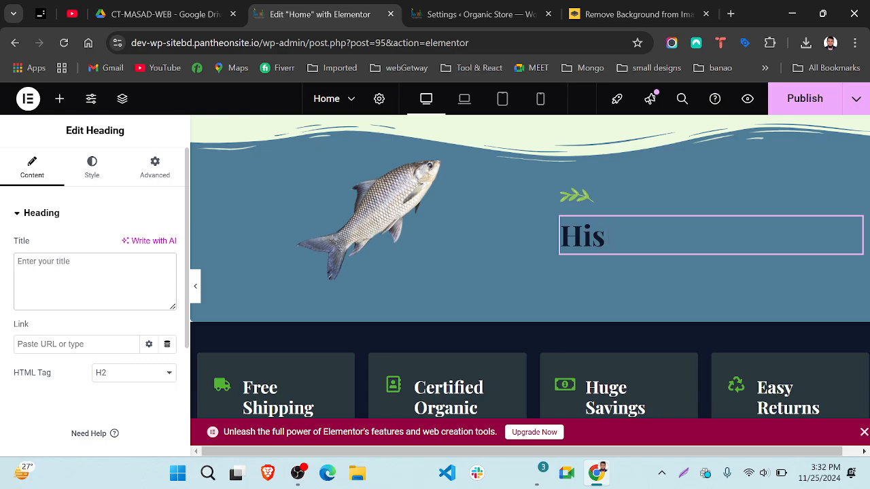
text(M)
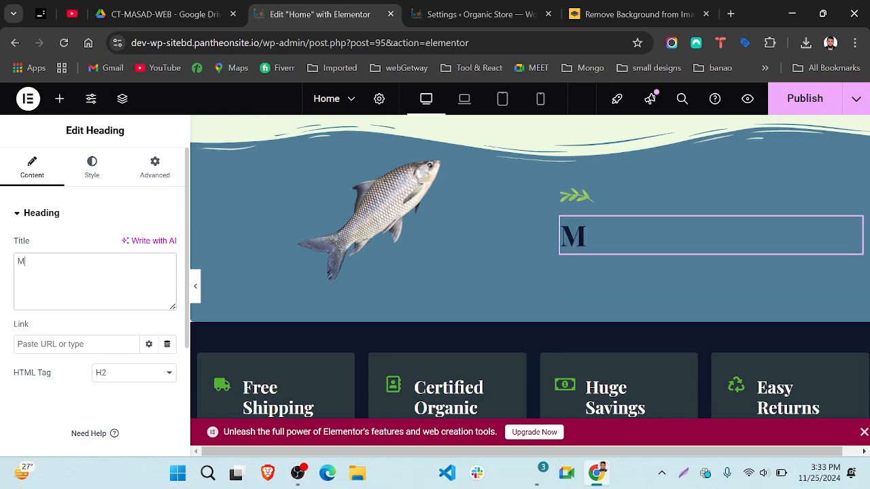
text(ahmuda)
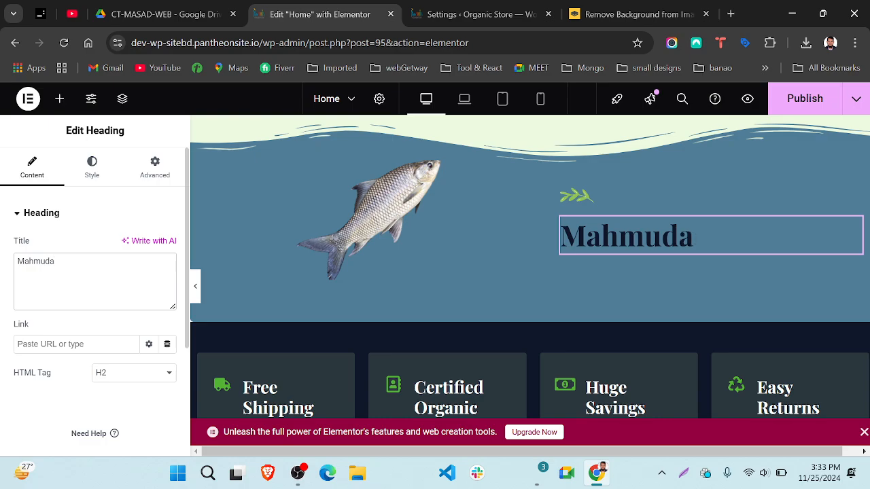
text(r Favou)
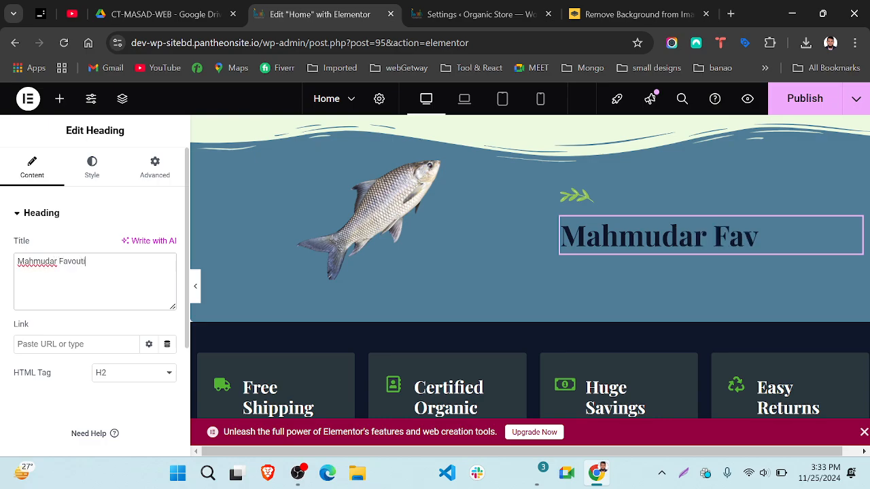
text(ti)
key(BackSpace)
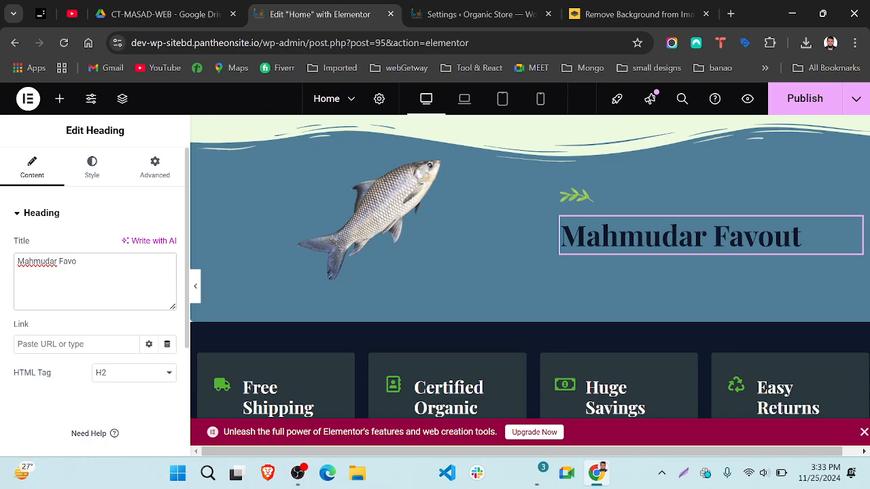
text(rite)
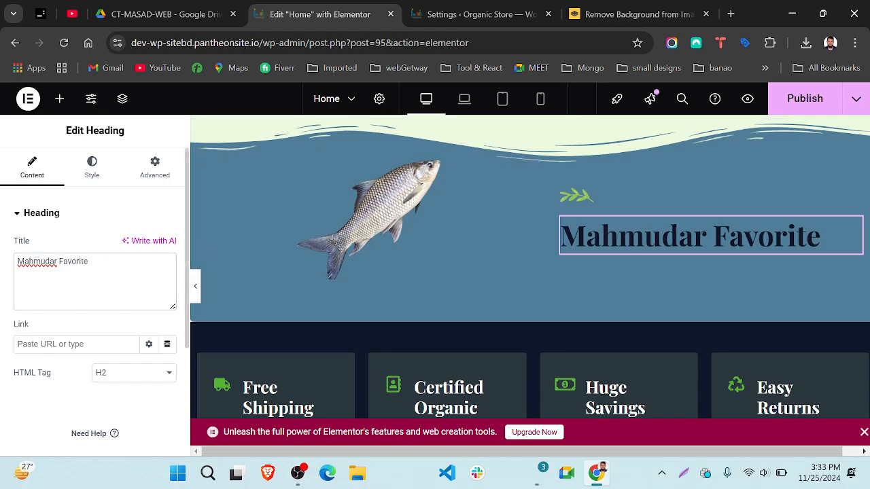
click(74, 261)
text(u)
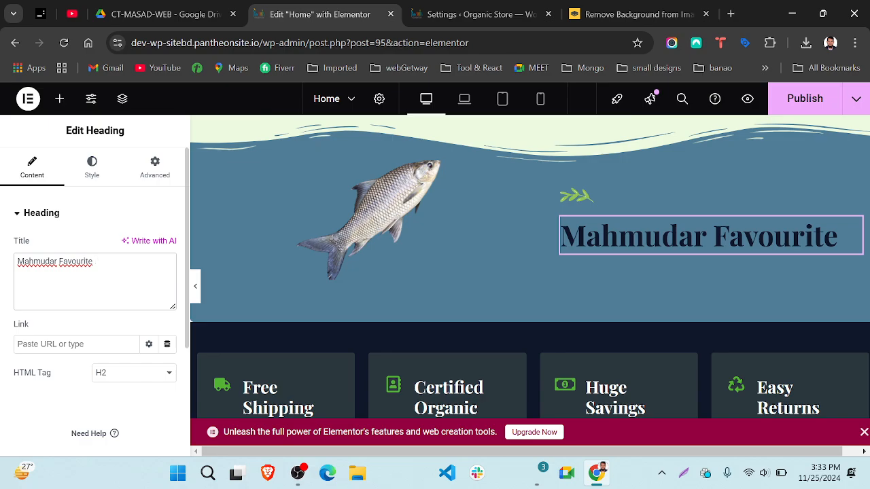
right_click(78, 263)
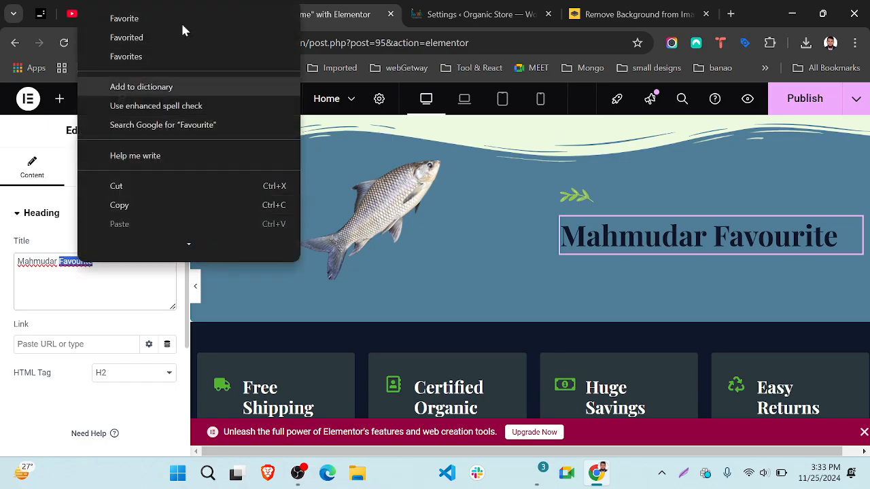
click(152, 19)
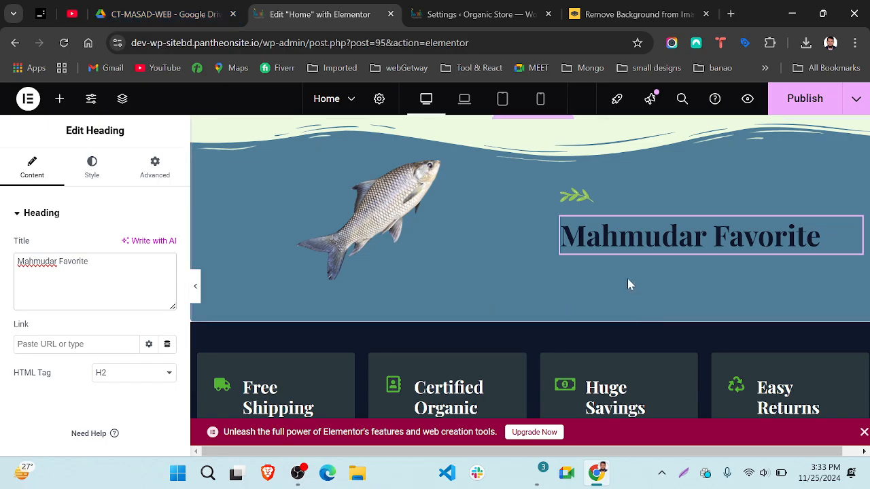
Step: Examine the hero's "Movement!" text block and its settings as a reference for the fish section
click(746, 251)
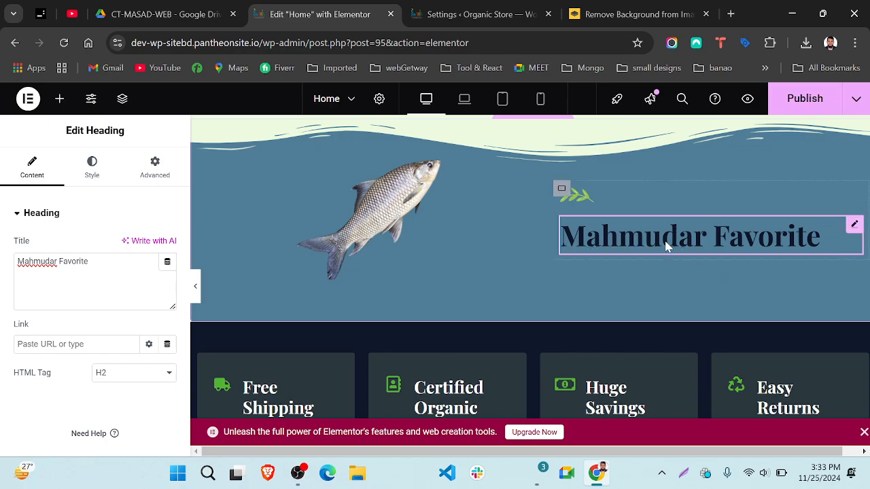
scroll(666, 246, up, 5)
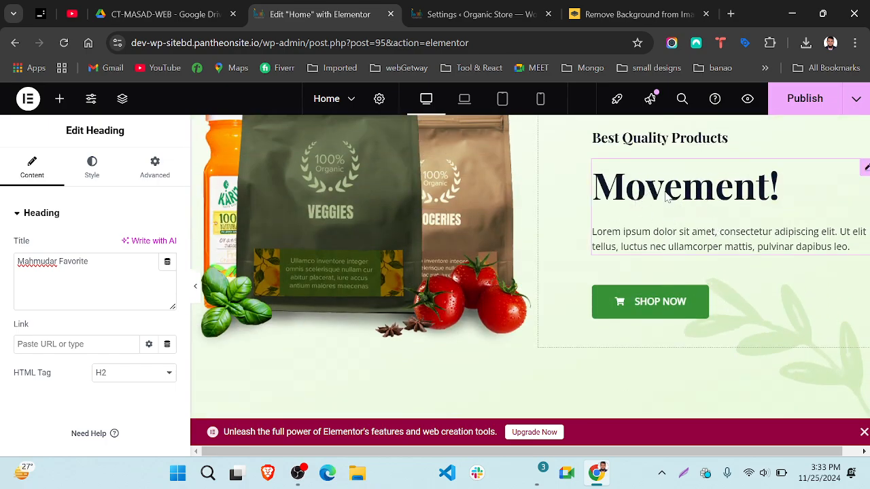
scroll(696, 236, up, 1)
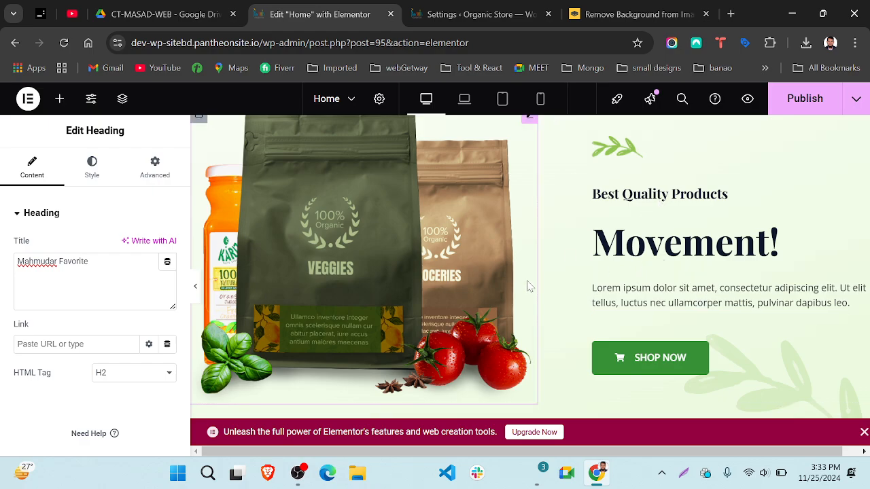
click(659, 275)
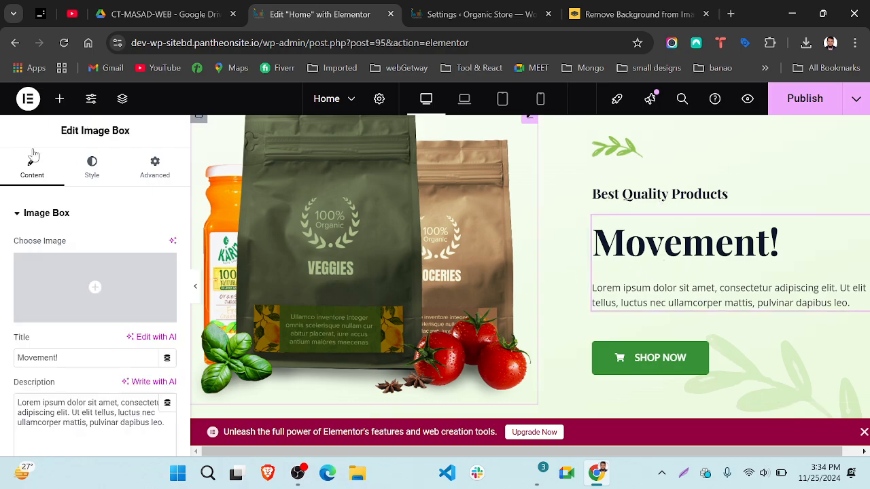
scroll(650, 285, down, 5)
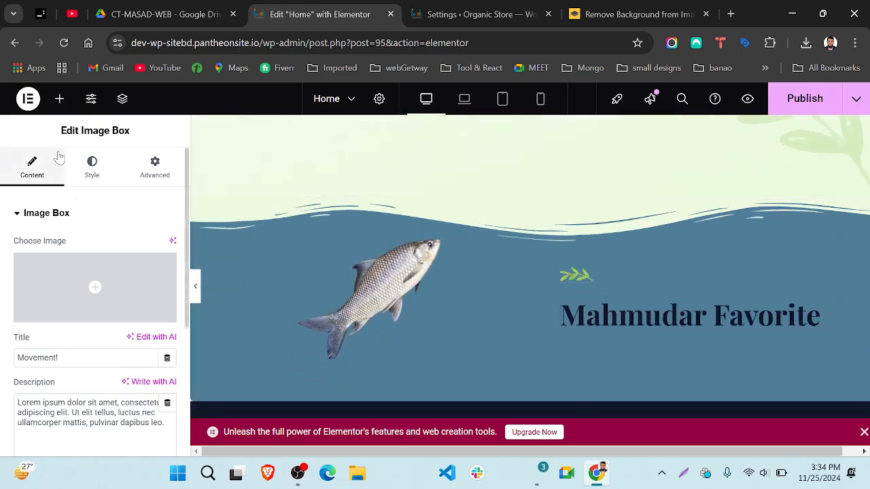
click(59, 100)
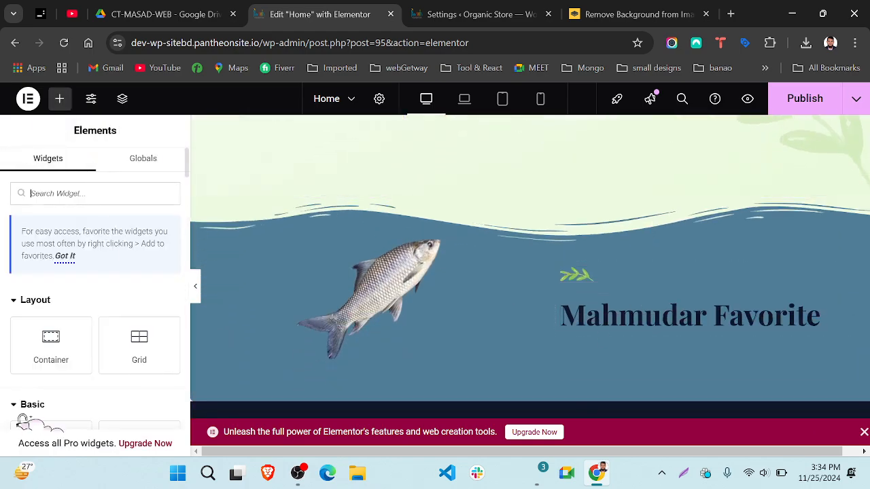
scroll(116, 306, down, 2)
scroll(117, 301, down, 3)
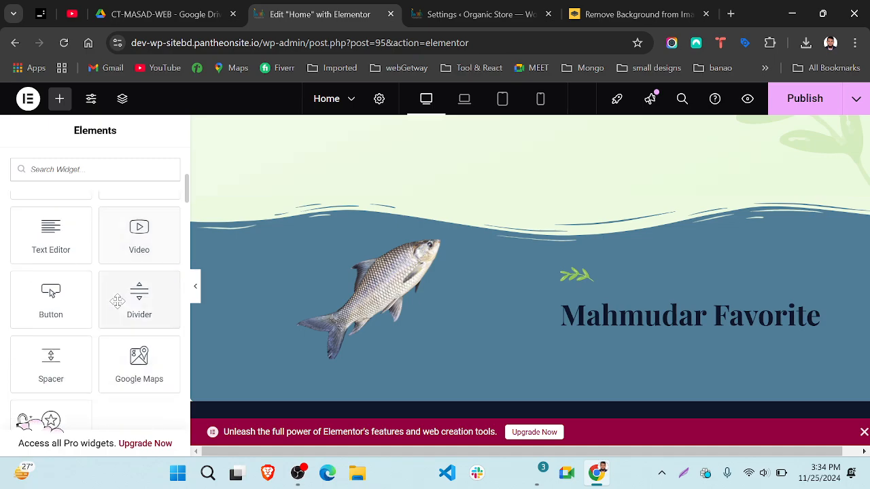
scroll(116, 301, up, 2)
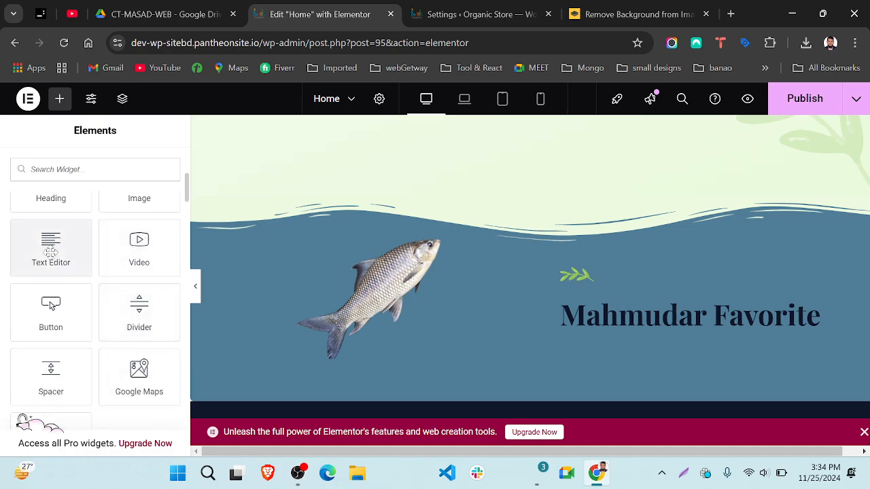
Step: Duplicate the heading beside the fish image
click(844, 307)
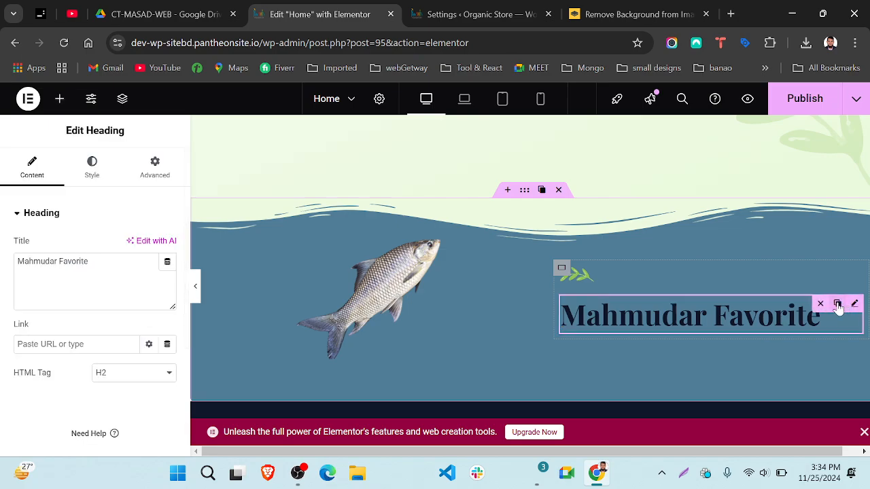
click(837, 304)
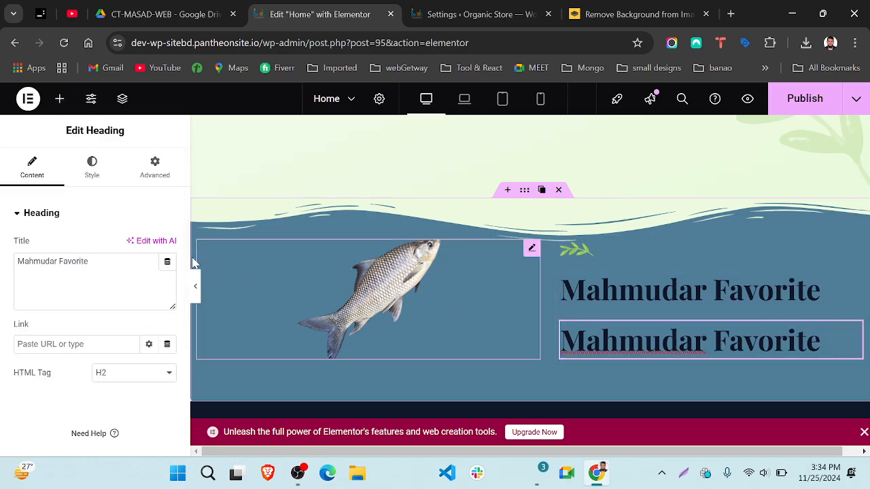
Step: Open the duplicated heading's typography settings and set its font size to 18 px
click(103, 170)
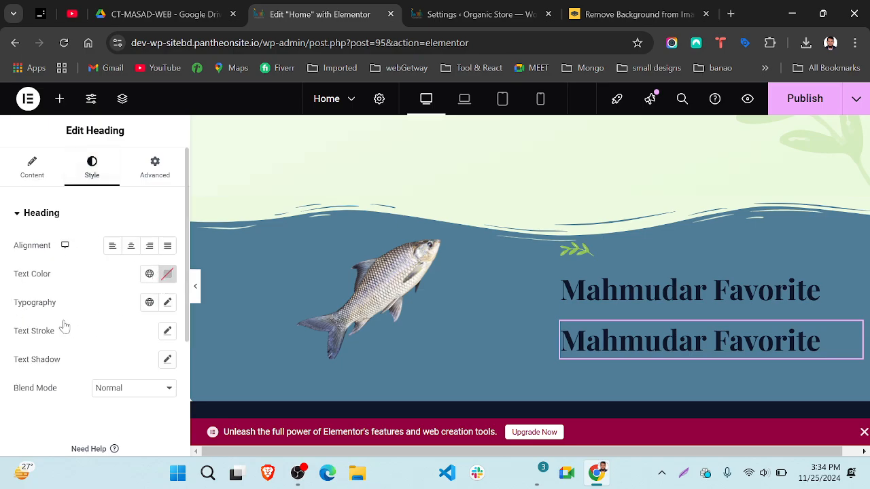
scroll(64, 326, down, 2)
click(167, 216)
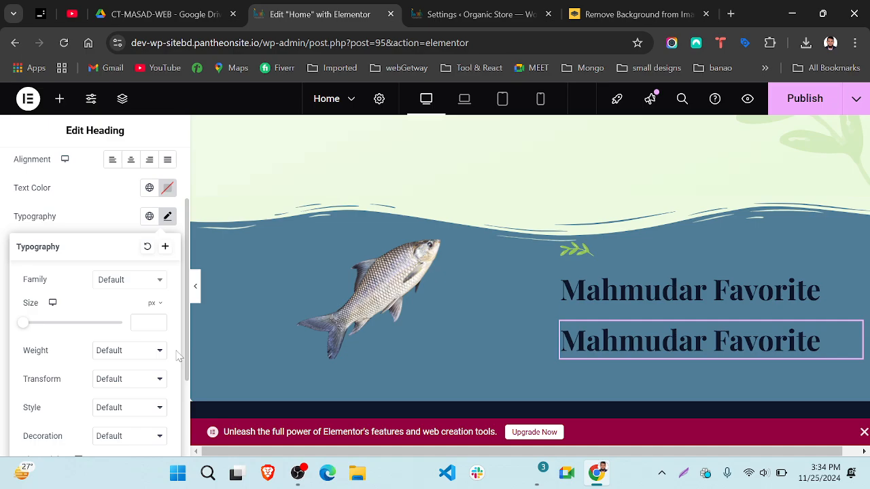
scroll(487, 243, up, 5)
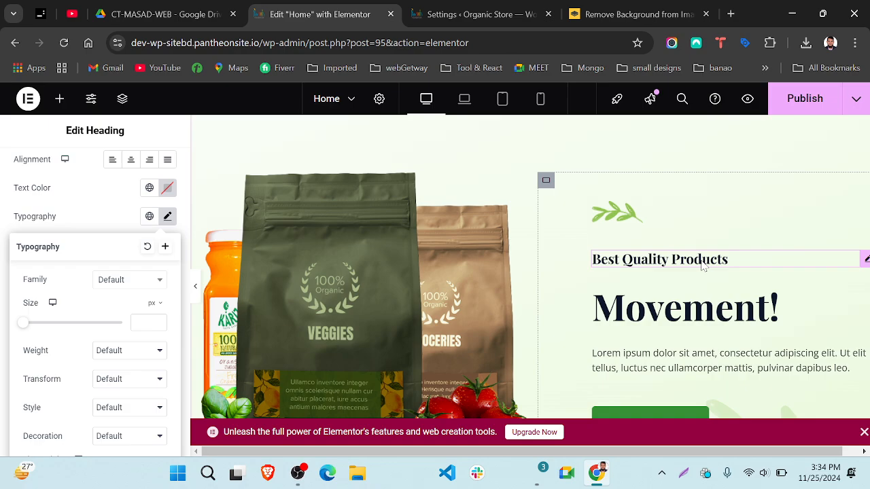
scroll(703, 265, down, 5)
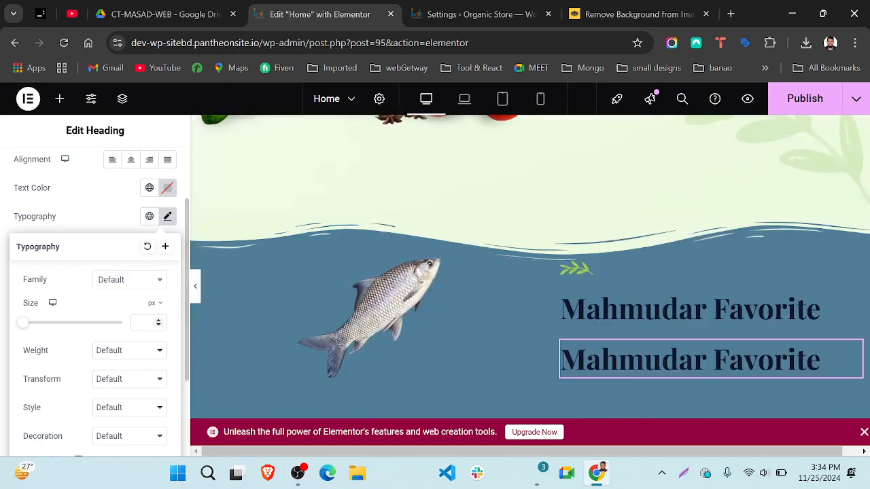
click(142, 323)
text(18)
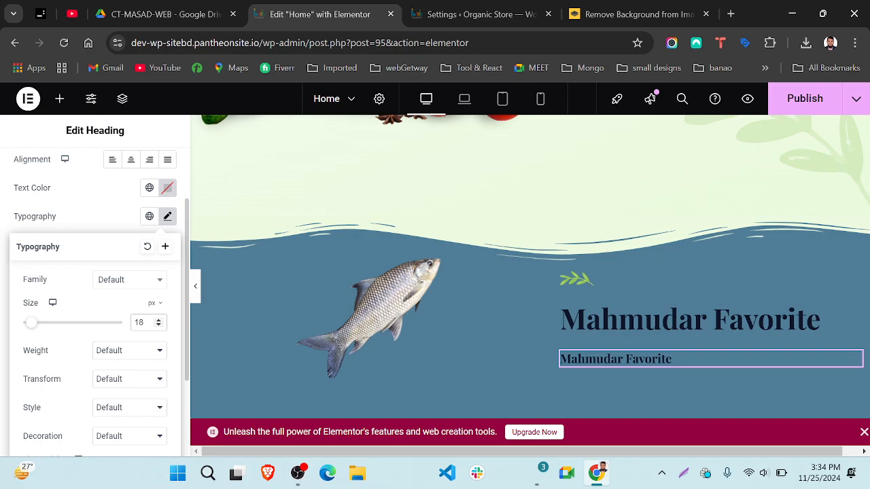
Step: Compare the duplicated heading with the hero's "Best Quality Products" line and raise its font size to 21 px
scroll(523, 355, up, 5)
scroll(523, 355, down, 3)
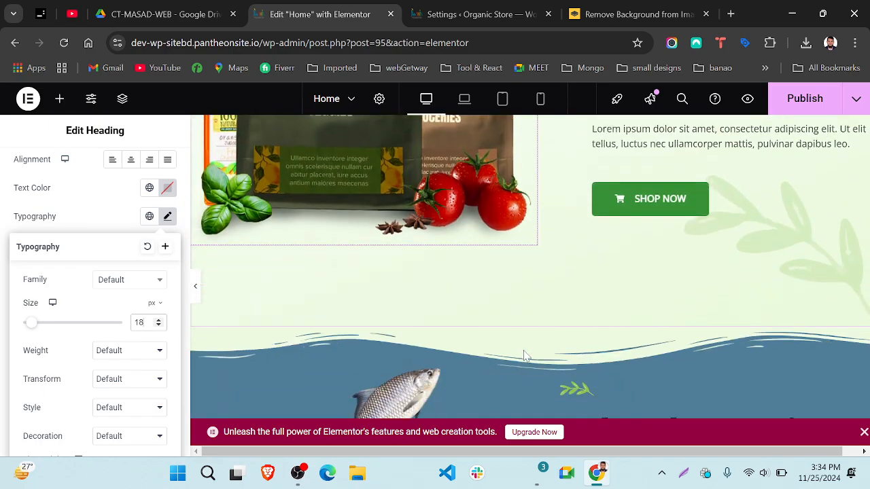
scroll(523, 355, down, 2)
scroll(524, 356, up, 5)
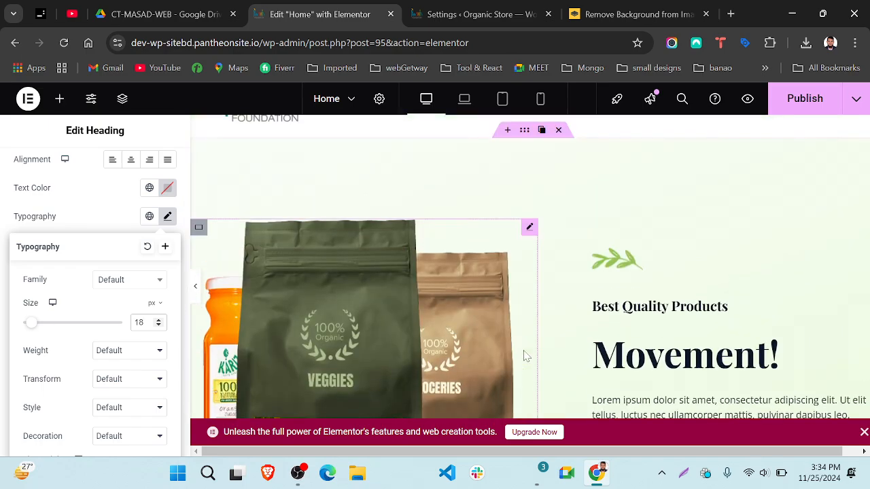
scroll(525, 356, down, 5)
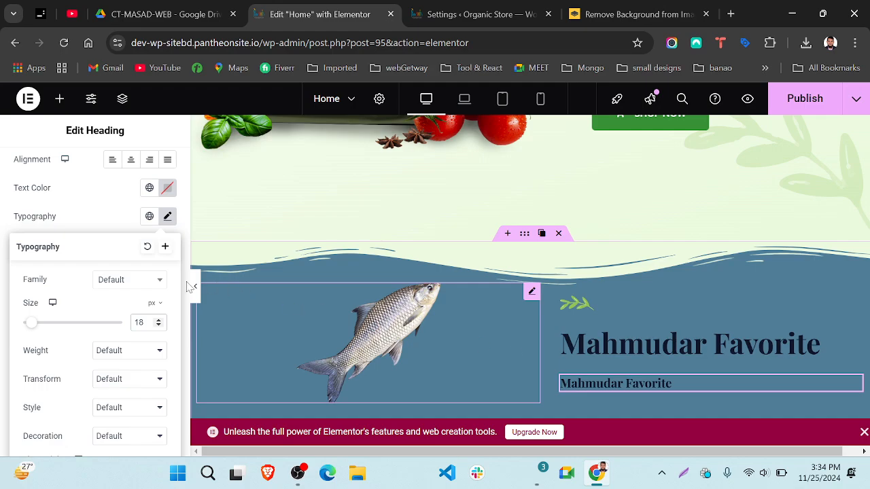
click(158, 320)
click(158, 320)
click(159, 321)
click(159, 321)
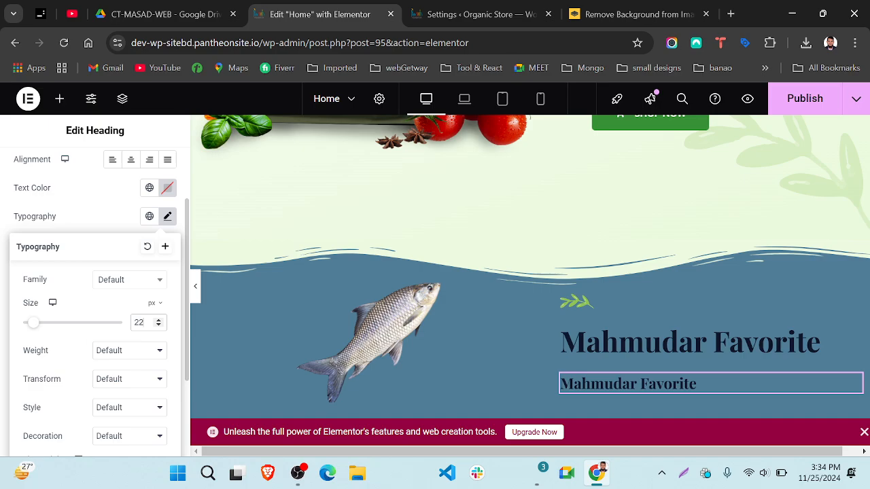
click(159, 325)
Step: Try the 900 (Black) weight on the duplicated heading, and set its font weight to 700 (Bold)
scroll(136, 359, down, 2)
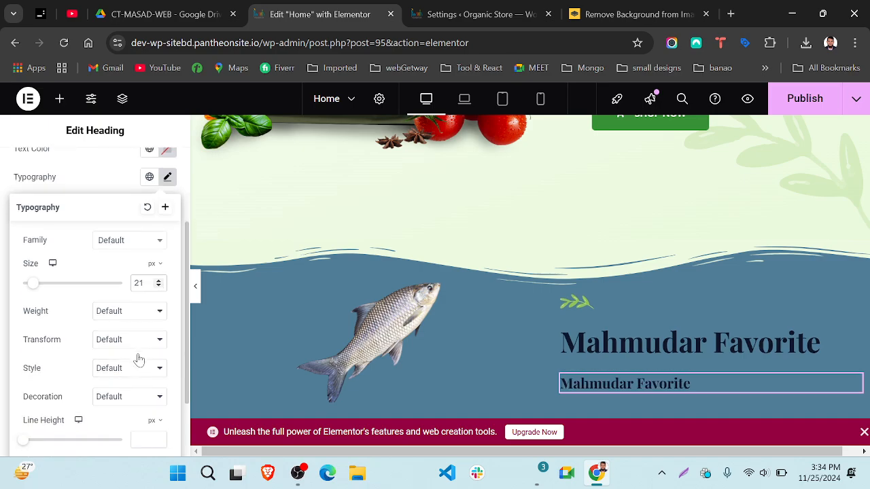
click(128, 297)
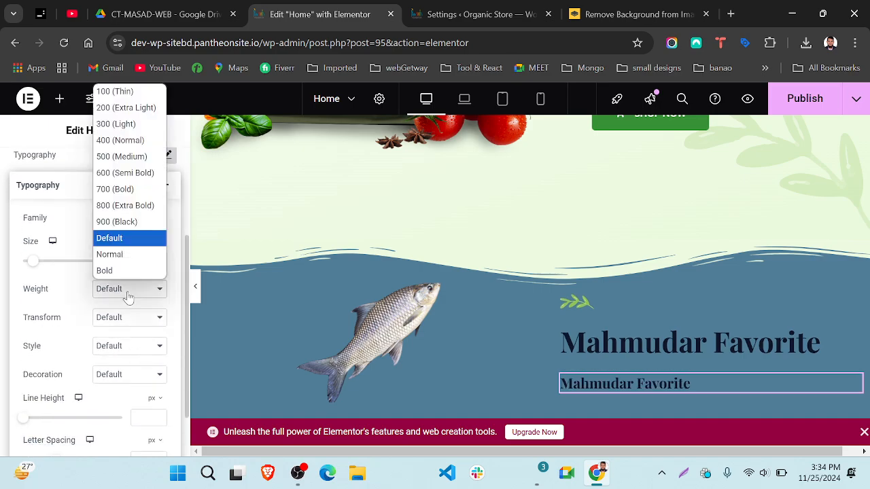
click(128, 223)
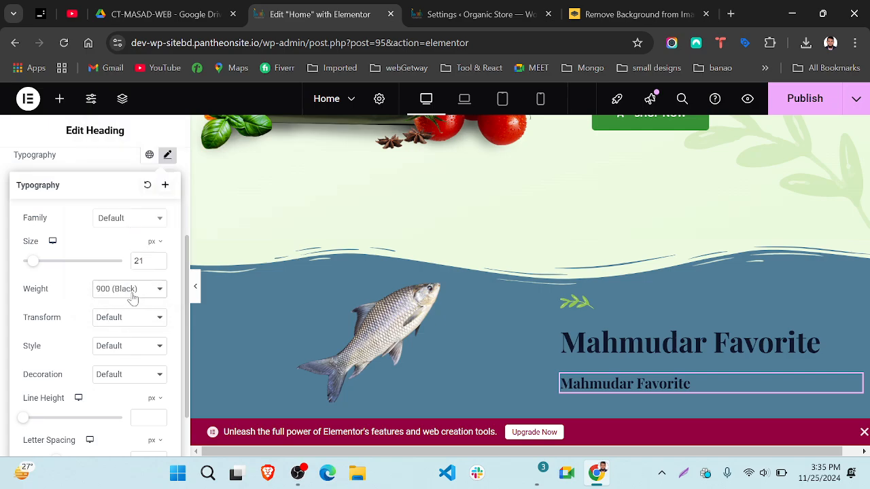
click(132, 295)
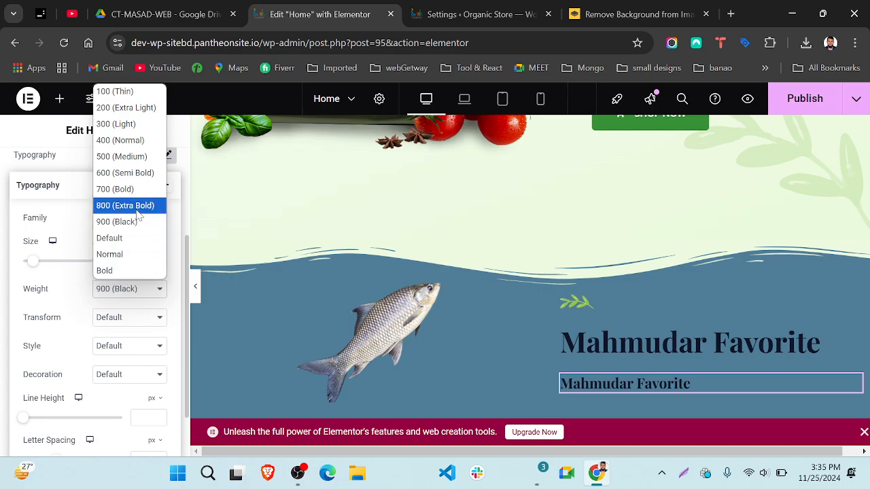
click(133, 192)
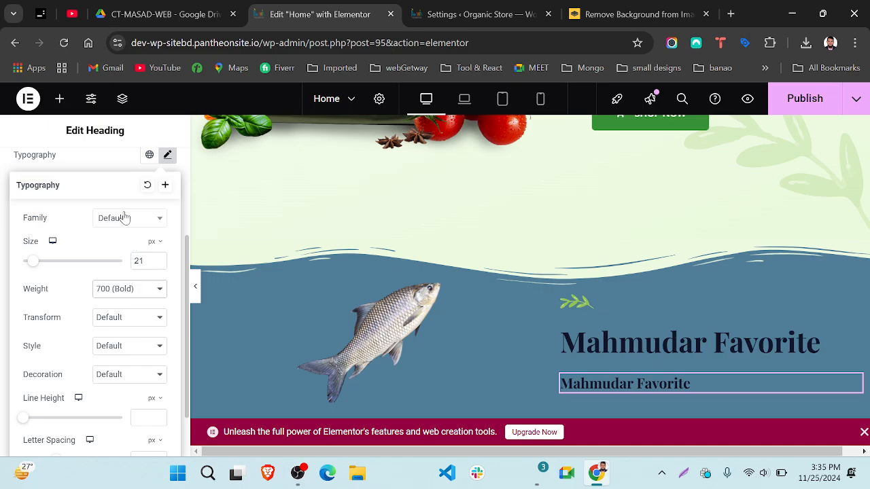
Step: Set the smaller heading's font family to Mukta Mahee
click(124, 217)
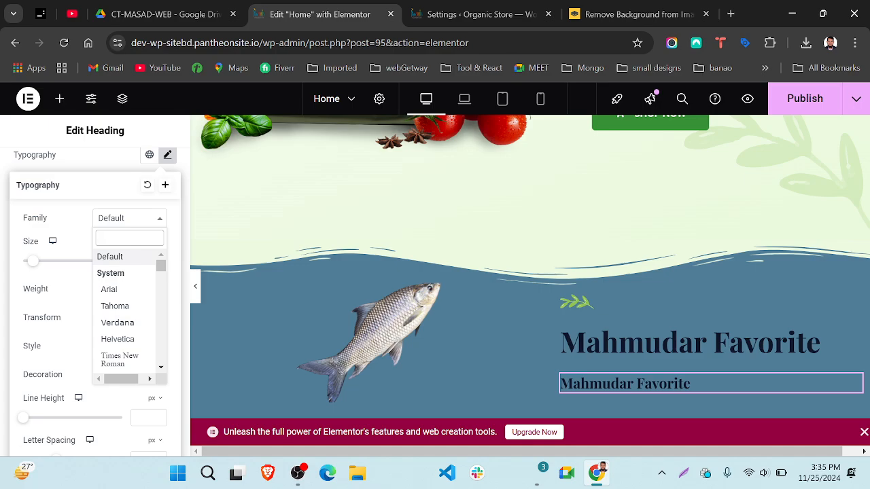
text(ma)
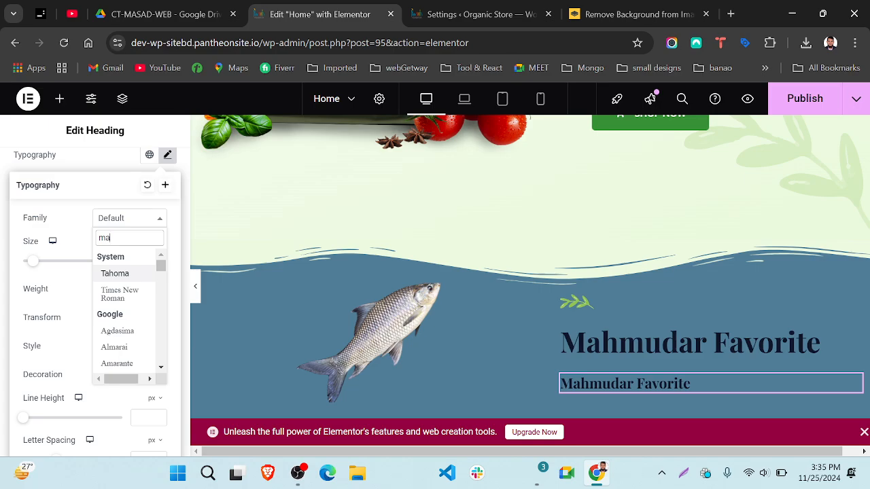
text(h)
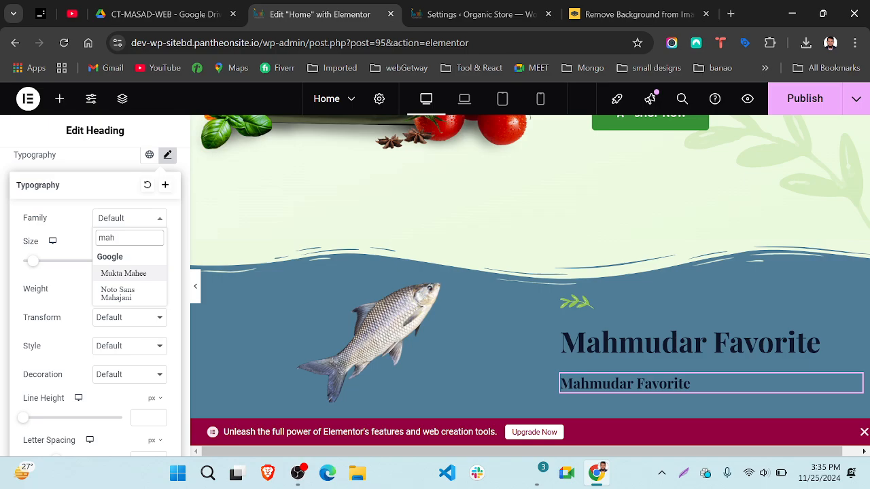
click(129, 274)
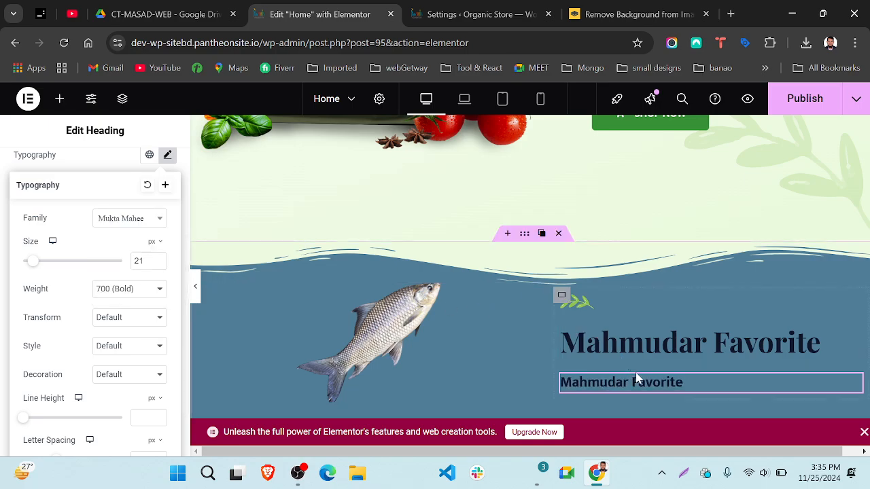
Step: Compare the fish section's layout and text with the hero section's heading, paragraph and button
scroll(705, 359, down, 2)
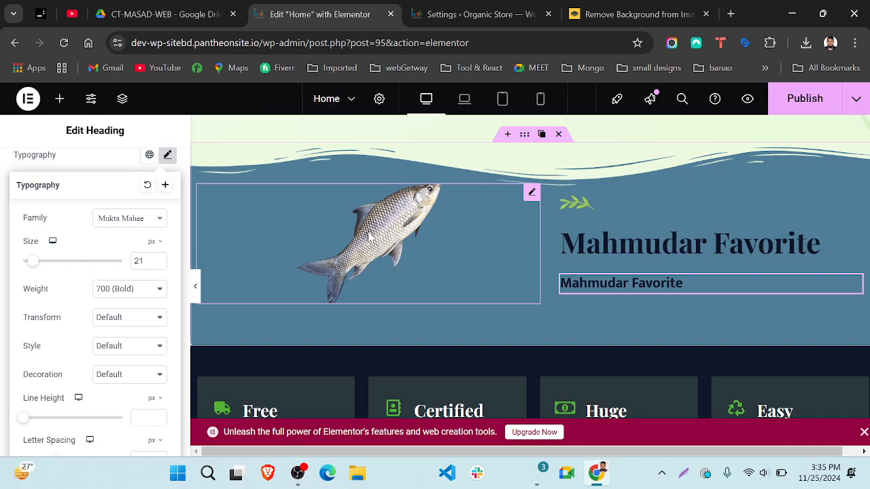
scroll(688, 283, down, 1)
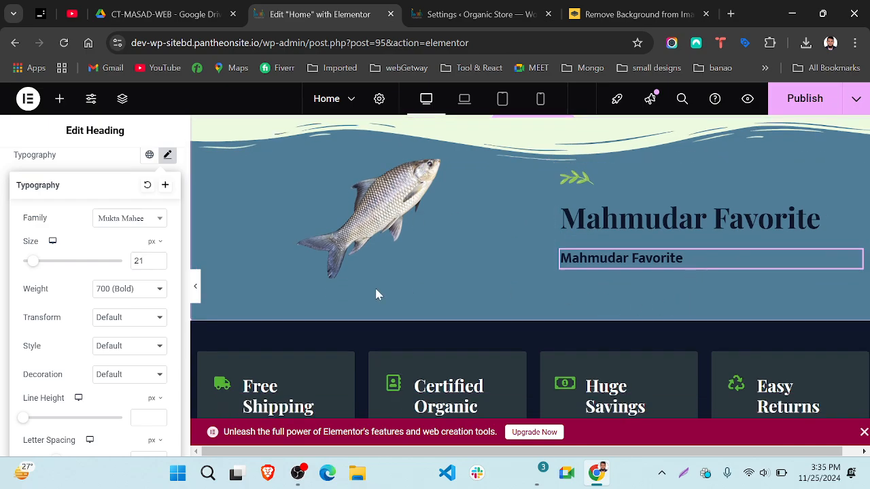
scroll(591, 265, up, 5)
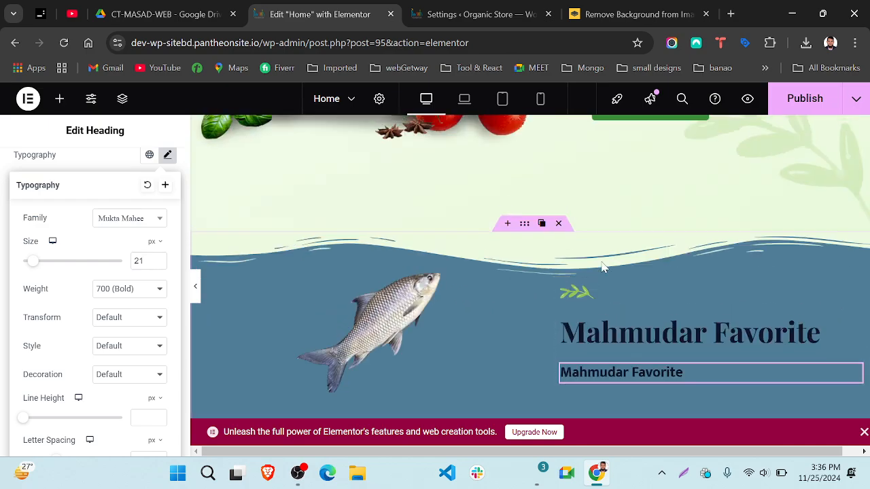
scroll(601, 267, down, 3)
scroll(601, 267, down, 2)
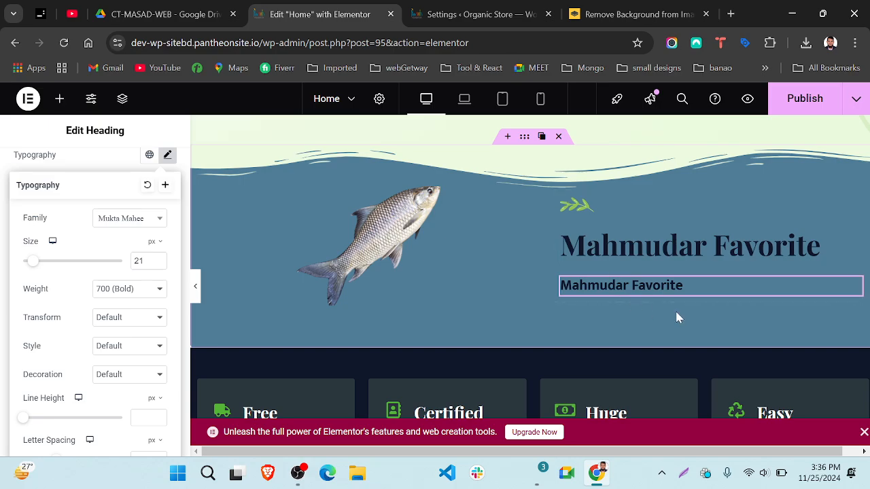
scroll(632, 278, up, 4)
scroll(718, 173, up, 2)
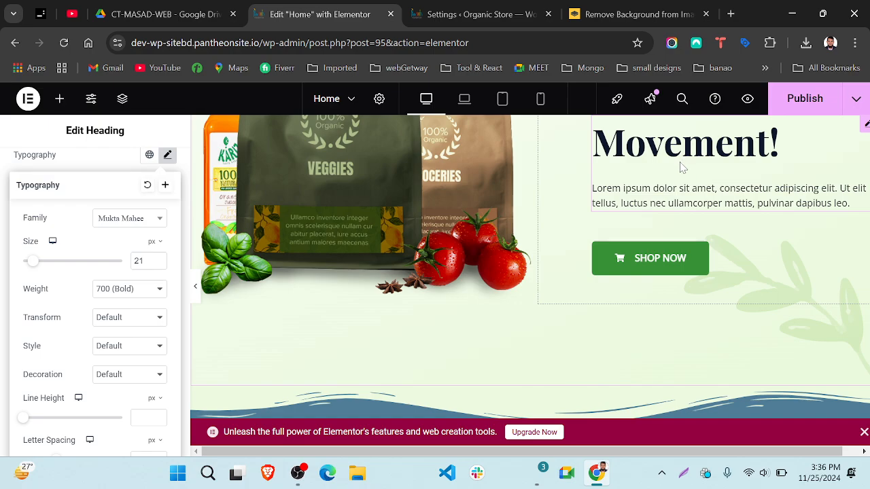
scroll(663, 217, down, 5)
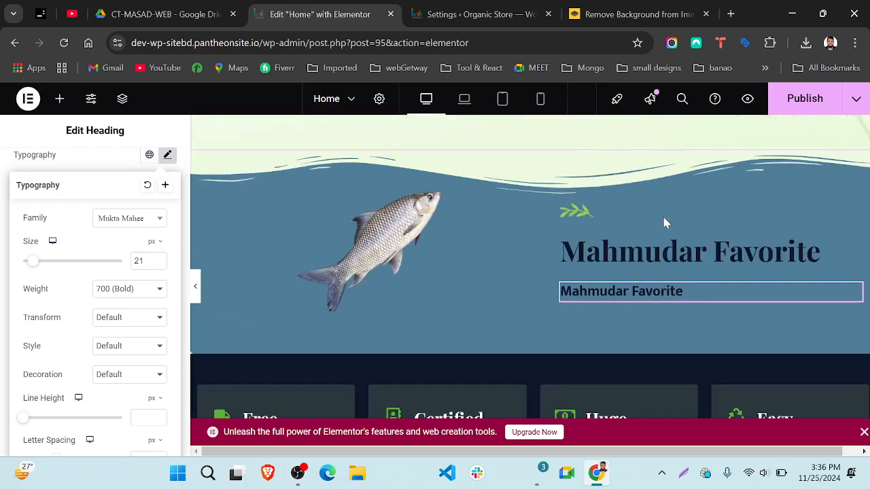
Step: Add a Text Editor widget directly below the smaller heading beside the fish image
click(67, 163)
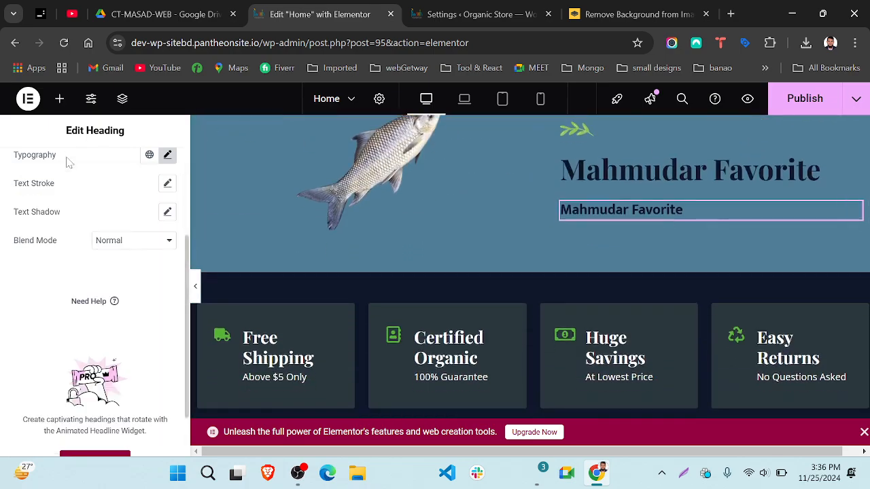
scroll(67, 161, up, 3)
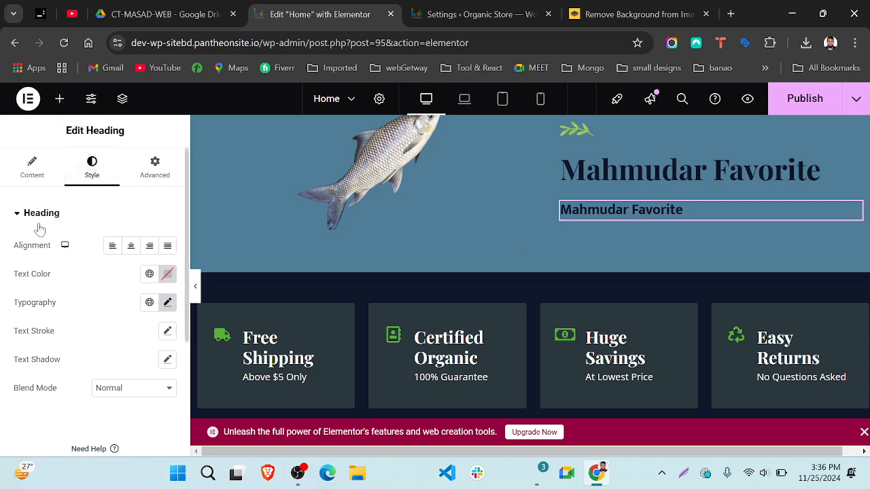
scroll(73, 325, down, 1)
scroll(101, 268, up, 1)
click(60, 99)
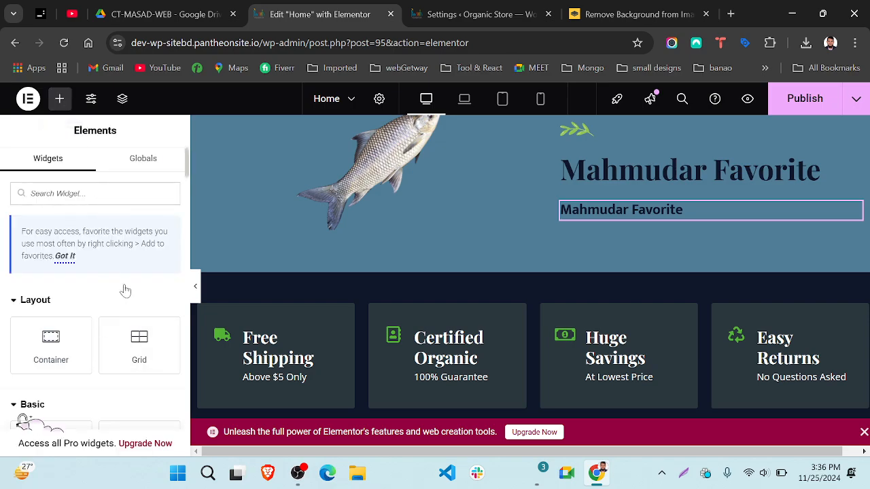
scroll(125, 290, down, 3)
drag(60, 293, 117, 301)
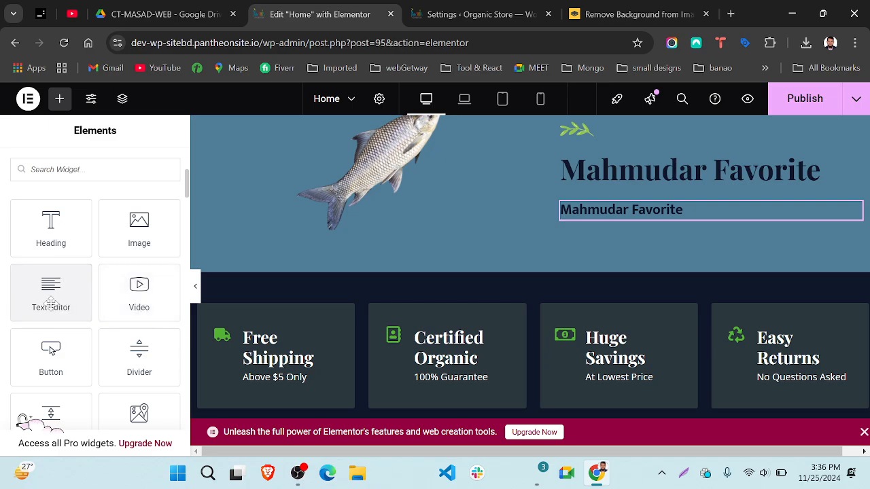
drag(51, 299, 661, 228)
mouse_move(650, 223)
mouse_down()
mouse_move(634, 212)
mouse_move(640, 219)
mouse_up()
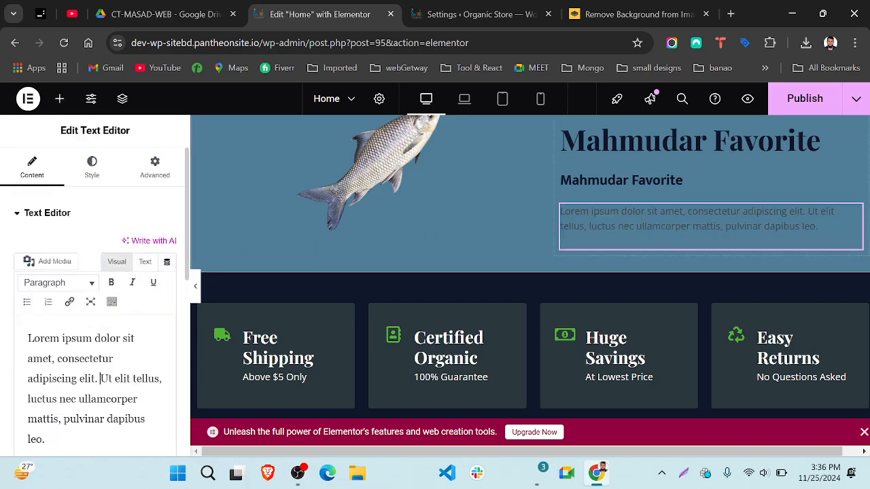
Step: Replace the placeholder paragraph with a person's first name followed by "taking tea near by pukur, And watching Rui Fish . My website my rules."
key(ctrl+a)
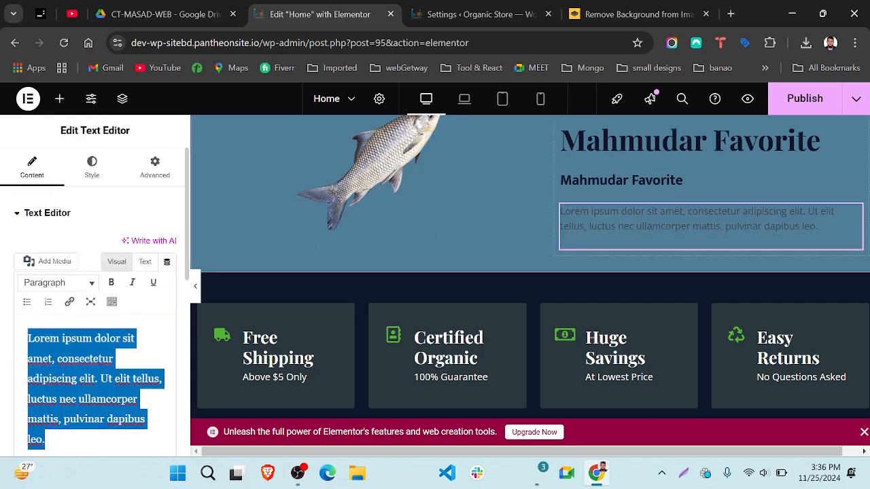
text(Mahm)
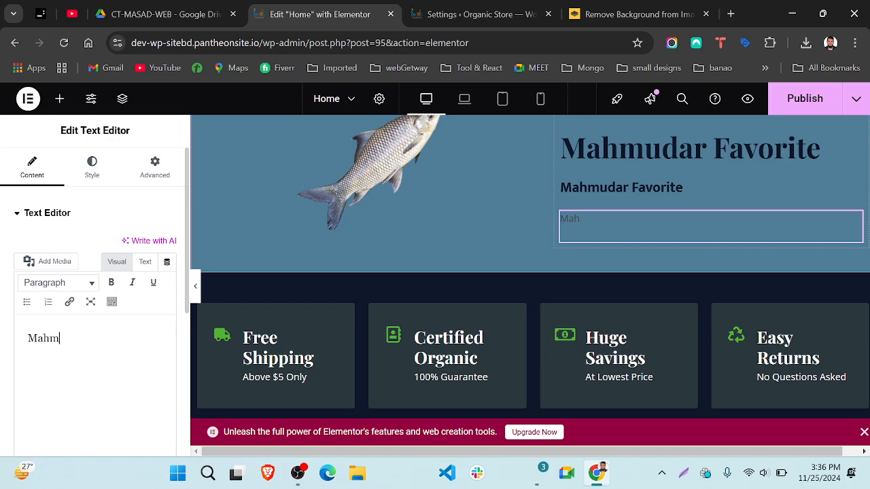
text(uda taking tea)
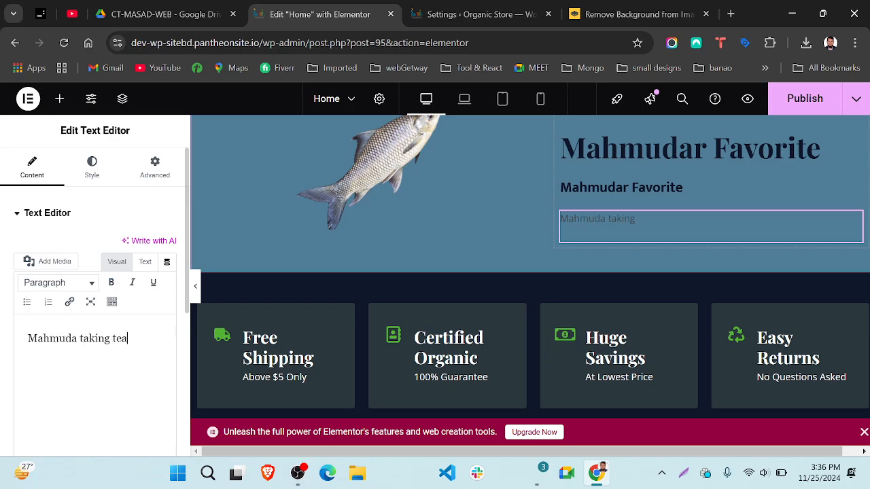
text( near by pukur)
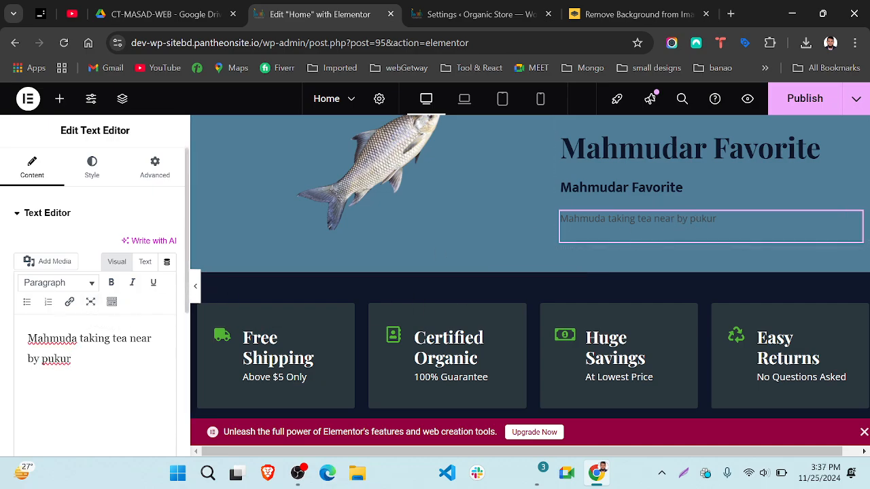
text(ANd)
key(BackSpace)
text(nd watching )
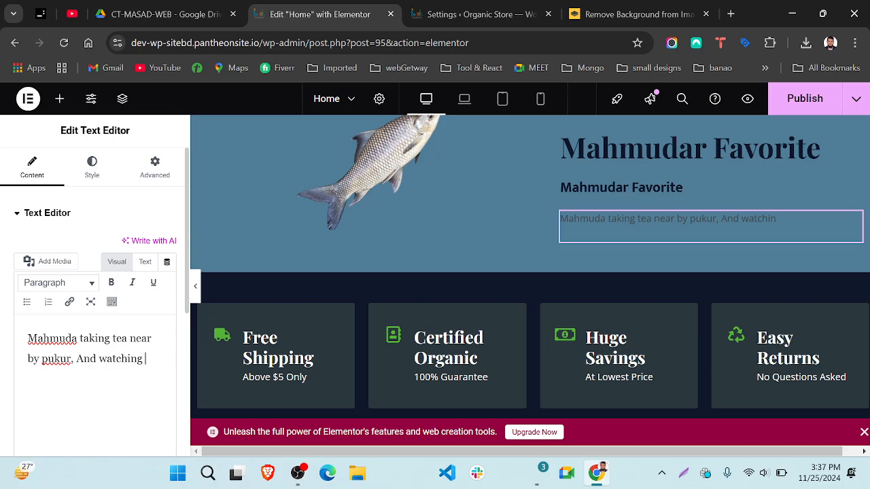
text(fish)
key(BackSpace)
key(BackSpace)
text(Rui Fish . M)
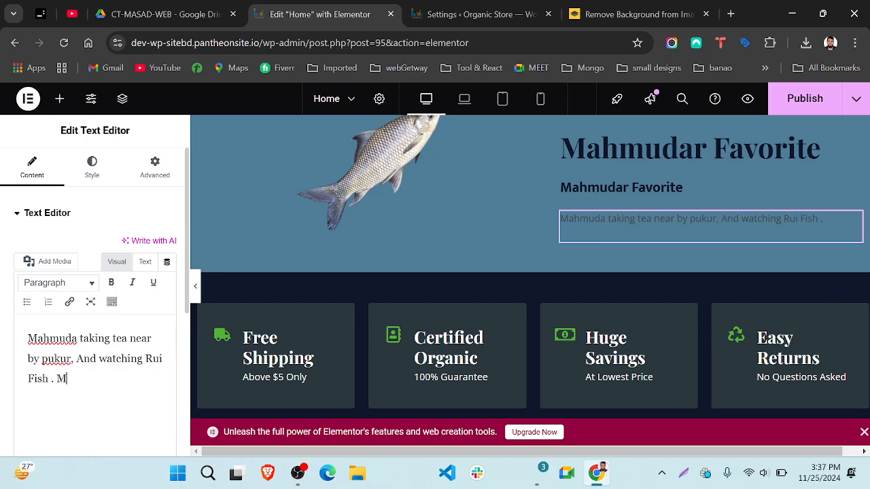
text(y website my)
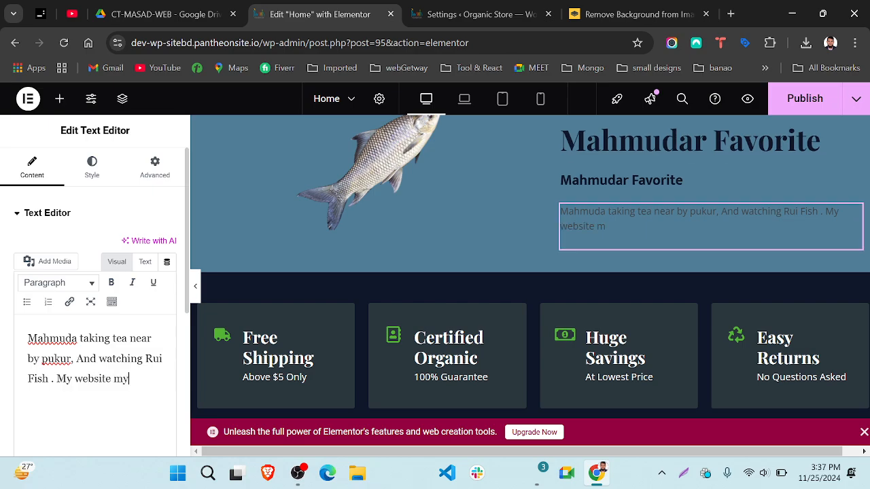
text( rules.)
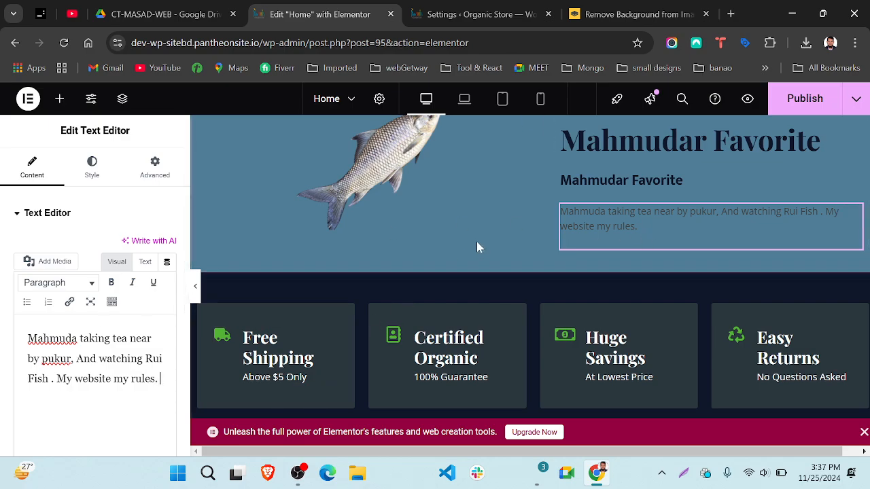
Step: Set the padding of the fish section's outer container to 18 px on all four sides
scroll(476, 241, up, 2)
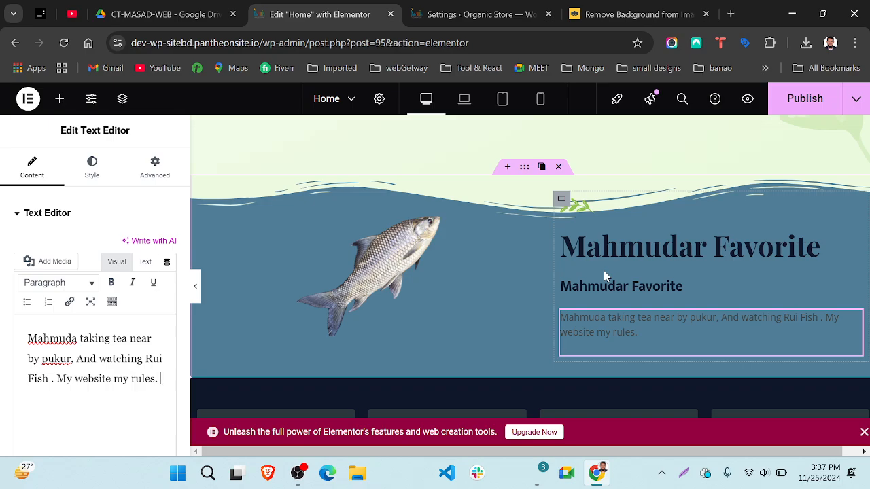
scroll(605, 275, down, 1)
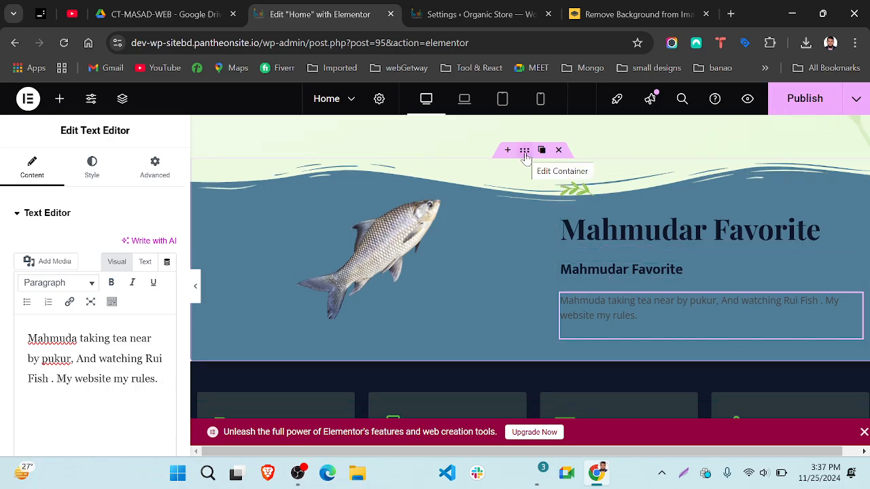
click(546, 196)
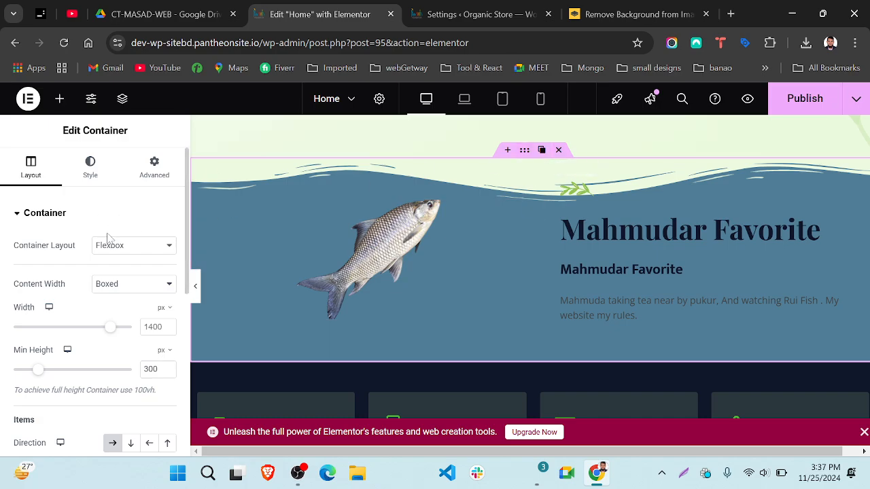
scroll(38, 333, down, 2)
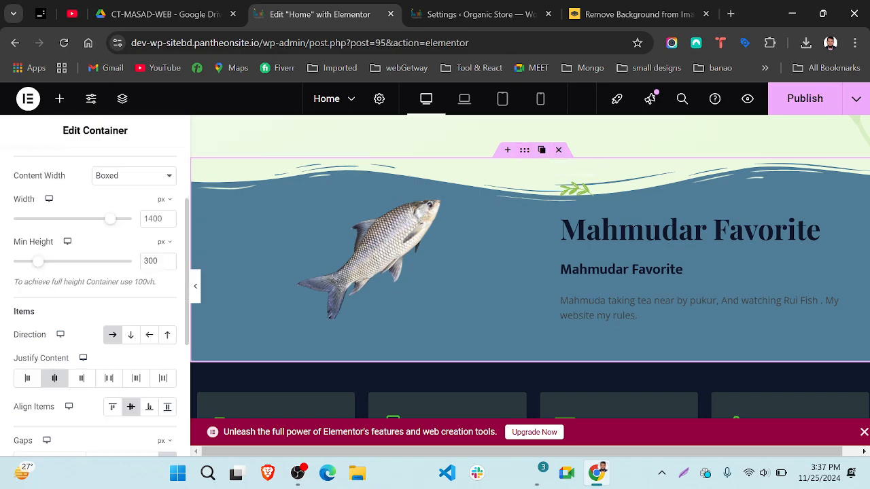
scroll(68, 265, up, 2)
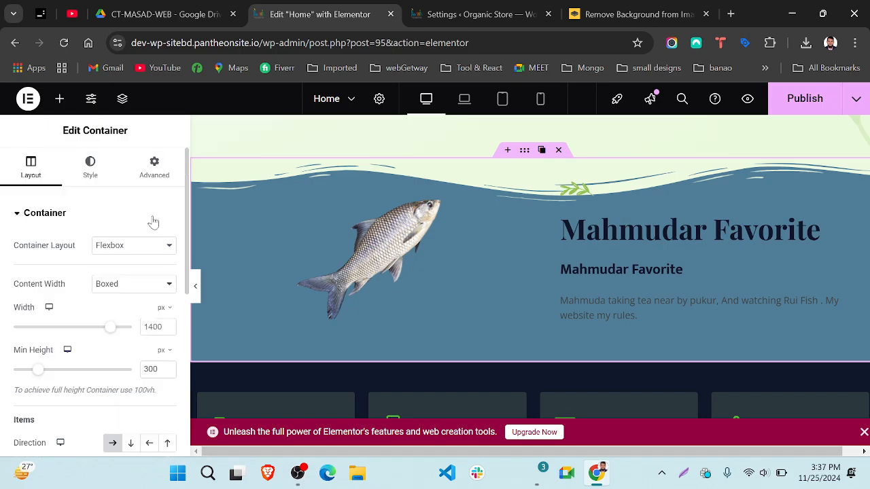
click(155, 169)
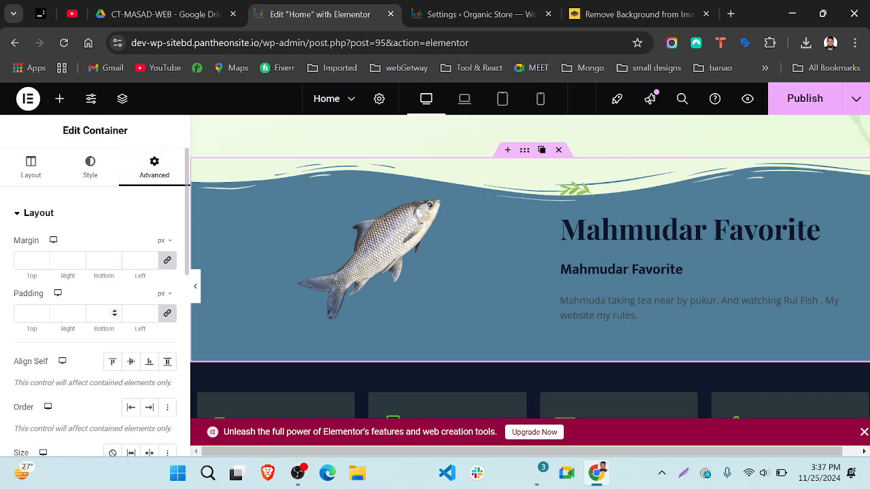
scroll(116, 309, down, 1)
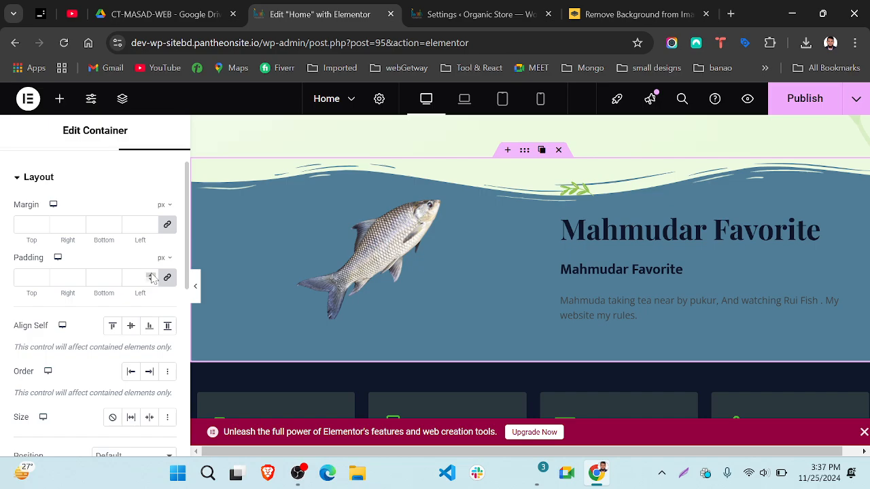
click(151, 275)
click(152, 274)
click(152, 274)
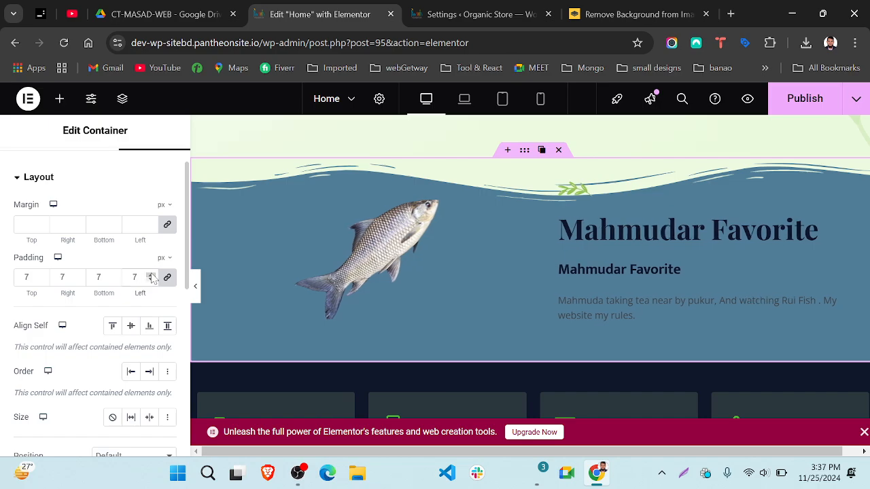
click(152, 274)
click(151, 275)
click(151, 274)
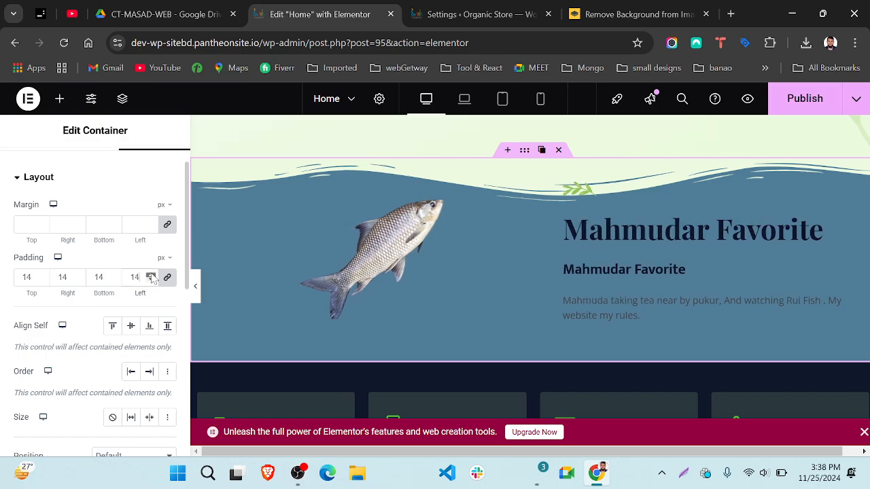
click(151, 274)
click(152, 274)
click(152, 275)
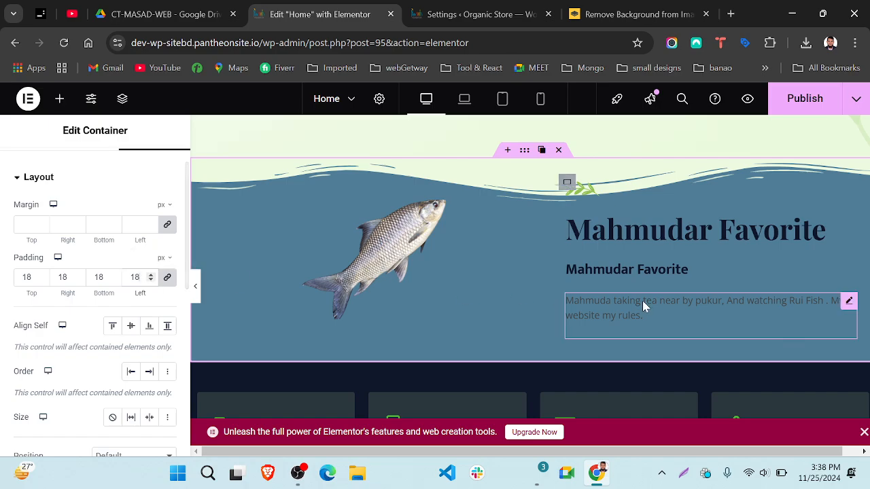
Step: Set the margin of the fish section's outer container to 0 px on all four sides
scroll(642, 301, up, 1)
scroll(642, 301, down, 2)
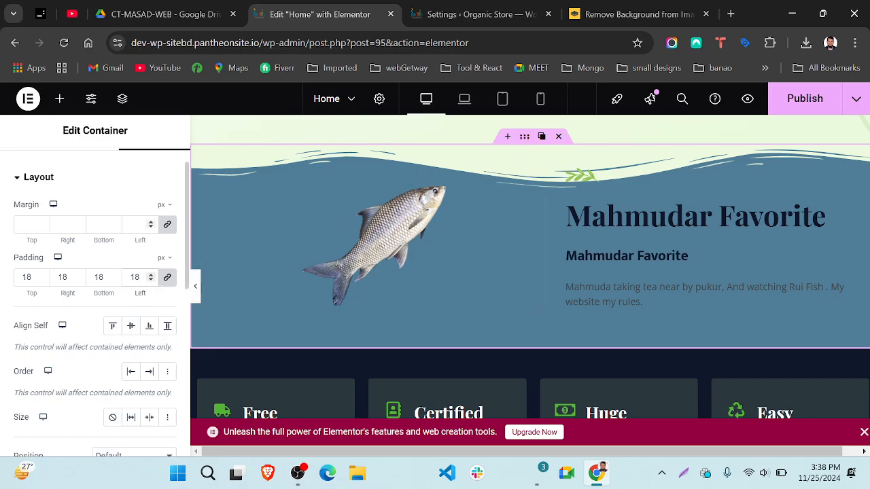
click(165, 227)
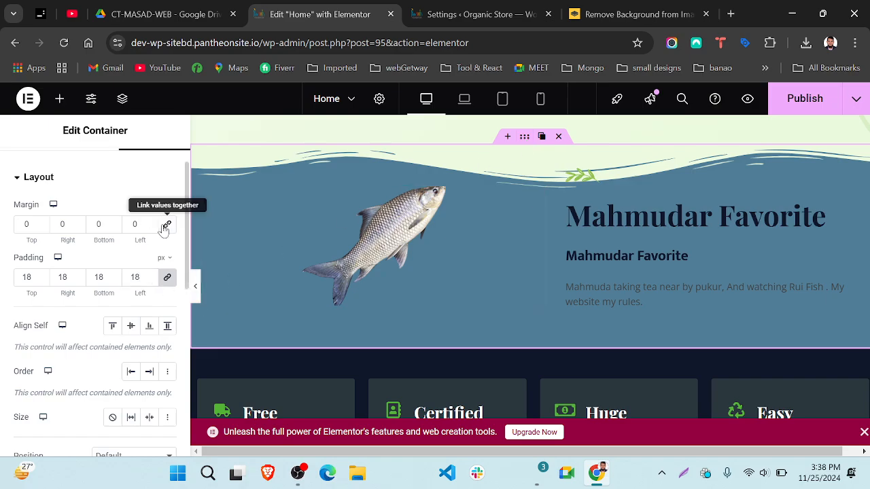
Step: Clear the minimum height of the fish section's outer container
scroll(104, 198, up, 1)
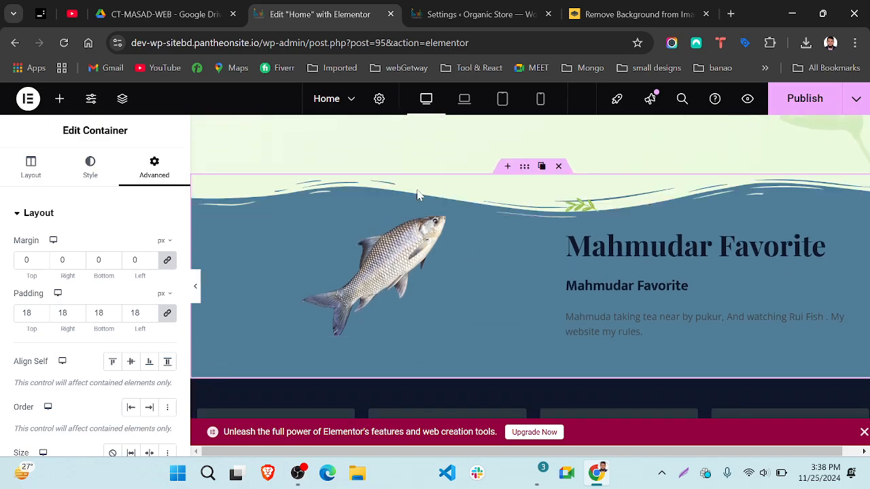
click(30, 170)
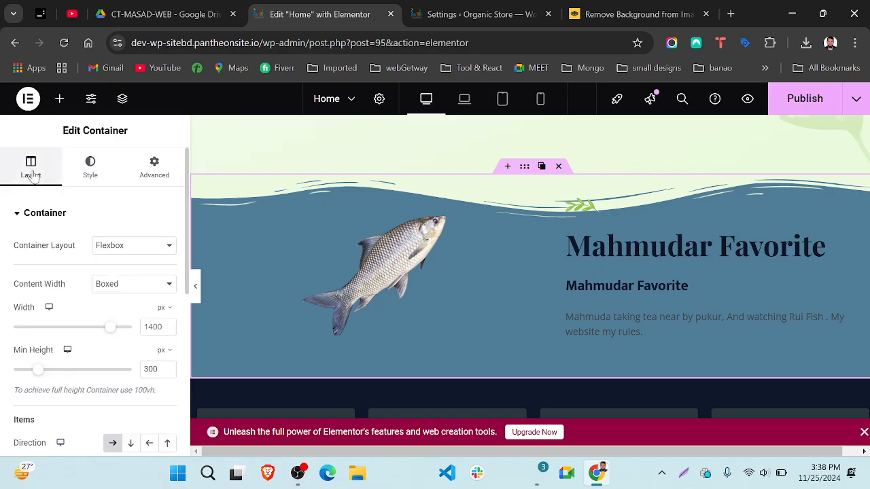
scroll(89, 380, down, 1)
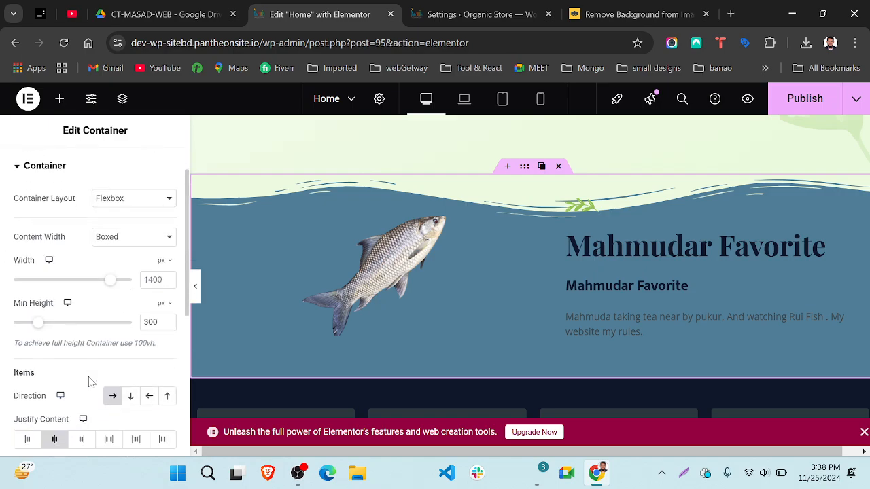
double_click(168, 319)
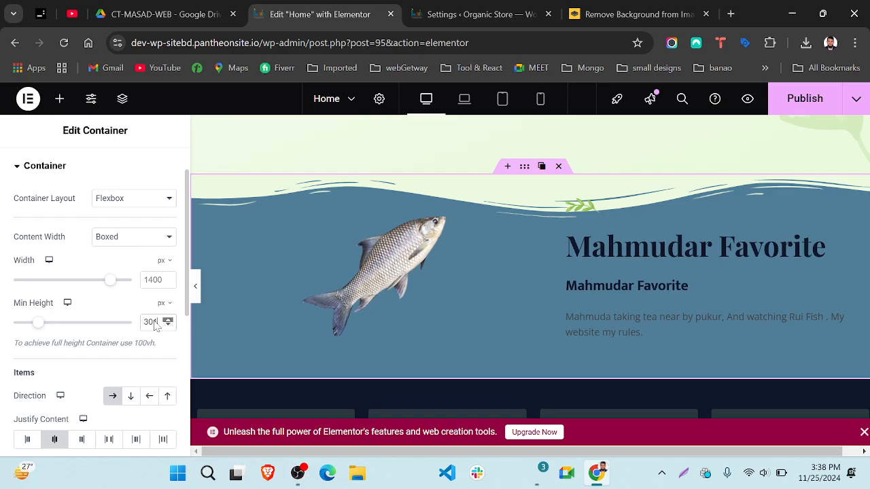
key(ctrl+a)
key(BackSpace)
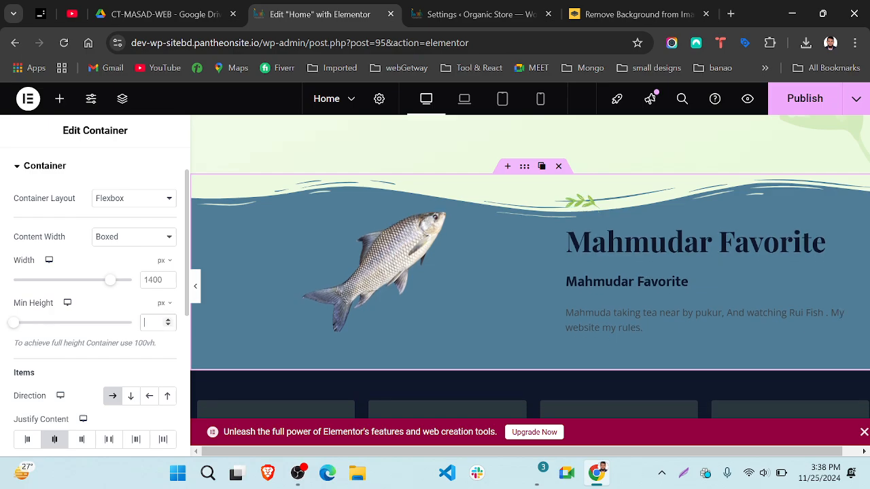
Step: Increase the padding of the fish section's outer container to 33 px on all four sides
scroll(155, 160, up, 1)
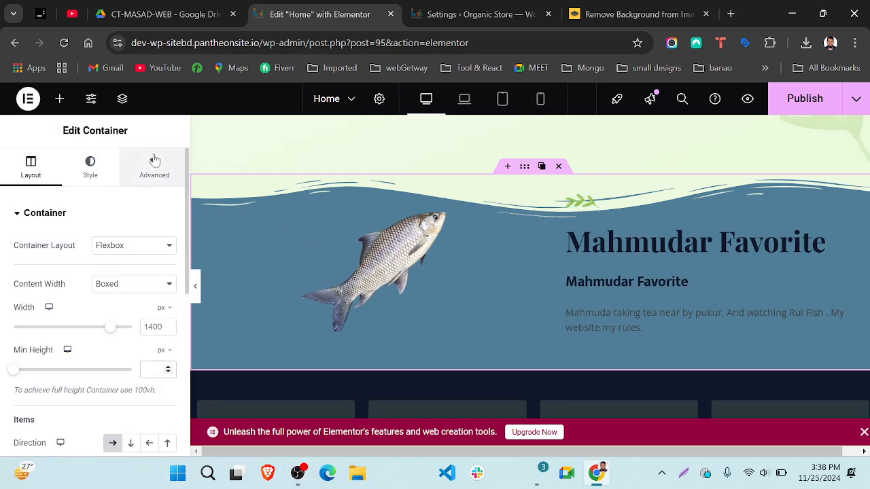
click(154, 161)
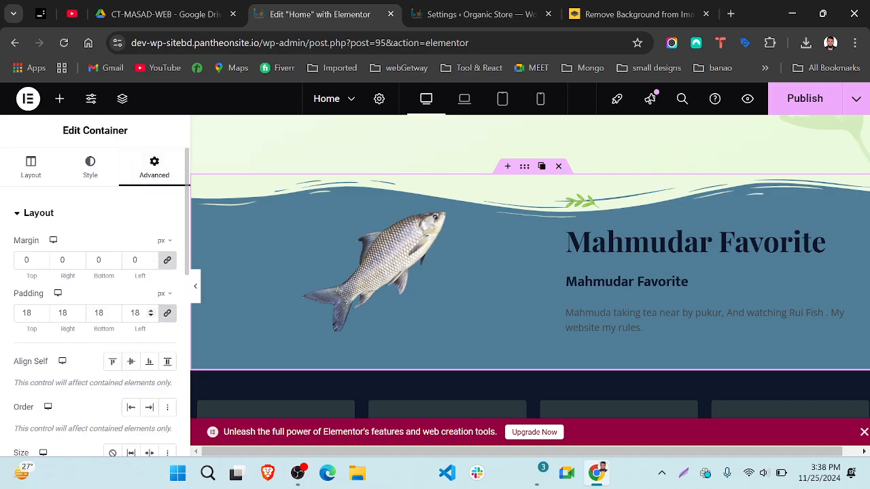
click(150, 312)
click(150, 311)
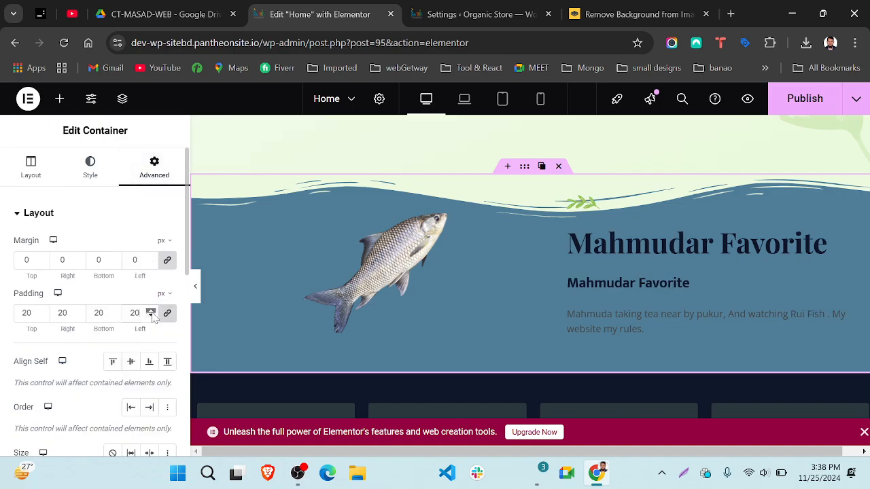
click(150, 311)
click(151, 311)
click(150, 311)
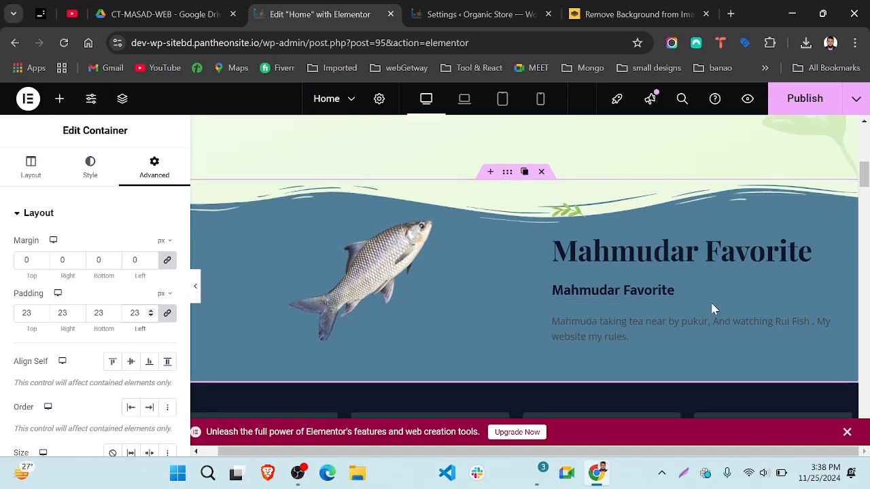
click(151, 311)
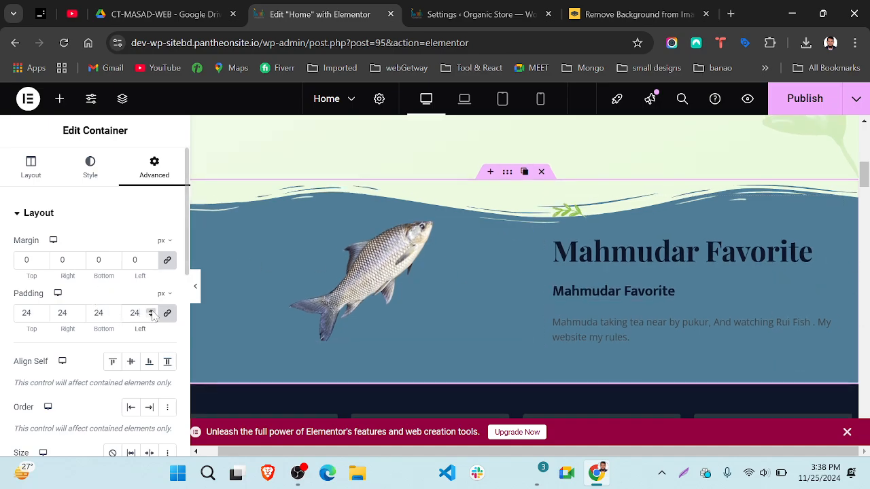
click(150, 311)
click(150, 311)
click(150, 311)
click(150, 311)
click(150, 311)
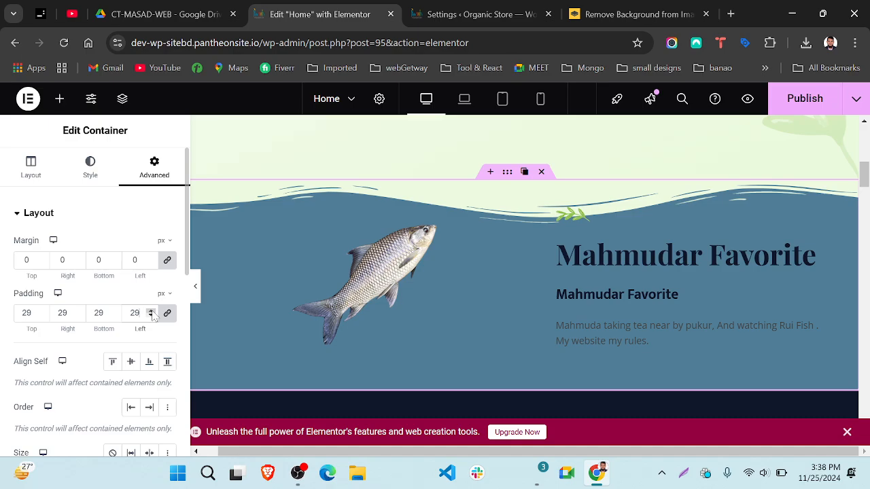
click(150, 311)
click(150, 311)
click(150, 311)
click(150, 311)
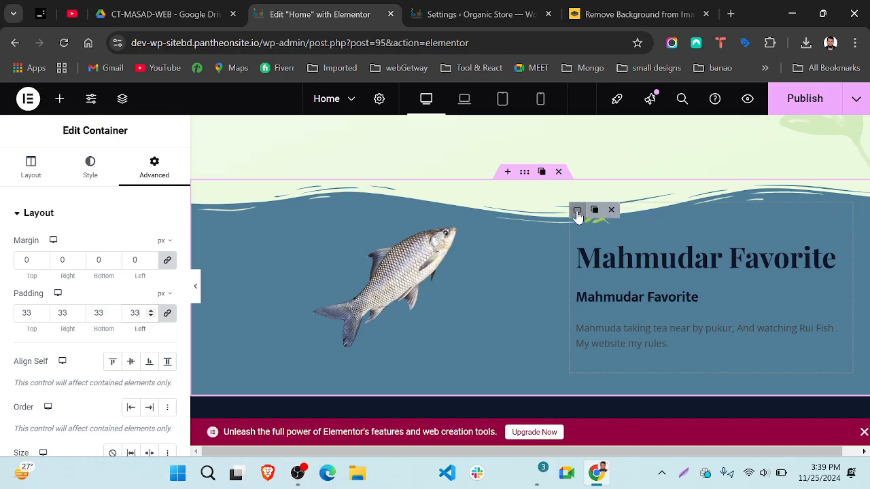
Step: Set the padding of the inner container holding the leaf icon, headings and paragraph to 20 px on all four sides
click(577, 212)
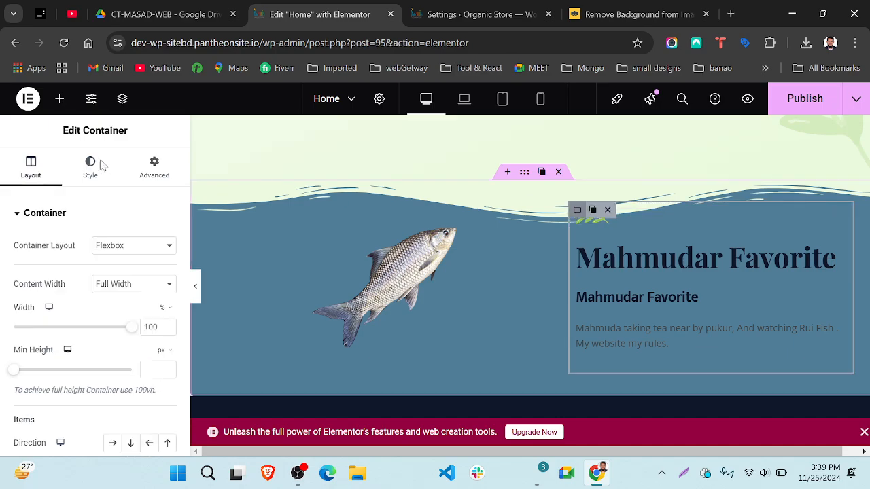
click(155, 166)
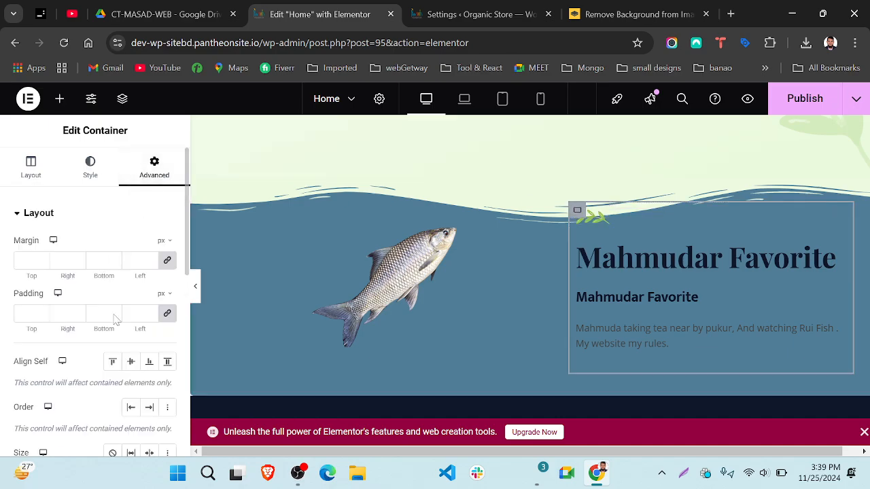
scroll(115, 326, down, 2)
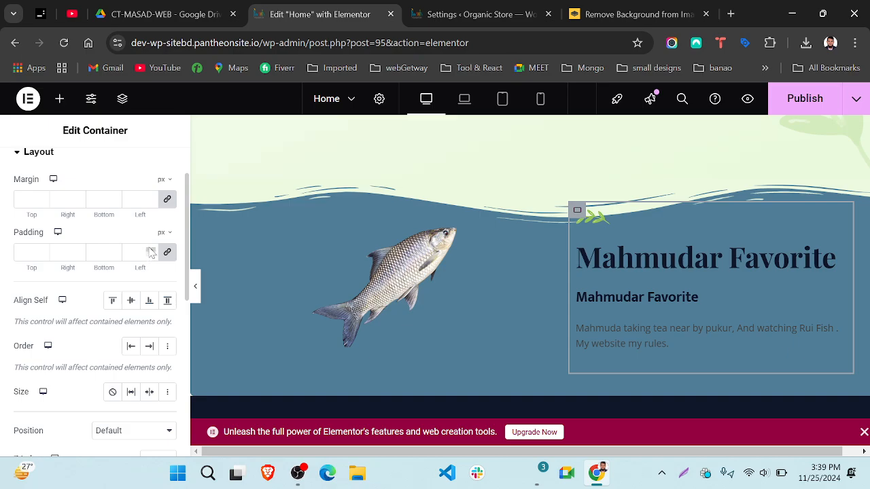
click(150, 252)
click(150, 252)
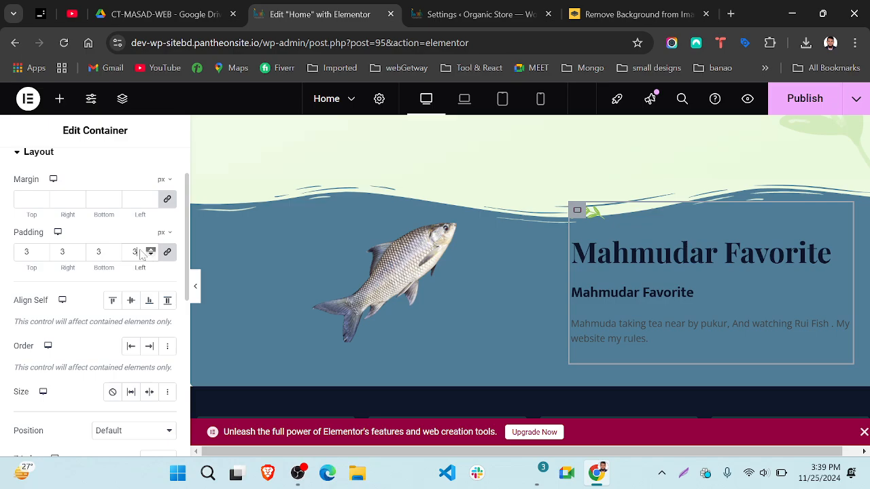
scroll(138, 253, up, 14)
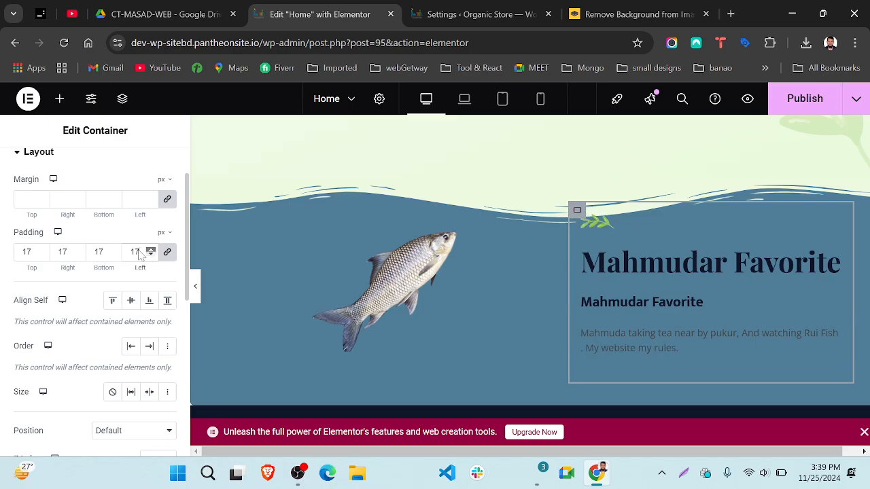
scroll(139, 254, up, 3)
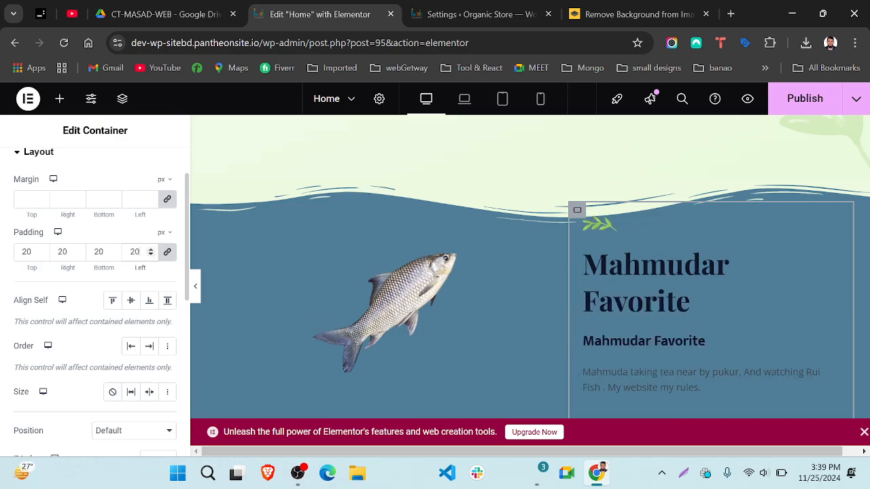
scroll(718, 246, down, 2)
scroll(718, 246, up, 1)
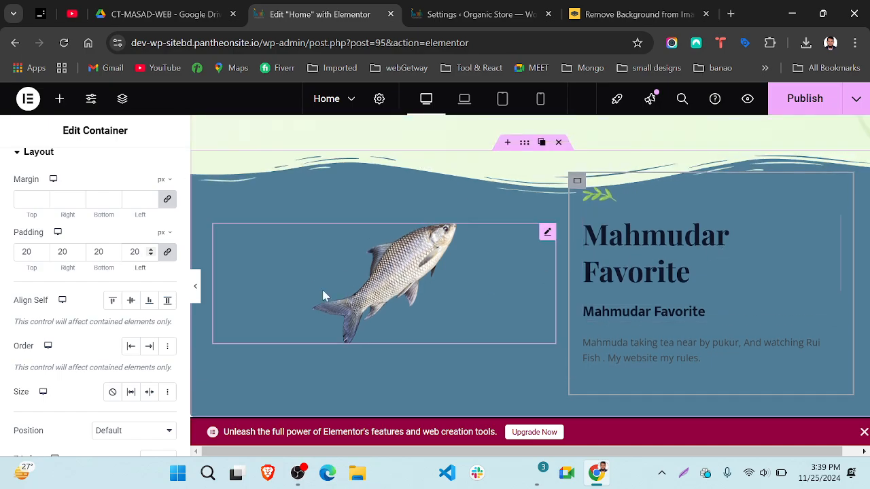
scroll(666, 339, down, 2)
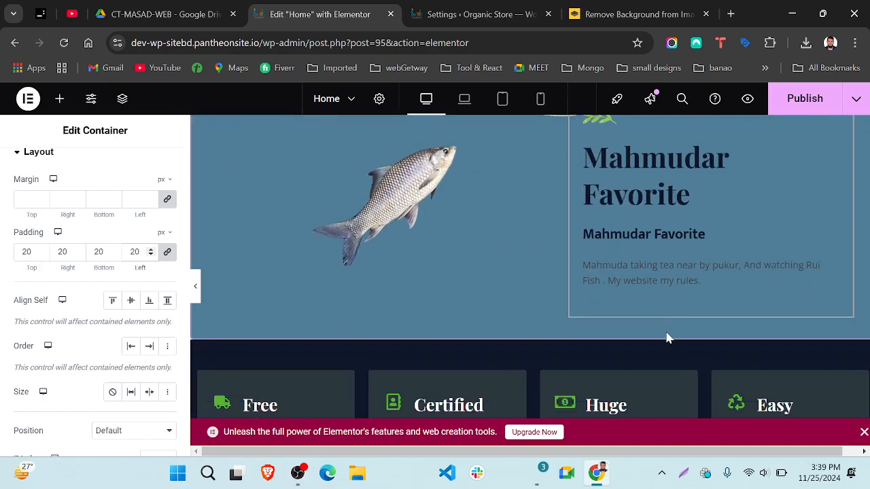
scroll(666, 338, up, 1)
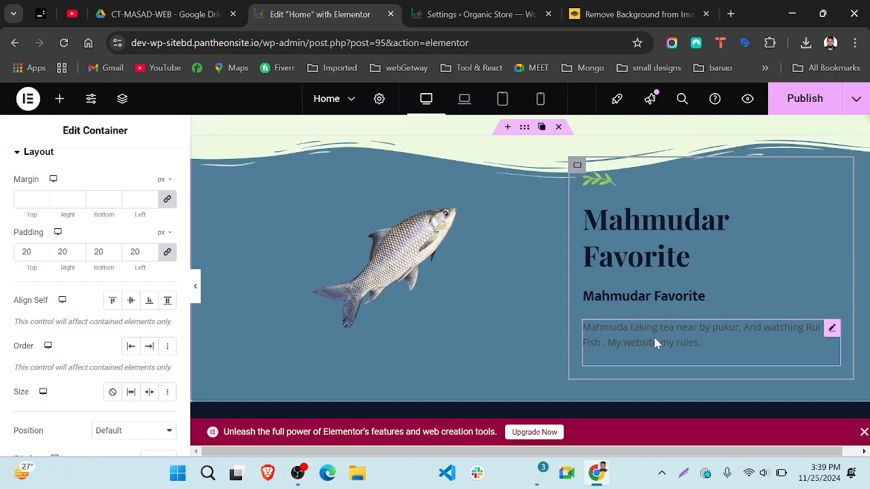
Step: Change the text color of the paragraph beside the fish image to white, #FFFFFF
click(656, 341)
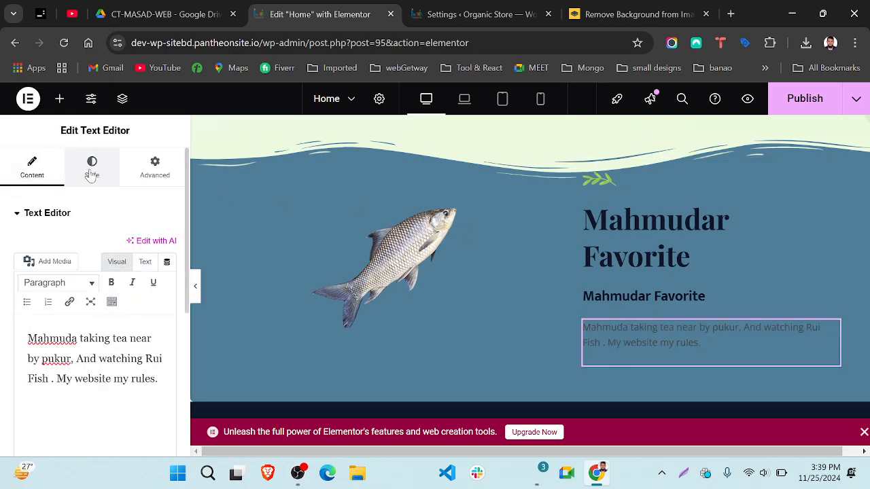
click(91, 175)
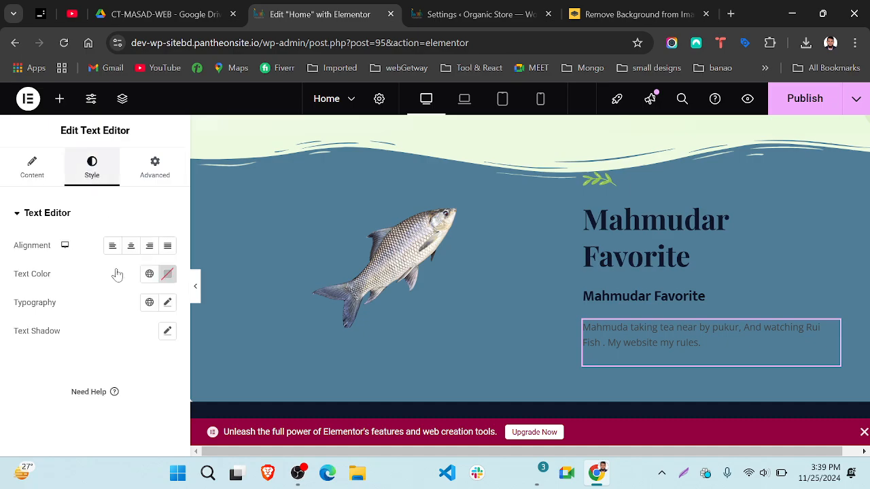
click(167, 274)
click(210, 251)
click(195, 215)
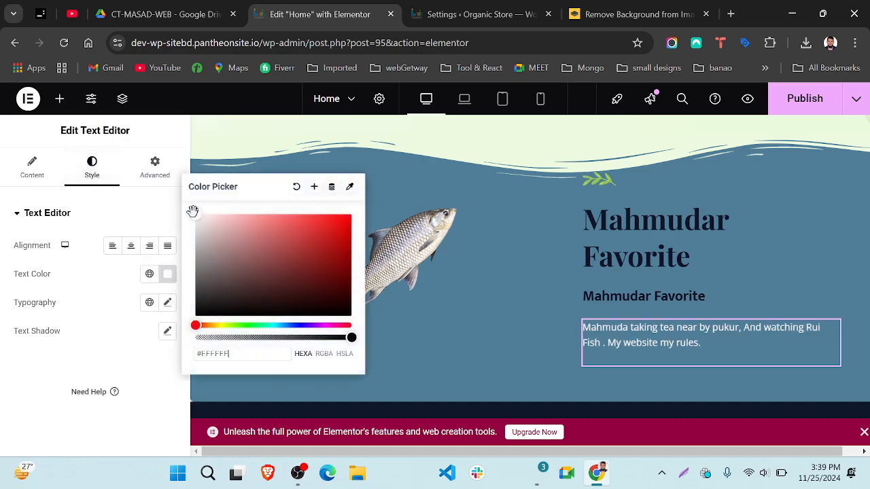
click(119, 213)
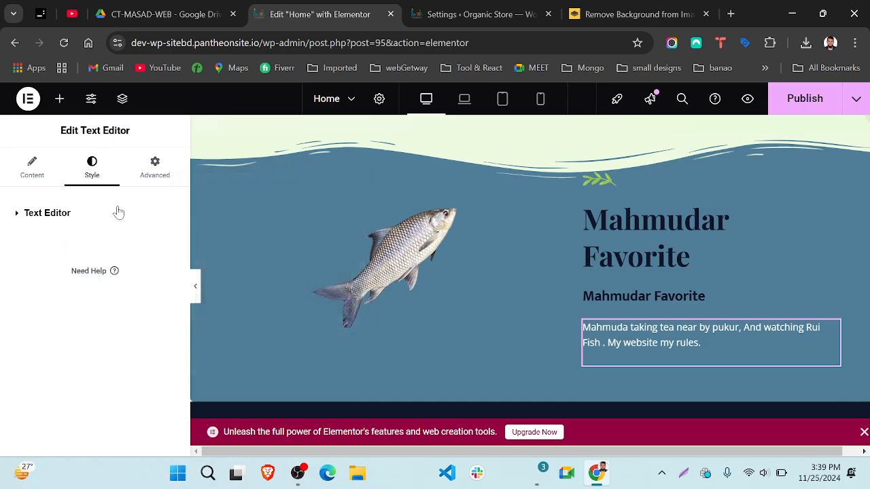
Step: Set the typography size of the paragraph beside the fish image to 16 px
click(53, 209)
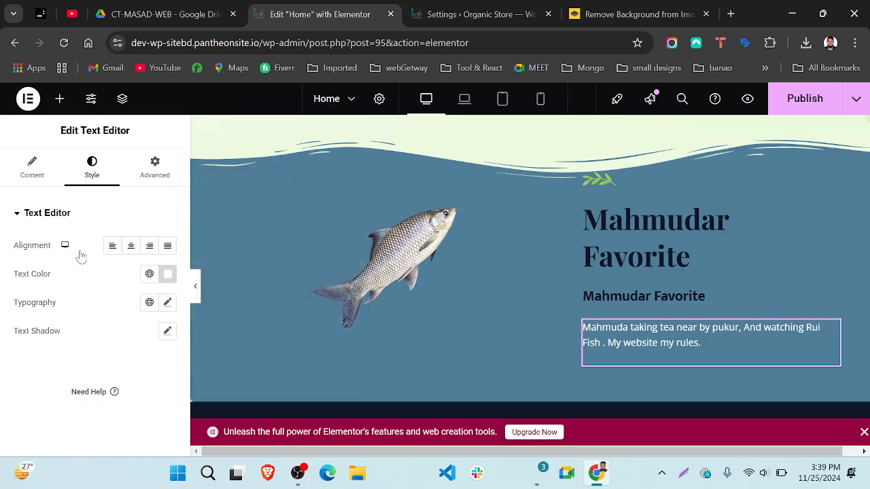
click(167, 304)
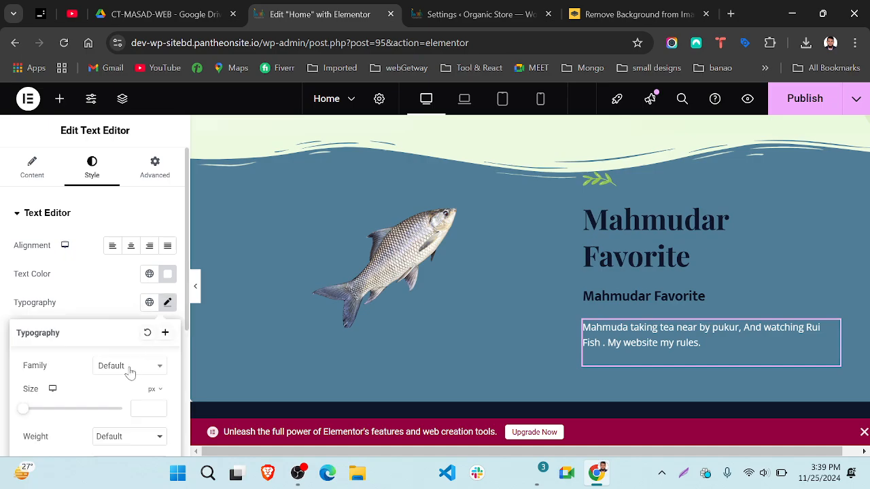
scroll(129, 370, down, 1)
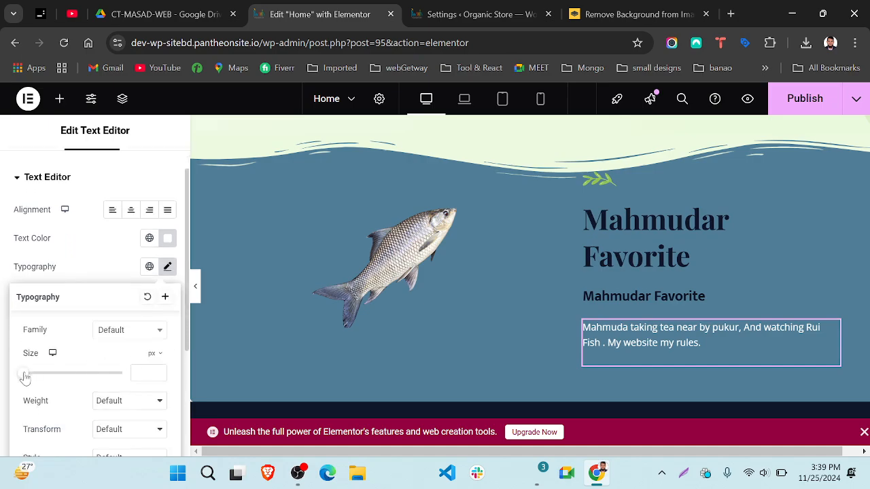
drag(25, 379, 36, 378)
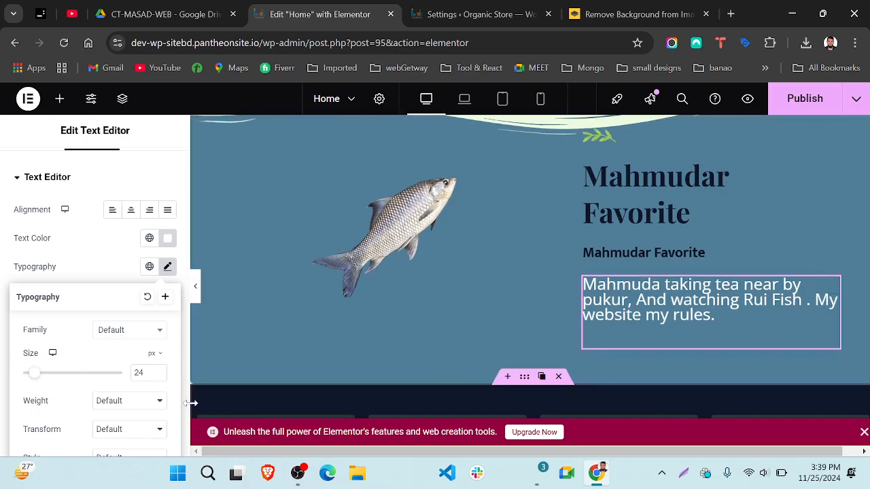
click(160, 377)
click(159, 376)
click(160, 376)
click(159, 377)
click(160, 376)
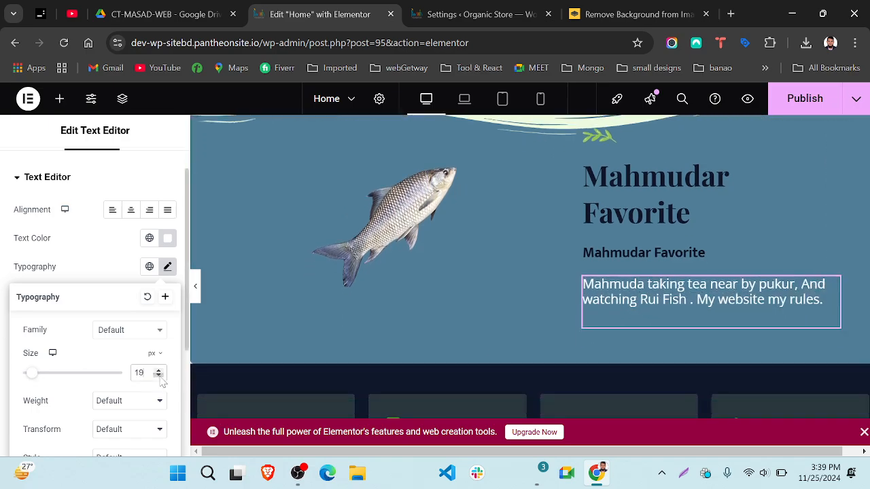
click(159, 376)
click(160, 376)
click(160, 376)
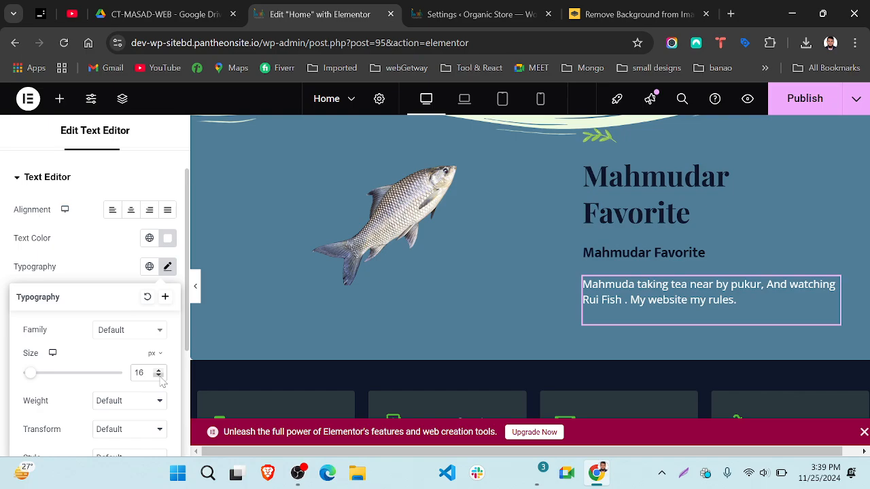
scroll(101, 404, down, 2)
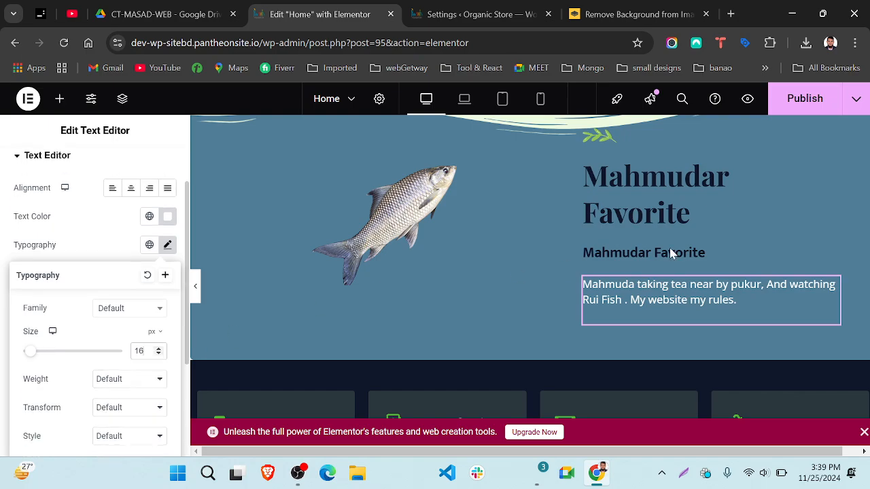
scroll(676, 250, up, 5)
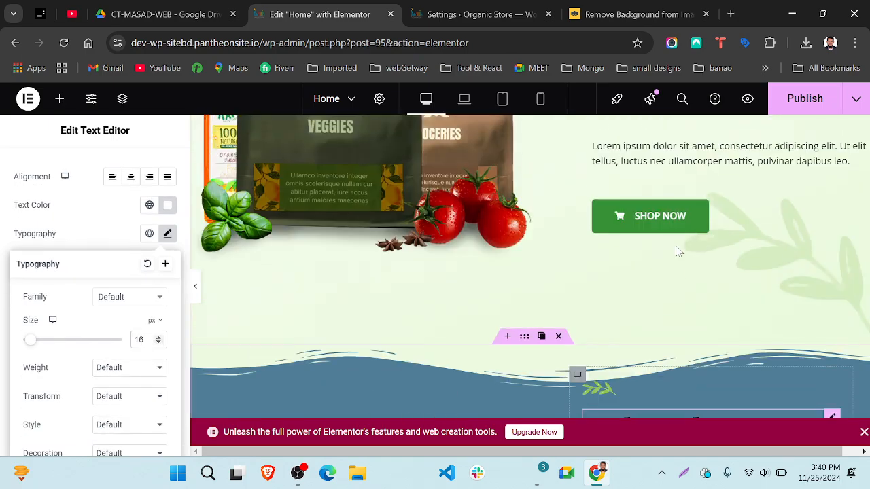
Step: Add a Button widget below the paragraph beside the fish image, checking the hero section's button for reference
scroll(676, 249, up, 1)
scroll(676, 250, down, 1)
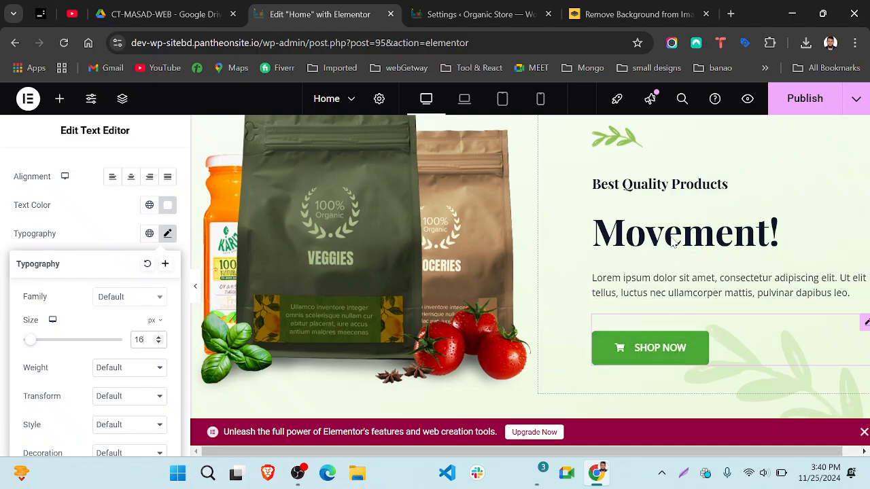
scroll(675, 331, down, 5)
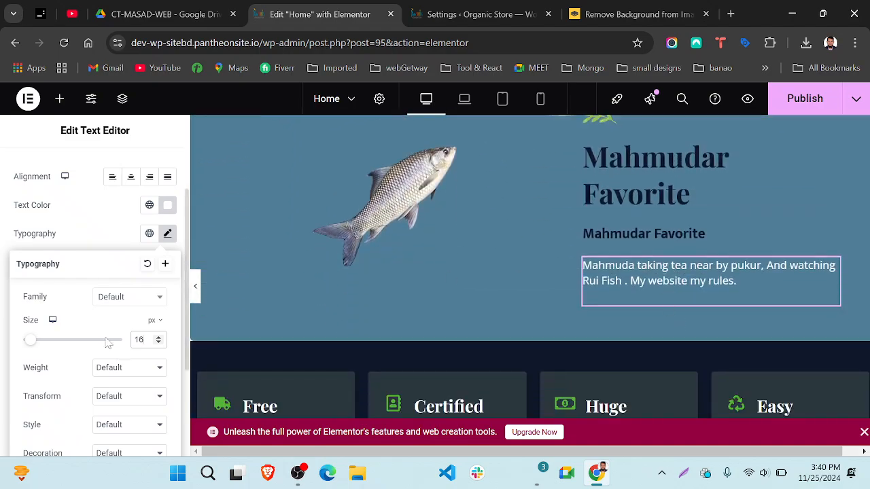
click(63, 226)
scroll(80, 210, up, 1)
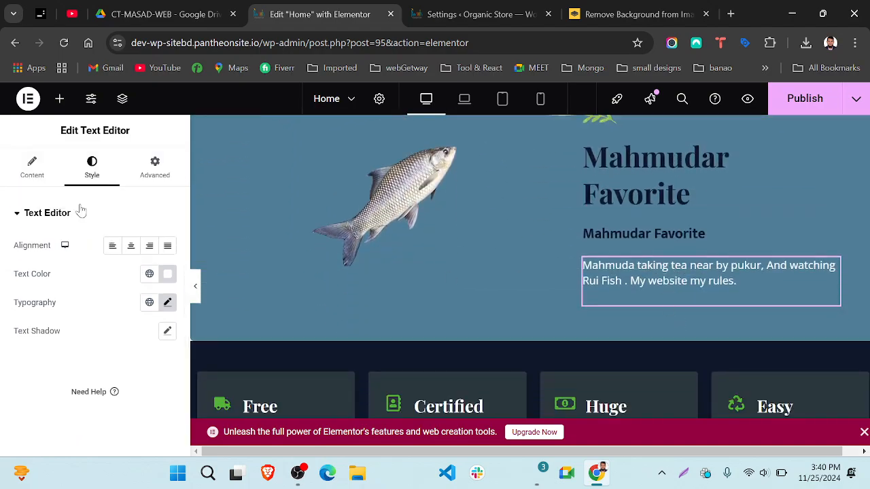
click(59, 98)
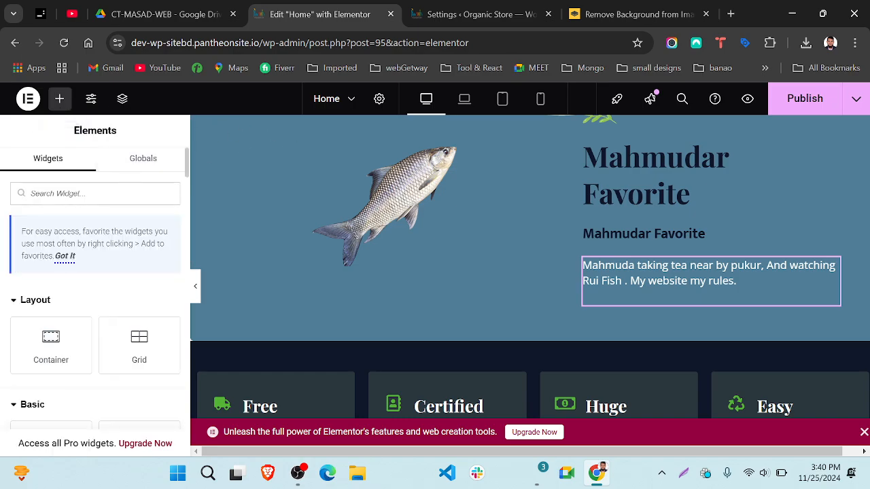
text(but)
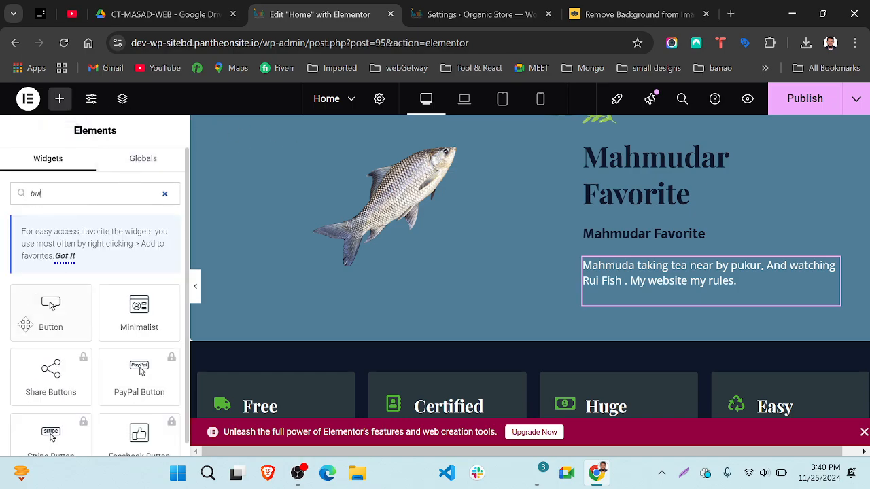
drag(55, 321, 675, 287)
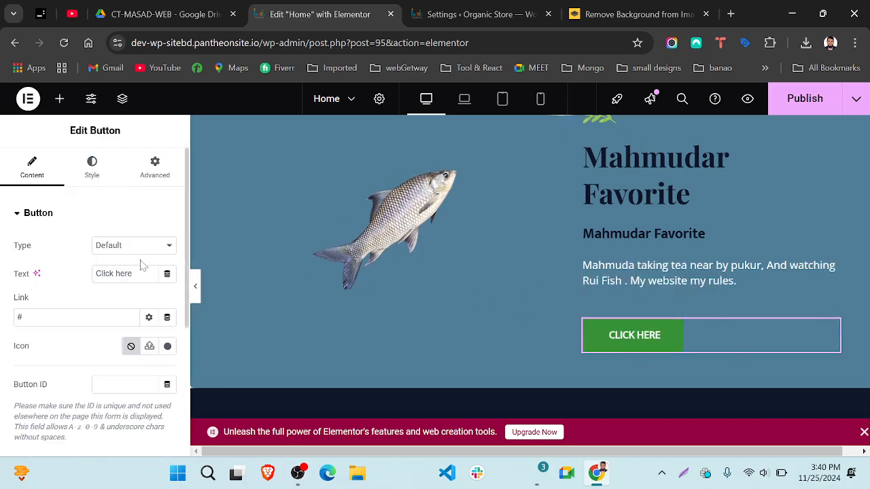
Step: Set the new button's text to "call" followed by the person's first name
drag(132, 273, 76, 275)
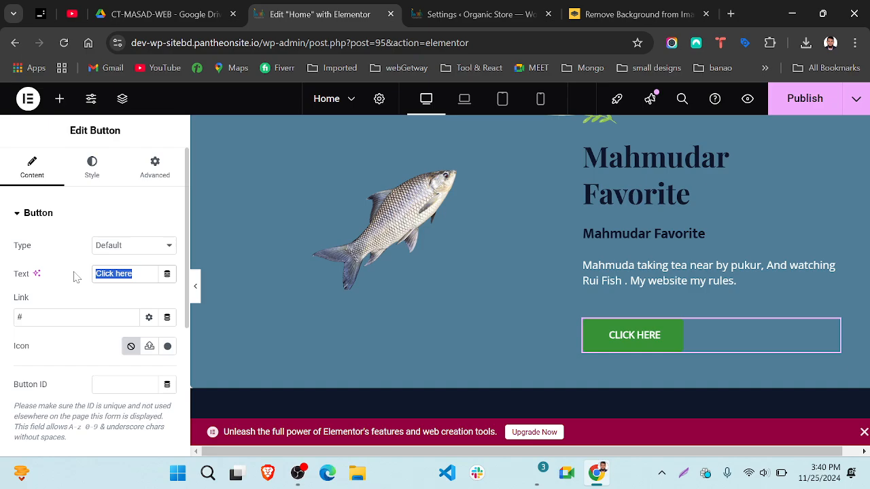
text(call)
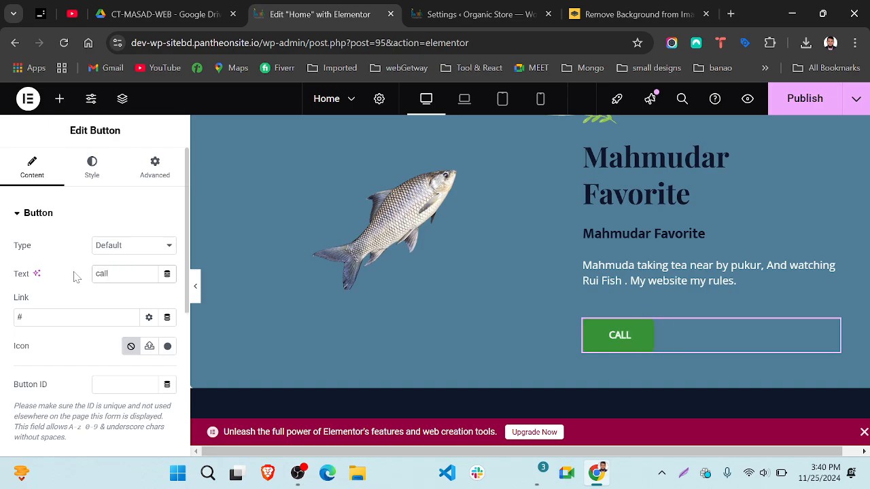
text( Mahmuda)
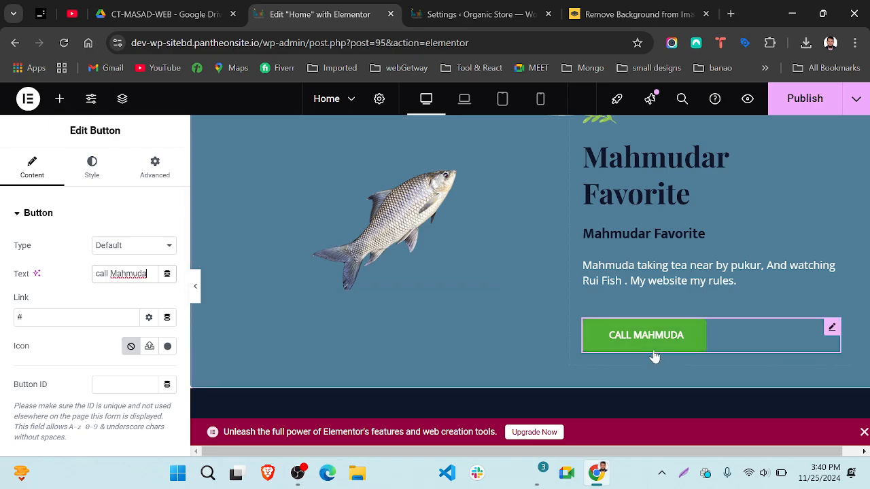
scroll(43, 272, down, 1)
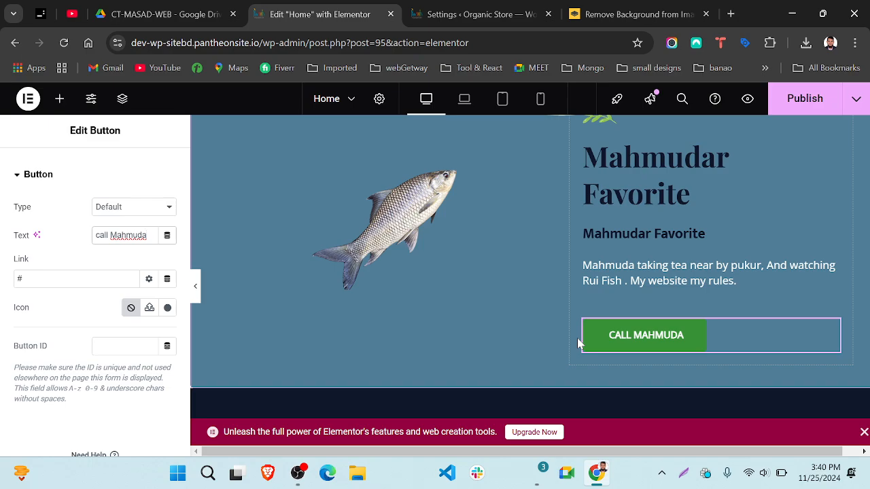
click(149, 309)
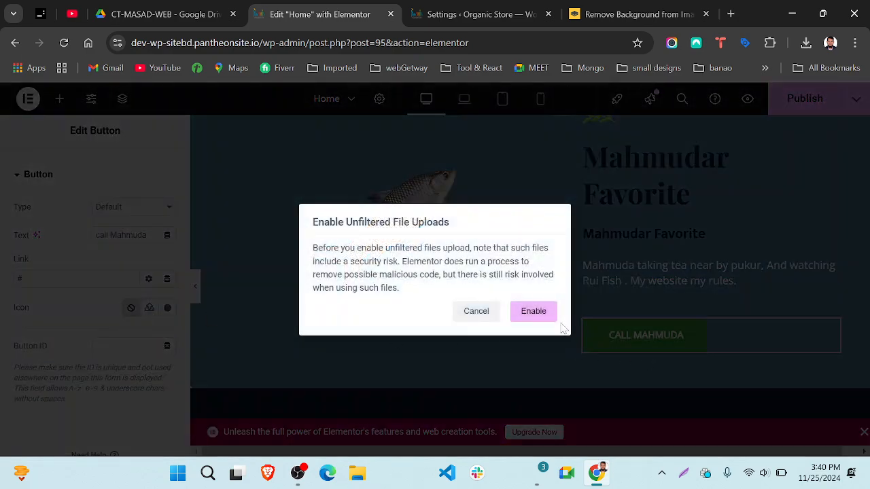
click(533, 311)
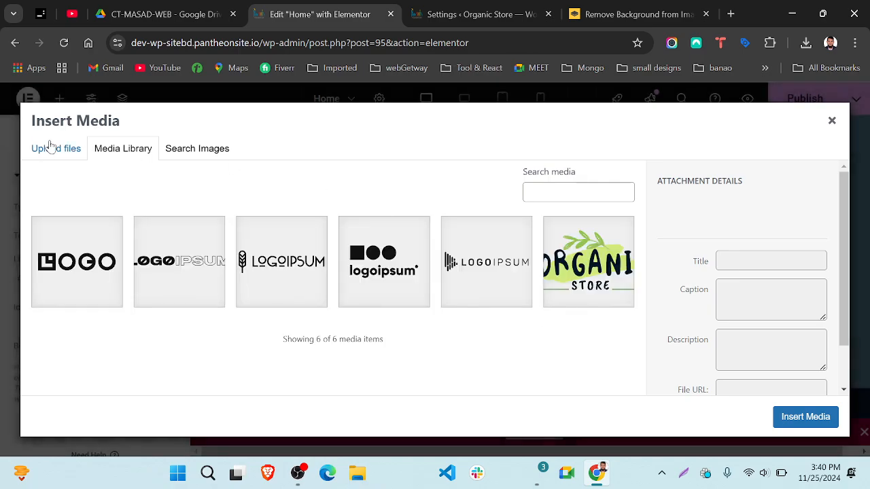
click(831, 121)
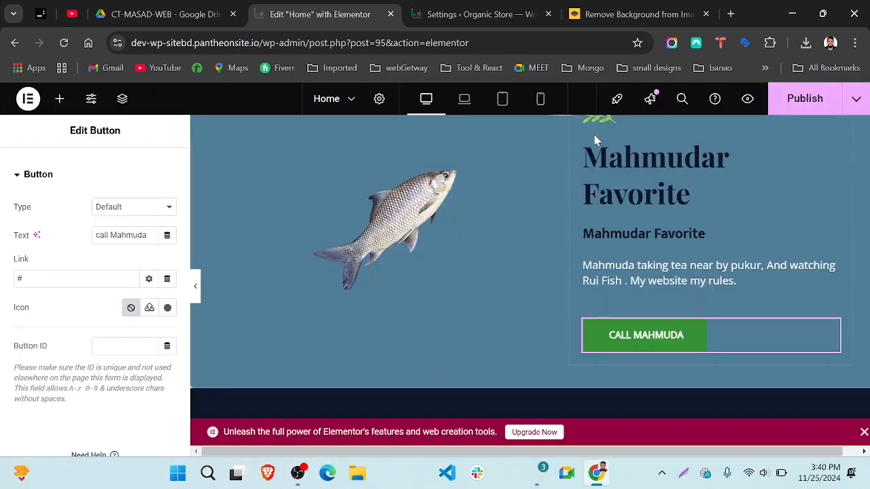
Step: Find the "Mug hot" icon in the icon library and insert it into the fish section's button
click(166, 309)
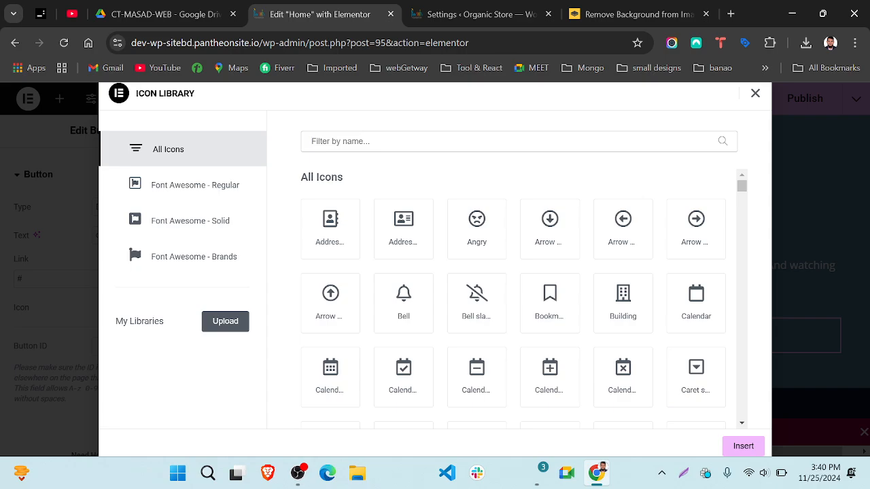
text(cup)
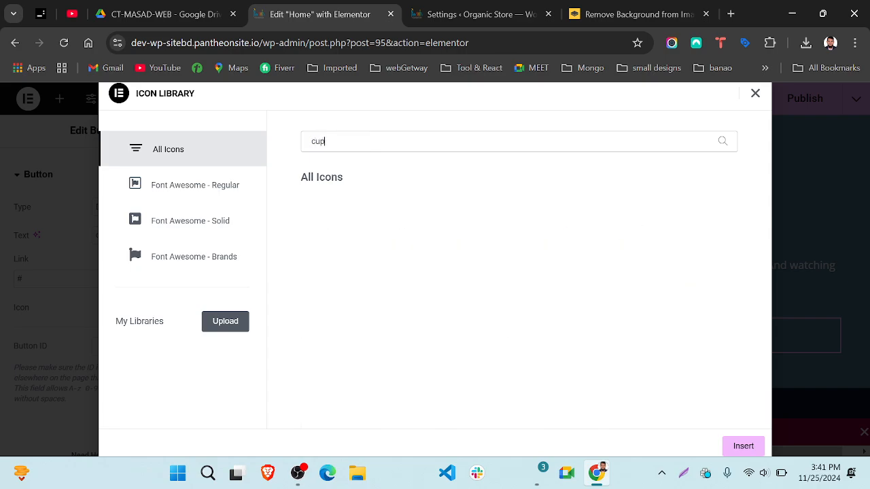
key(BackSpace)
key(BackSpace)
key(BackSpace)
text(mug)
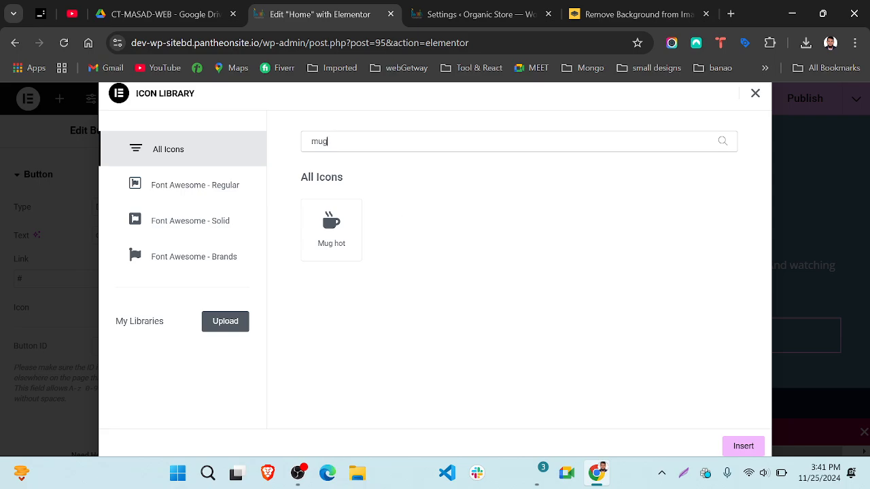
click(333, 240)
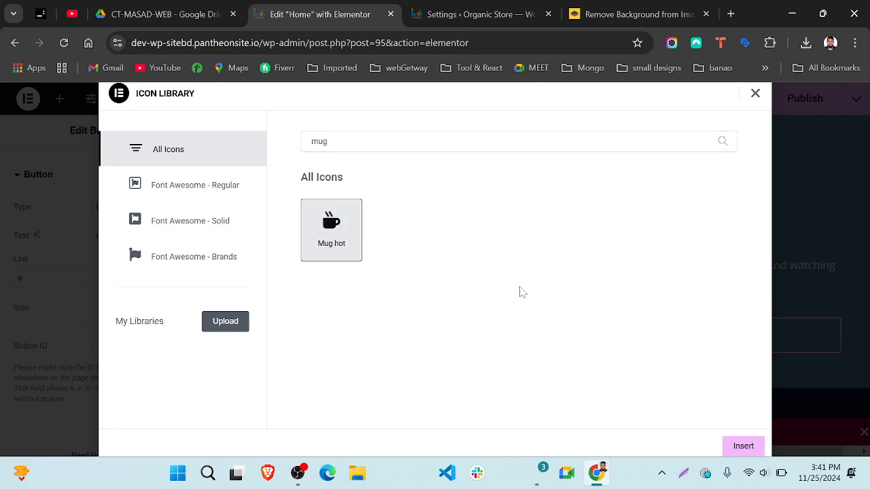
click(744, 446)
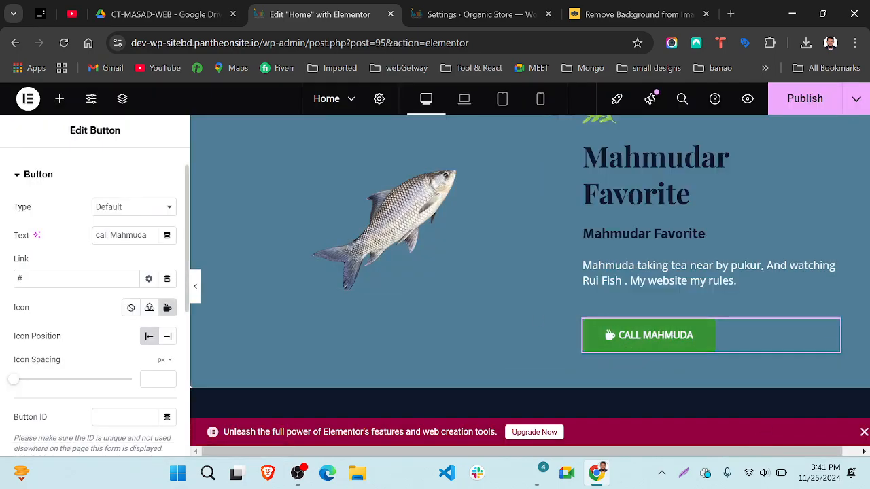
Step: Set the typography transform of the fish section's button to Capitalize
scroll(107, 299, down, 3)
scroll(109, 292, up, 4)
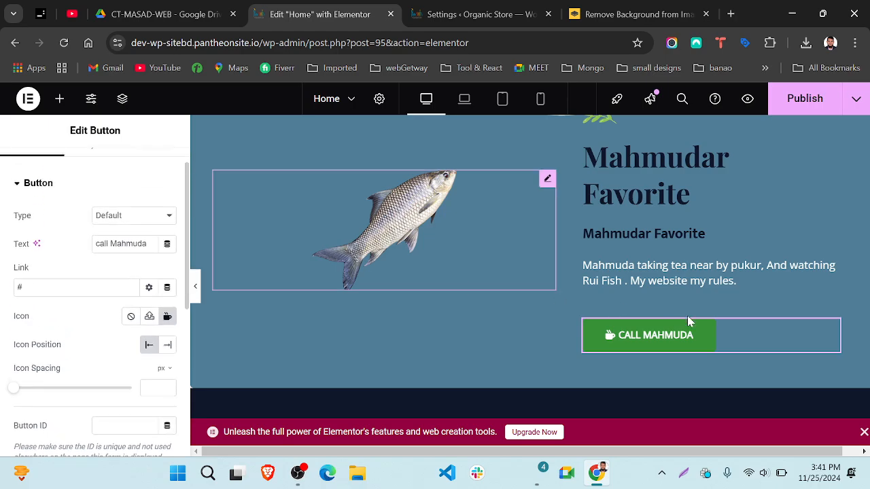
scroll(82, 194, up, 1)
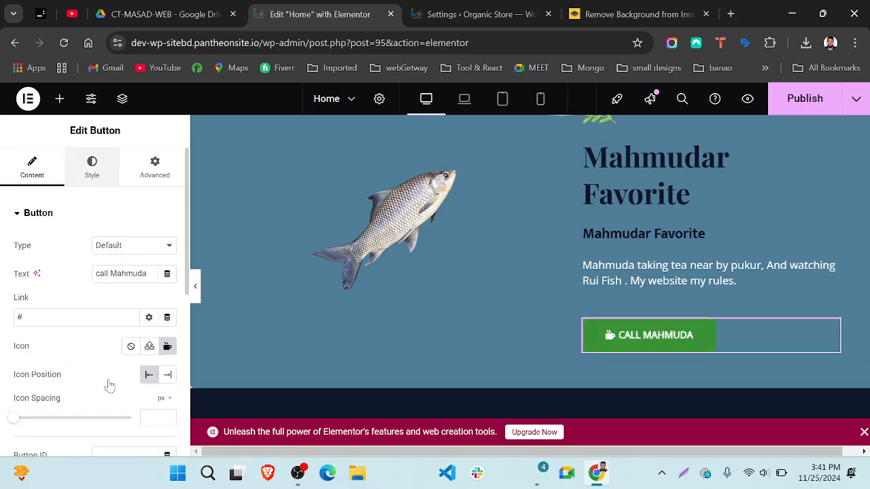
scroll(111, 385, down, 1)
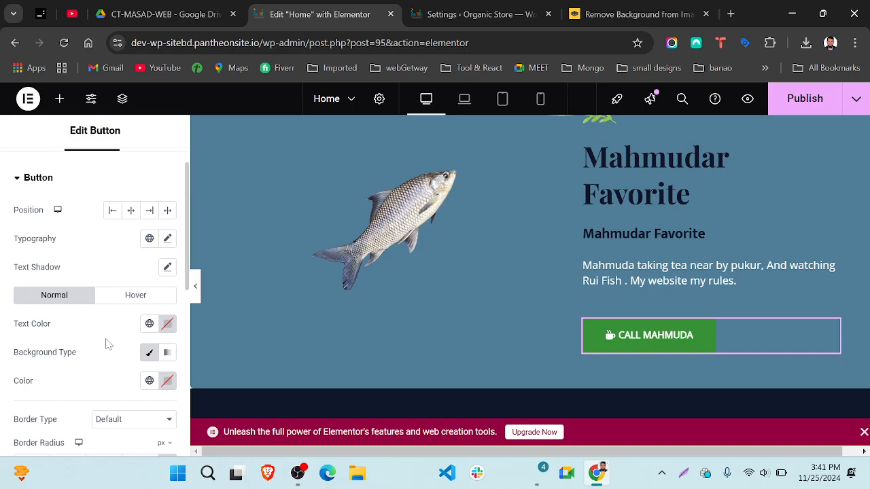
scroll(105, 344, down, 2)
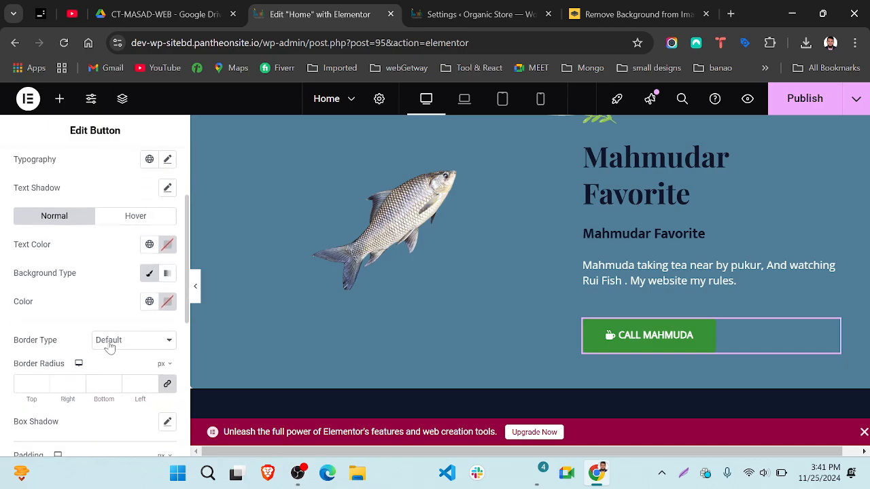
scroll(34, 270, up, 3)
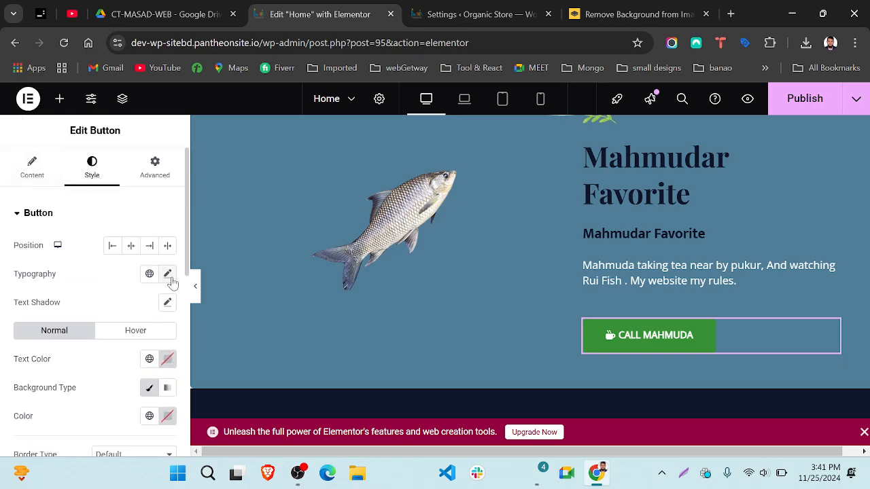
click(168, 275)
scroll(90, 376, down, 3)
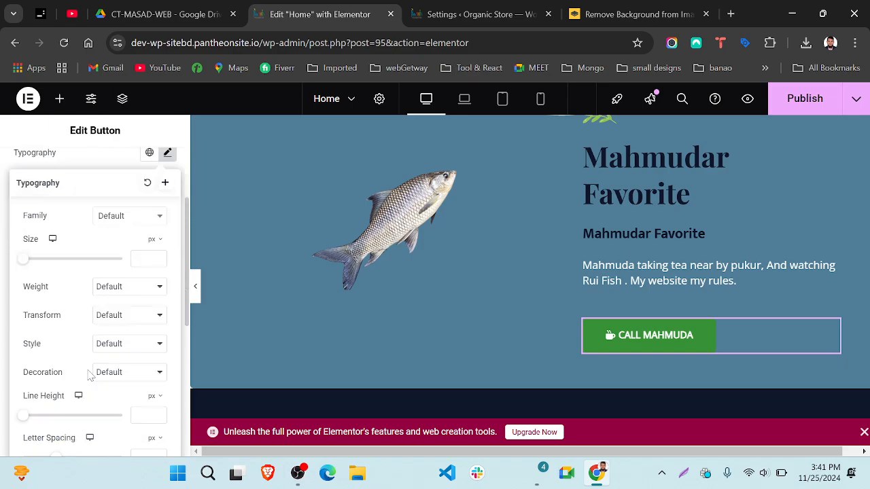
click(116, 306)
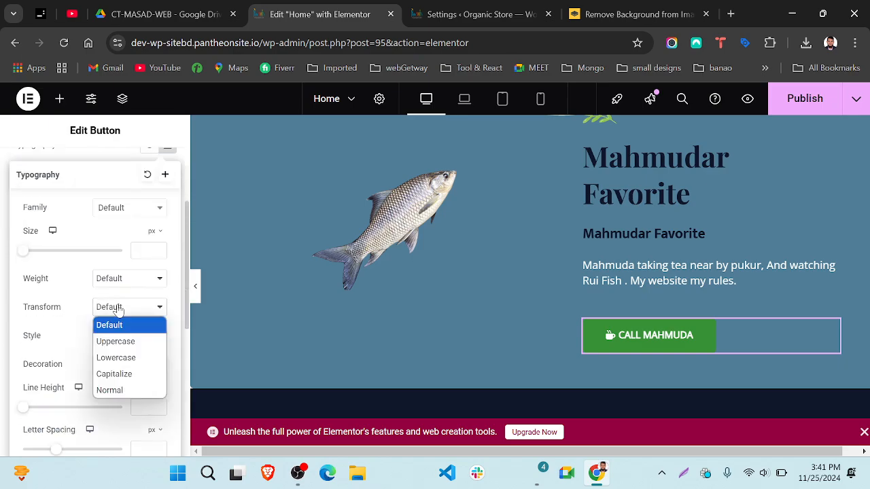
click(119, 375)
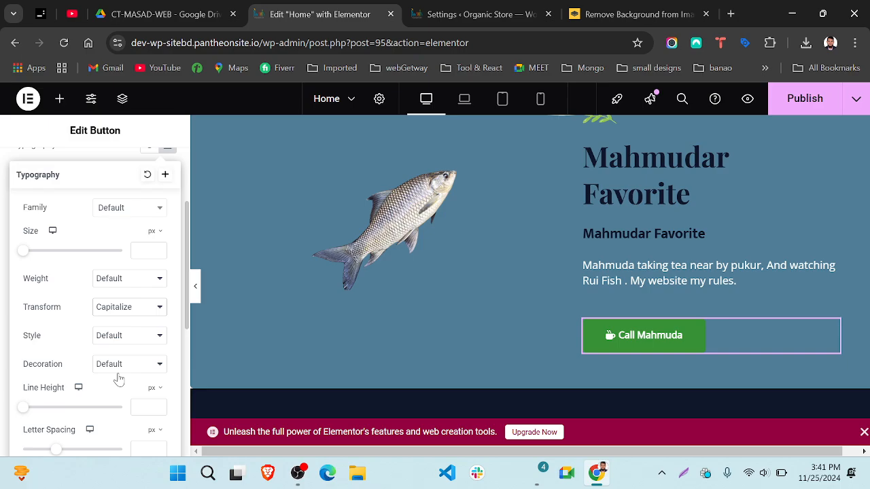
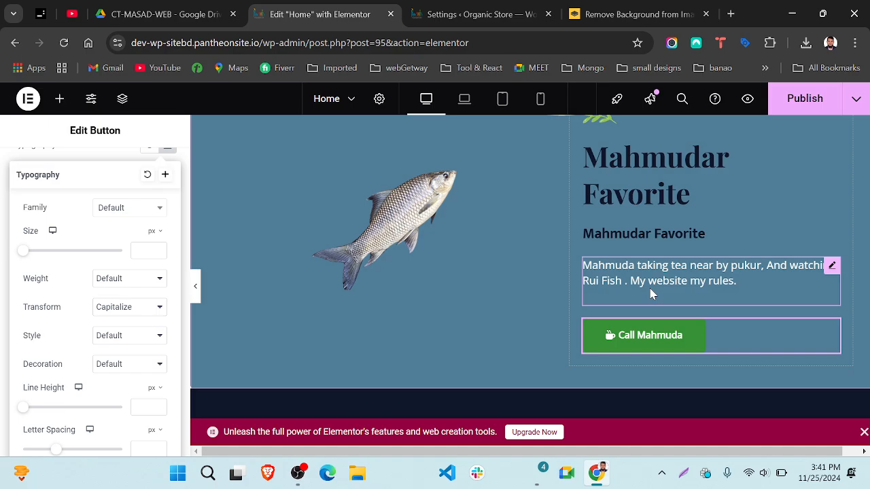
Step: Review the fish section's layout, from the wavy top divider and headings down to the button and the feature boxes below
scroll(588, 243, up, 2)
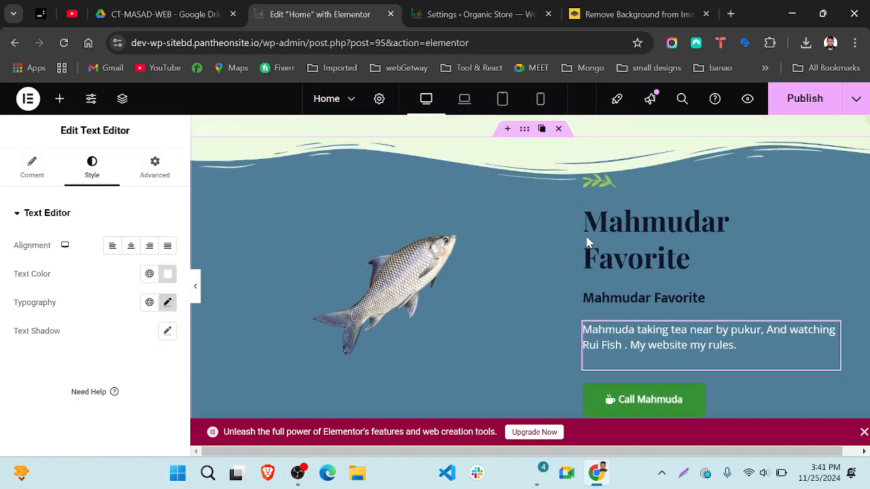
scroll(588, 242, down, 3)
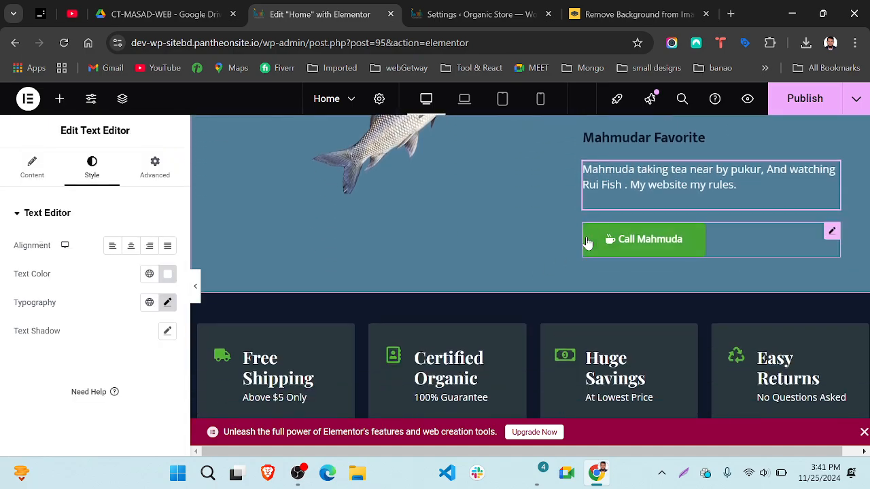
scroll(588, 243, up, 2)
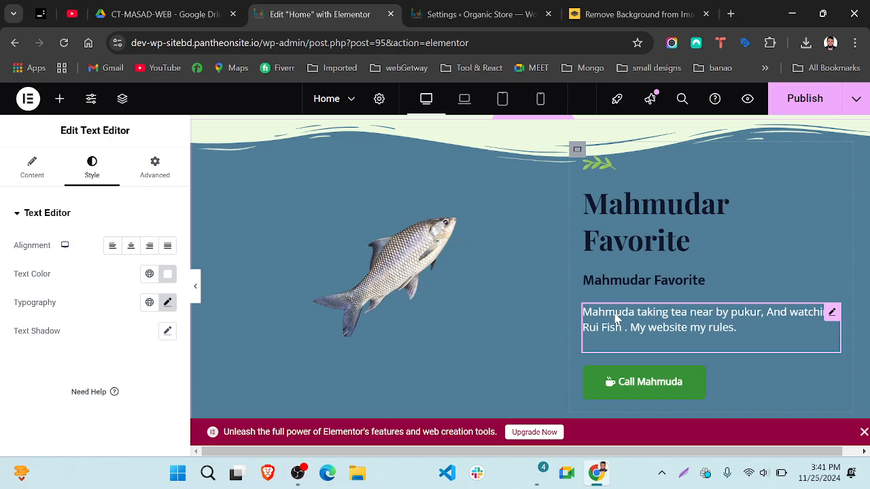
scroll(528, 319, down, 1)
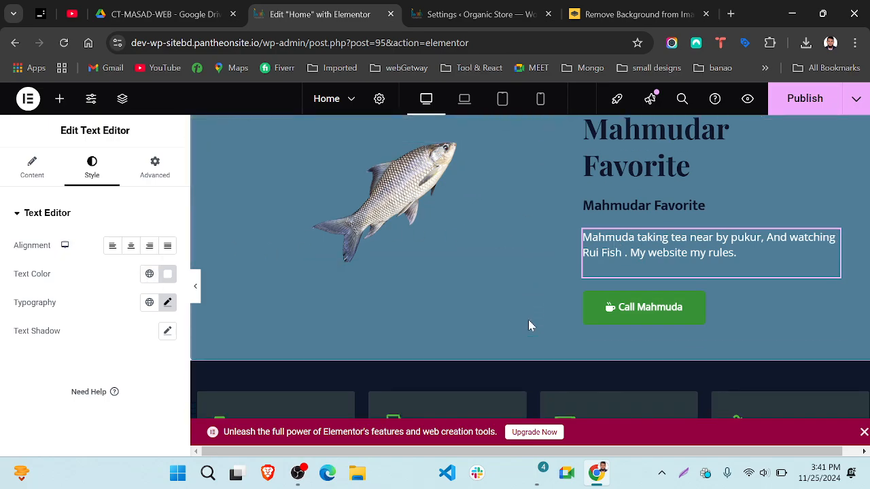
scroll(529, 326, up, 1)
scroll(530, 325, up, 1)
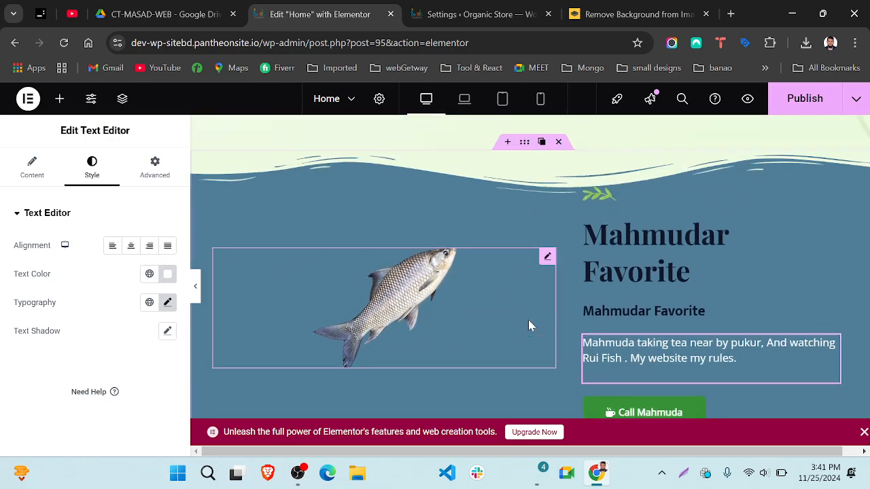
scroll(625, 311, down, 2)
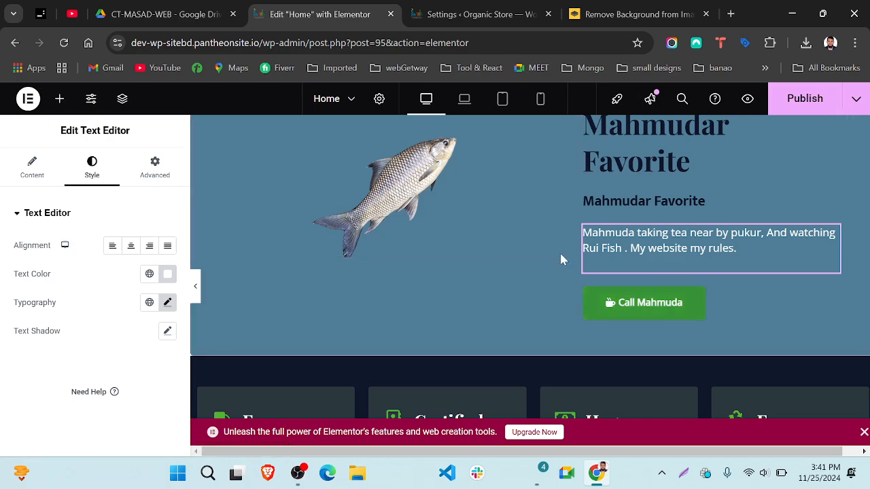
scroll(559, 250, up, 1)
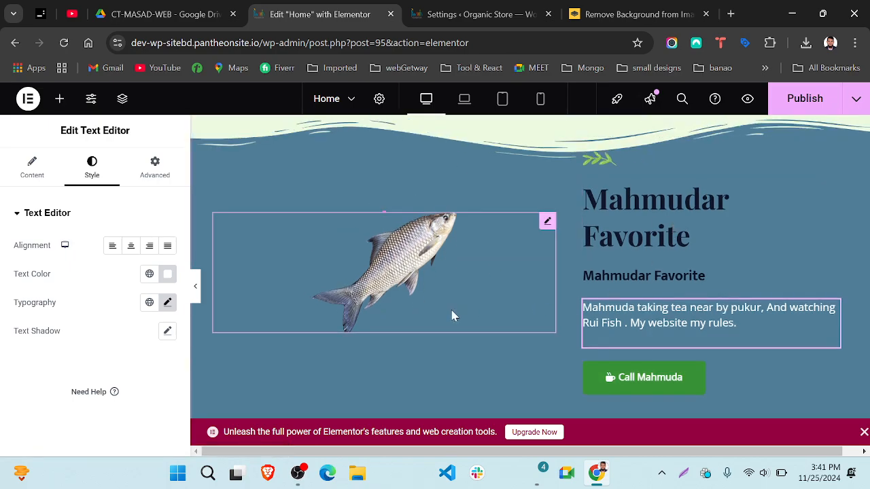
scroll(454, 315, down, 1)
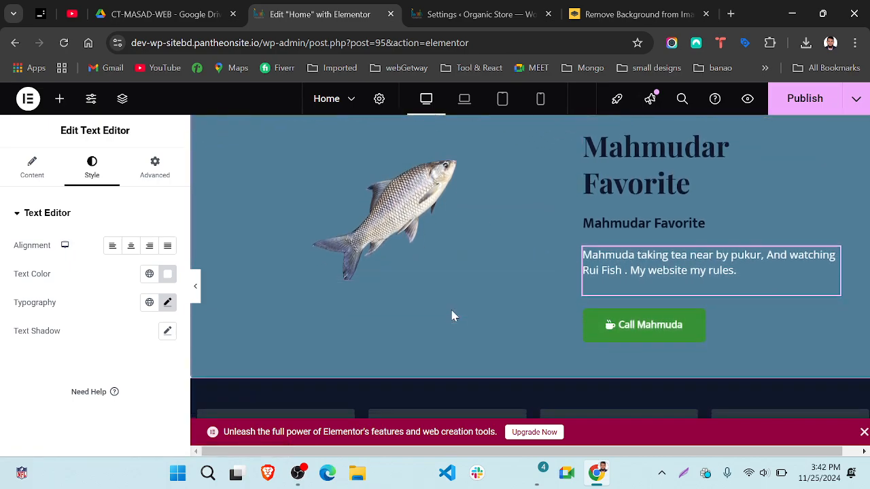
Step: Switch to WhatsApp and open the newest photo in the CT Freelance MAD-SAD-WEB group chat
scroll(415, 218, up, 1)
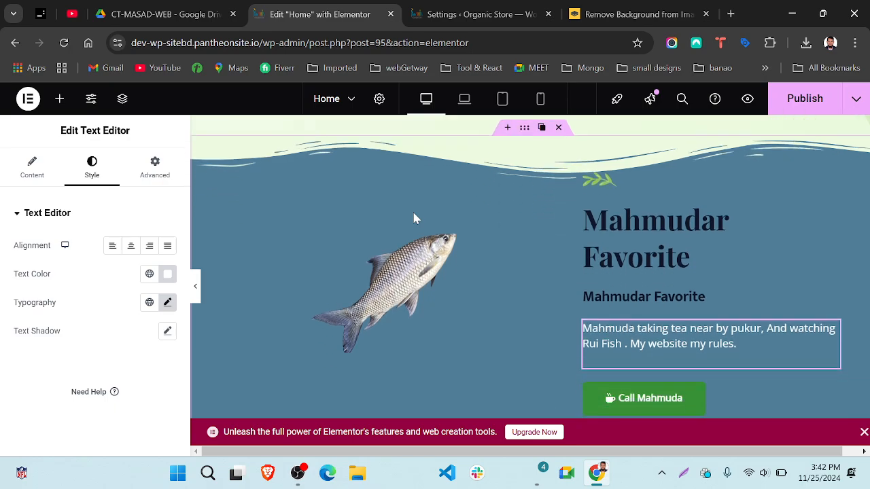
scroll(415, 217, down, 1)
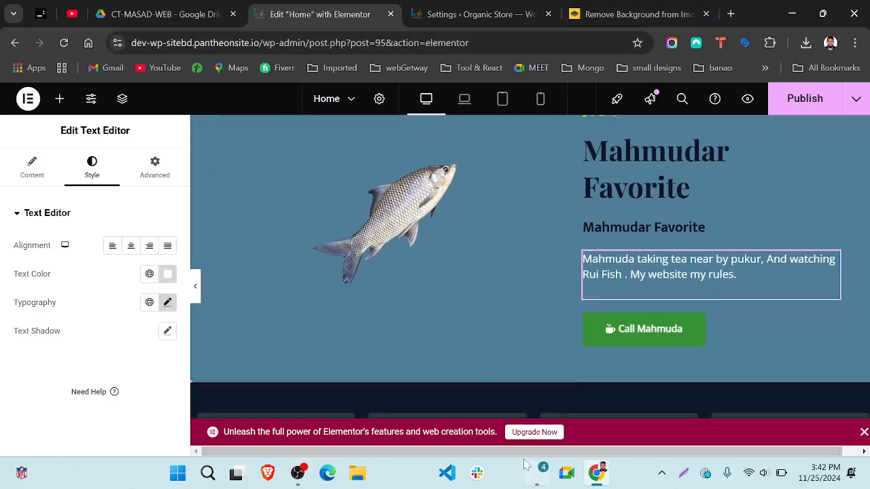
click(537, 475)
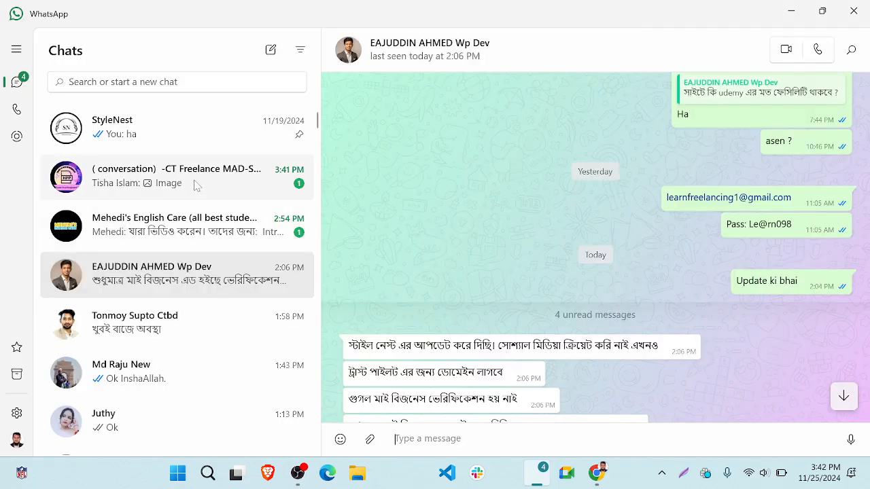
click(197, 184)
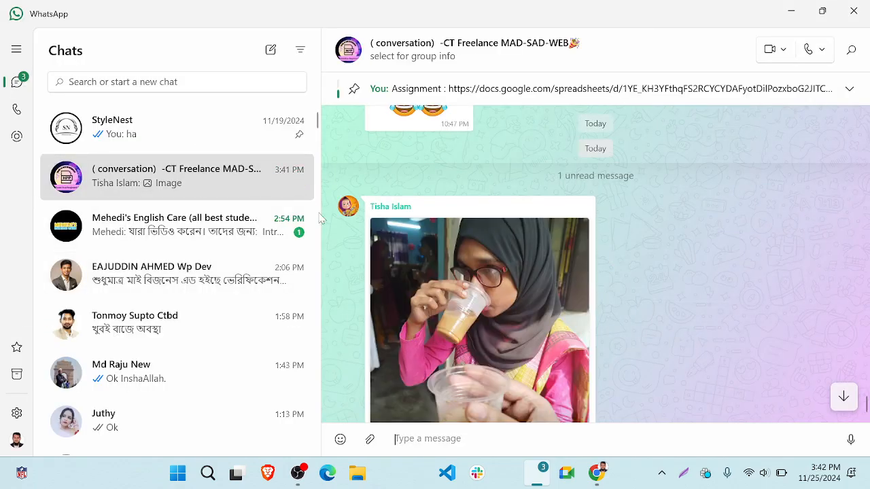
click(488, 315)
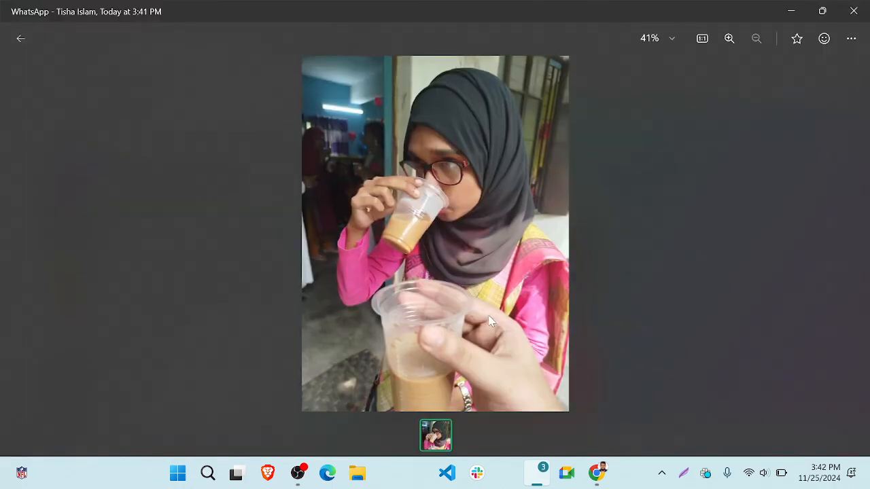
Step: Save the tea-drinking photo as a JPG in the Downloads folder under its suggested name, and return to the Elementor page editor
click(851, 42)
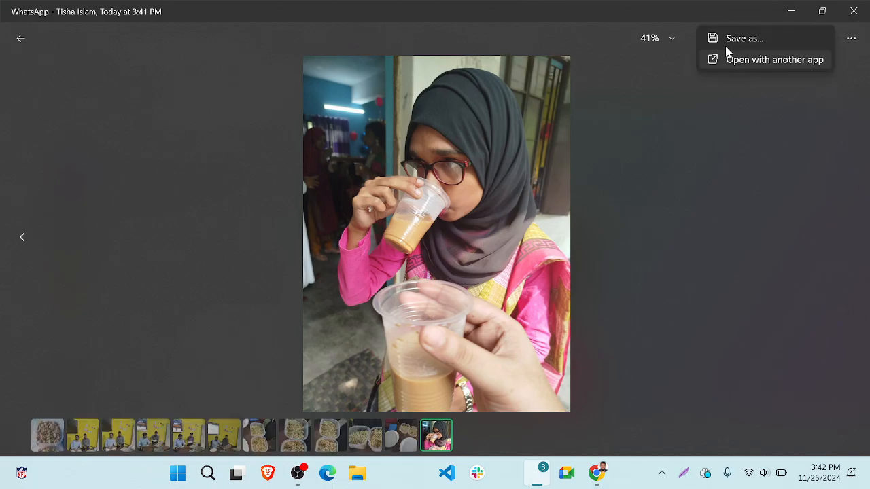
click(746, 42)
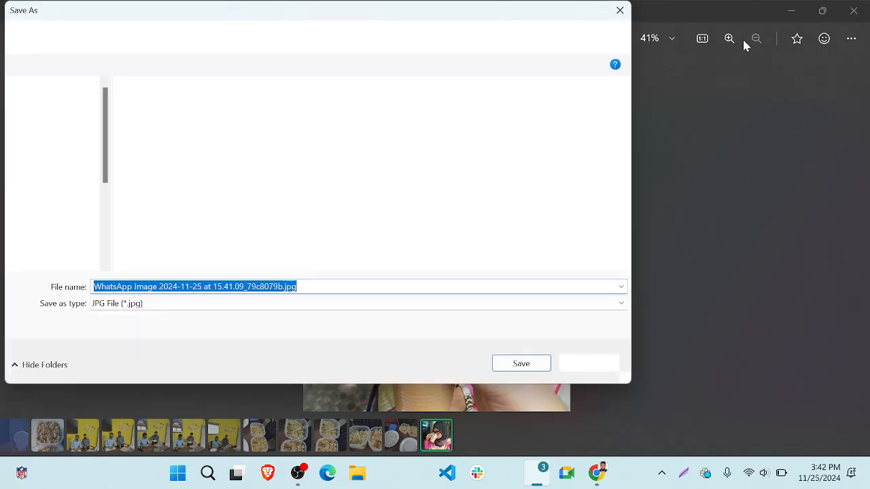
scroll(47, 143, up, 4)
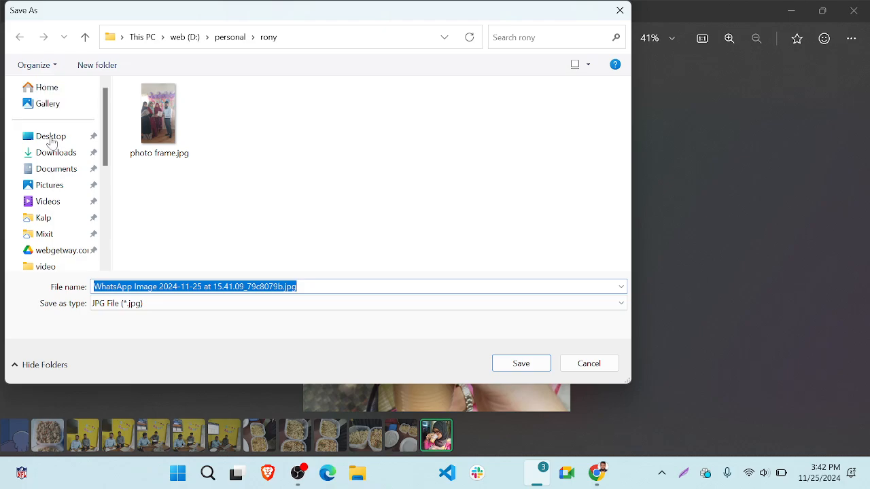
click(66, 152)
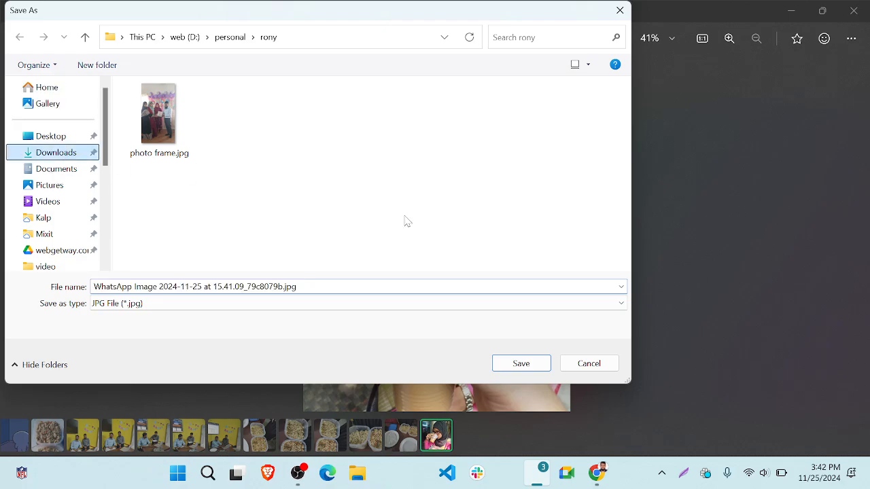
click(521, 363)
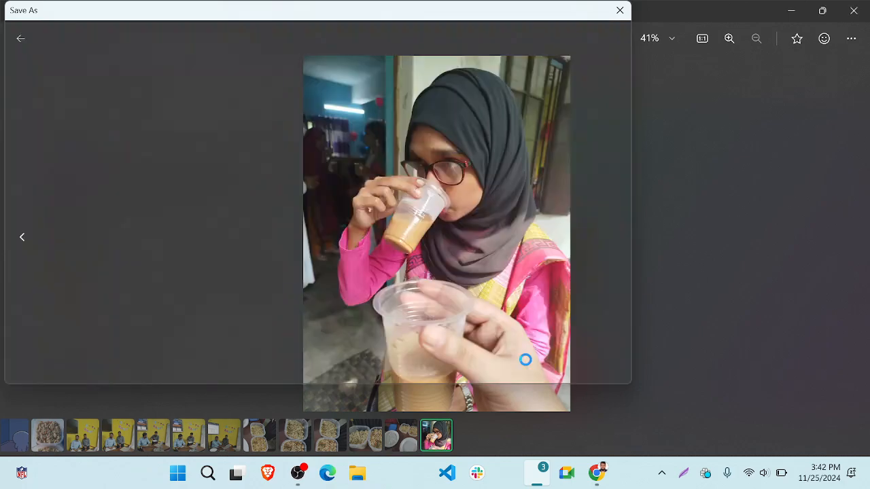
click(854, 20)
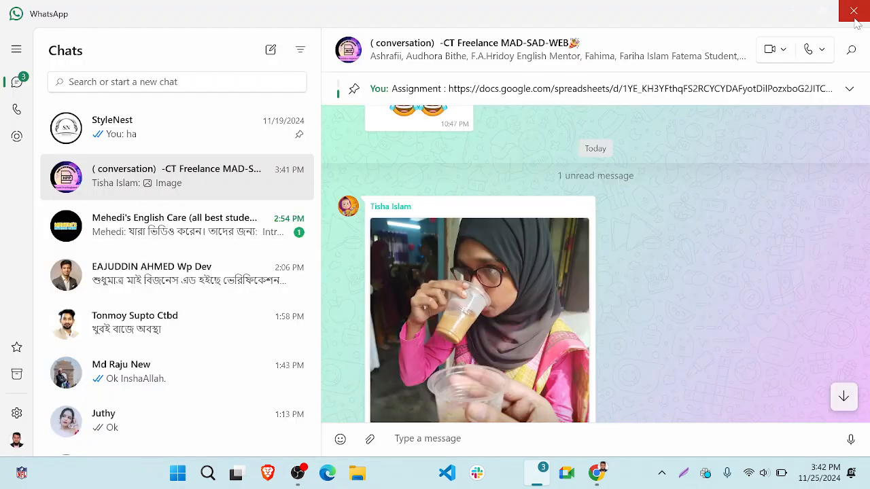
click(792, 12)
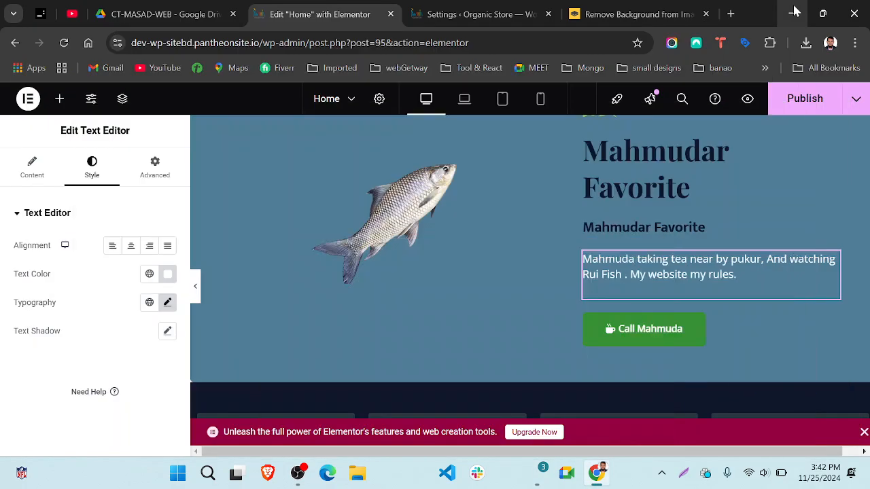
Step: Replace the fish picture in the blue section with the saved WhatsApp photo, uploaded from the Downloads folder
click(465, 233)
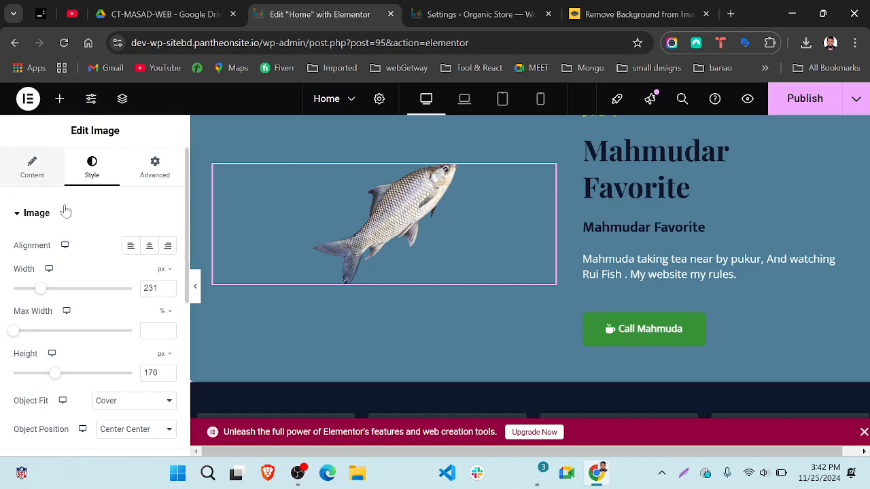
click(46, 182)
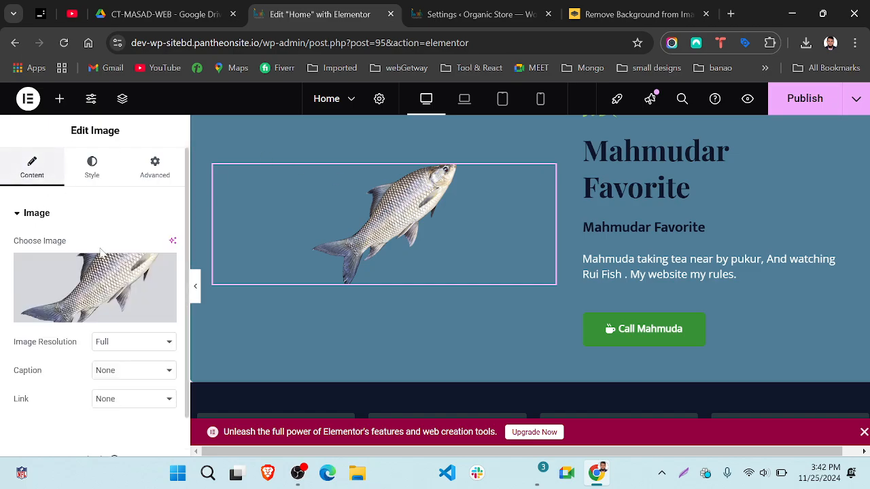
click(119, 282)
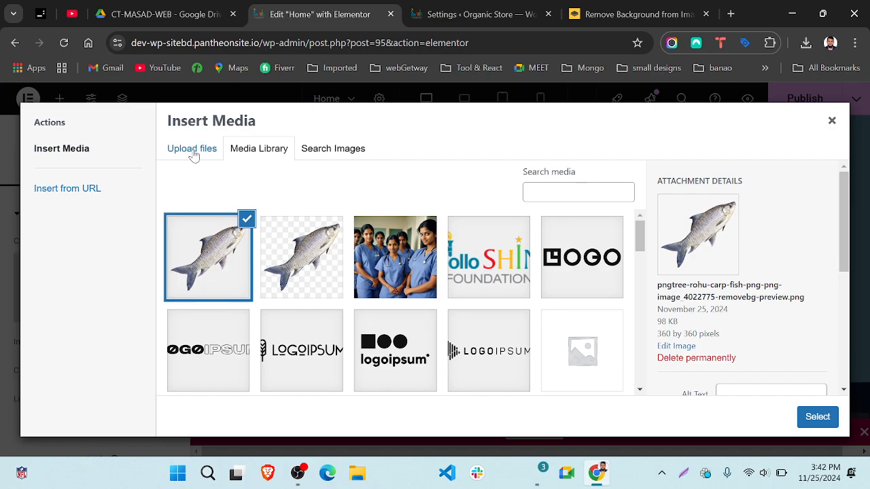
click(190, 154)
click(507, 310)
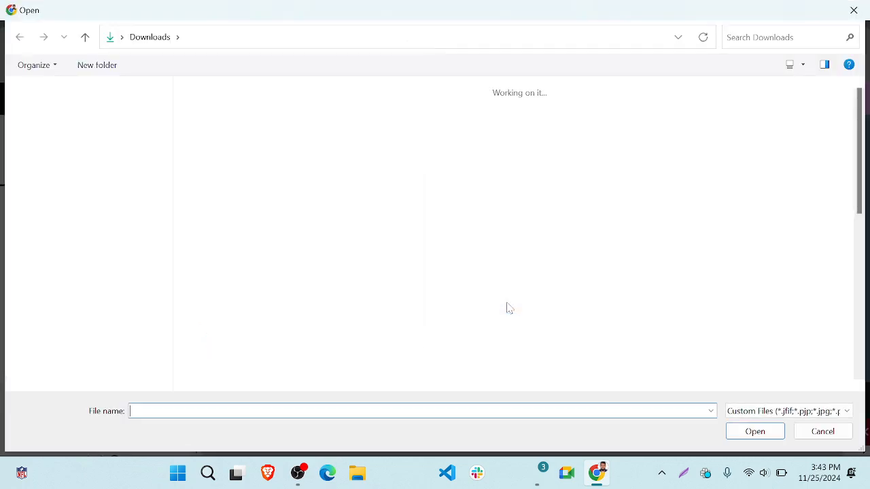
double_click(211, 127)
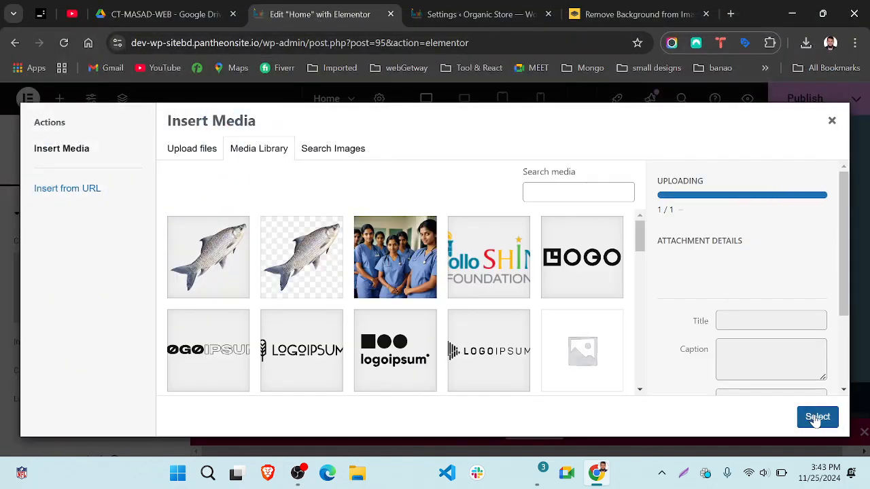
click(815, 418)
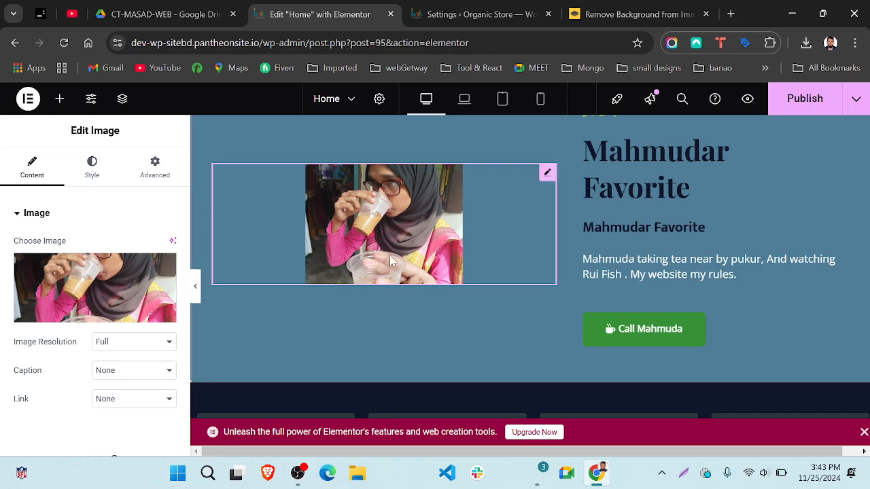
Step: Review the new photo in the section and look through the image's advanced settings, from layout down to motion effects, transform and border
scroll(390, 262, up, 1)
scroll(390, 261, down, 1)
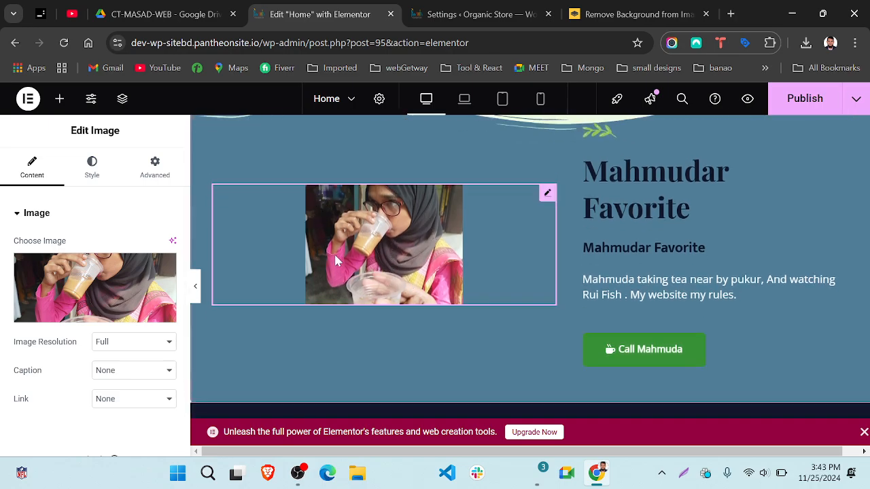
click(155, 166)
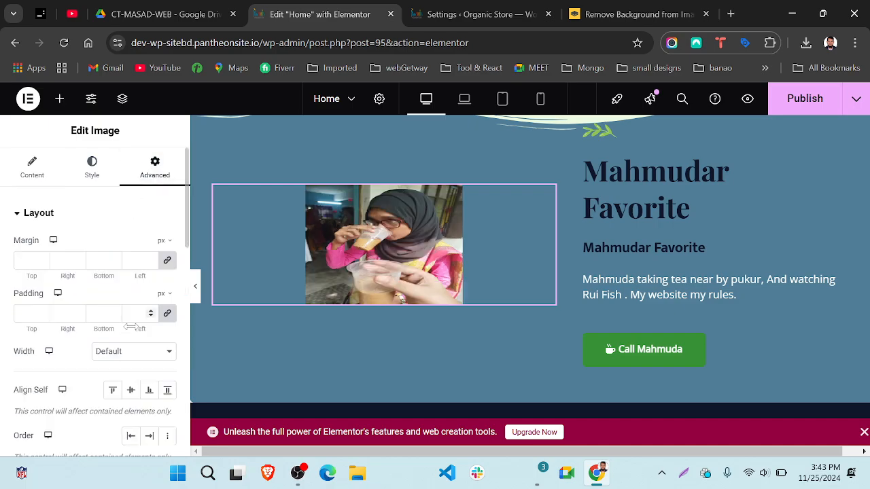
scroll(133, 326, down, 2)
scroll(133, 331, down, 1)
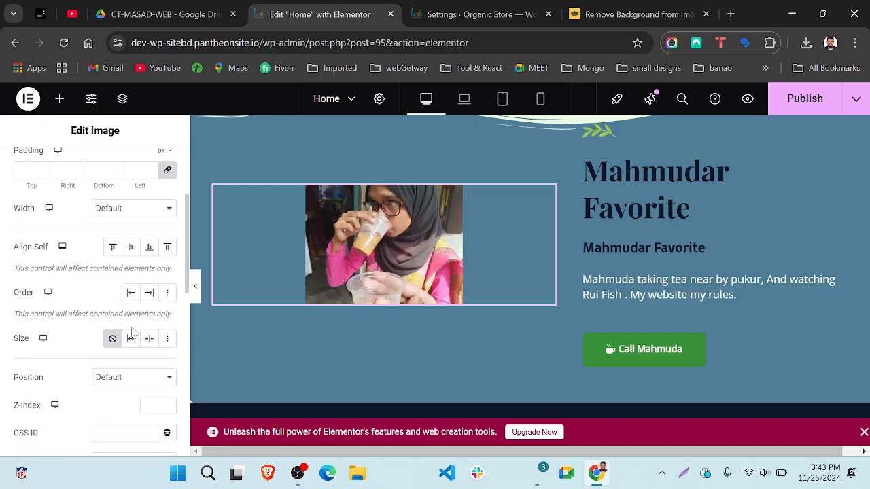
scroll(478, 287, up, 2)
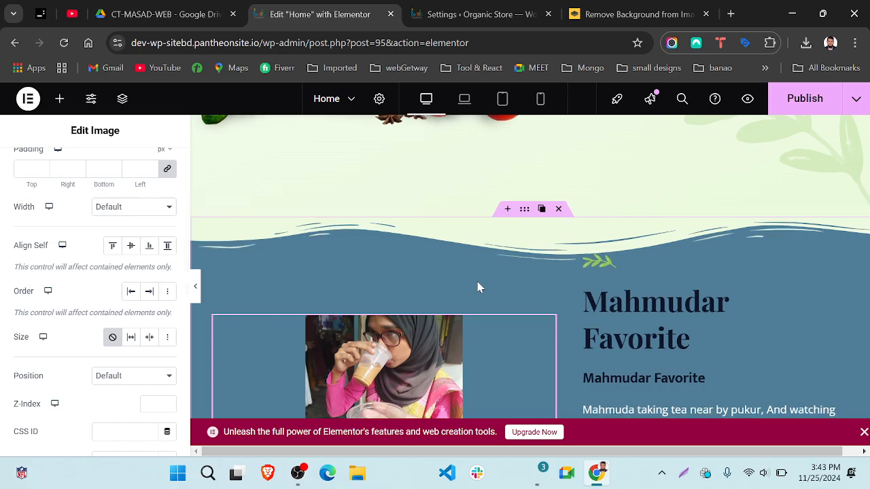
scroll(478, 288, down, 1)
scroll(477, 287, down, 1)
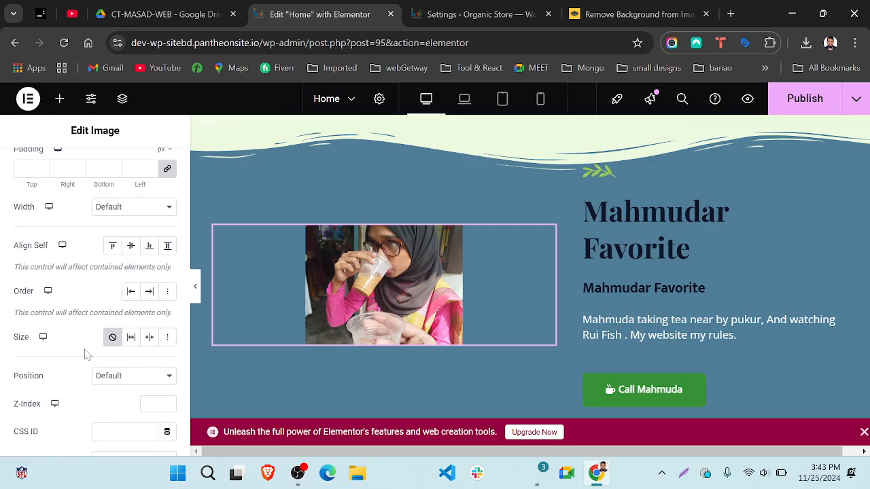
scroll(86, 353, down, 3)
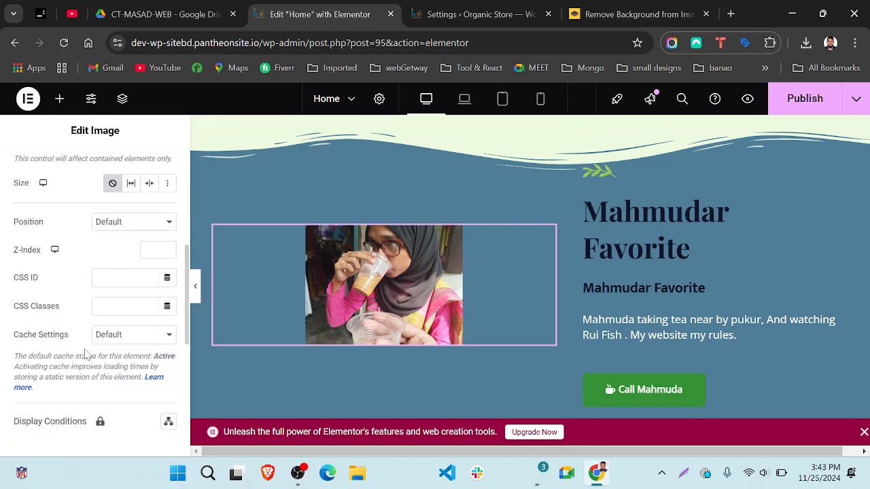
scroll(84, 354, down, 4)
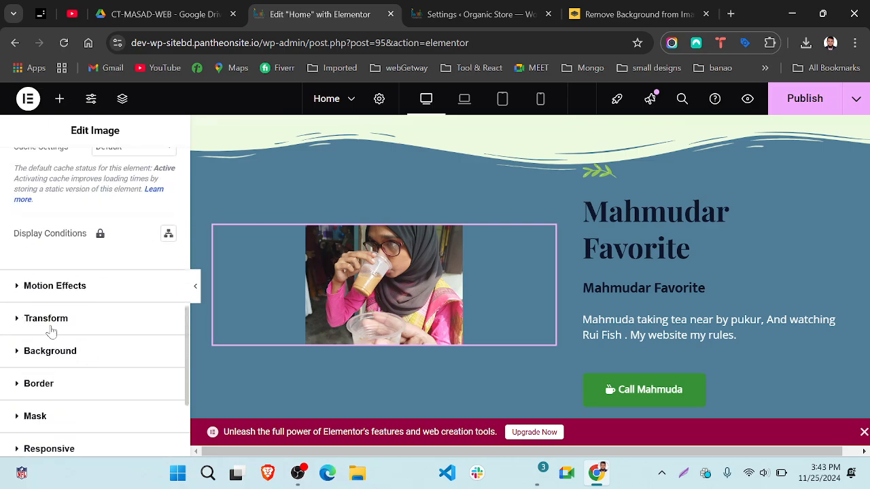
scroll(96, 291, up, 5)
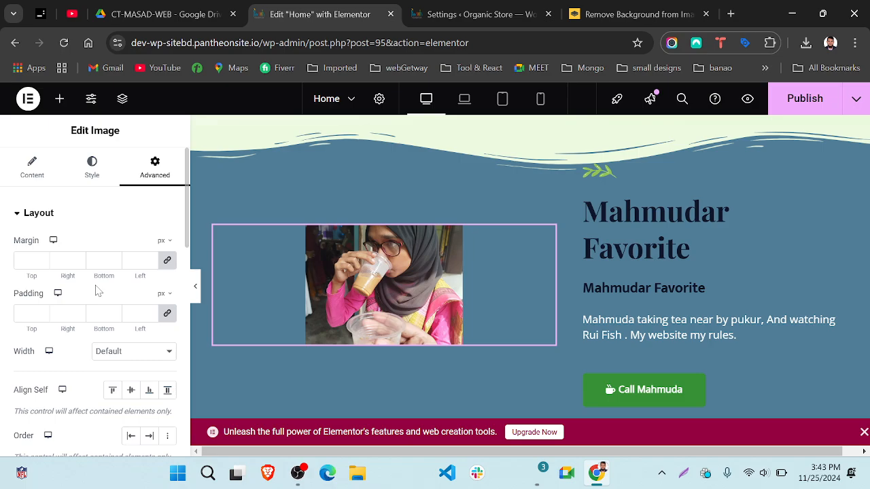
scroll(96, 291, down, 3)
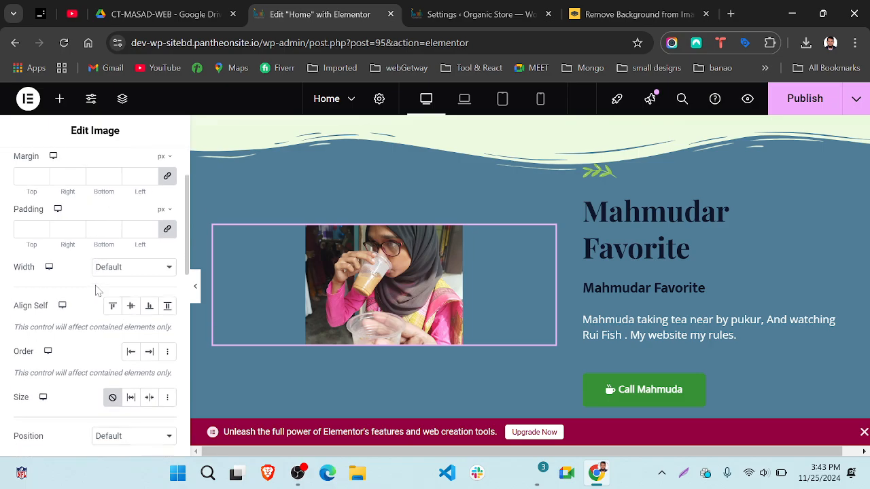
scroll(34, 353, down, 3)
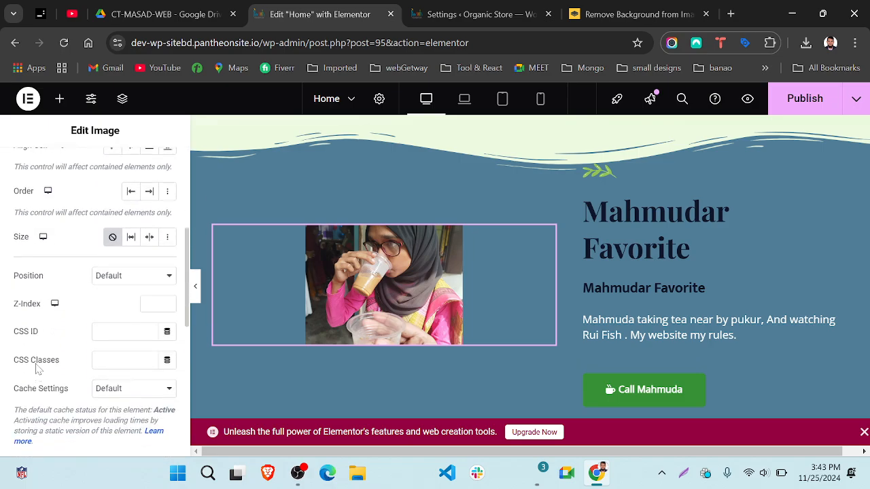
scroll(42, 311, down, 4)
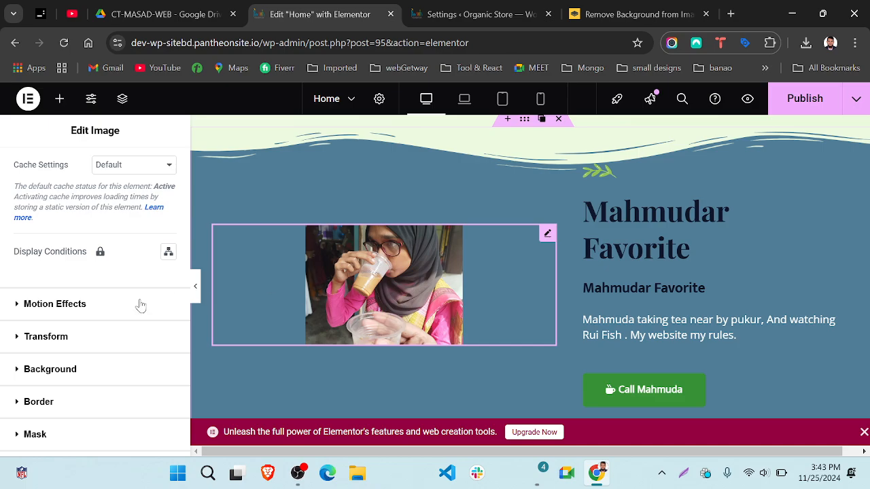
Step: Set the image's entrance animation to Slide In Left in its motion effects
click(21, 305)
scroll(68, 326, down, 1)
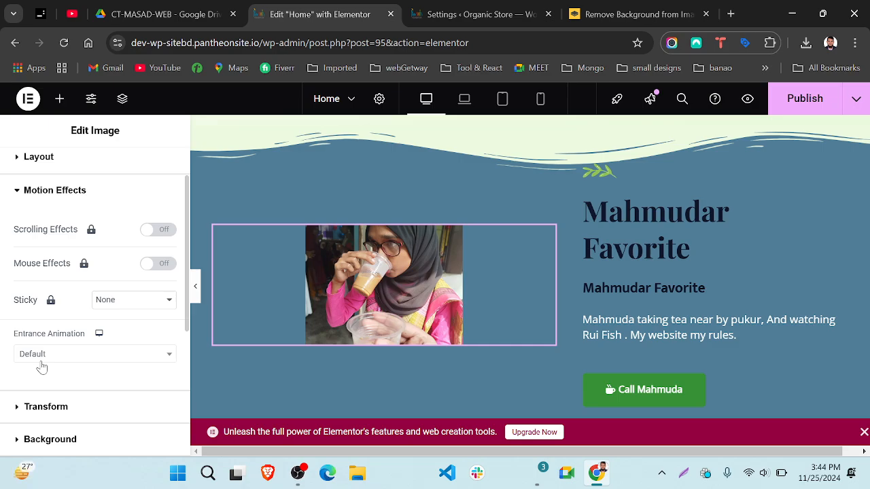
click(71, 360)
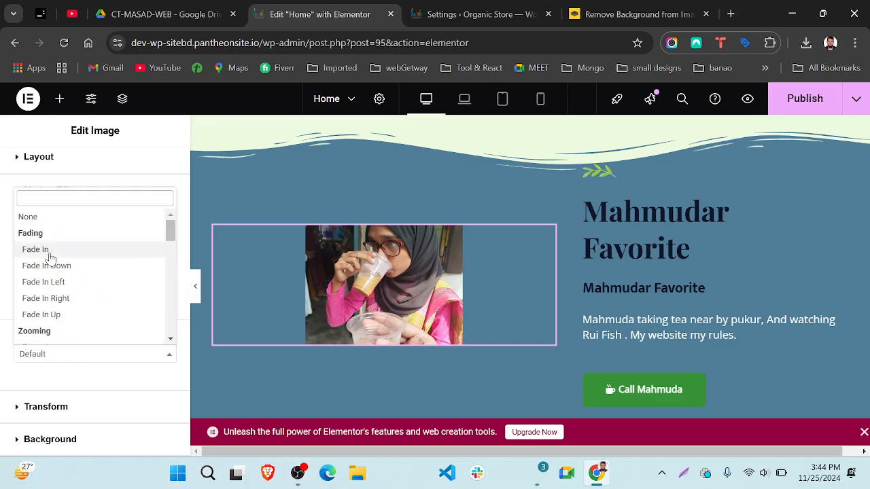
scroll(50, 258, down, 2)
scroll(51, 259, down, 3)
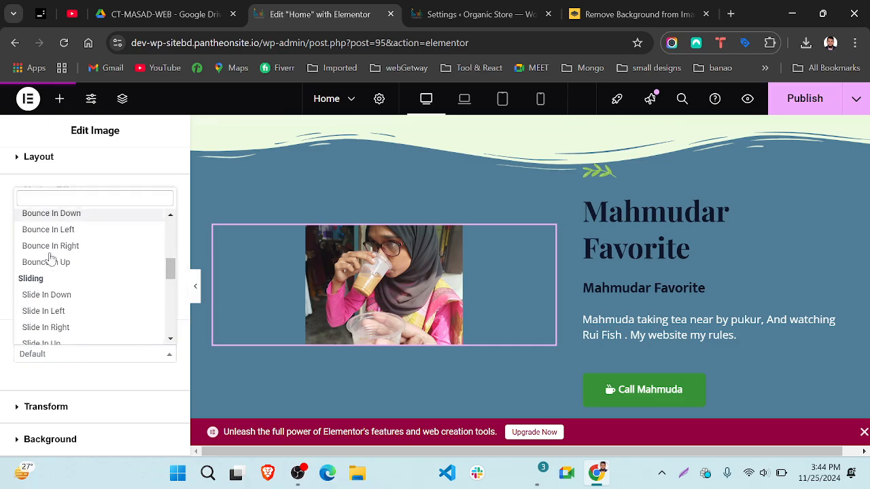
scroll(51, 258, down, 1)
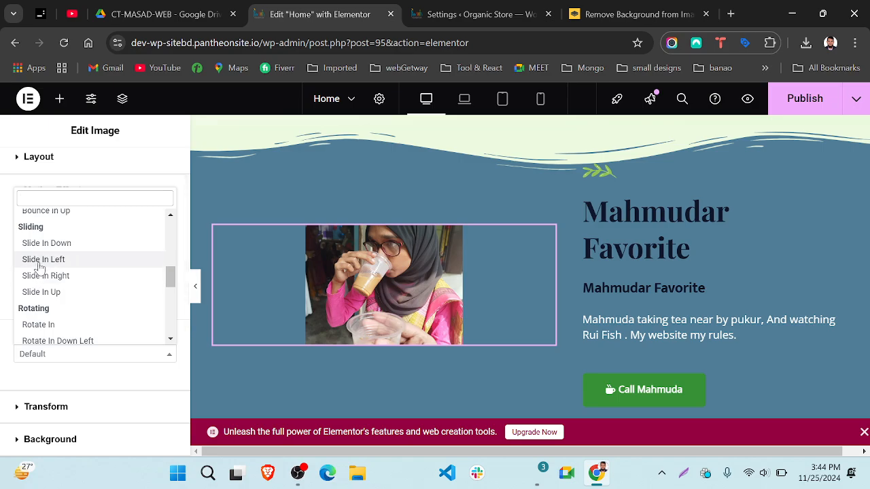
click(39, 260)
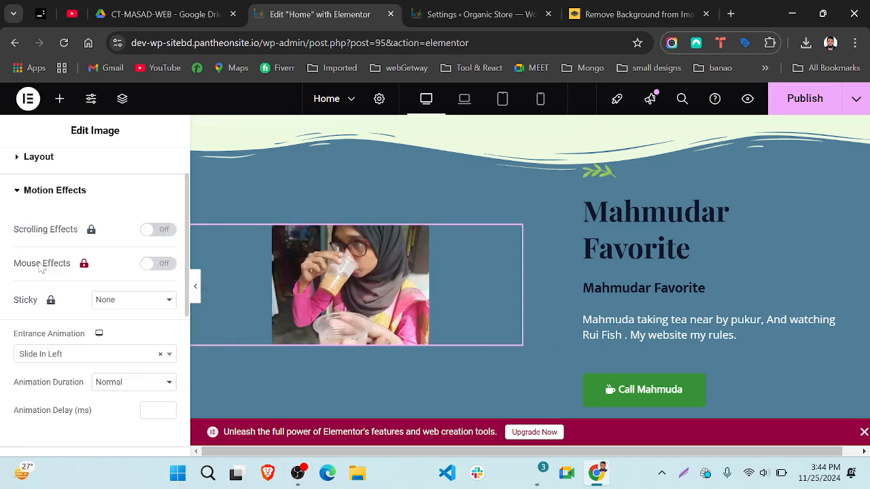
scroll(109, 347, down, 5)
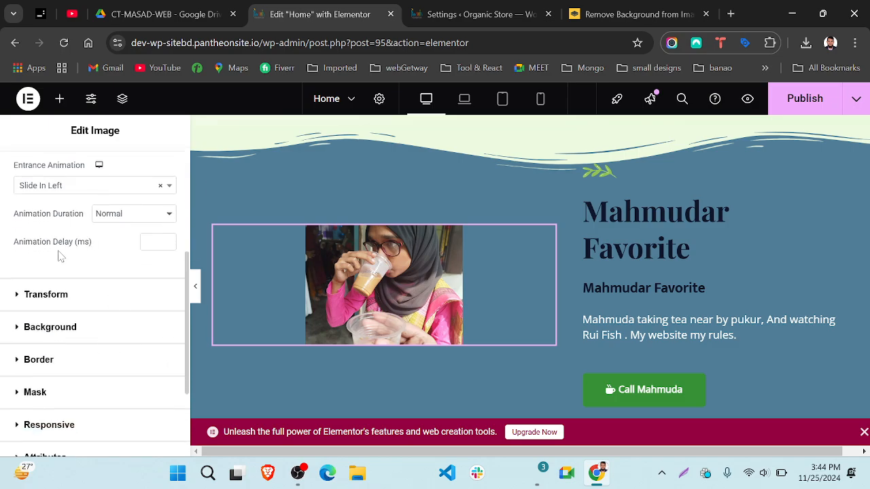
Step: Enable the mask on the tea-drinking photo in its advanced settings, using the Circle shape
scroll(72, 384, down, 2)
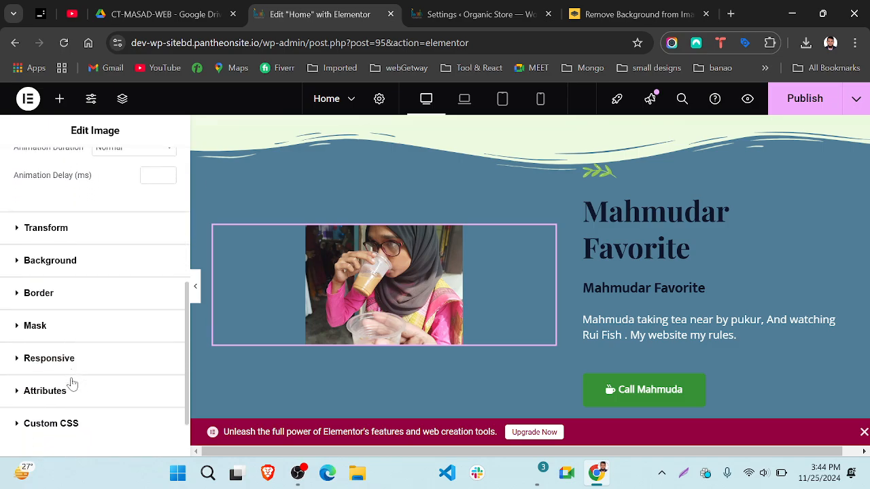
click(32, 332)
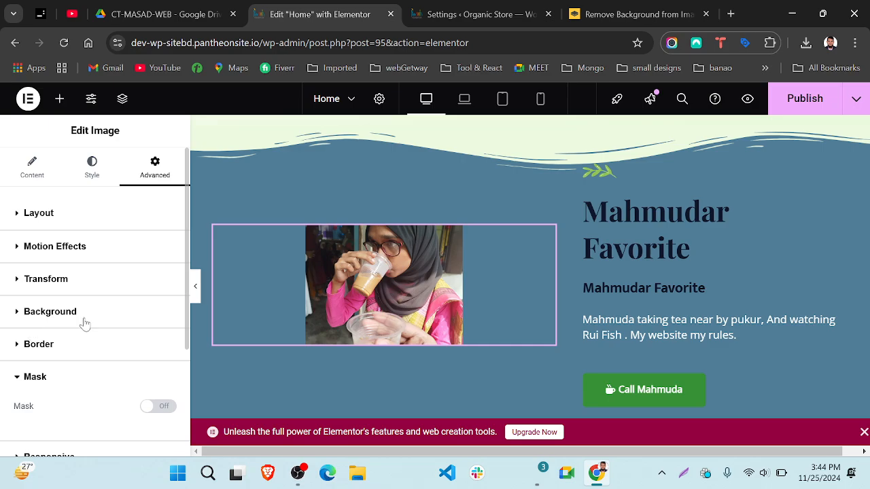
scroll(170, 365, down, 2)
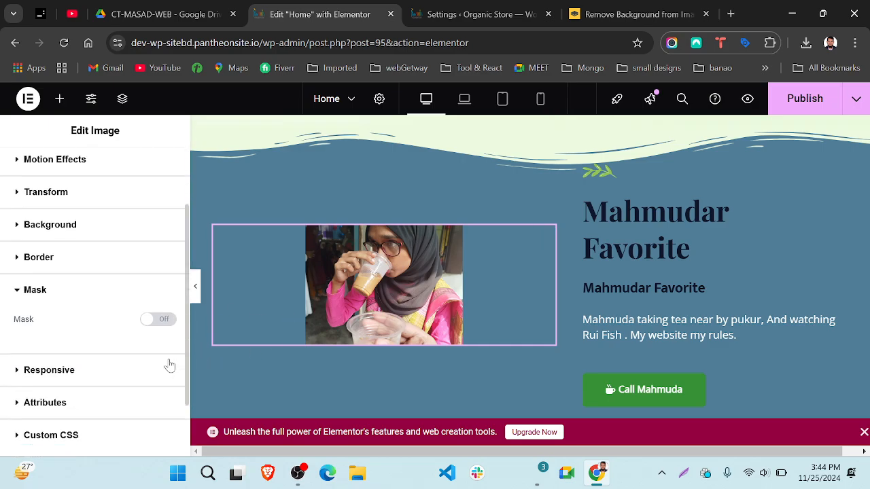
click(161, 320)
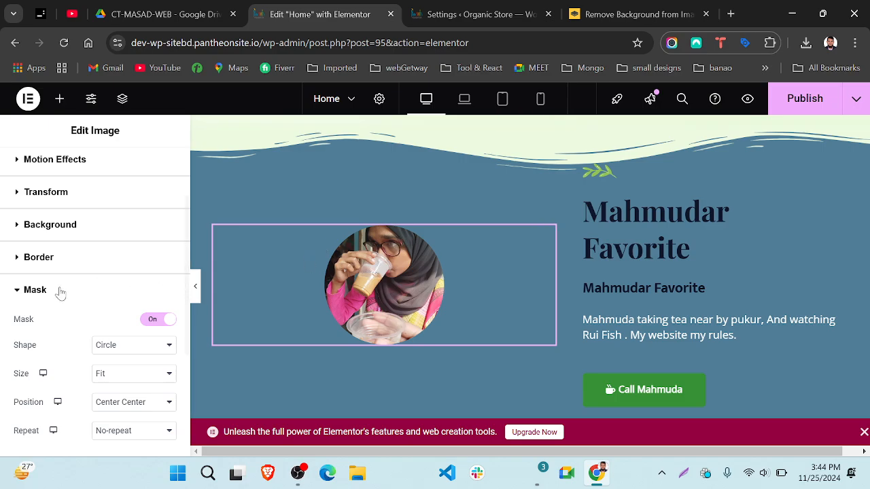
Step: Try Top Center as the image mask's position, and return it to Center Center
scroll(87, 349, down, 2)
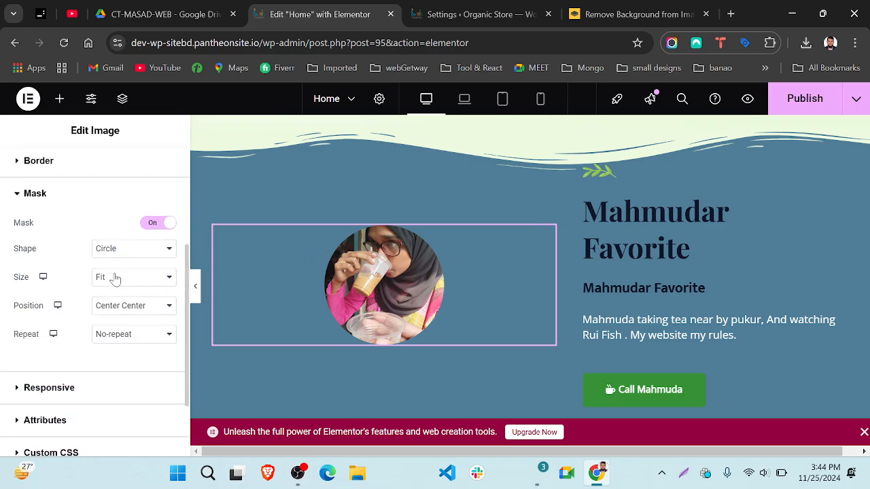
click(124, 308)
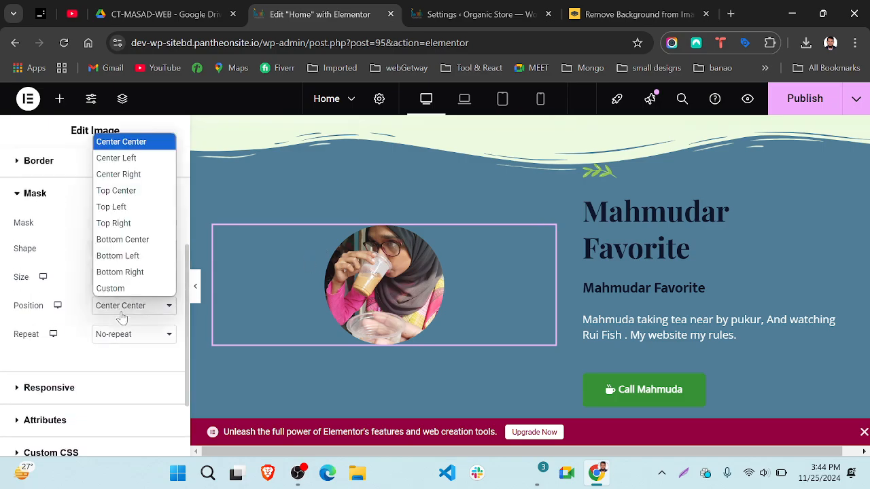
click(129, 191)
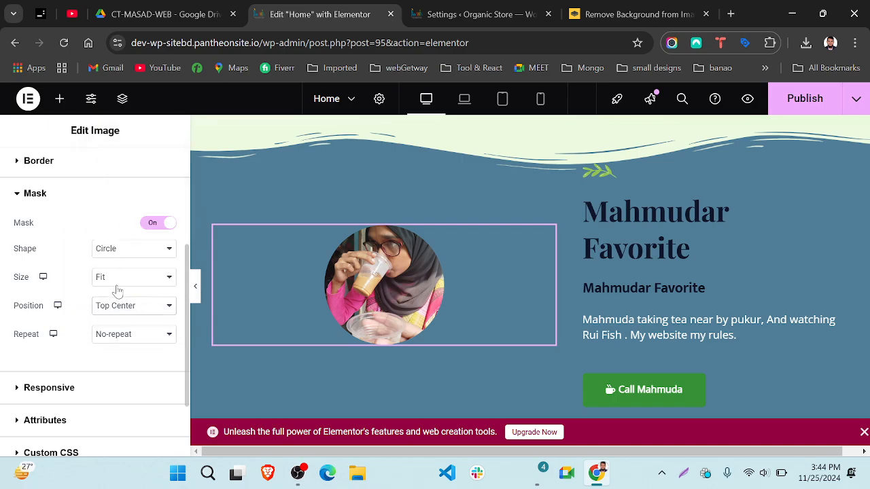
click(123, 306)
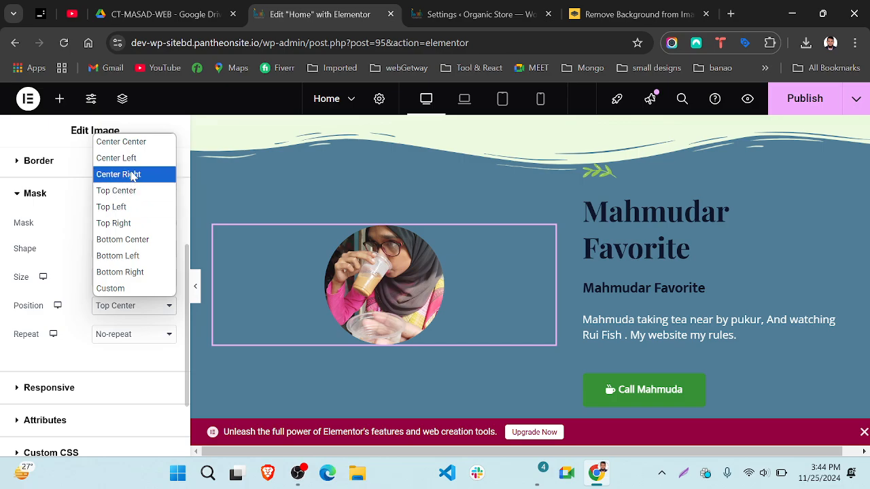
click(129, 143)
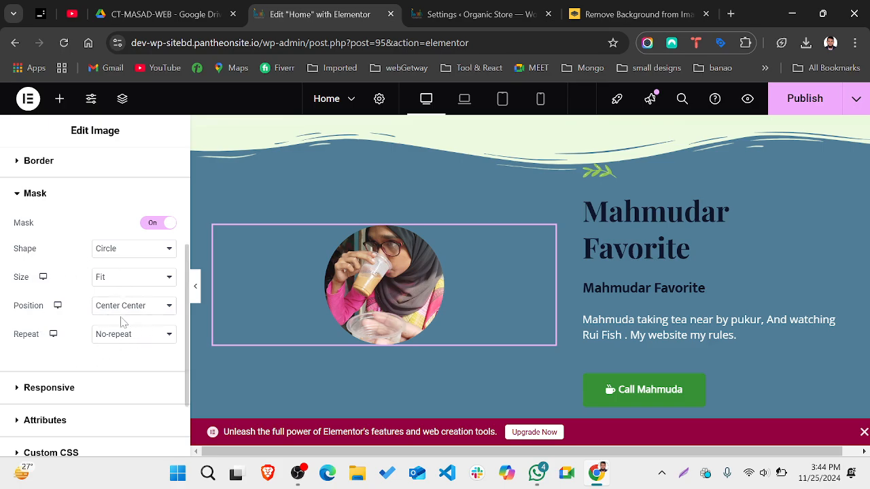
Step: Set the masked photo's height to 262 px in its style settings
scroll(121, 320, up, 1)
scroll(121, 321, down, 1)
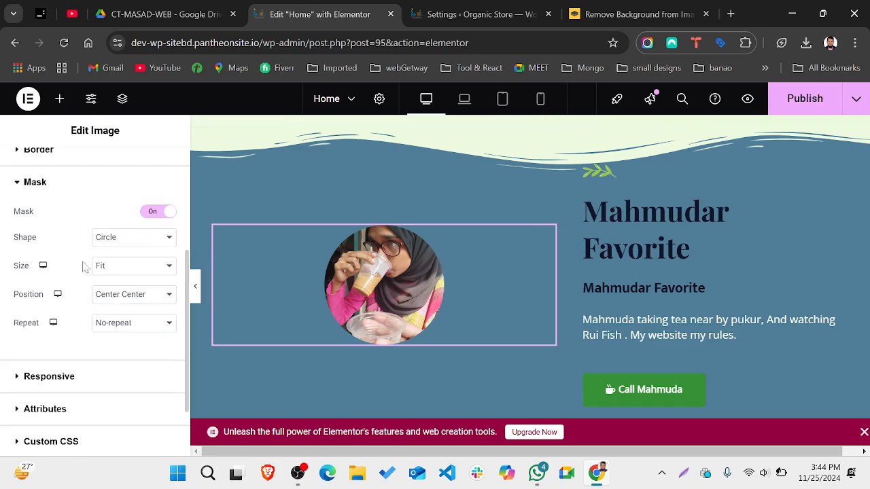
scroll(83, 267, up, 3)
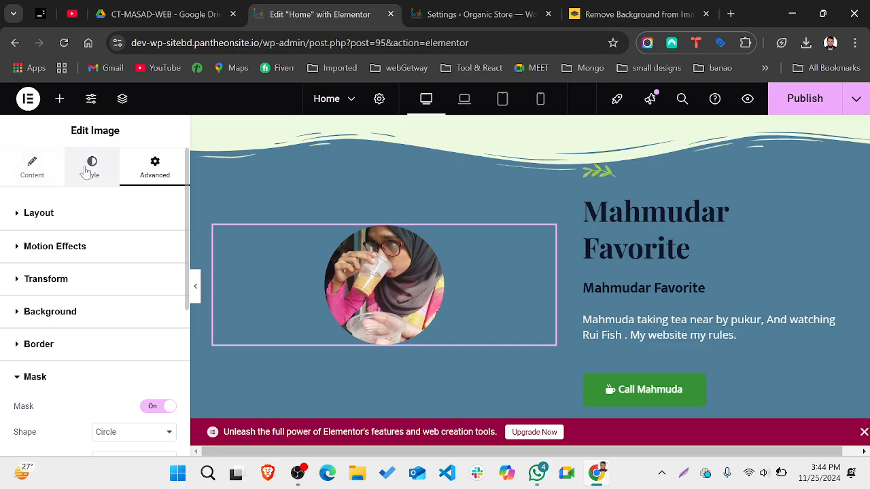
click(88, 170)
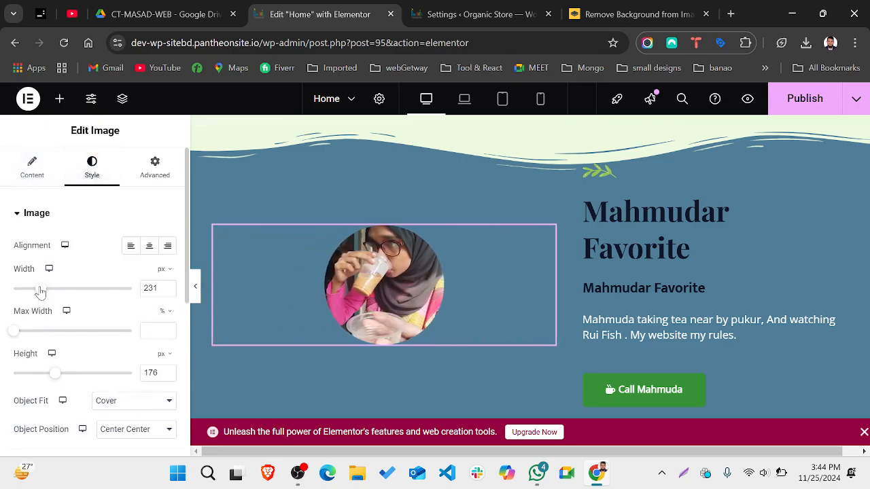
drag(40, 291, 41, 293)
drag(58, 378, 76, 381)
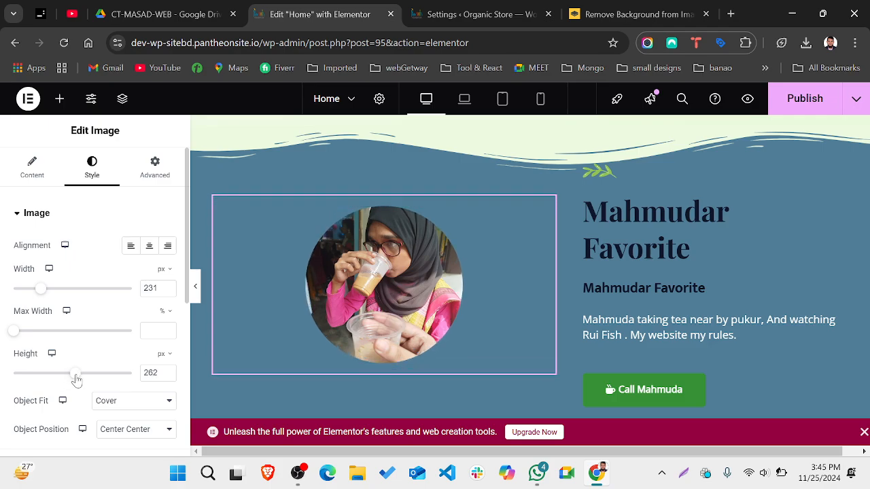
scroll(87, 350, down, 2)
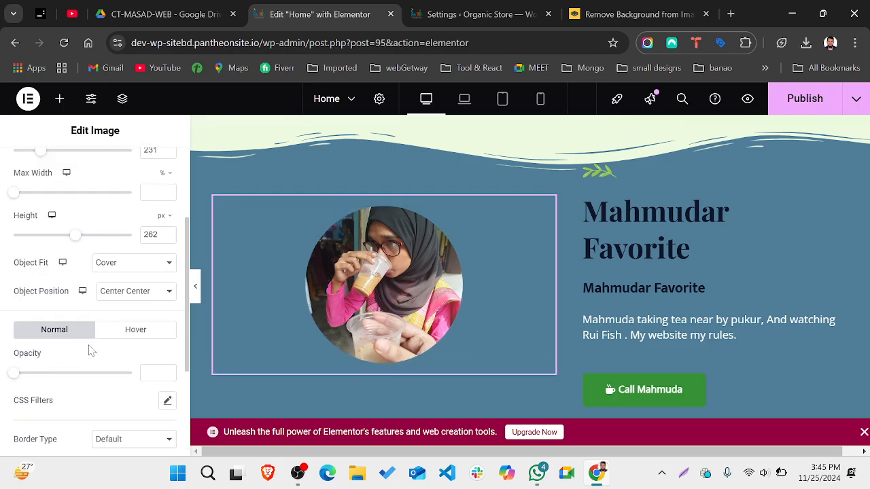
scroll(91, 350, down, 2)
scroll(125, 277, up, 3)
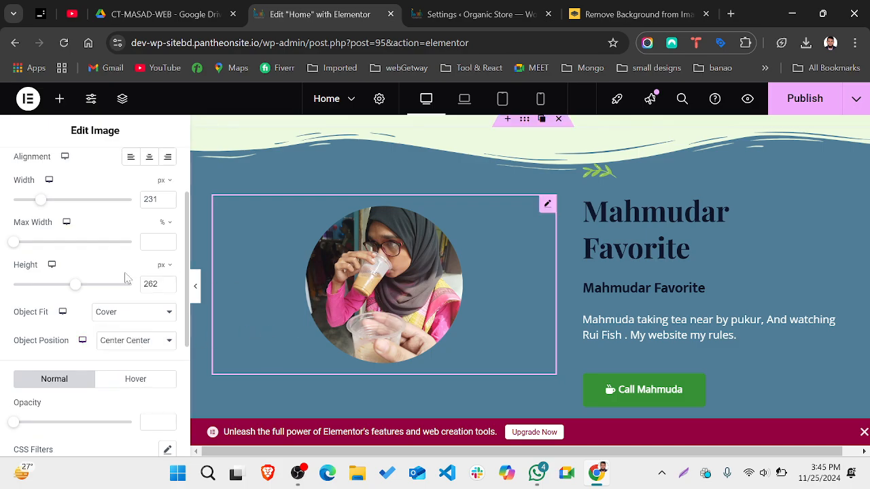
scroll(125, 278, up, 2)
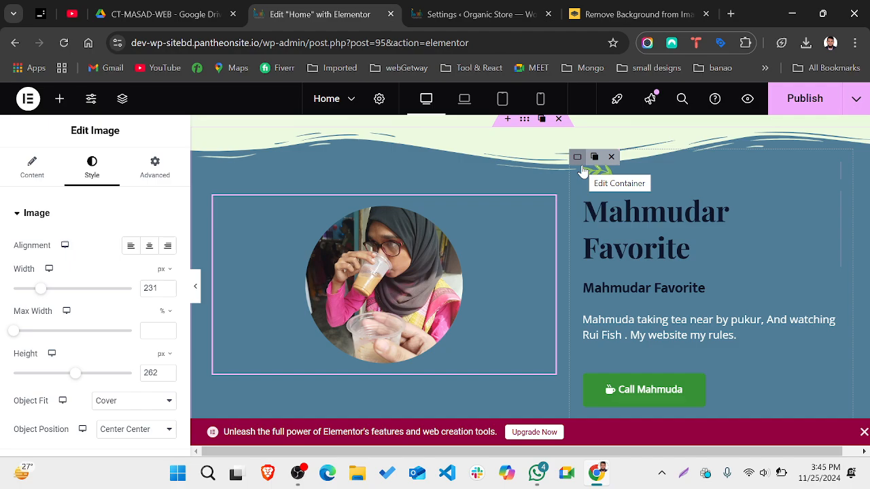
Step: Move the container holding the headings, paragraph and button to the left of the photo, and review the rearranged section
drag(577, 158, 246, 215)
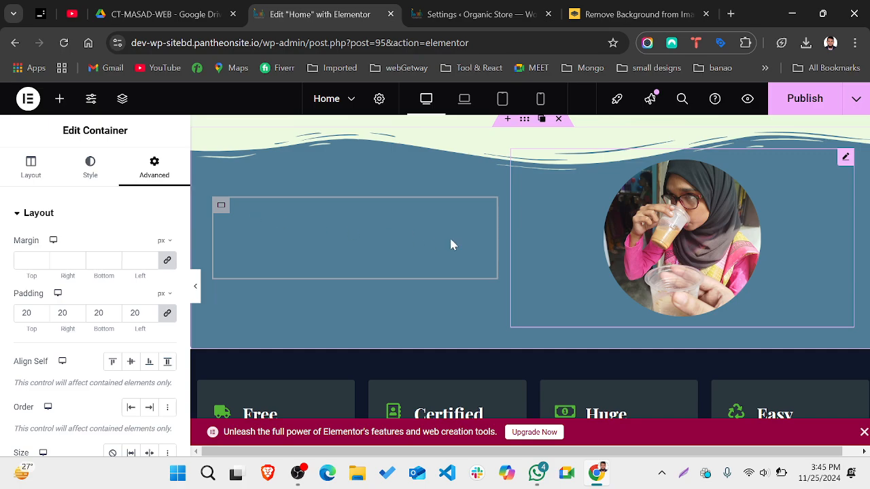
scroll(451, 240, up, 1)
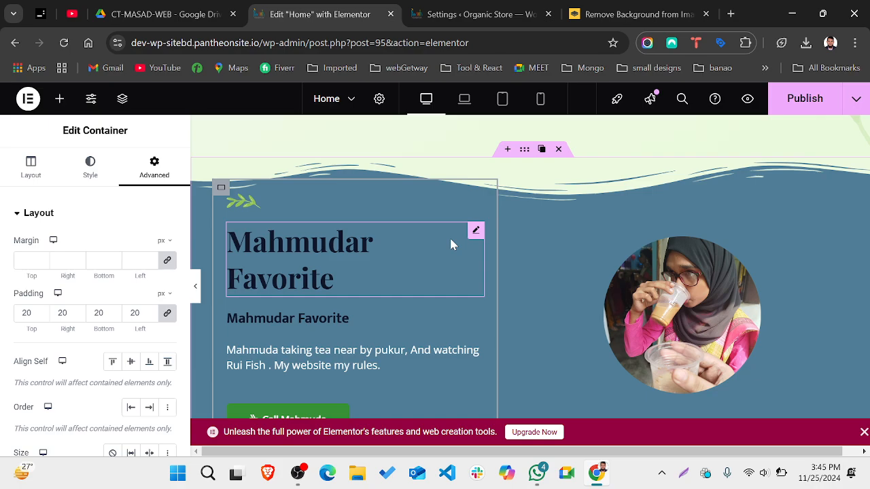
scroll(451, 241, down, 3)
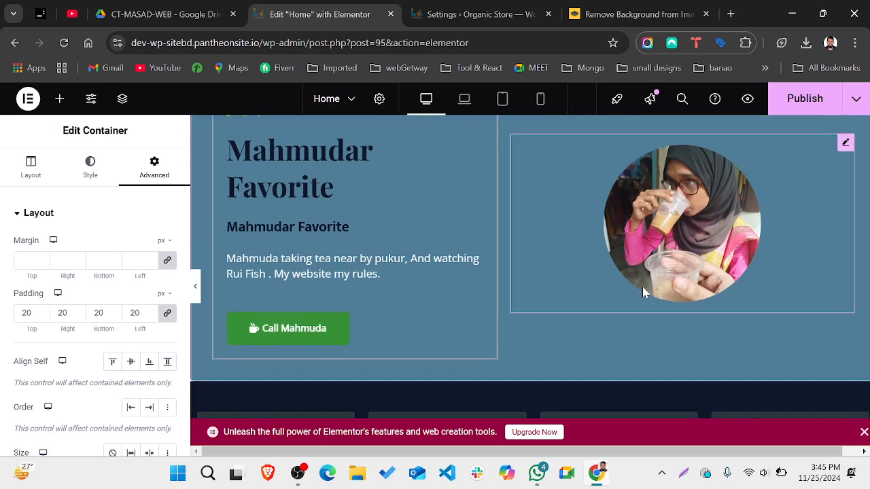
click(642, 286)
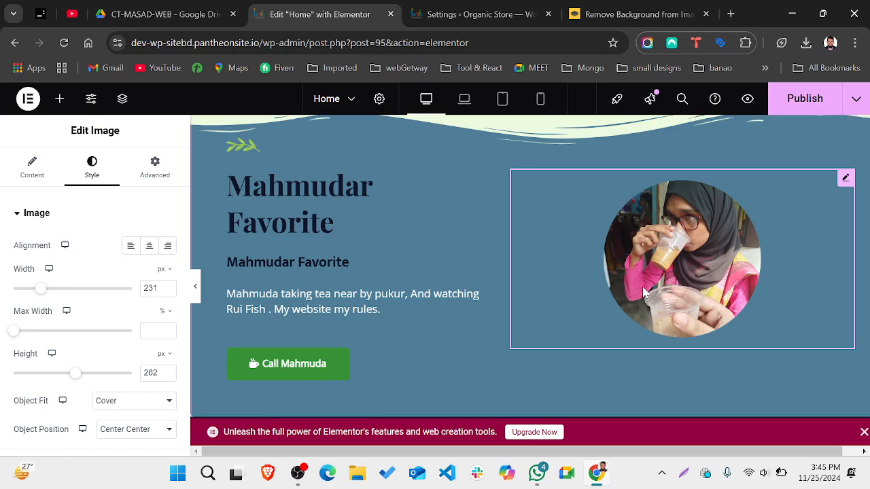
scroll(643, 289, down, 5)
scroll(643, 291, up, 2)
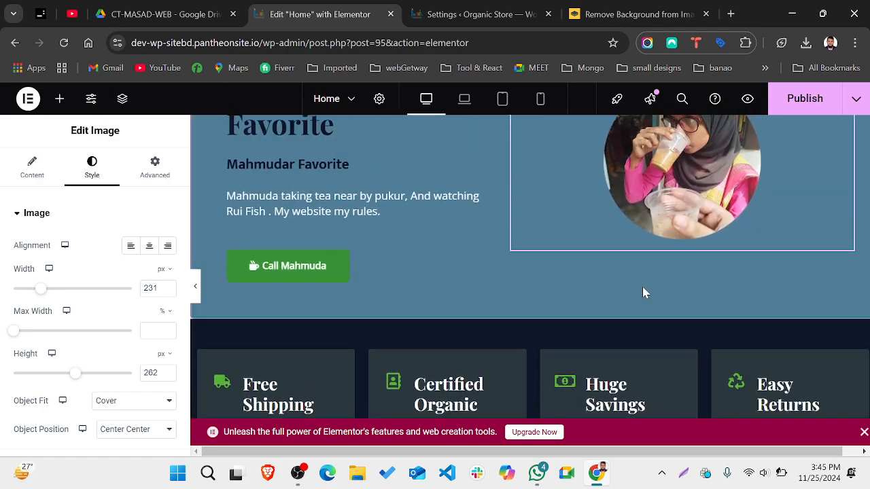
Step: Switch the green call button's normal background type to Gradient in its style settings
scroll(351, 278, up, 3)
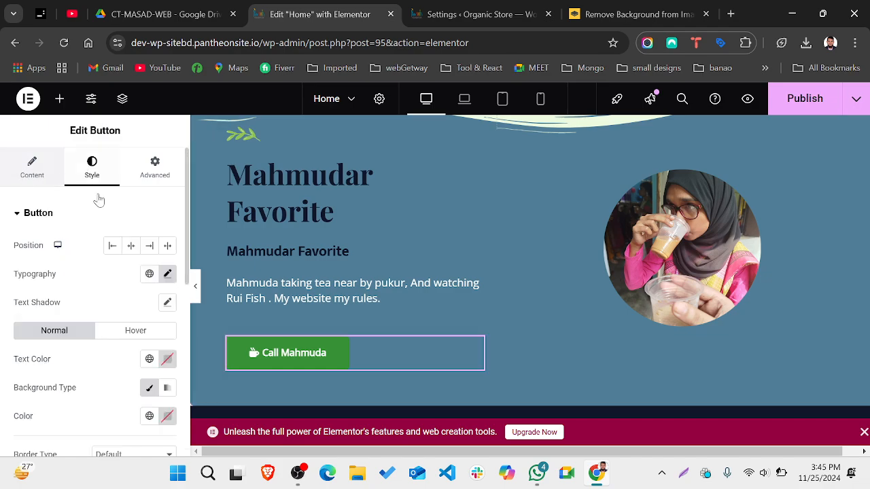
scroll(113, 265, down, 3)
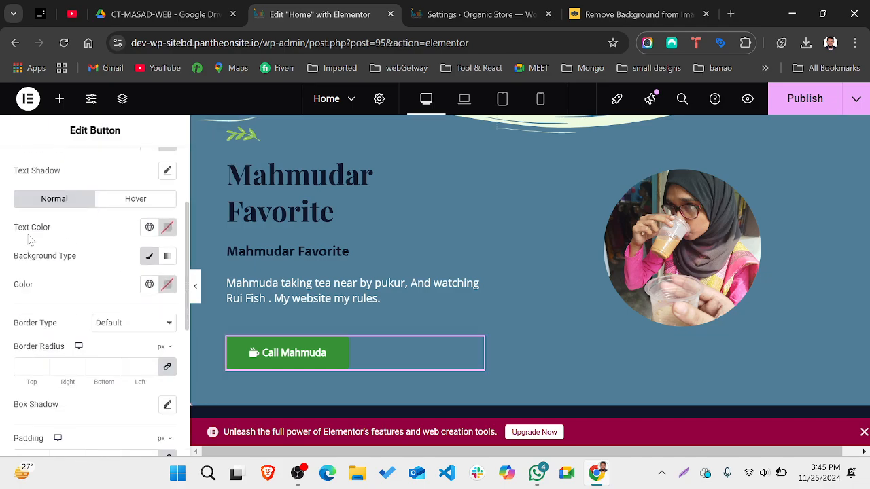
scroll(147, 241, up, 3)
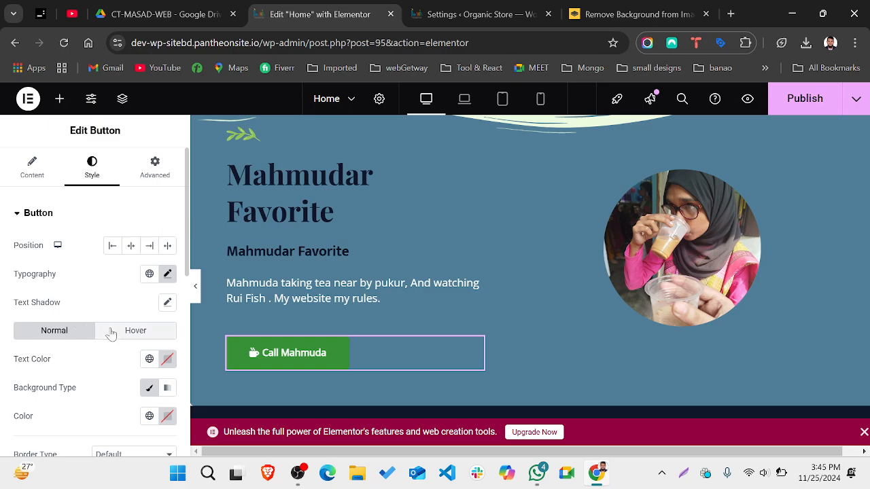
scroll(111, 330, down, 2)
scroll(113, 333, down, 1)
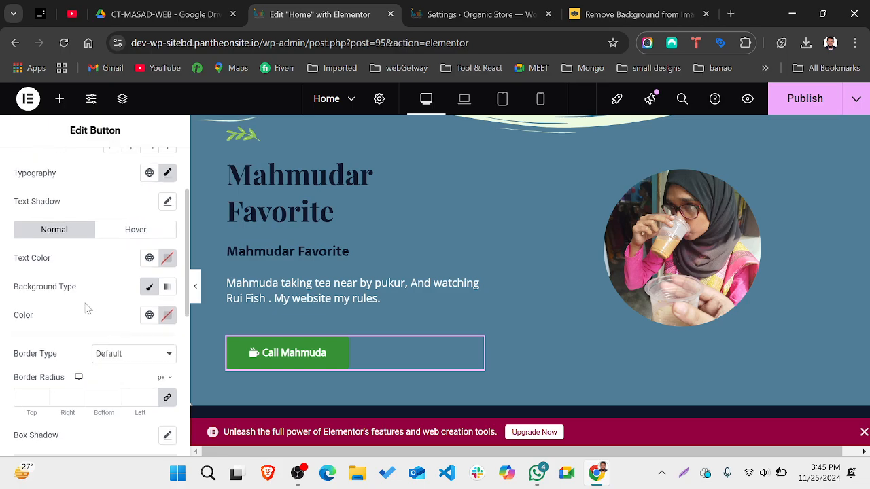
click(168, 288)
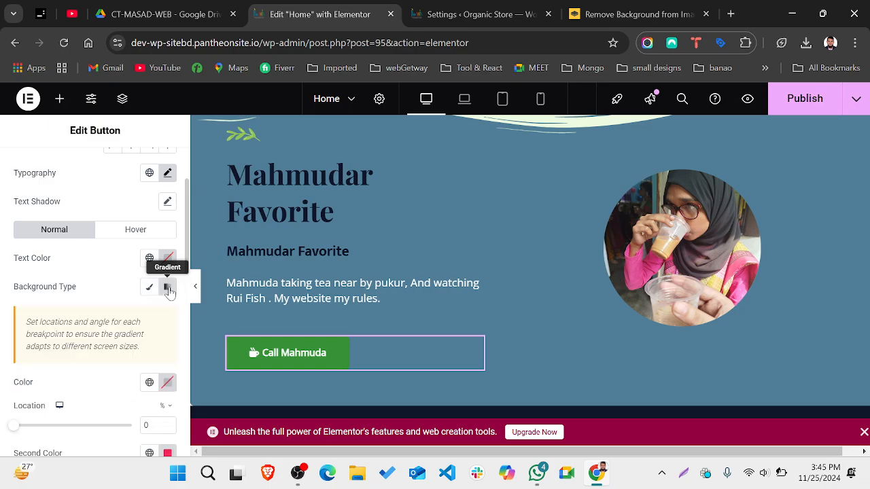
scroll(137, 366, down, 1)
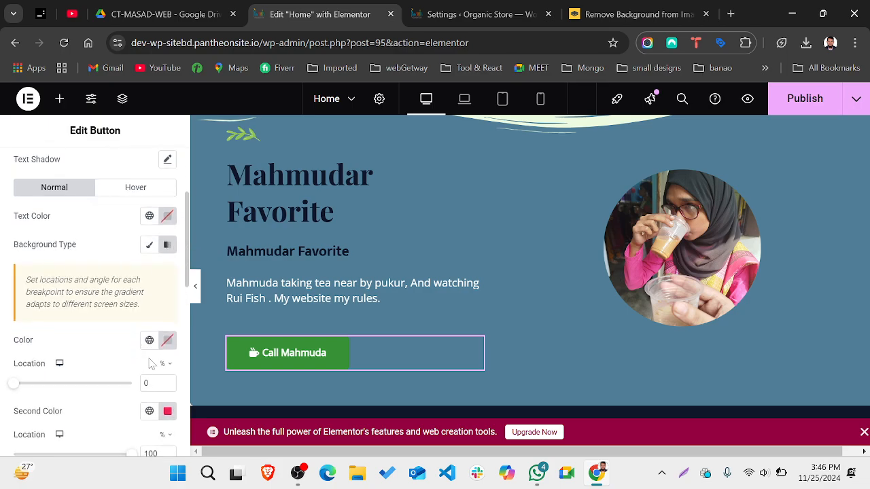
scroll(89, 347, down, 2)
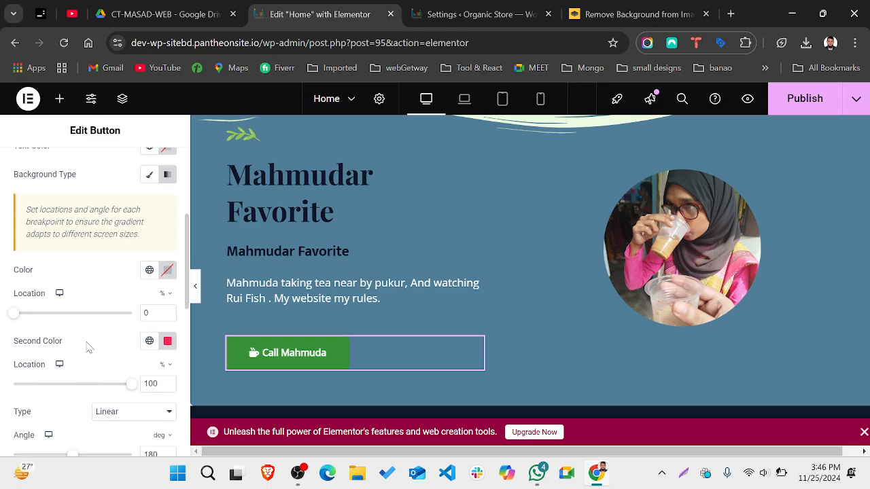
Step: Set the first colour of the button's background gradient to orange #FFAF0B
click(167, 271)
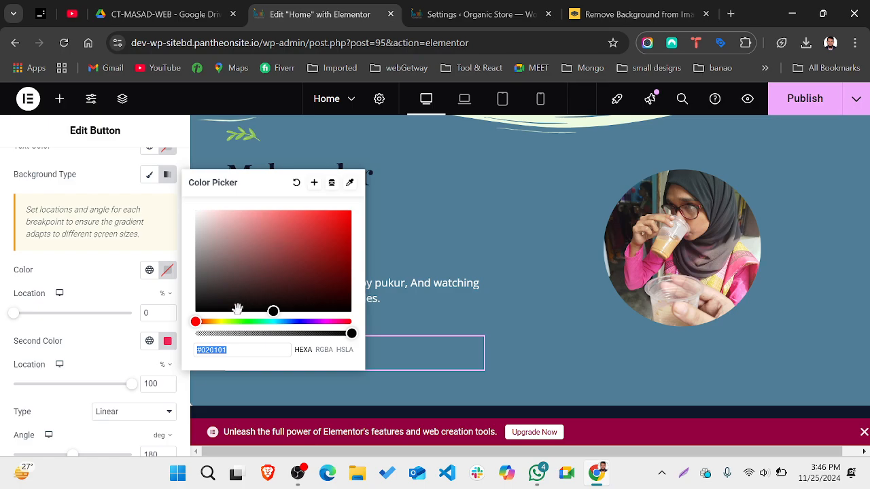
click(213, 325)
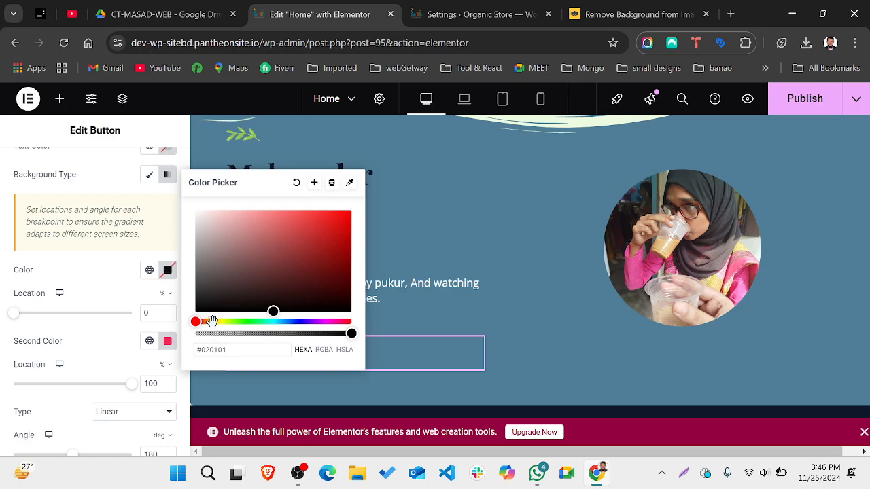
click(212, 322)
mouse_move(242, 230)
mouse_down()
mouse_move(241, 208)
mouse_move(344, 208)
mouse_up()
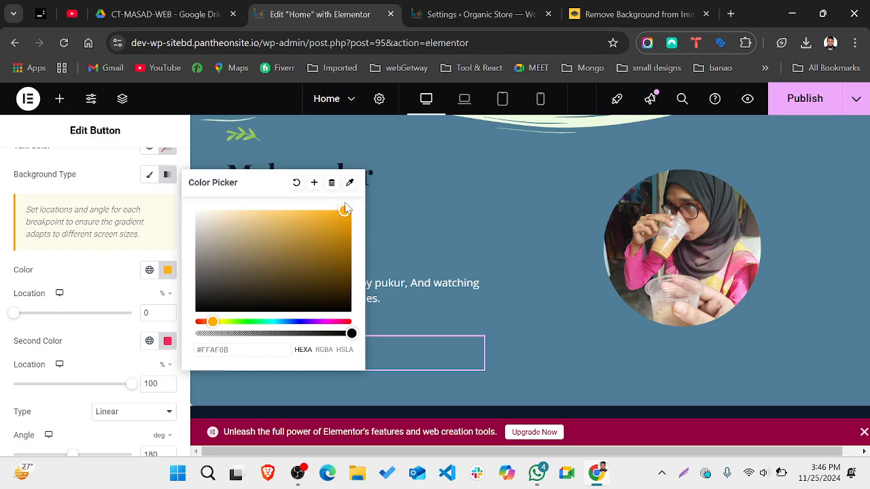
Step: Set the second colour of the button's background gradient to pale yellow #FFE69F
click(167, 343)
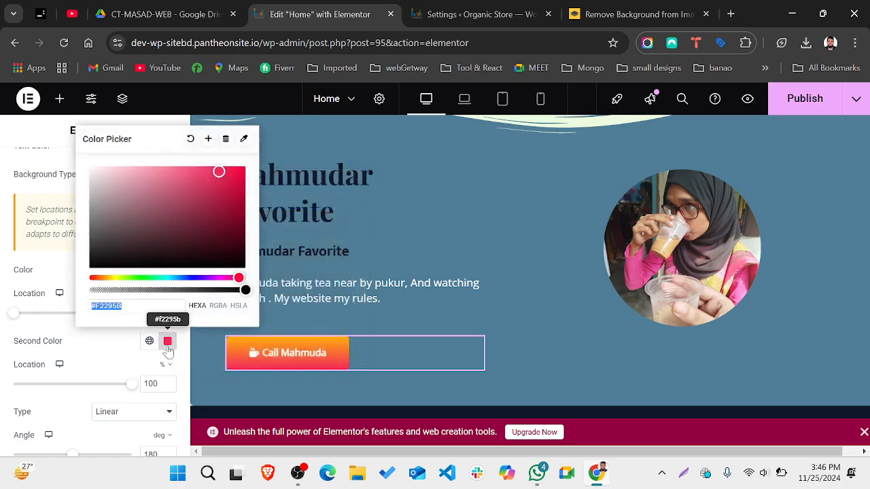
click(108, 277)
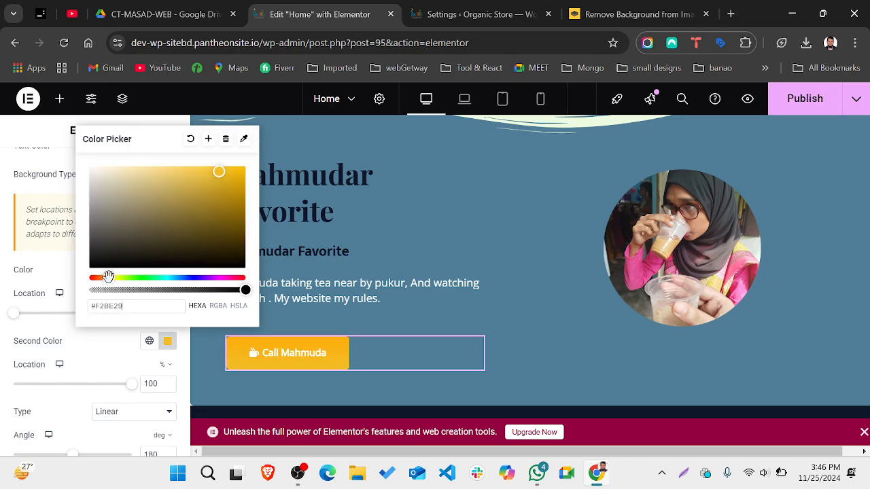
click(211, 218)
drag(192, 220, 166, 156)
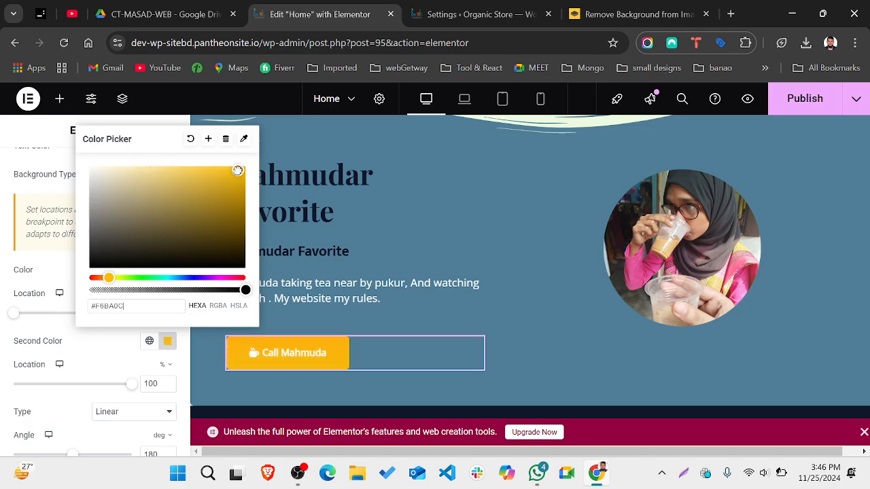
click(157, 165)
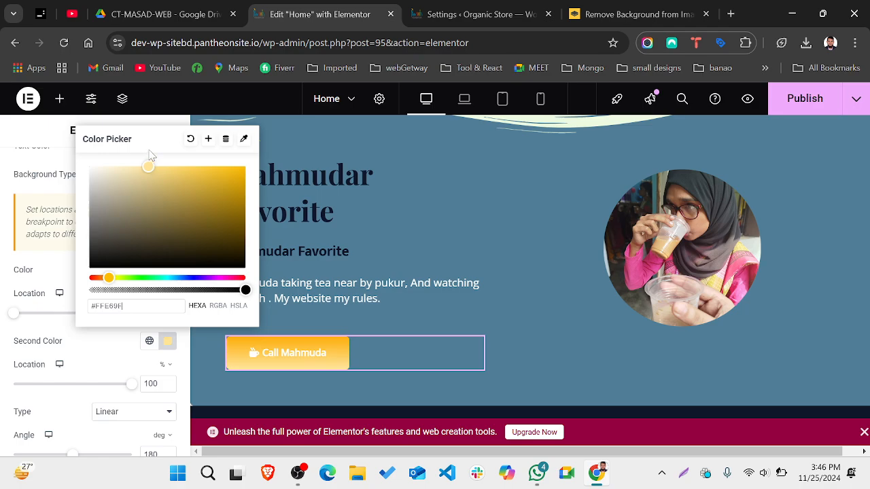
Step: Try a darker orange #F0A100 as the first colour of the button's background gradient, and undo the change
click(97, 347)
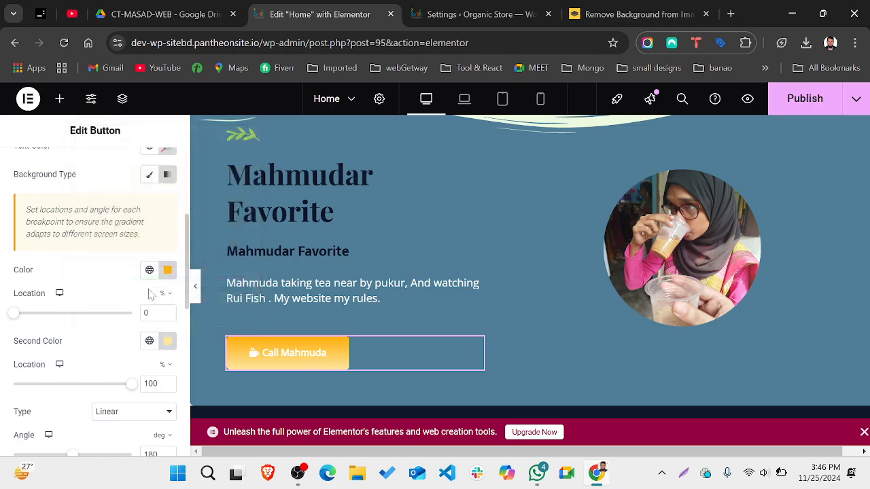
click(167, 269)
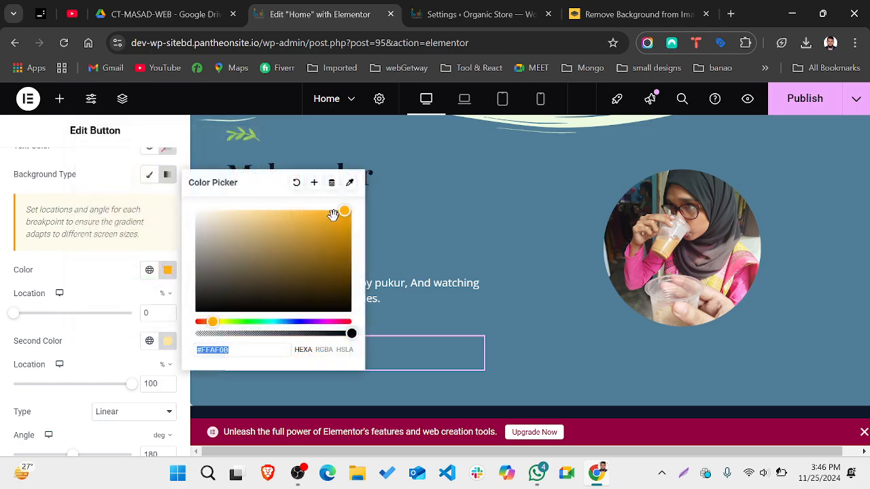
drag(344, 211, 371, 220)
click(491, 250)
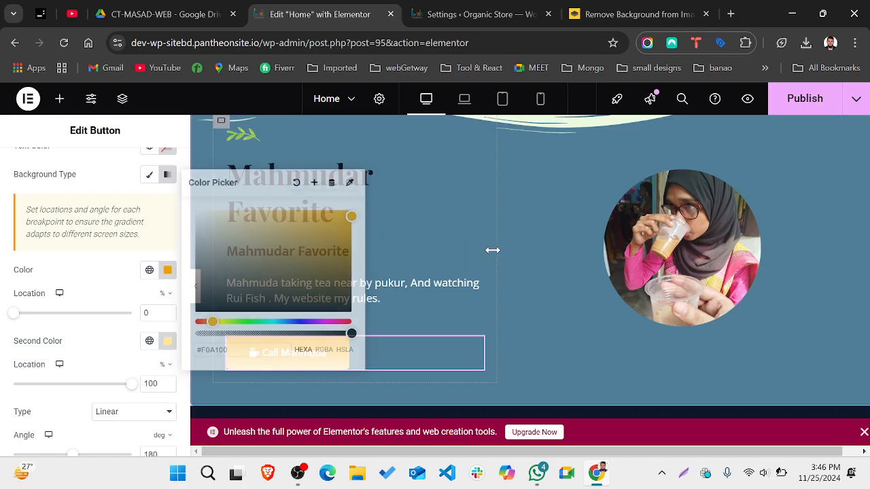
key(ctrl+z)
scroll(151, 369, down, 1)
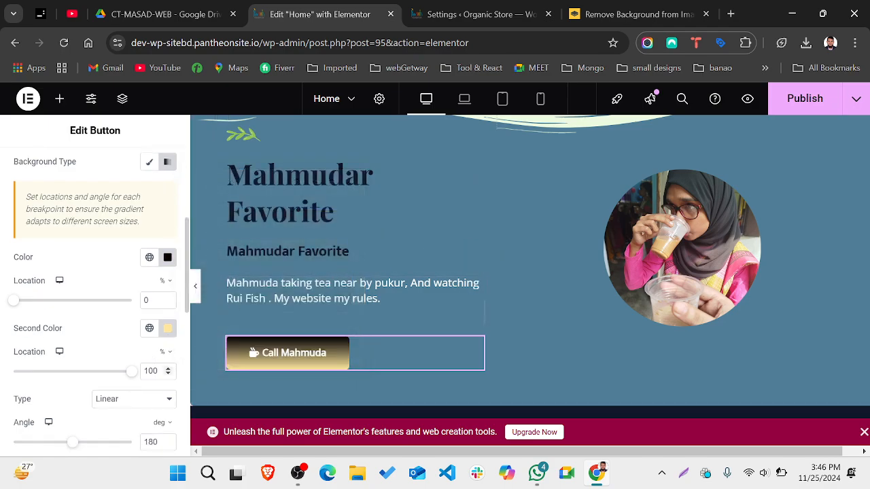
Step: Set the first colour of the call button's background gradient to brown #9A7222
click(168, 258)
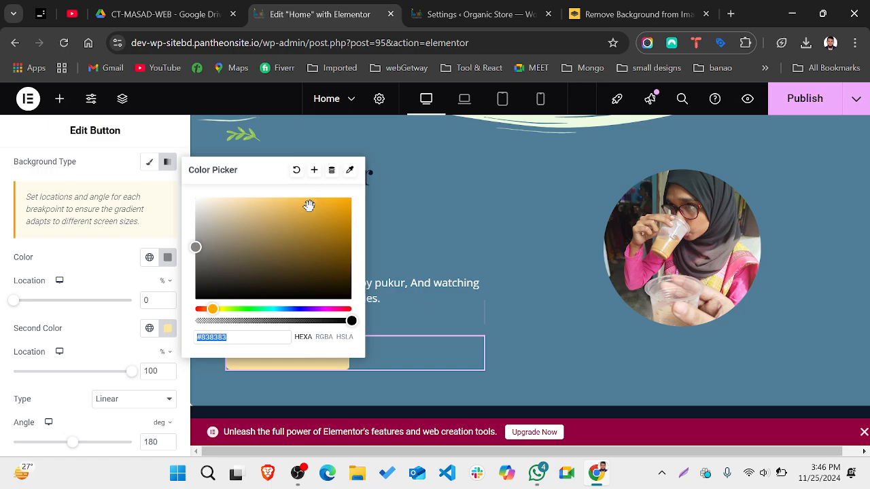
drag(308, 206, 317, 238)
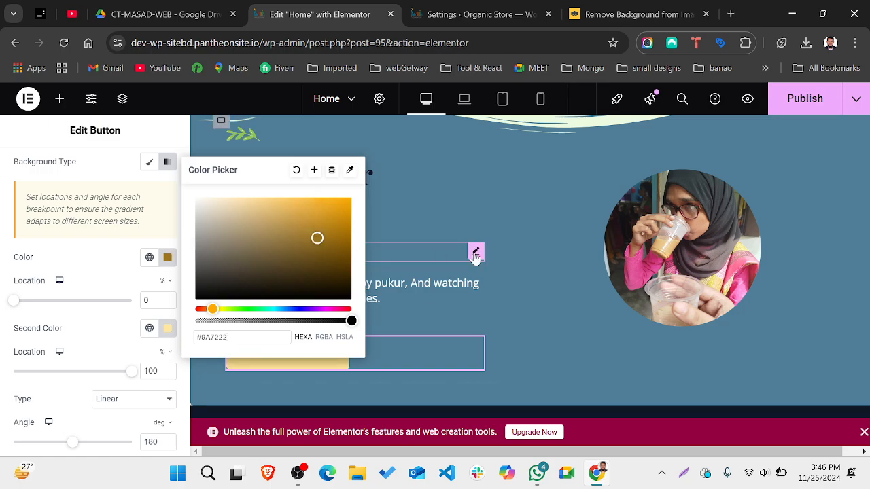
click(476, 251)
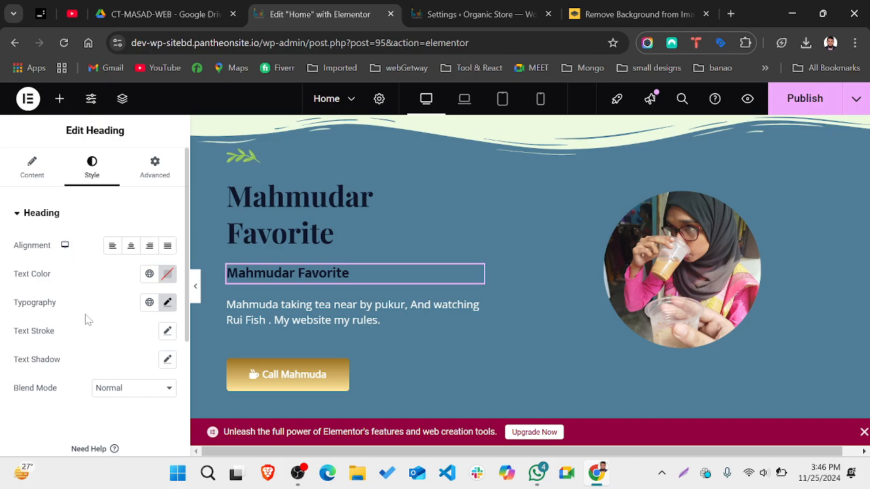
scroll(124, 335, down, 1)
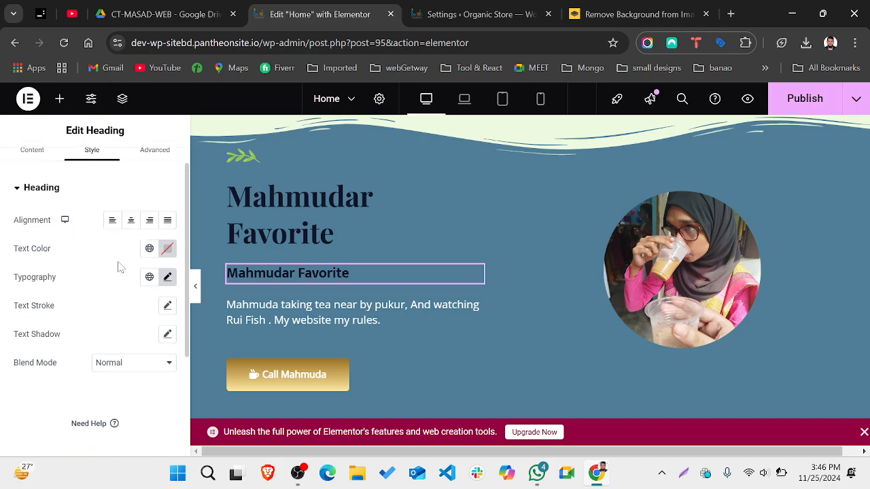
scroll(118, 266, down, 1)
scroll(118, 266, down, 1)
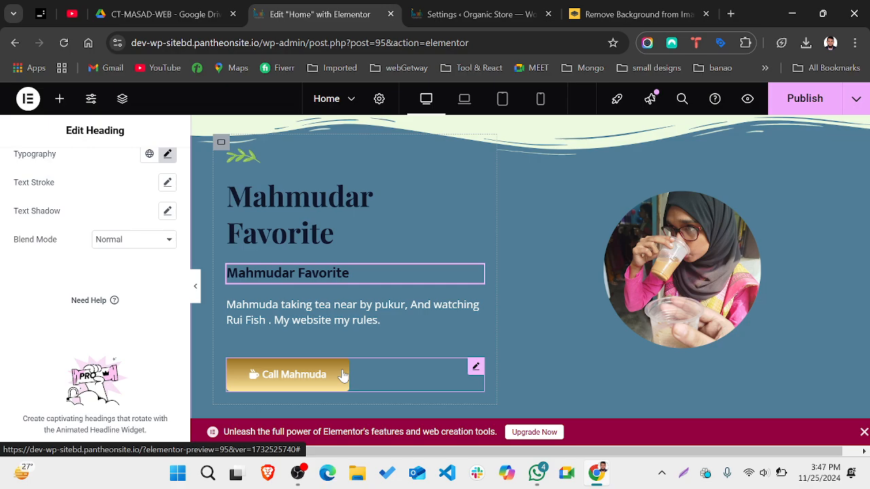
Step: Set the angle of the call button's linear background gradient to 100 degrees
click(344, 376)
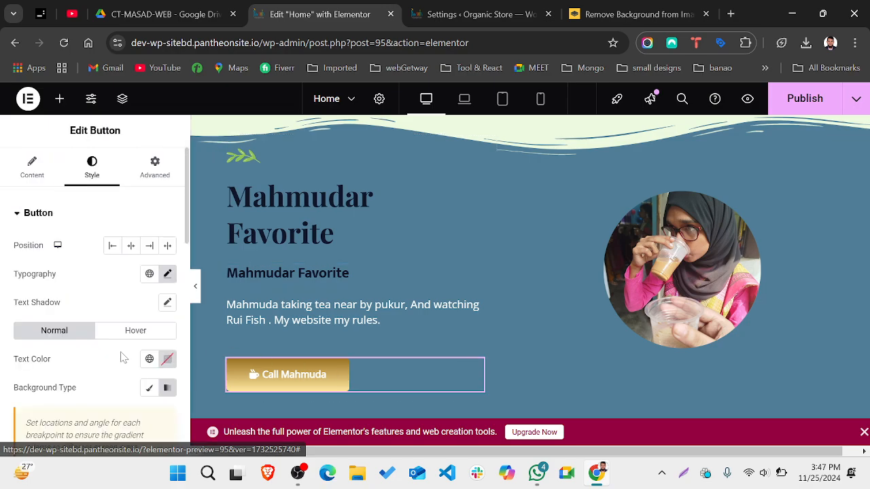
scroll(122, 358, down, 8)
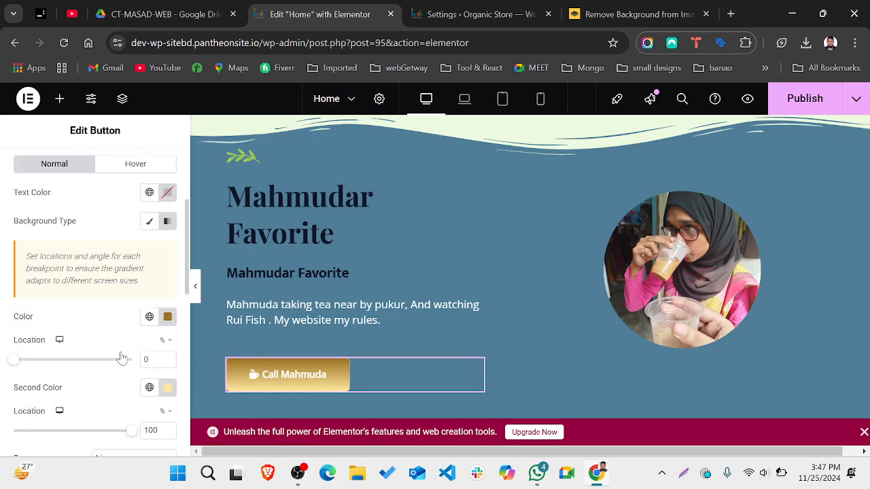
scroll(121, 357, up, 2)
scroll(122, 358, up, 2)
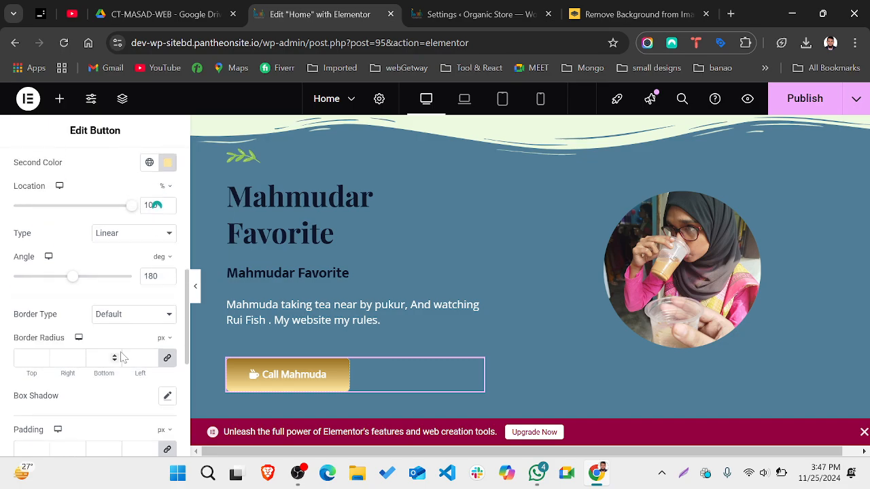
scroll(122, 358, up, 1)
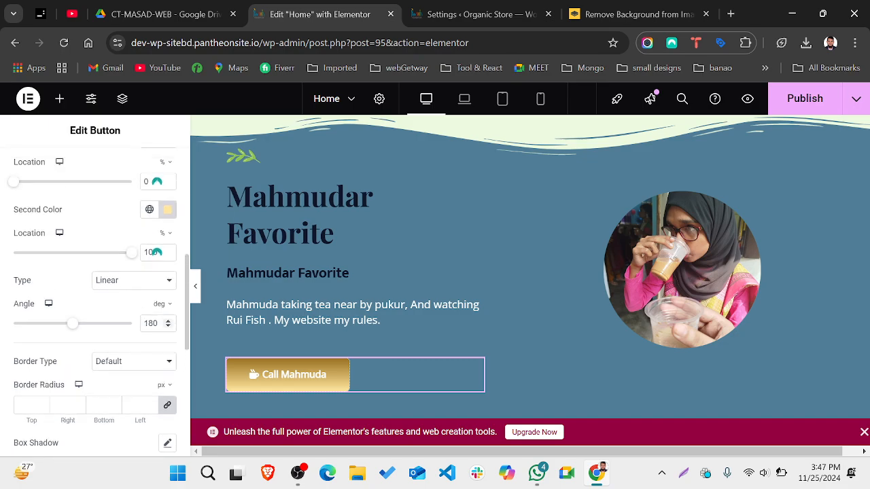
double_click(150, 324)
text(100)
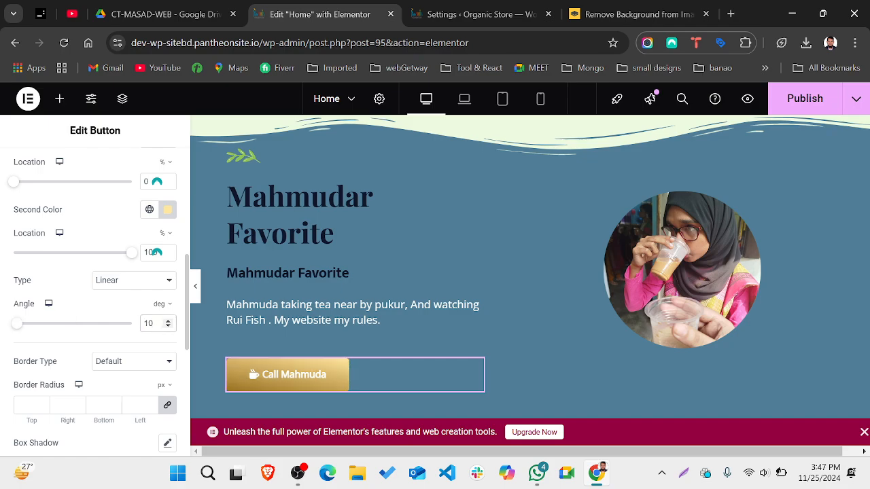
click(597, 349)
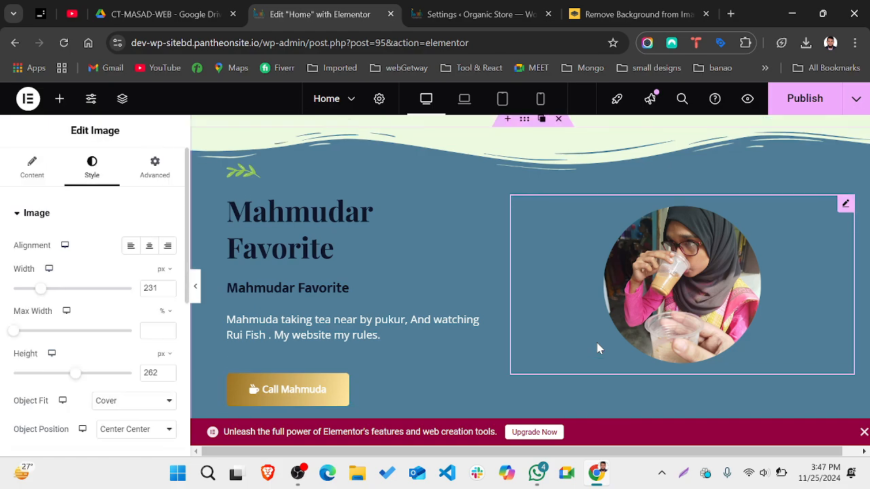
Step: Set the text colour of the section's large two-line heading to white
scroll(598, 348, down, 1)
scroll(598, 349, up, 1)
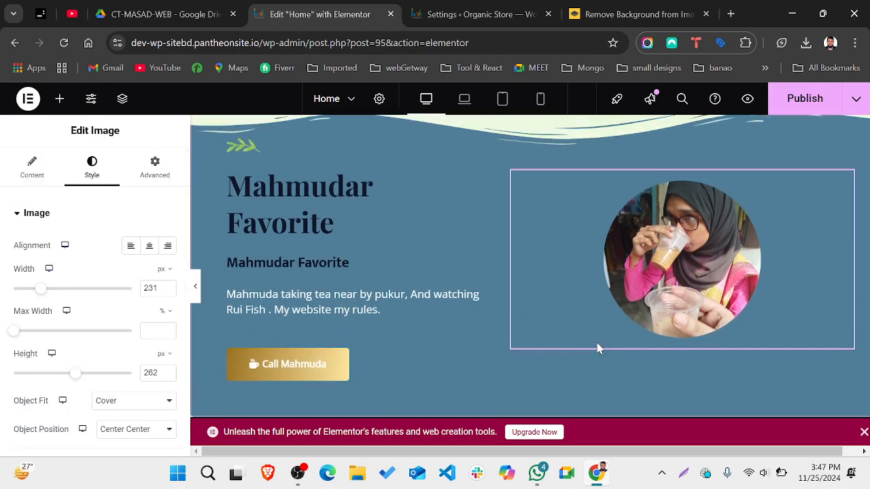
scroll(597, 349, down, 1)
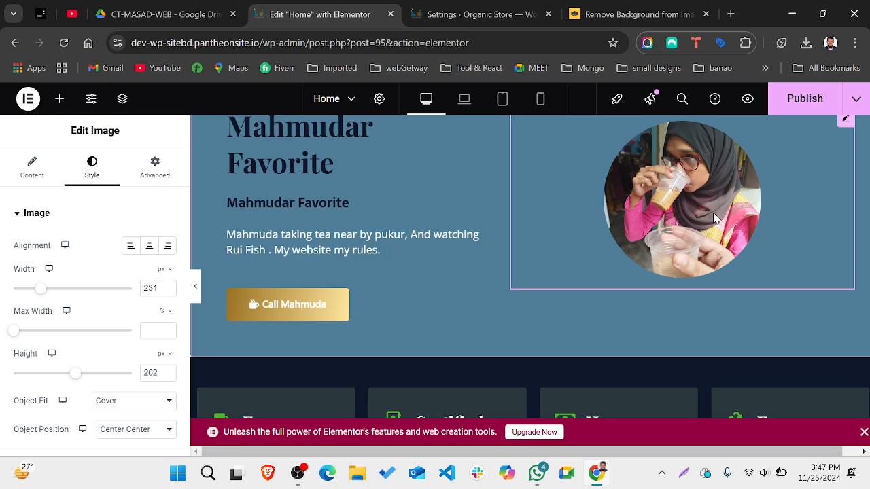
scroll(714, 217, down, 3)
scroll(713, 217, up, 5)
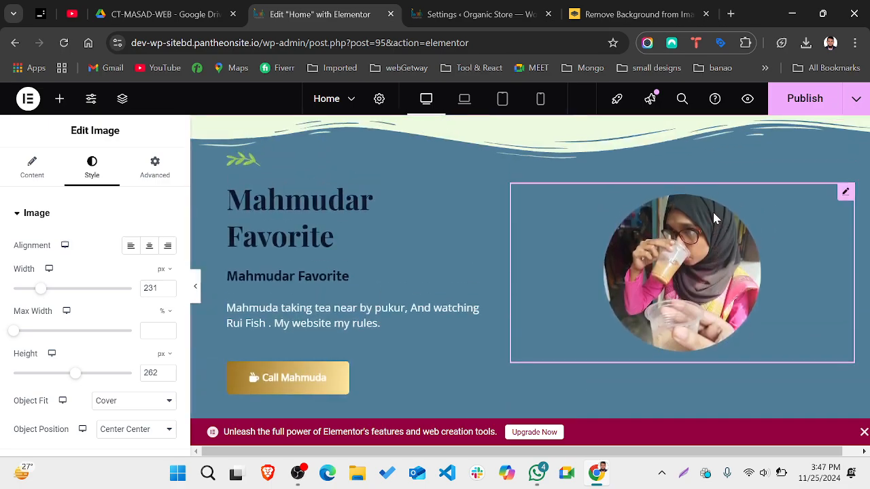
click(315, 211)
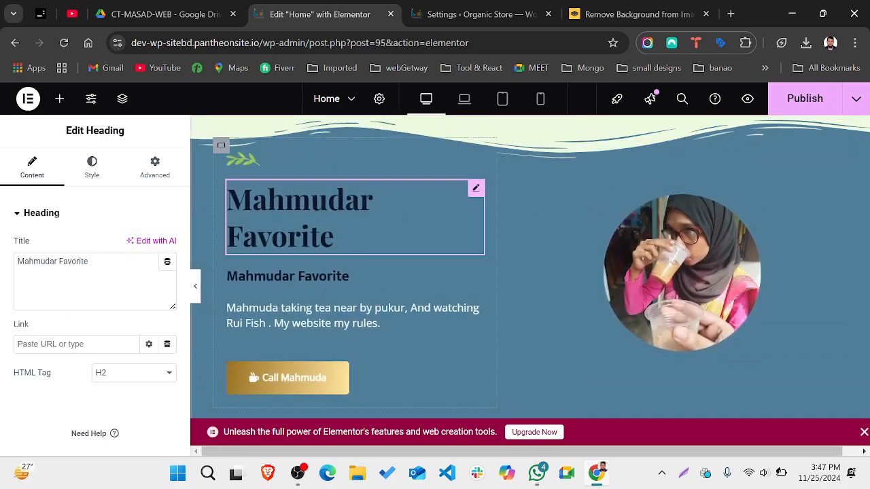
click(94, 171)
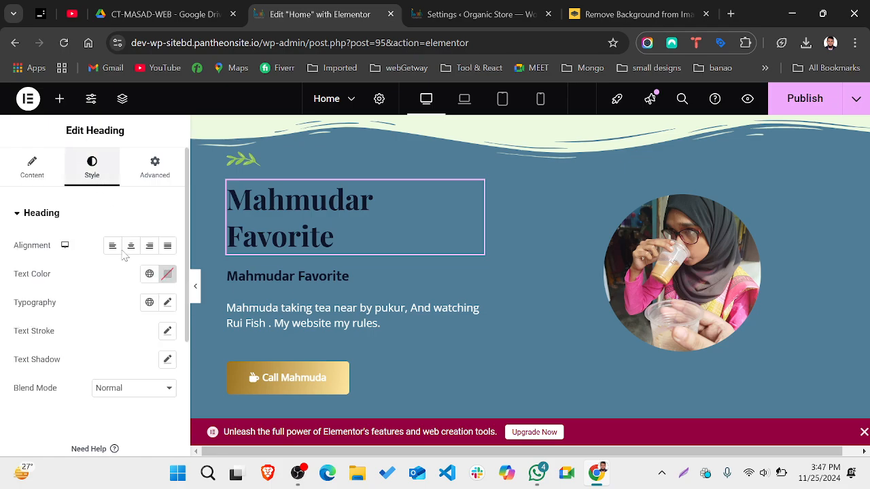
click(167, 274)
drag(235, 234, 187, 206)
click(478, 217)
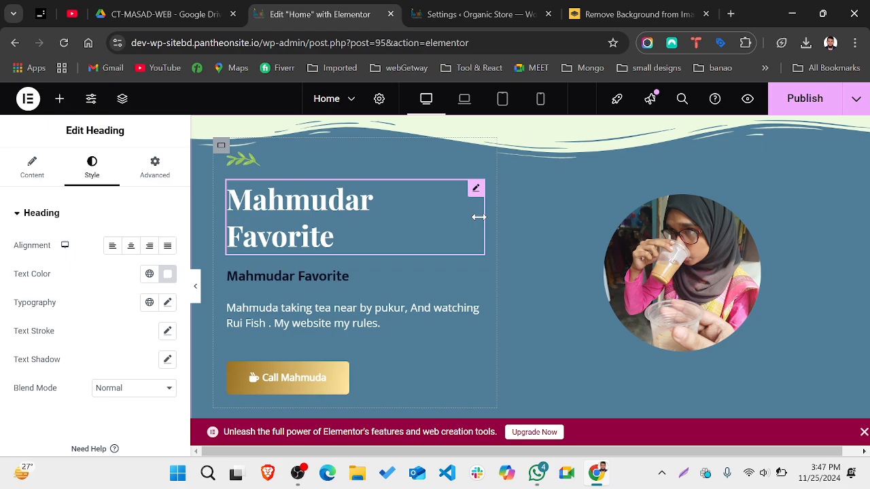
Step: Set the text colour of the smaller heading below the main heading to bright yellow #FFDA00
click(339, 275)
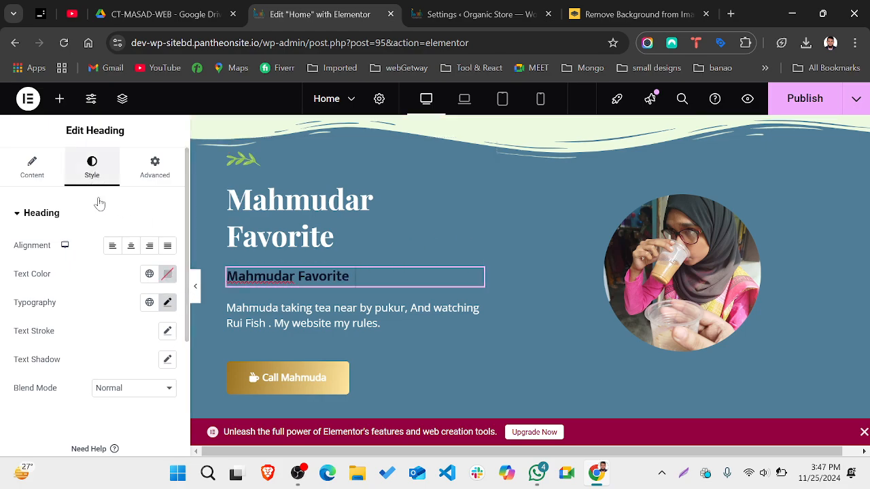
click(168, 275)
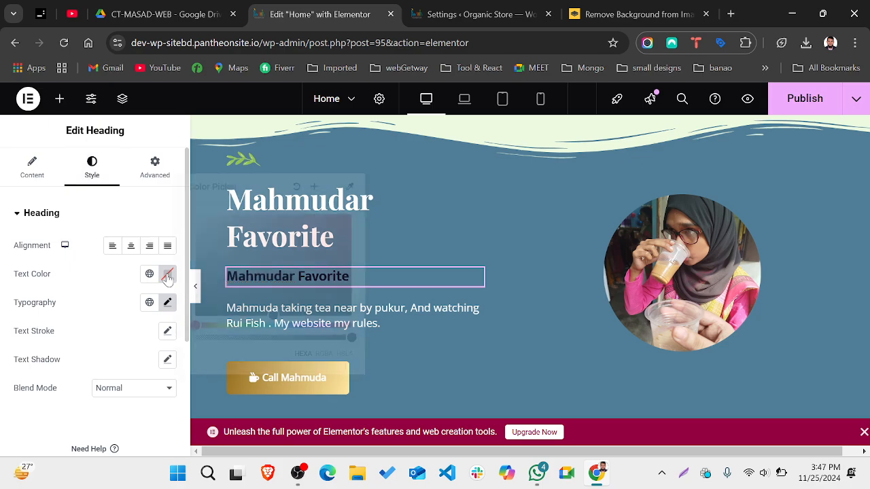
click(217, 324)
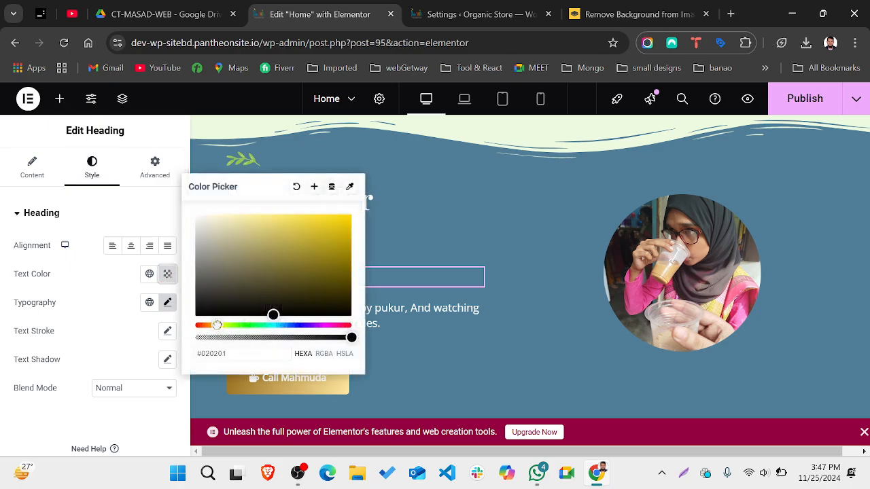
click(351, 234)
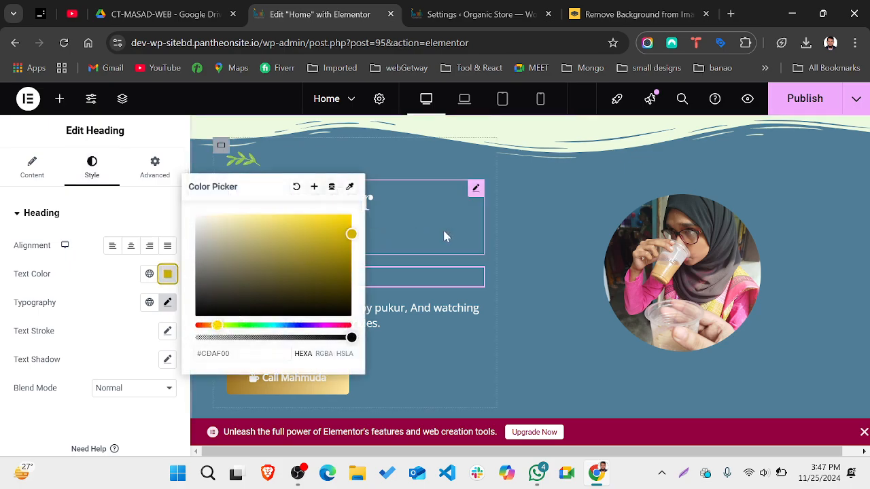
click(537, 239)
click(537, 239)
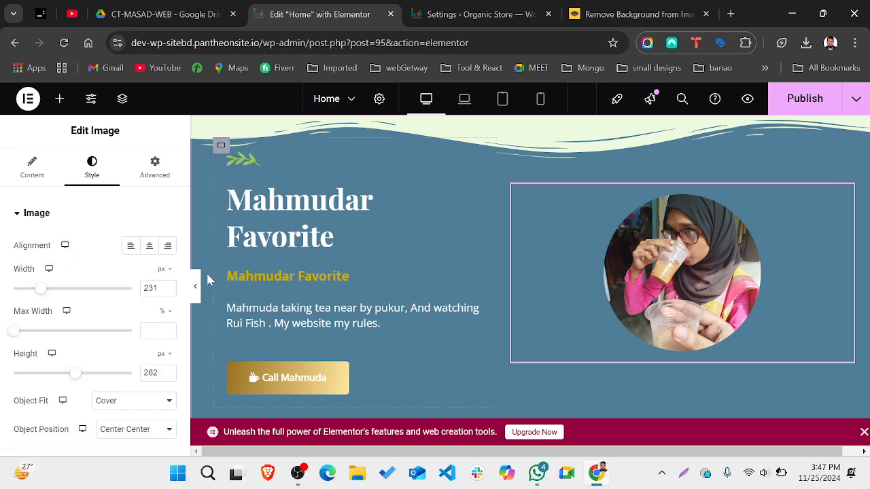
click(313, 286)
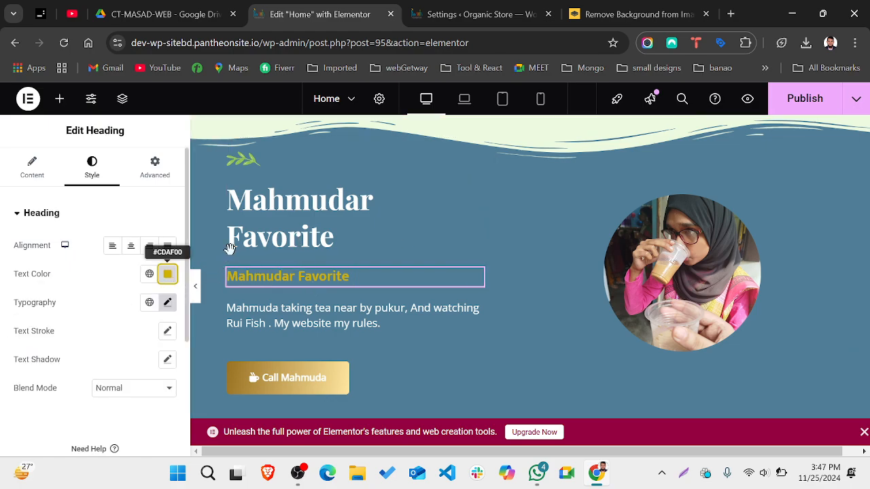
drag(349, 231, 360, 216)
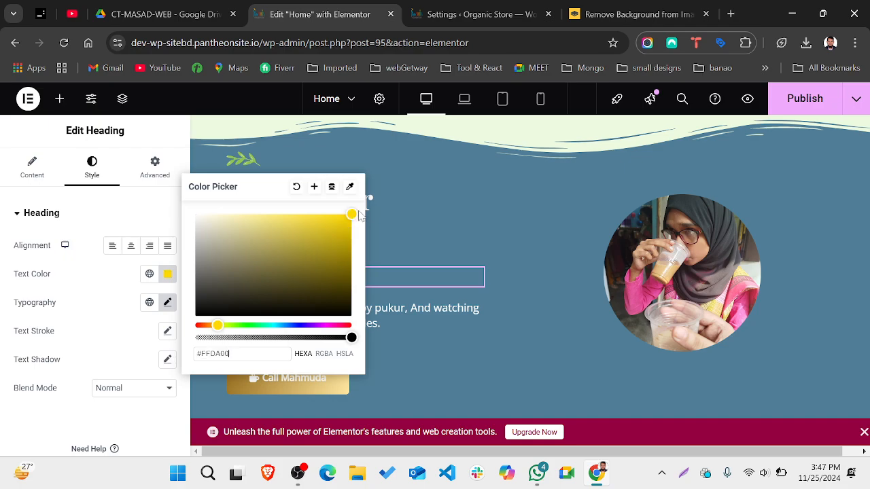
click(466, 211)
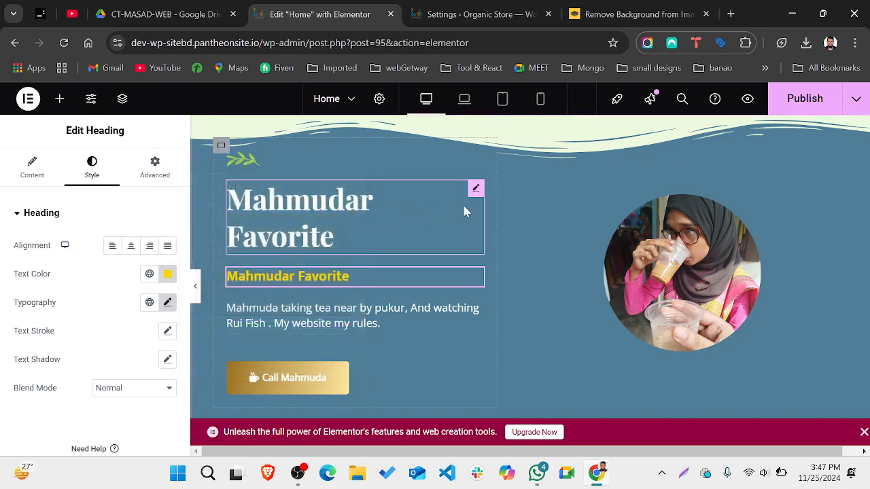
click(563, 260)
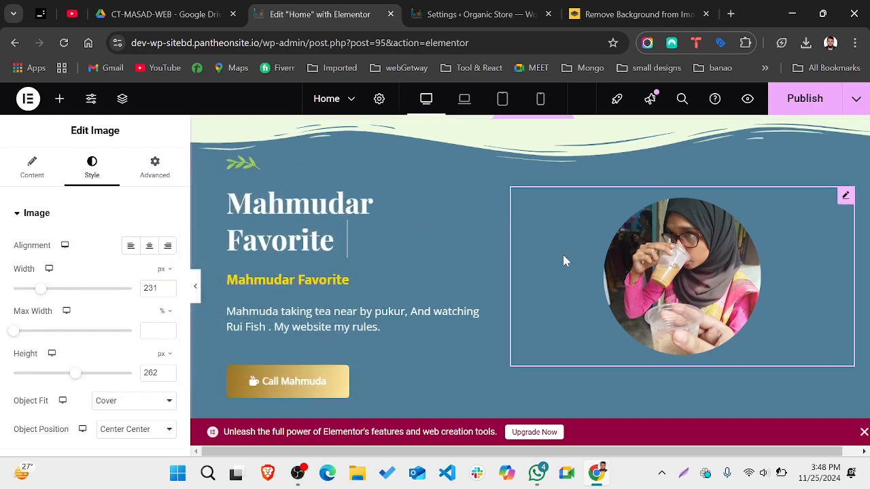
scroll(563, 260, down, 2)
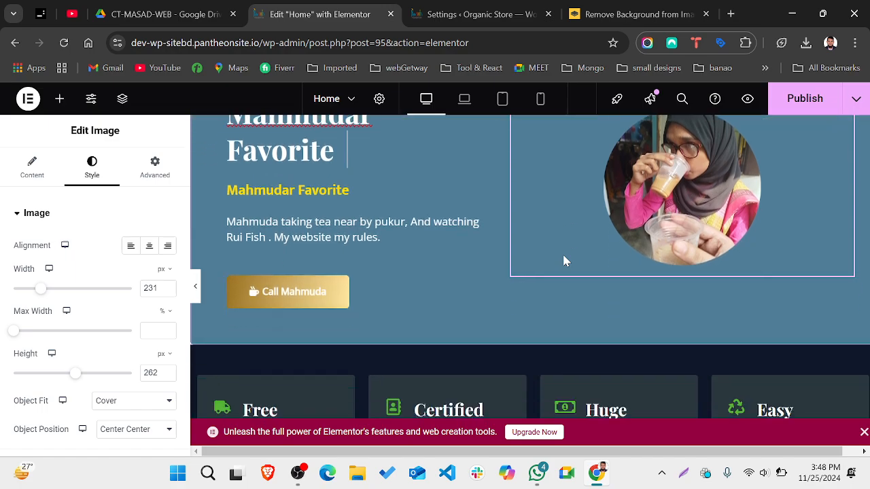
scroll(504, 303, up, 2)
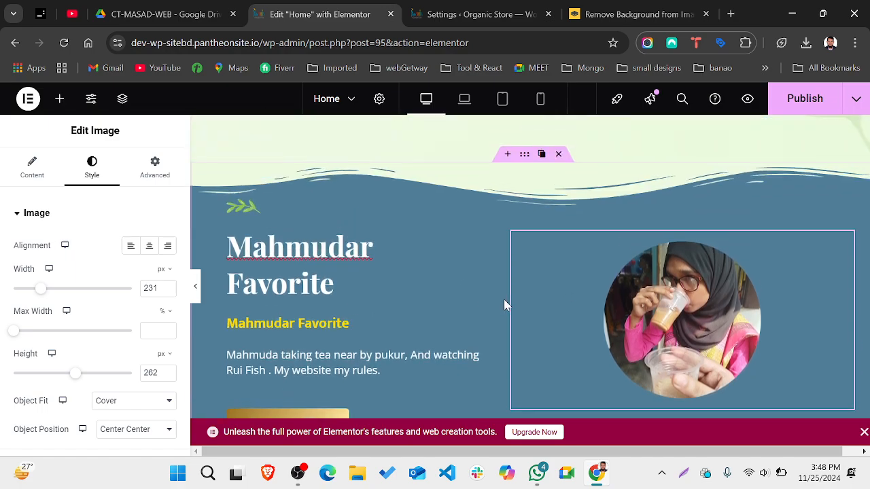
scroll(504, 305, down, 1)
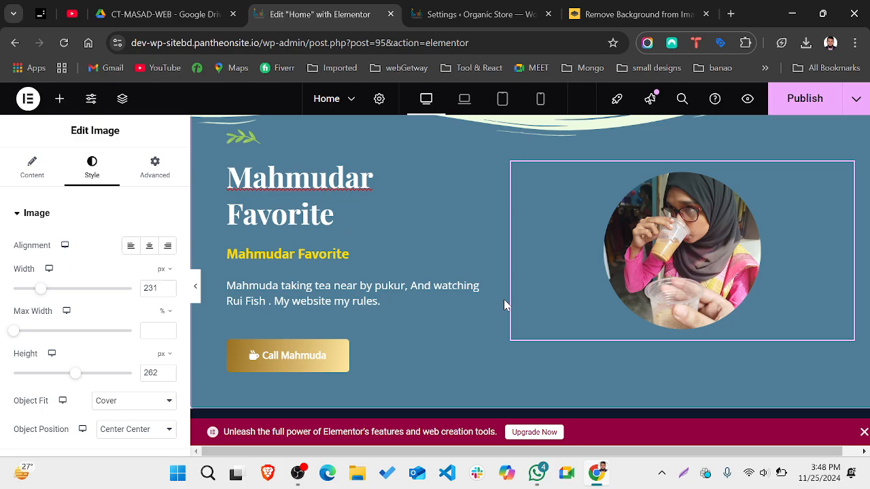
scroll(506, 305, up, 1)
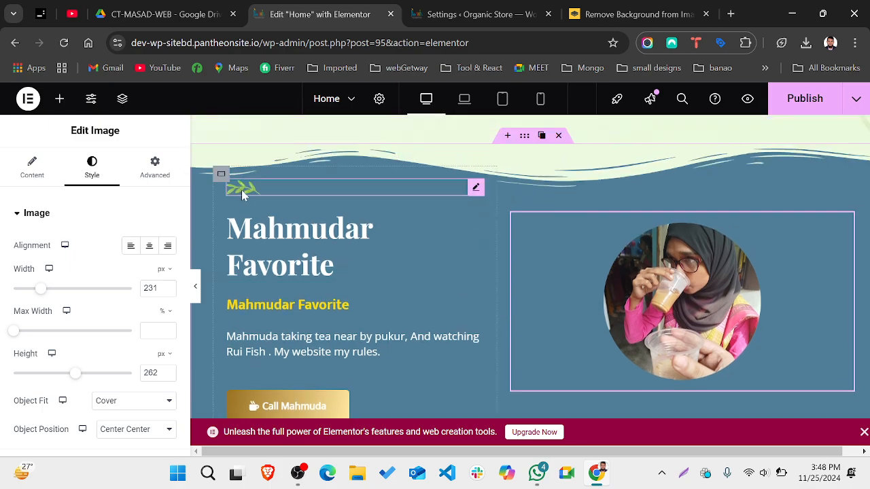
Step: Examine the style, advanced and background settings of the green leaf image above the large heading
click(243, 194)
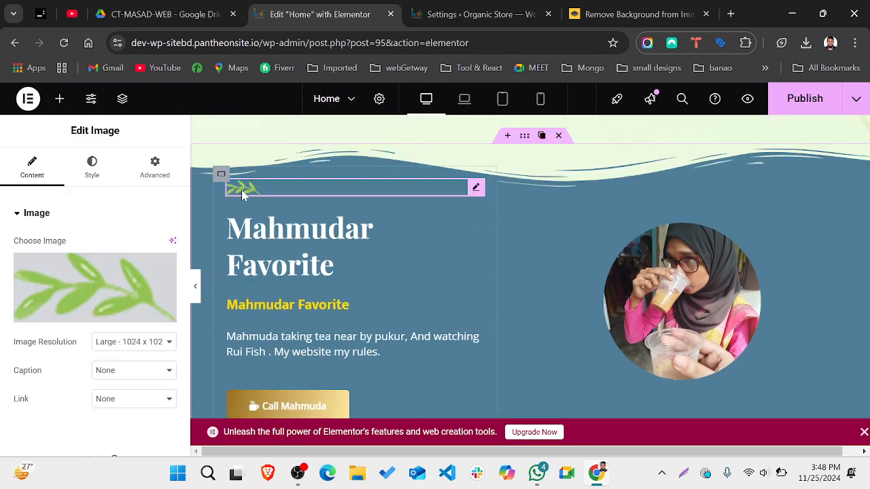
click(95, 168)
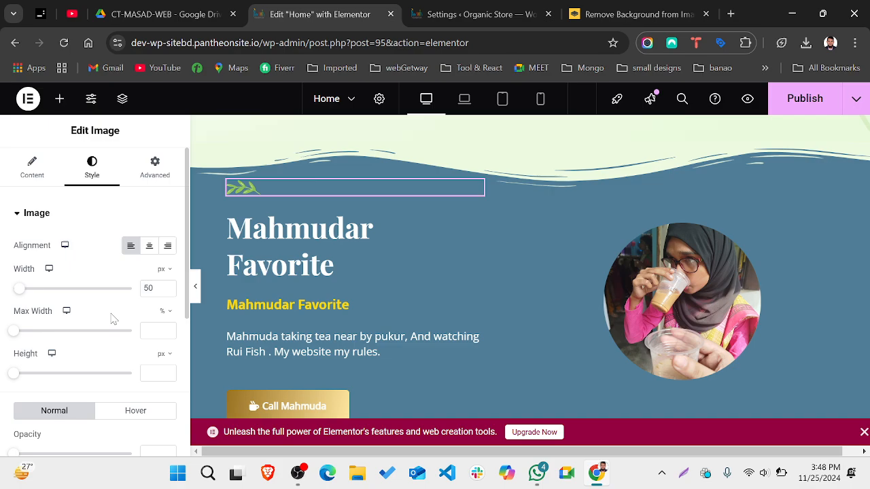
scroll(114, 320, down, 4)
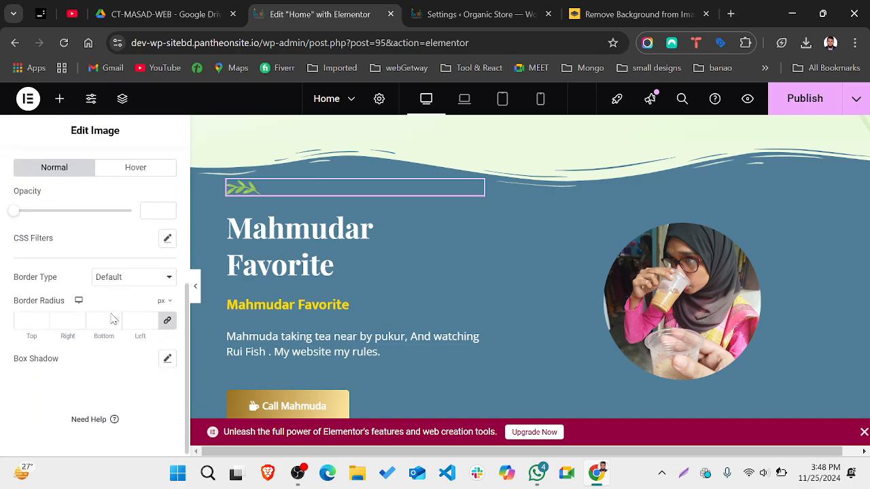
scroll(113, 319, up, 5)
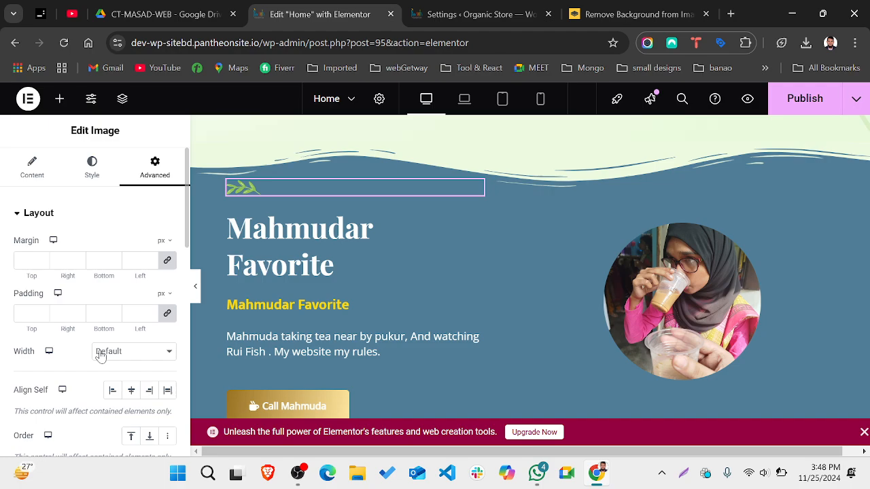
scroll(99, 355, down, 5)
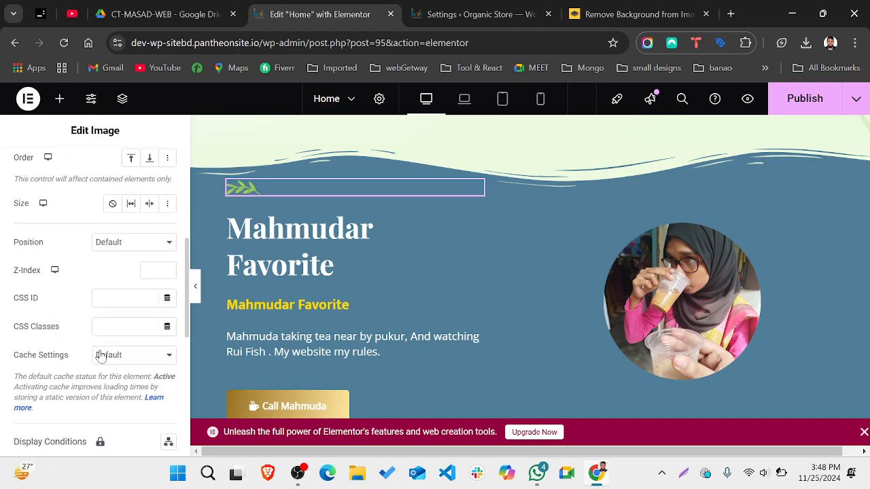
scroll(100, 355, down, 4)
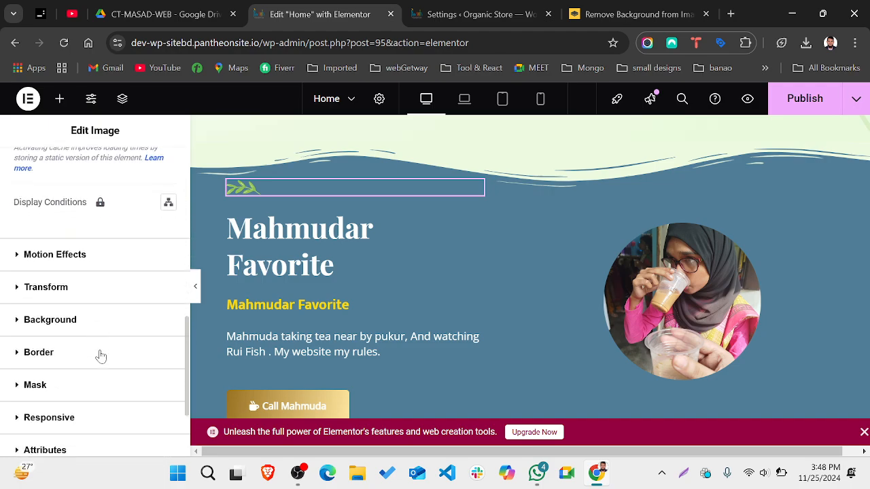
scroll(100, 355, down, 2)
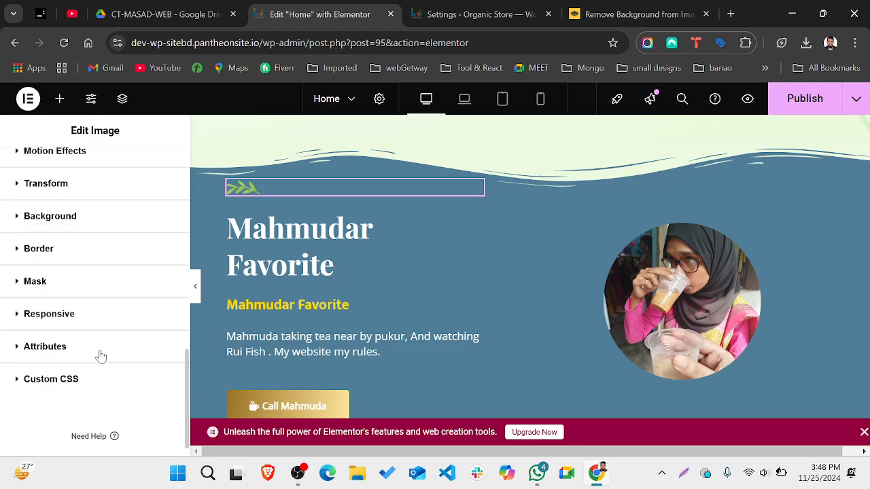
scroll(98, 302, up, 1)
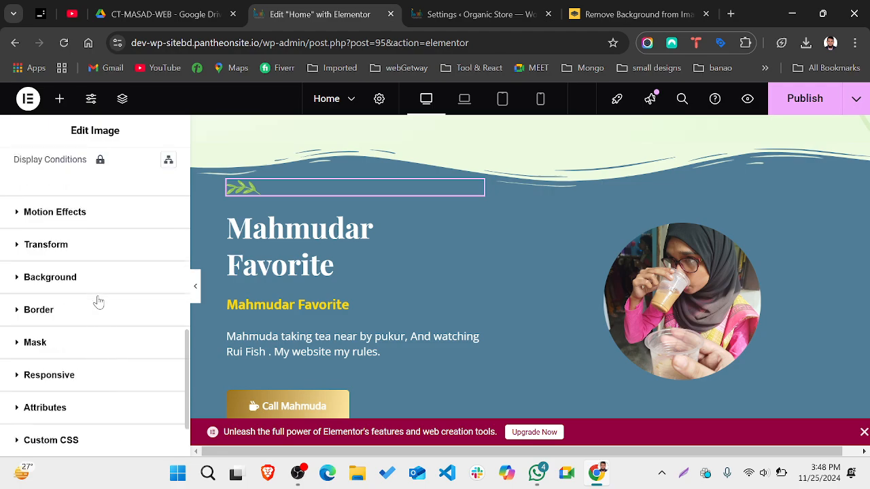
click(61, 279)
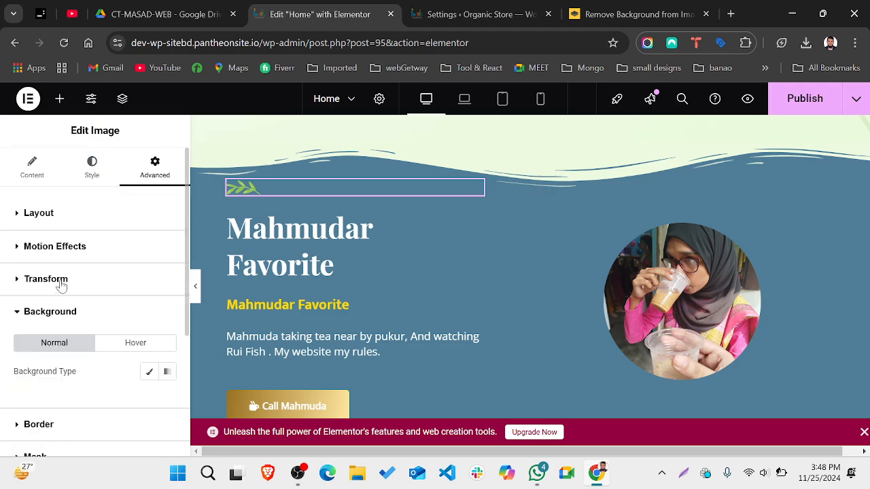
scroll(61, 285, down, 2)
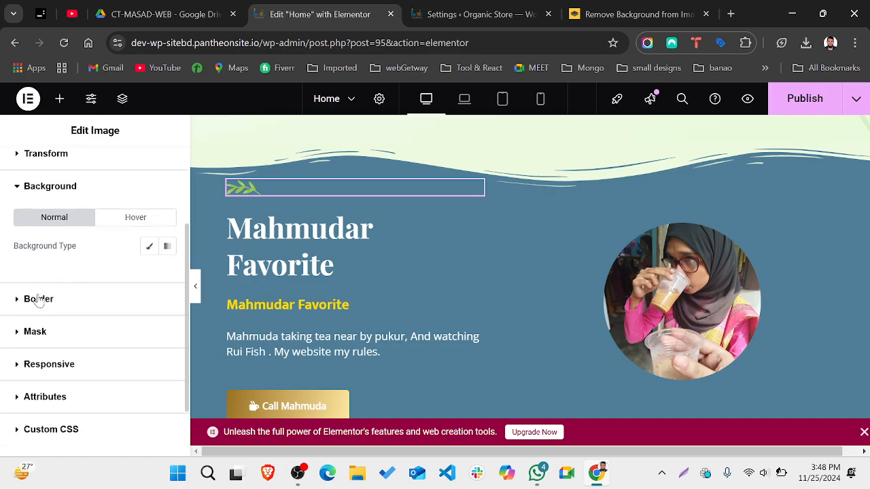
Step: Try a box shadow with Inset position on the green leaf image and reset the shadow to default
click(39, 299)
scroll(38, 300, down, 4)
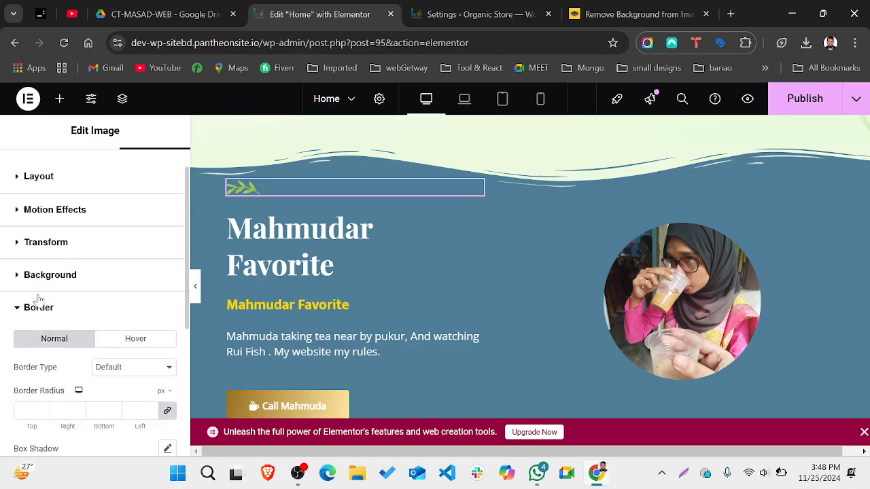
scroll(37, 300, up, 1)
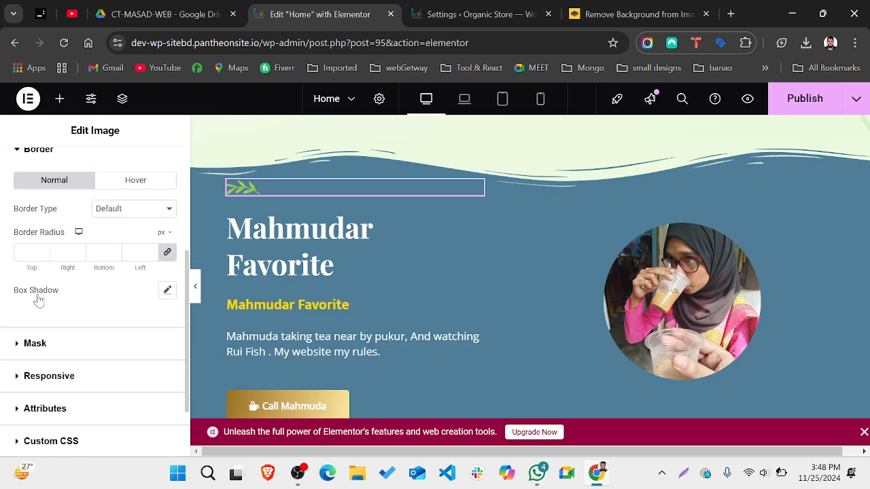
click(167, 306)
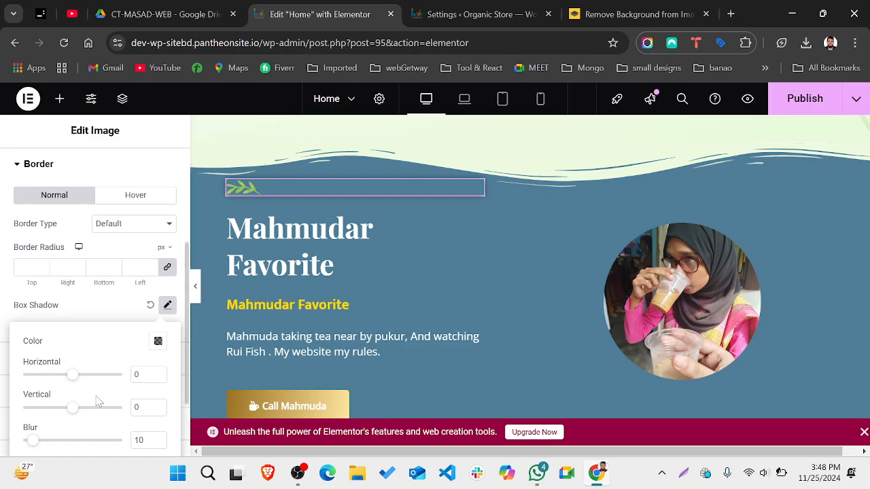
scroll(134, 366, down, 2)
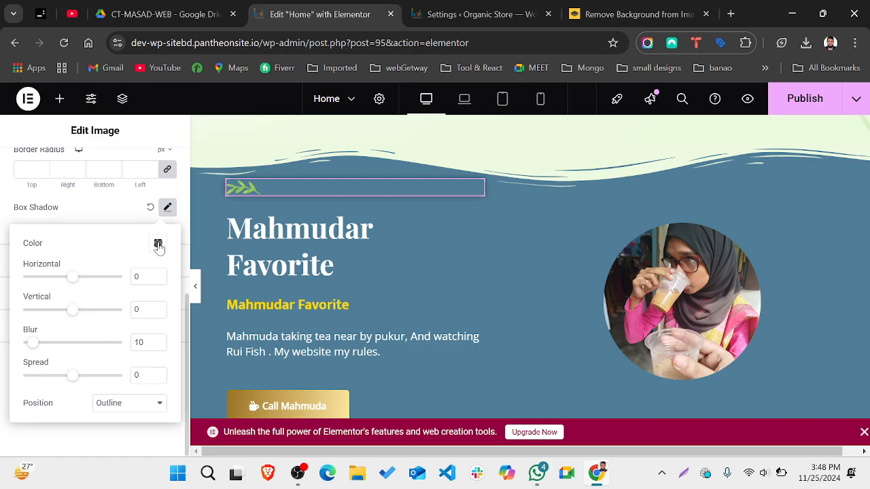
click(113, 413)
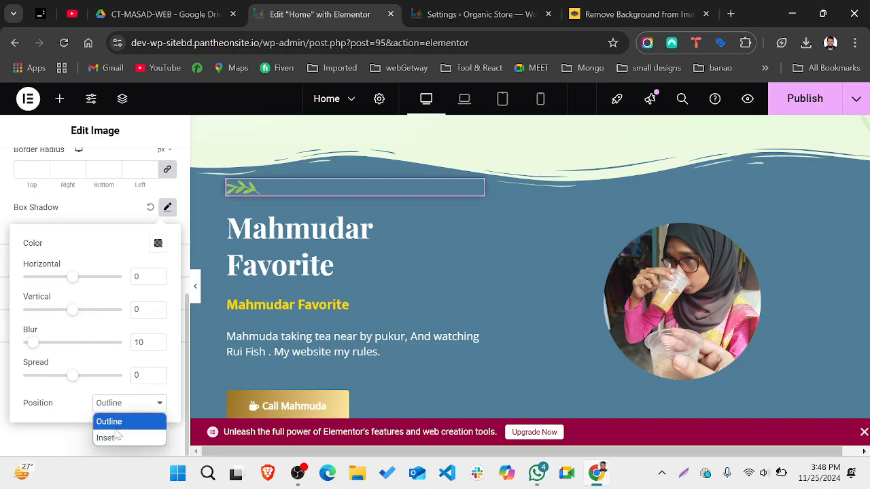
click(115, 438)
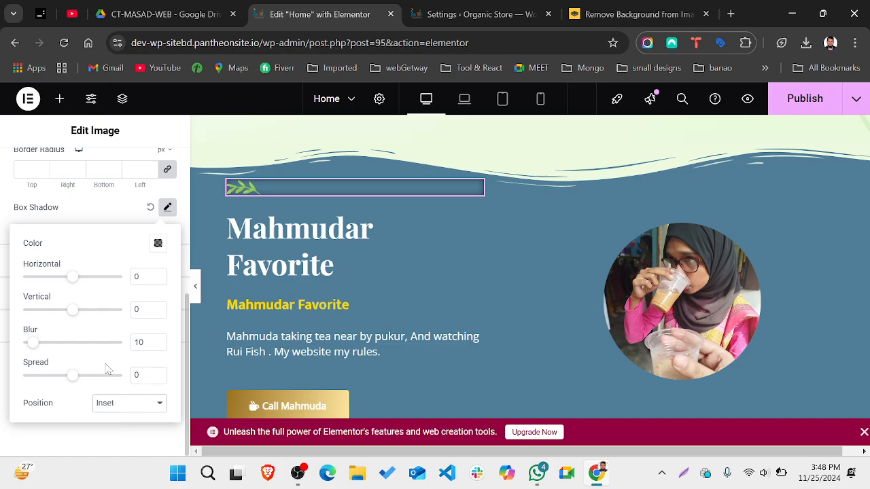
scroll(169, 299, up, 1)
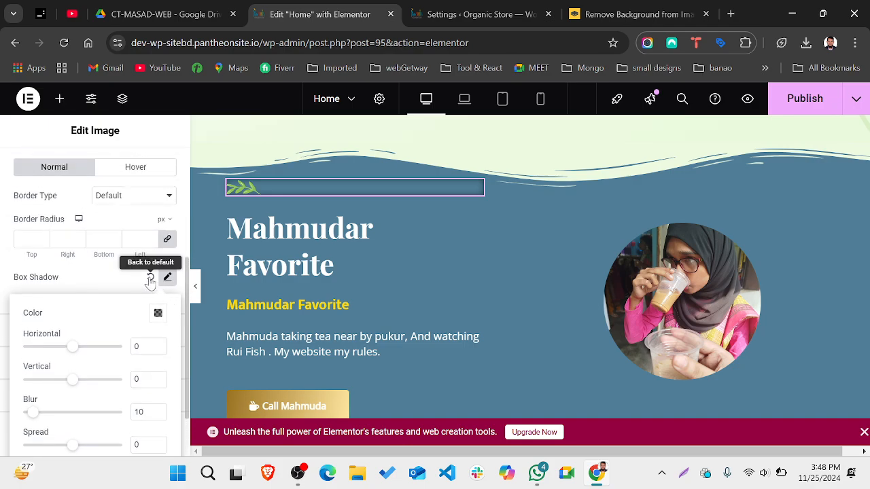
click(151, 281)
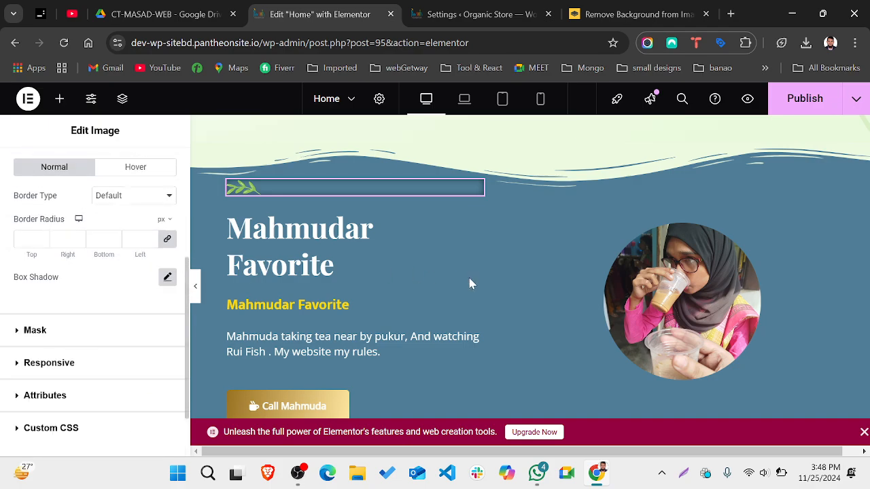
Step: Add a box shadow with the default settings to the border of the circle-masked photo
click(707, 322)
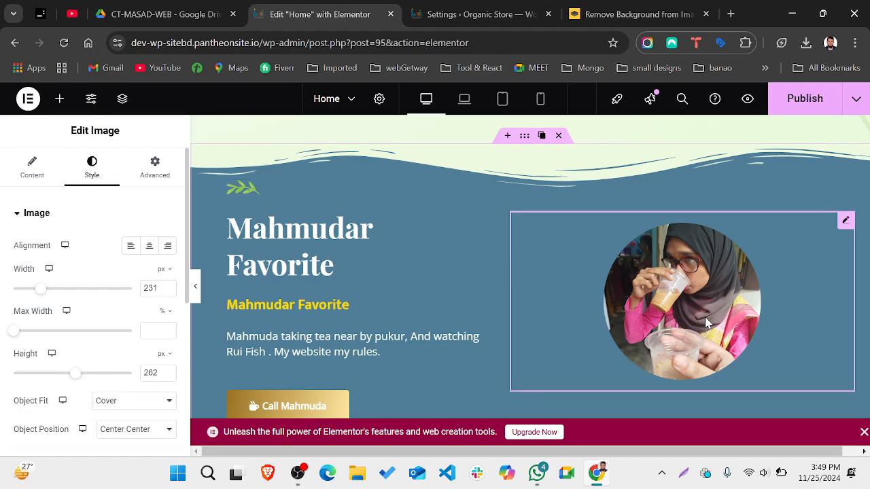
click(151, 174)
scroll(102, 336, down, 3)
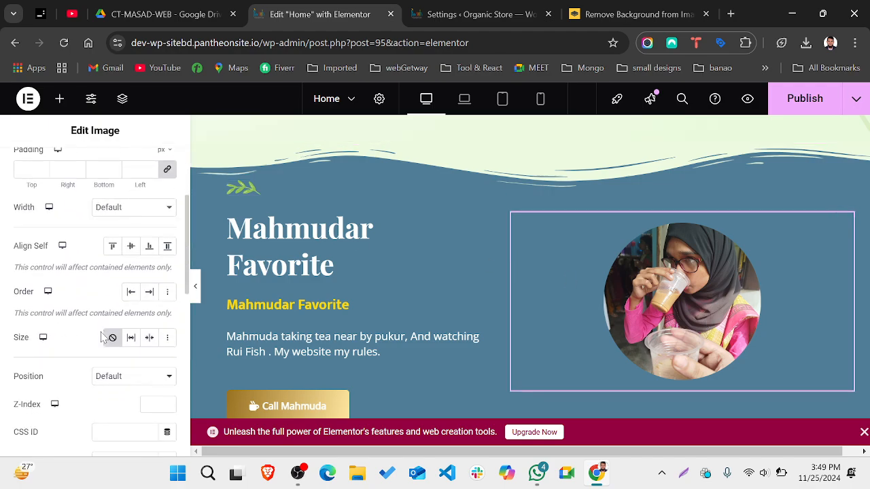
scroll(102, 338, down, 5)
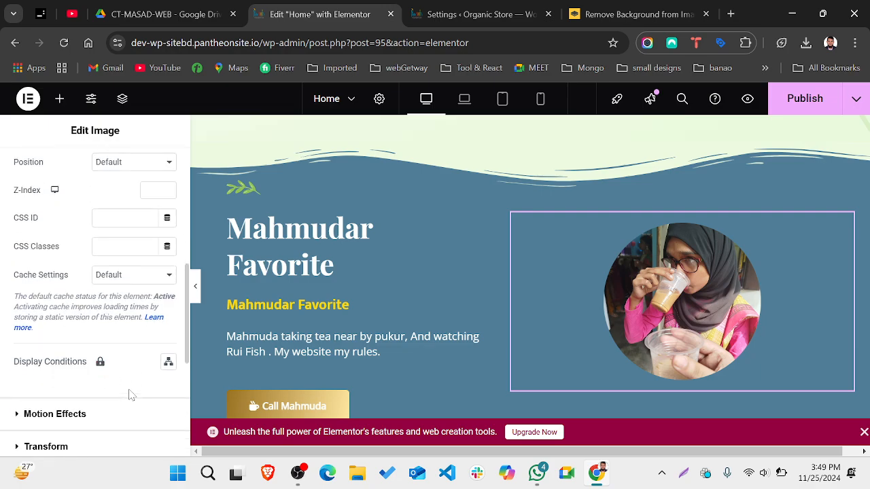
right_click(129, 393)
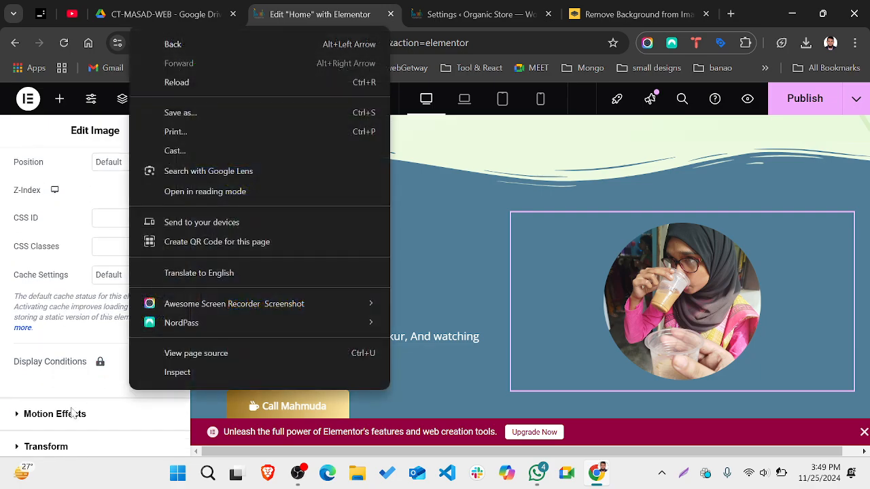
scroll(61, 377, down, 3)
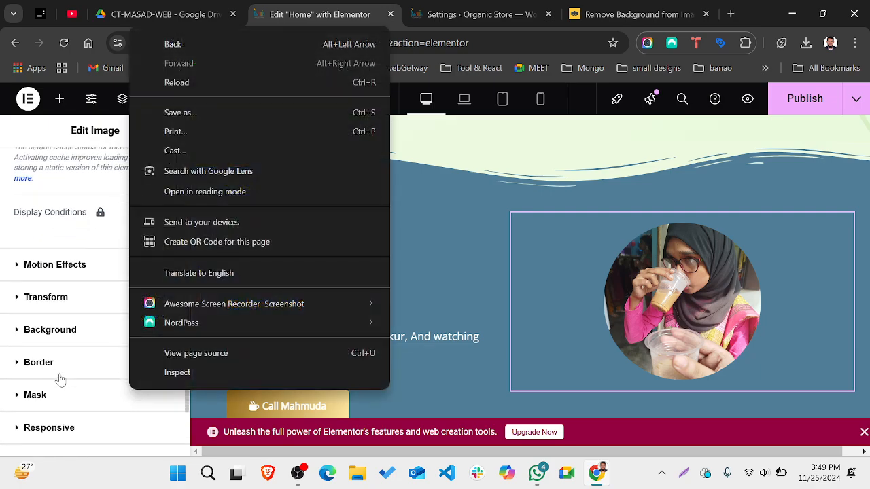
click(51, 332)
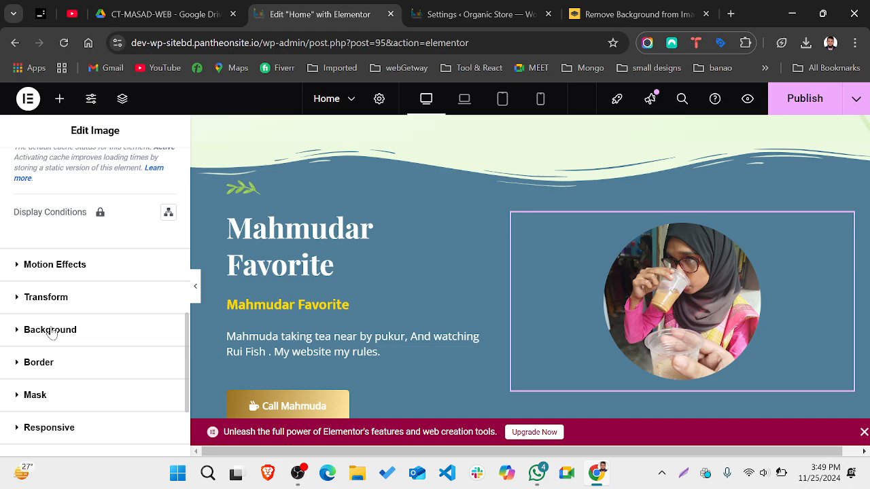
click(52, 330)
scroll(51, 332, down, 2)
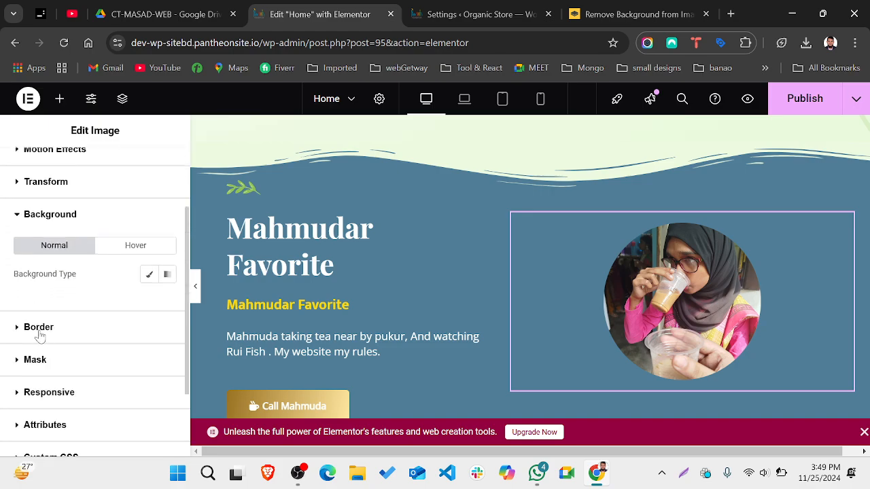
click(39, 328)
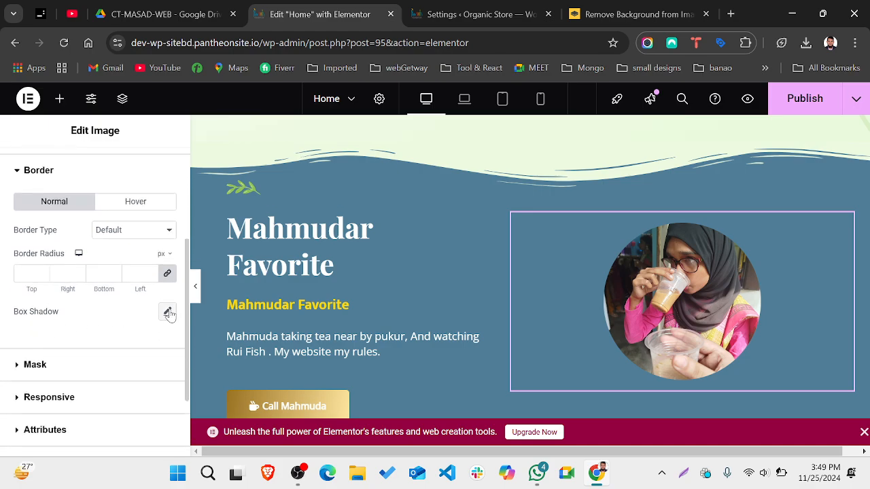
click(168, 312)
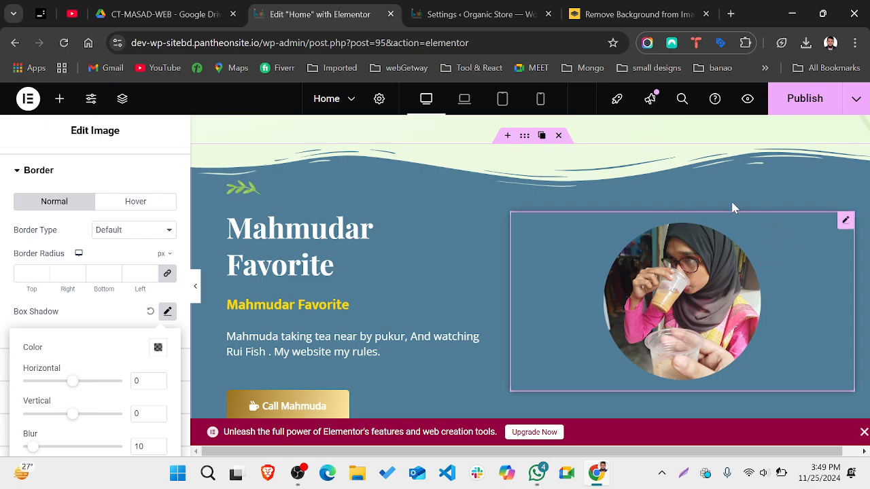
click(86, 317)
Step: Set the border radius of the circle-masked photo to 15 px on all sides in its image style settings
scroll(85, 315, down, 1)
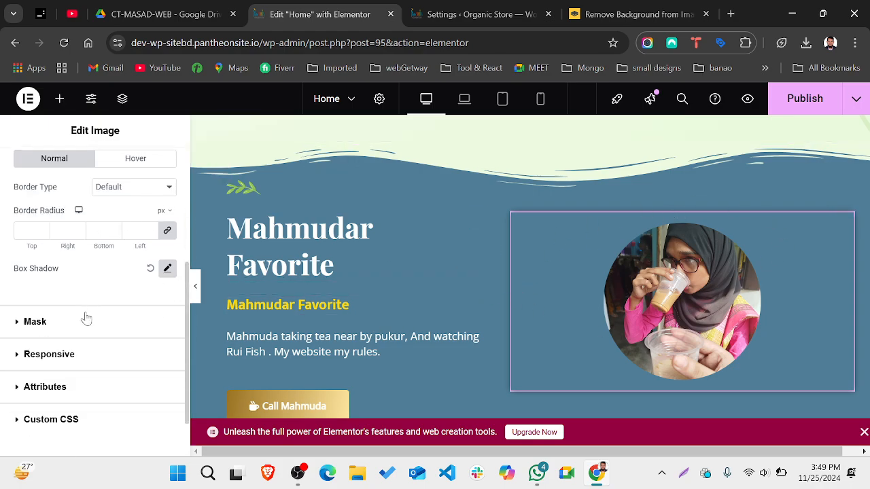
scroll(83, 314, up, 2)
scroll(85, 316, up, 2)
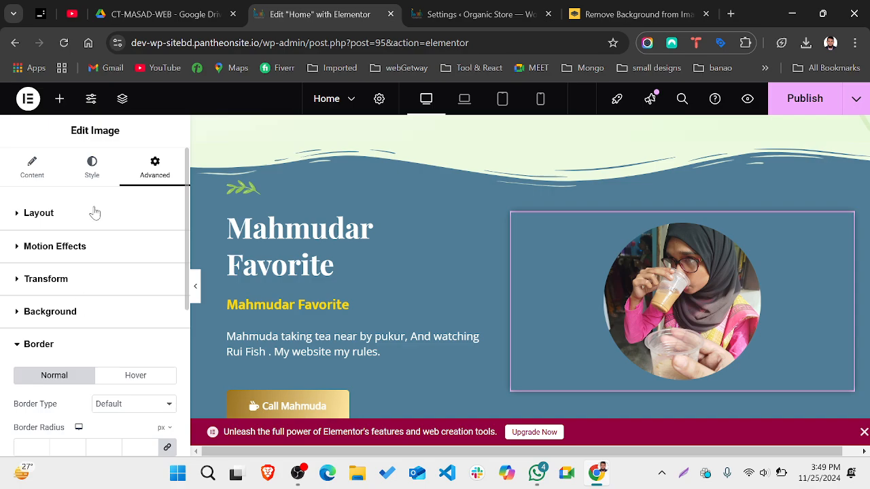
click(95, 181)
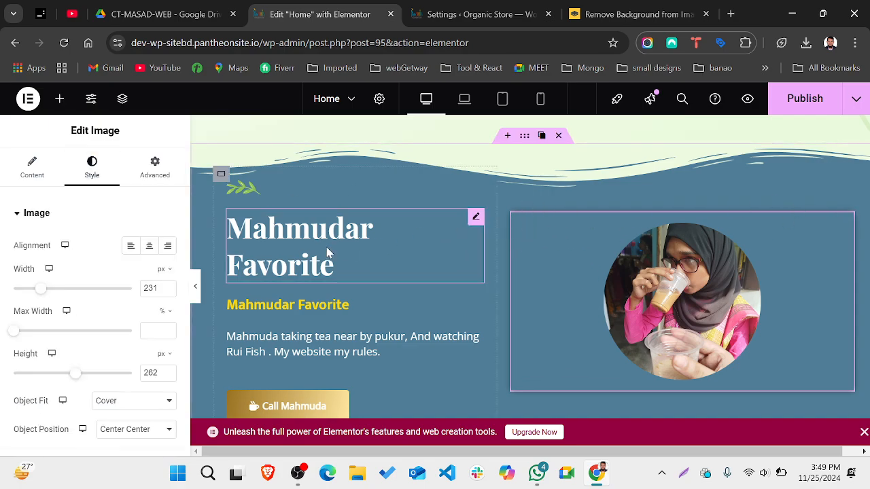
click(405, 250)
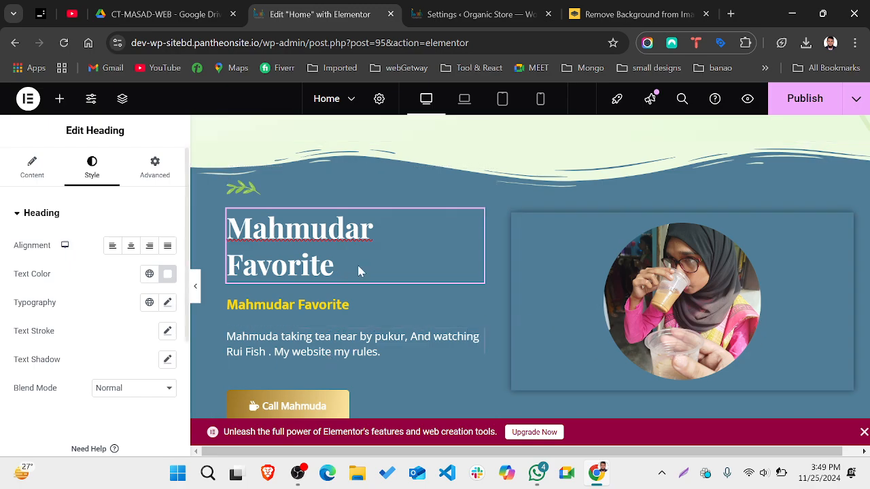
click(642, 264)
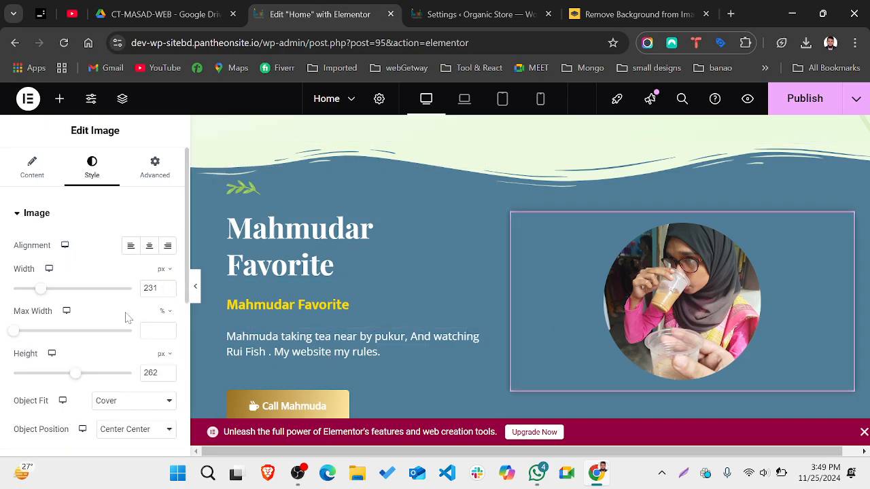
scroll(126, 317, down, 3)
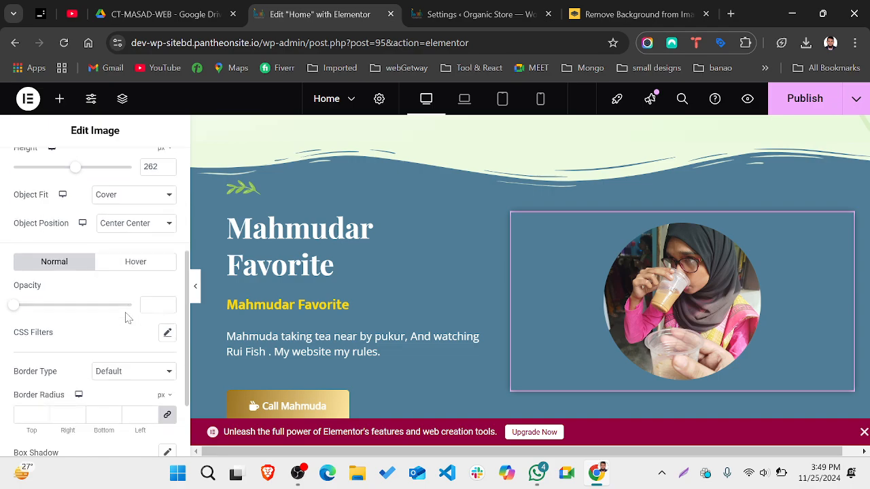
scroll(125, 318, down, 3)
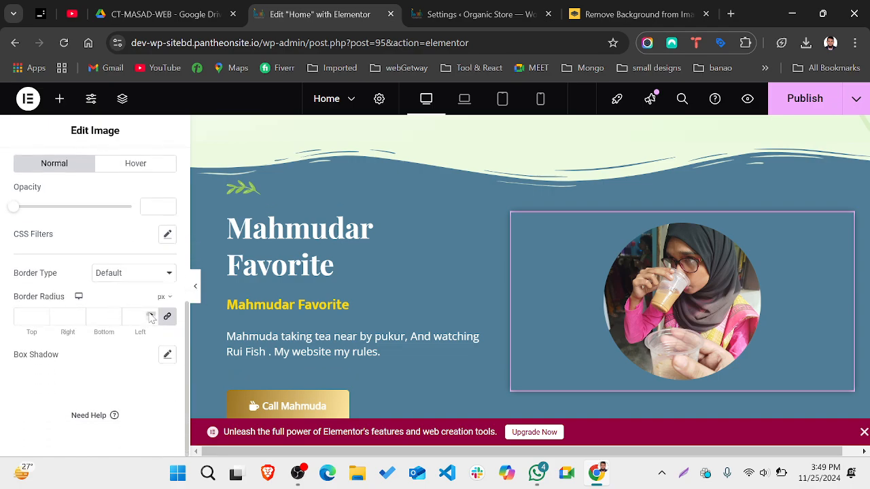
click(150, 314)
click(150, 314)
click(150, 314)
click(150, 314)
click(150, 314)
click(150, 314)
click(150, 313)
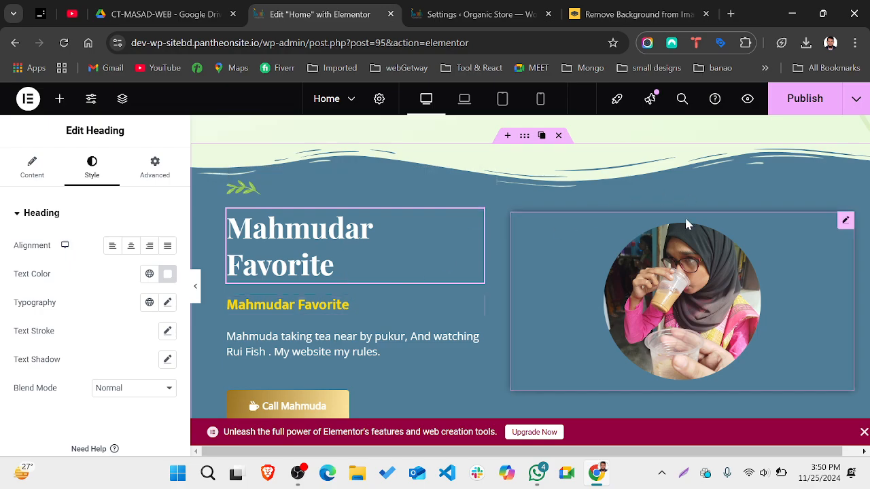
scroll(131, 290, down, 4)
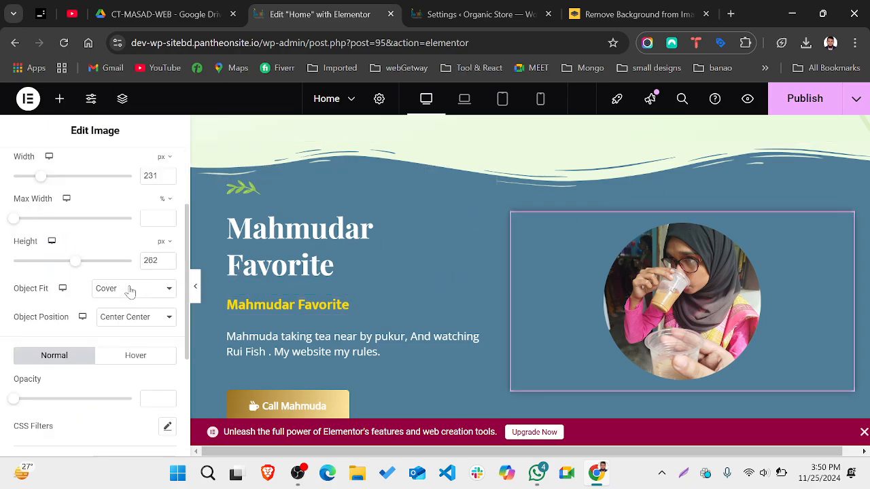
scroll(132, 290, down, 1)
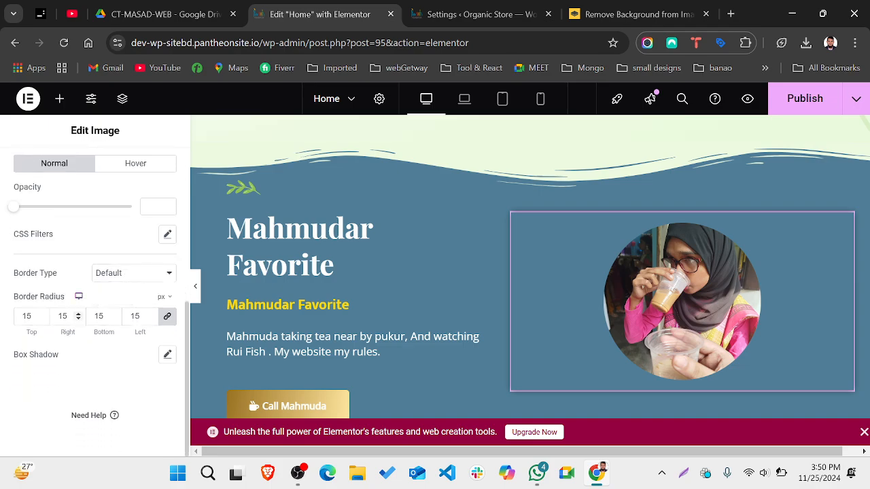
scroll(82, 349, up, 5)
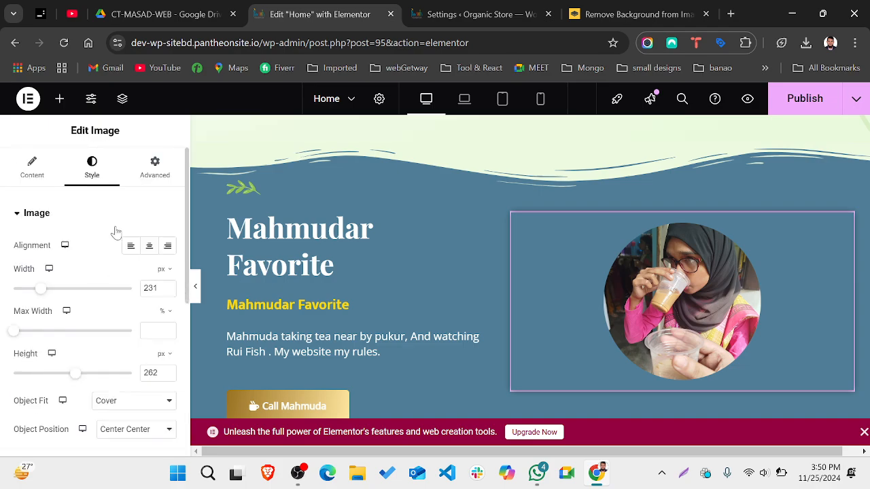
Step: Round the shadowed border around the circle-masked photo with an advanced border radius of about 16 px on all sides
click(165, 174)
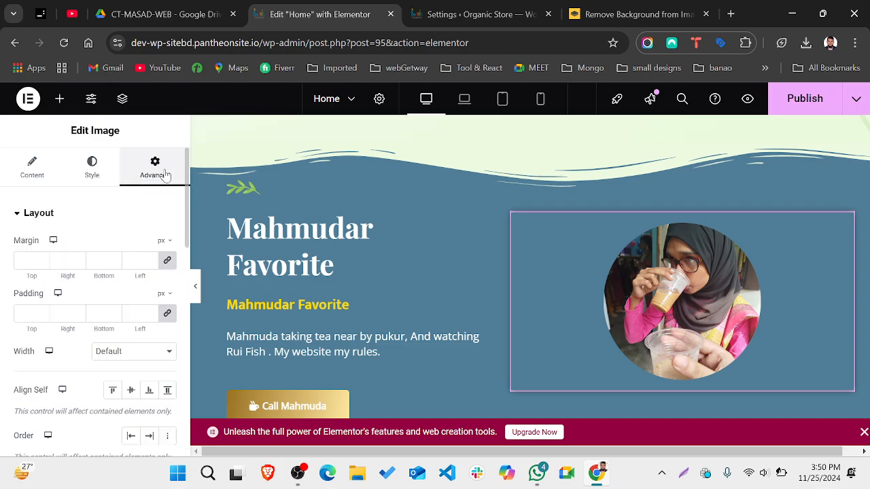
scroll(76, 393, down, 3)
scroll(77, 393, down, 10)
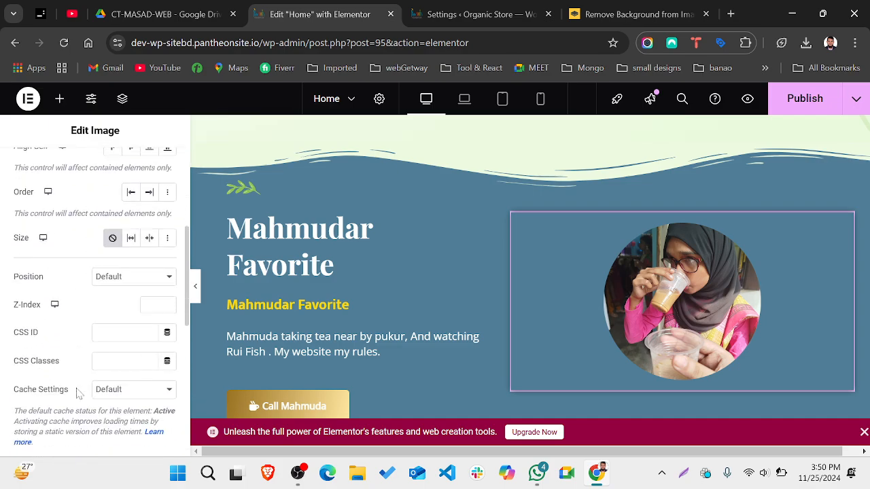
scroll(76, 393, down, 1)
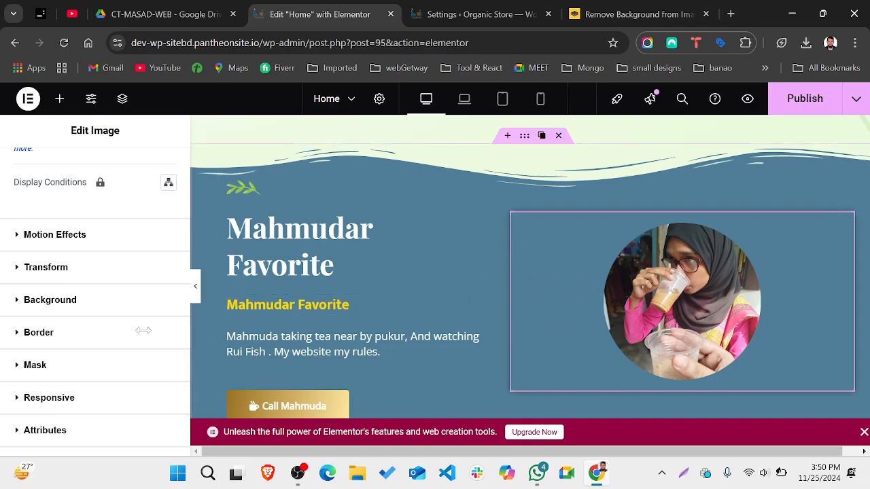
scroll(71, 301, up, 2)
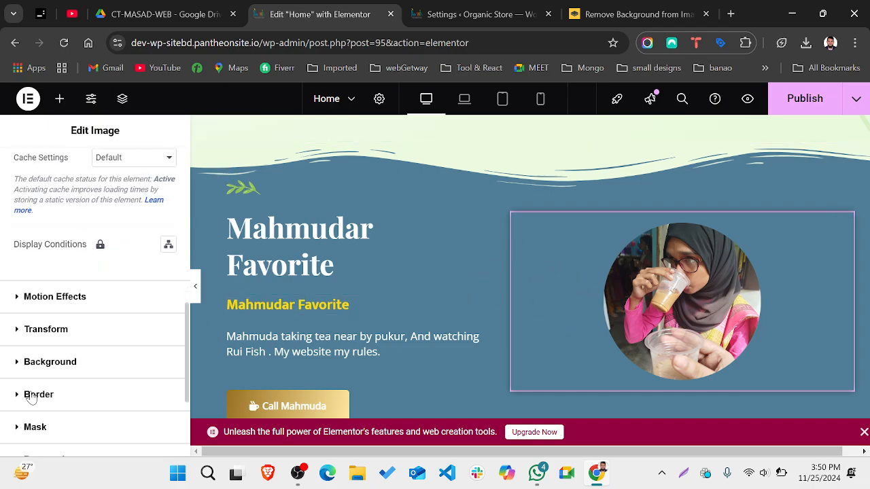
click(33, 394)
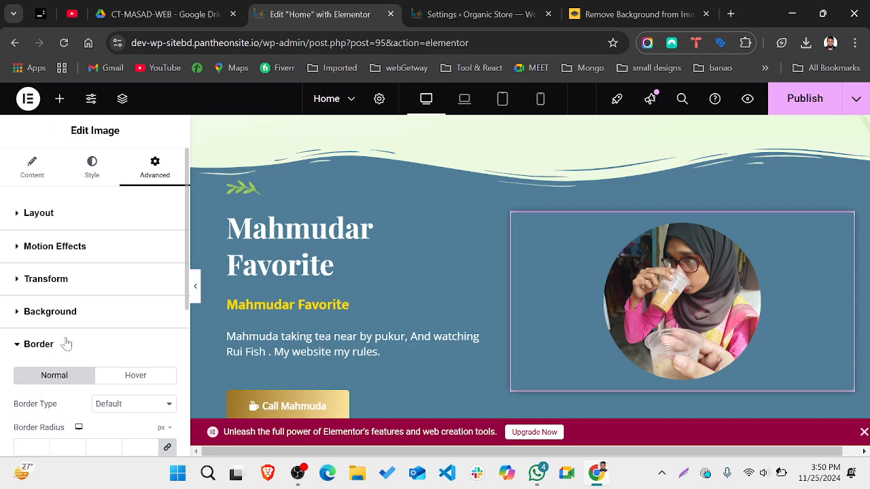
scroll(65, 343, down, 3)
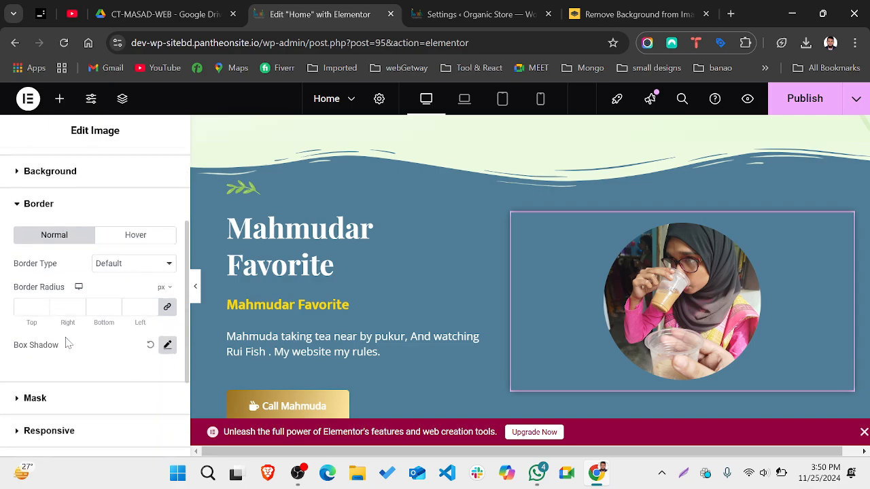
double_click(151, 309)
double_click(151, 306)
double_click(151, 306)
double_click(150, 306)
double_click(151, 306)
click(151, 306)
double_click(151, 306)
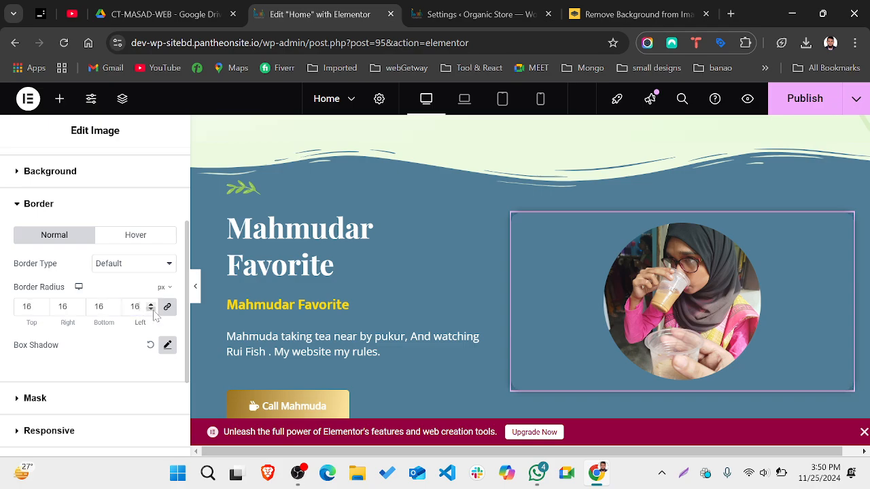
click(152, 310)
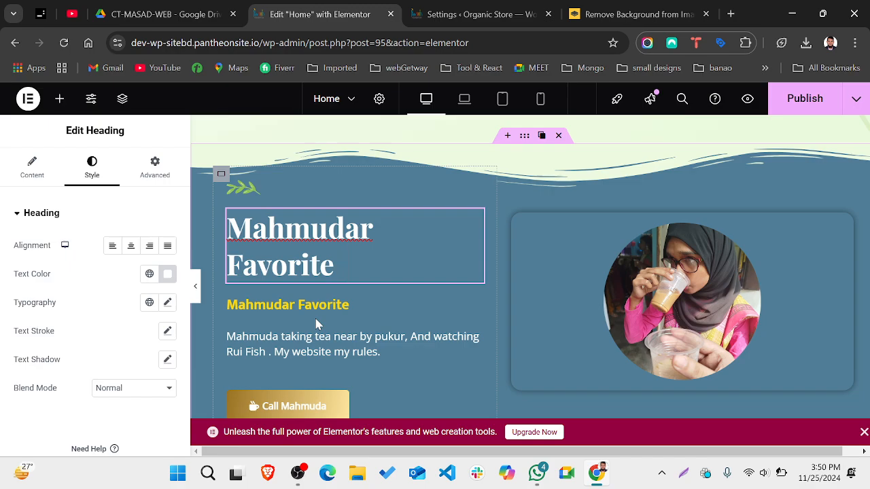
Step: Review the finished section with the photo and button, and publish the changes to the Home page
scroll(632, 351, down, 2)
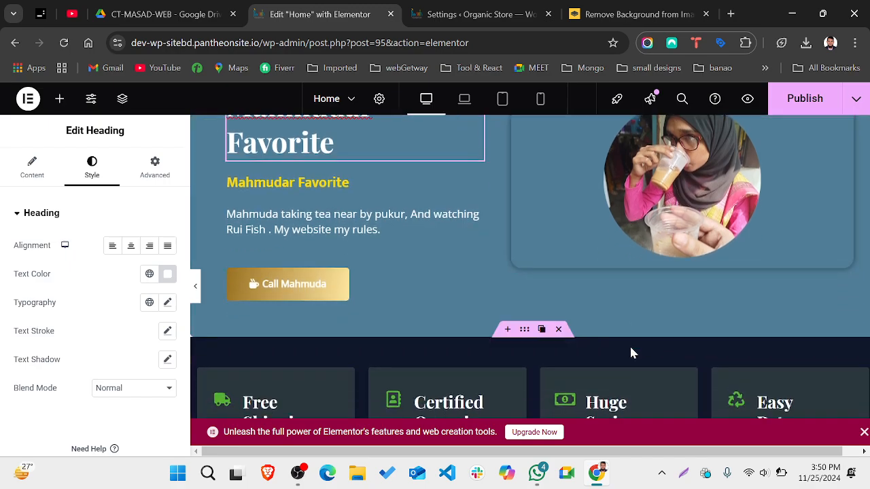
scroll(377, 350, up, 2)
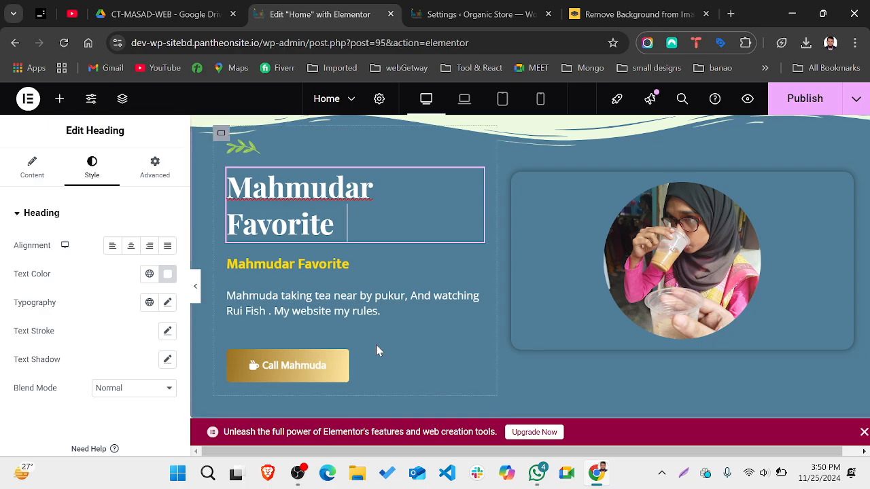
scroll(360, 333, down, 2)
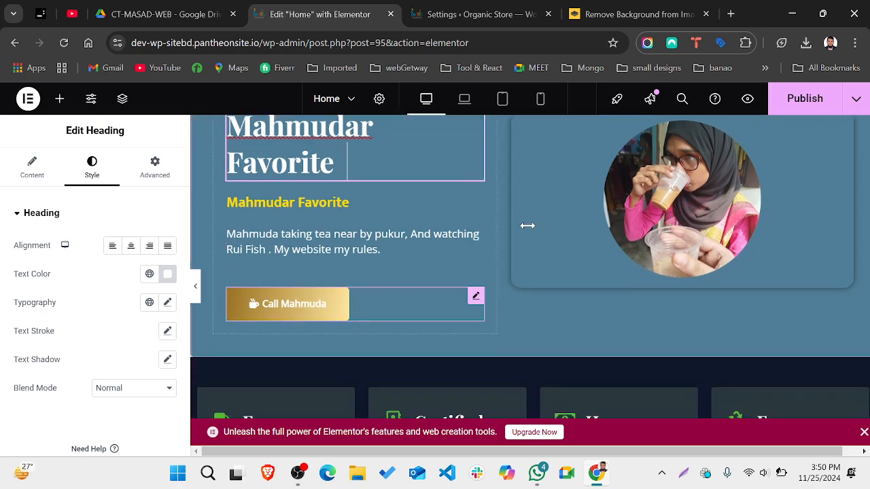
click(780, 111)
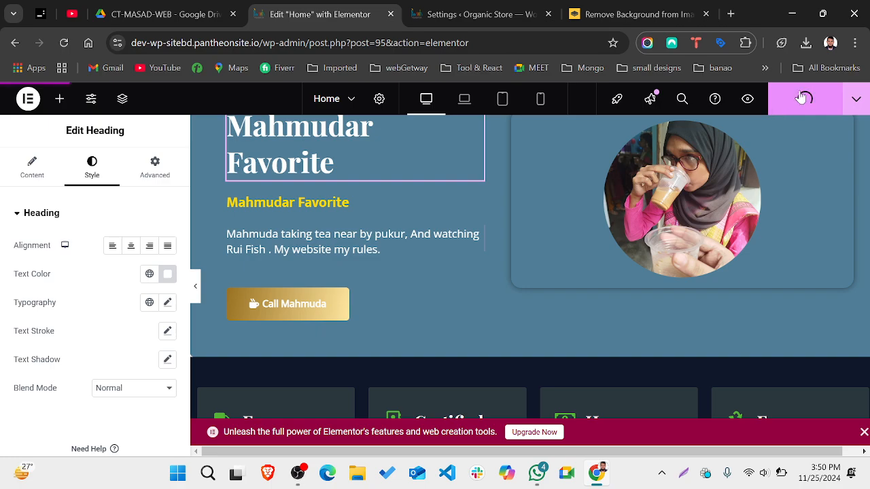
scroll(638, 203, up, 4)
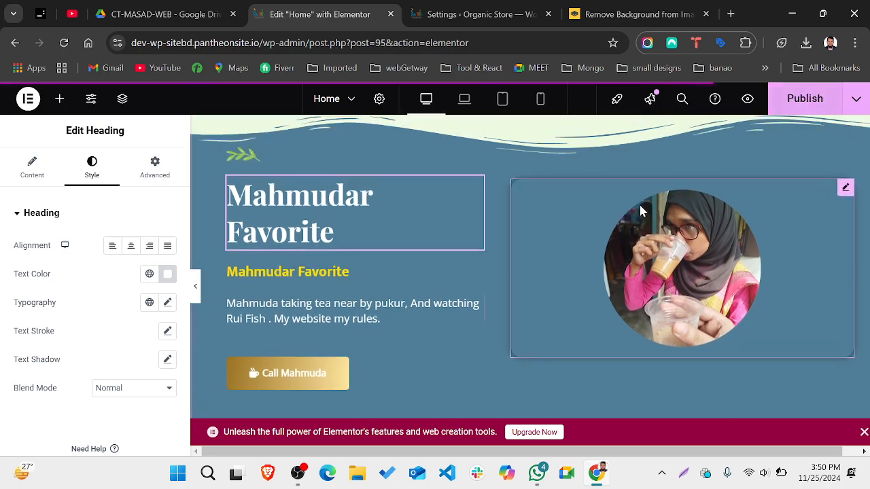
scroll(640, 210, down, 5)
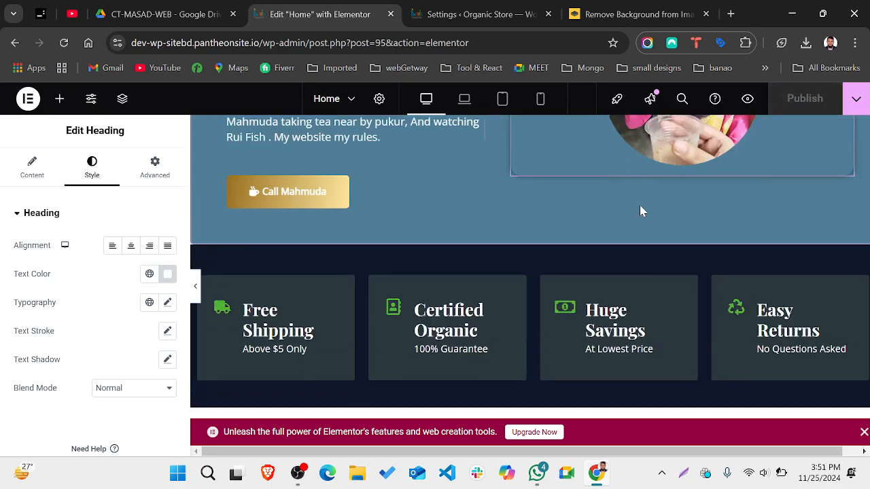